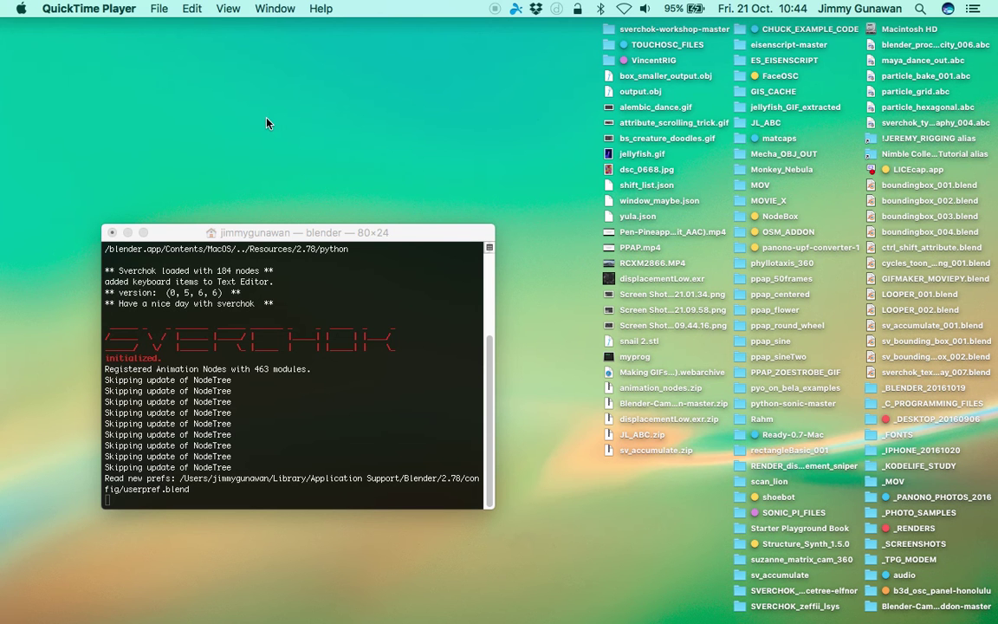
click(267, 123)
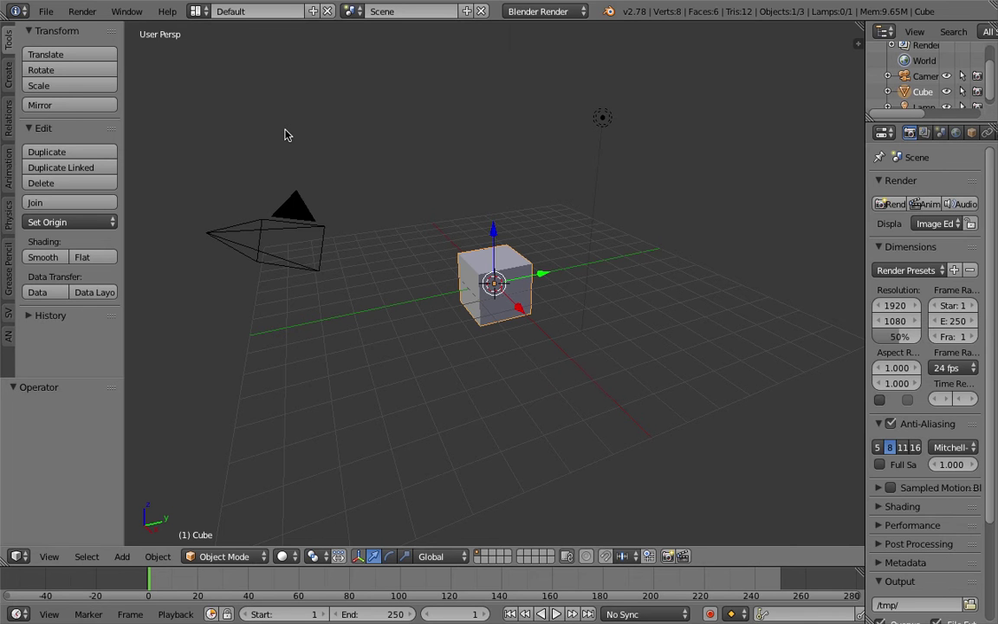
middle_drag(444, 220, 561, 230)
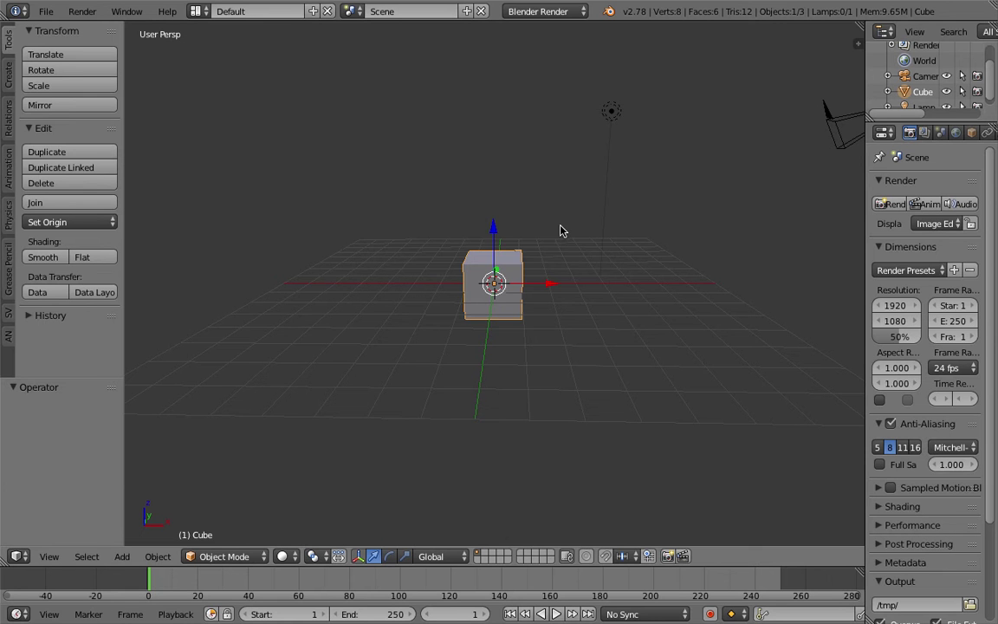
middle_drag(628, 225, 503, 182)
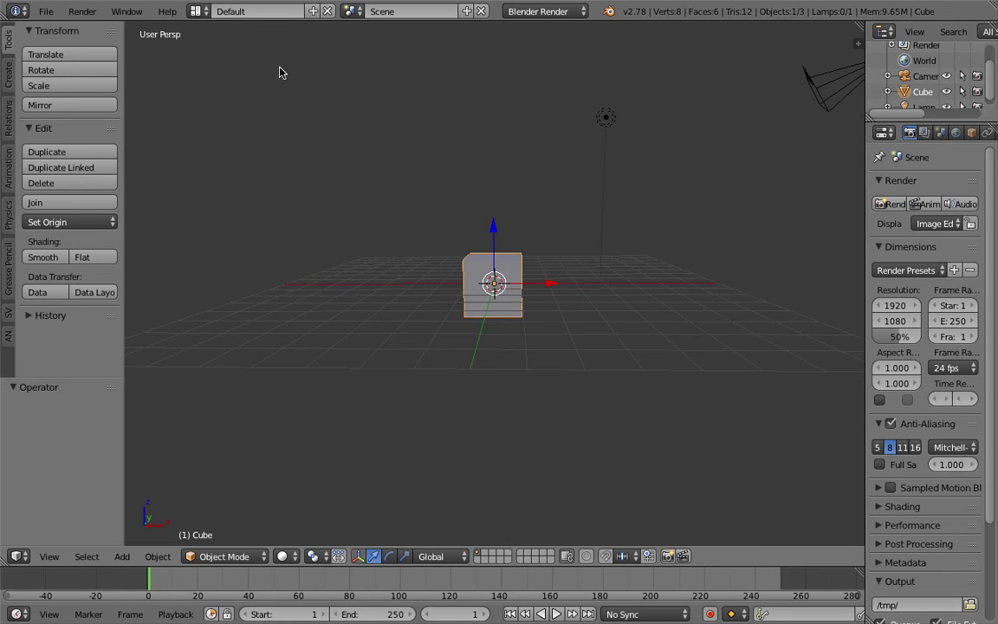
Step: Switch the screen layout to Compositing, with the node editor showing Sverchok nodes above an enlarged 3D viewport
click(196, 11)
click(217, 66)
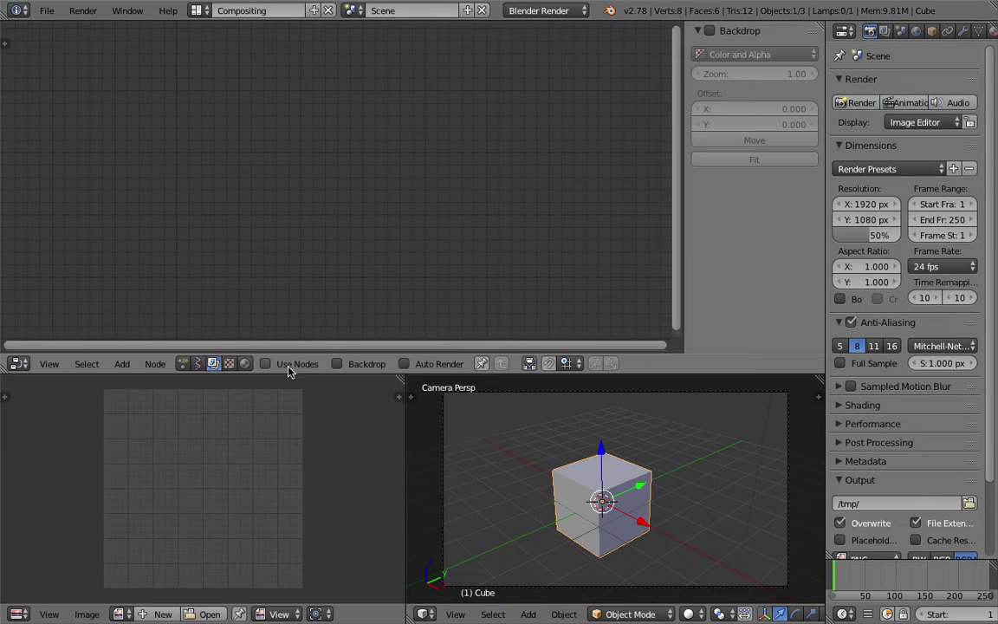
drag(407, 376, 416, 345)
middle_drag(520, 385, 657, 434)
Step: Save the file to the Desktop as iterate_matrix_001.blend
click(43, 10)
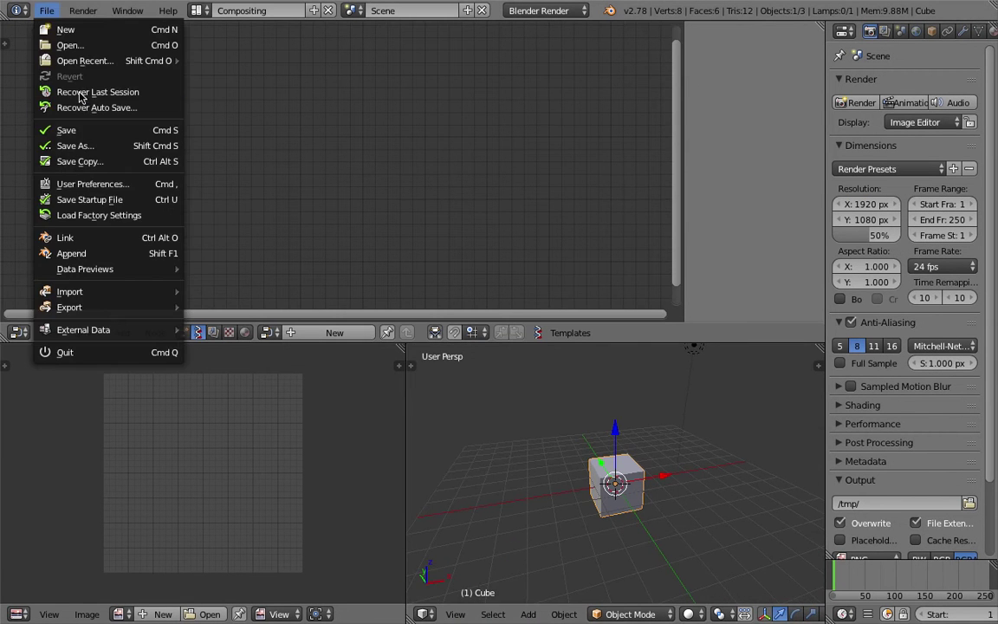
click(68, 140)
click(216, 69)
text(itera)
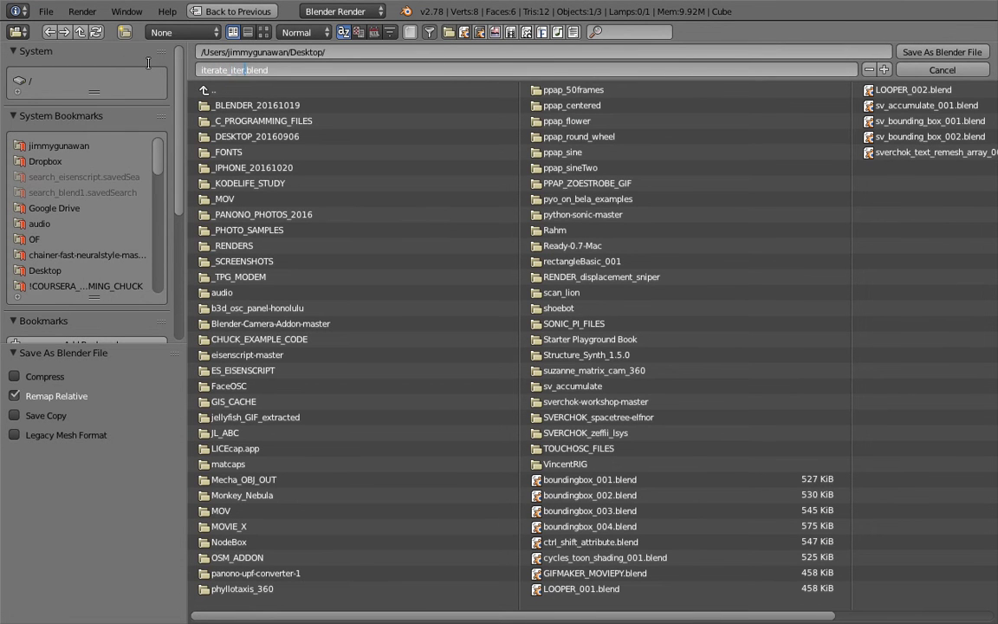
text(te_matrix_001)
click(942, 52)
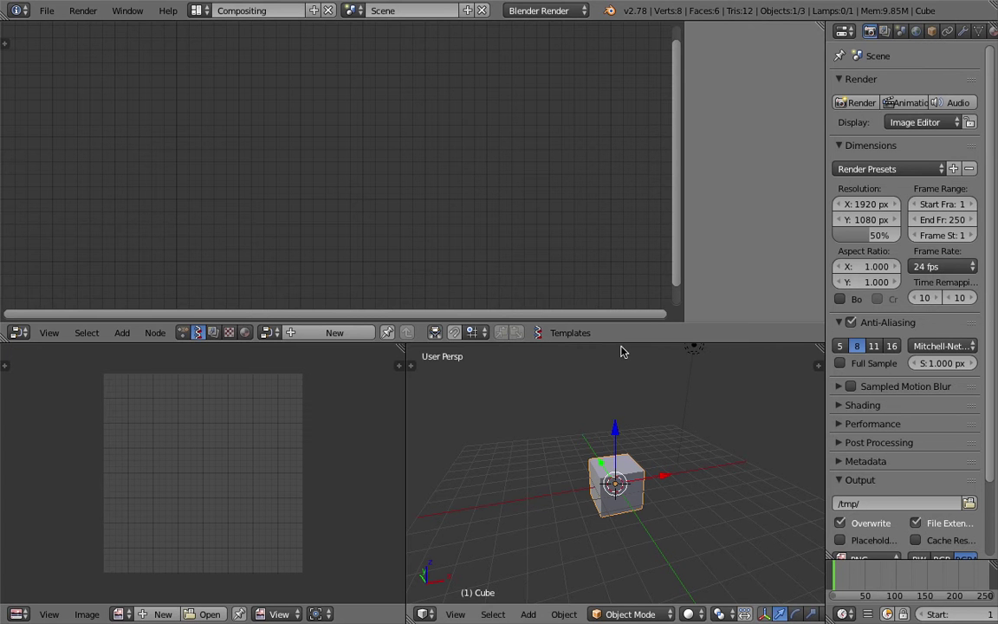
Step: Create a new Sverchok node tree and adjust the height of the node editor
drag(623, 343, 622, 284)
middle_drag(649, 389, 563, 334)
drag(471, 282, 338, 326)
click(338, 326)
middle_drag(472, 392, 479, 363)
Step: Add an Iterate matrix transformation node to the middle of the node tree
key(shift+a)
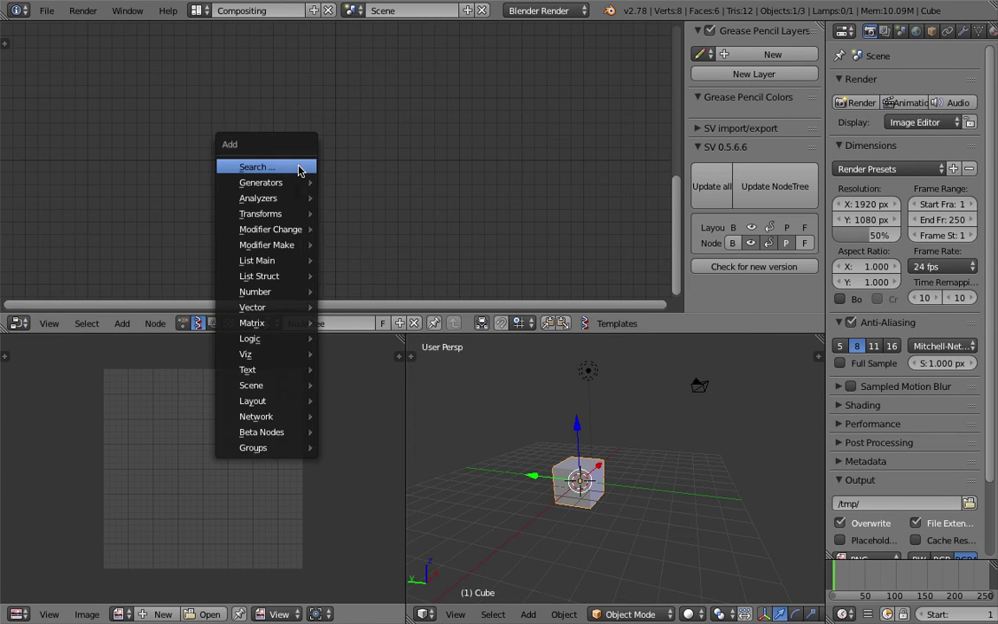
click(297, 169)
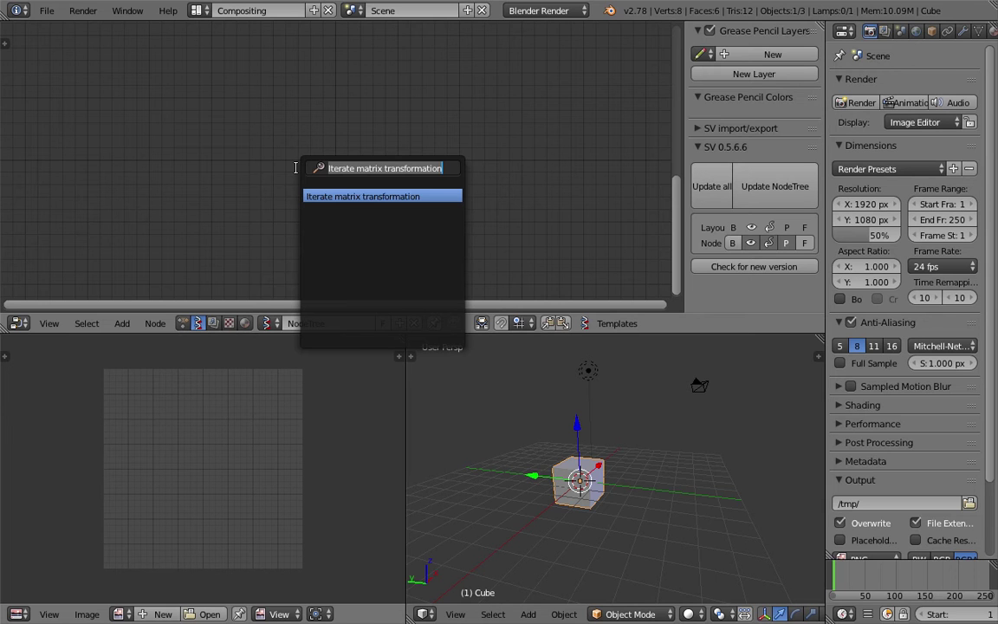
click(375, 196)
click(327, 127)
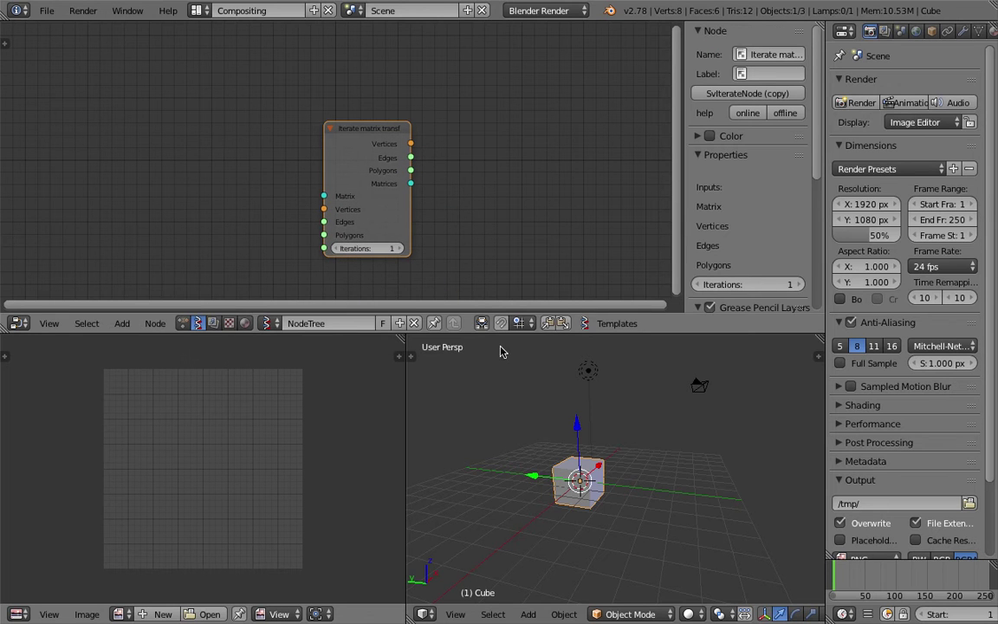
Step: Delete the default cube from the scene and save the file
middle_drag(500, 350, 586, 446)
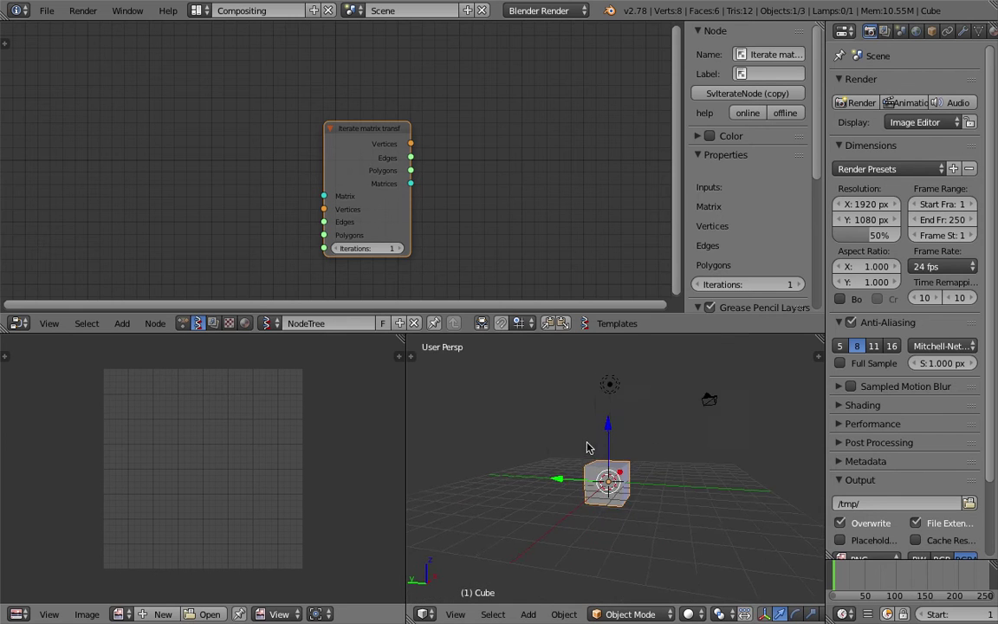
key(Delete)
key(ctrl+s)
click(584, 449)
Step: Try to add a Box node to the node tree through the node search
key(shift+a)
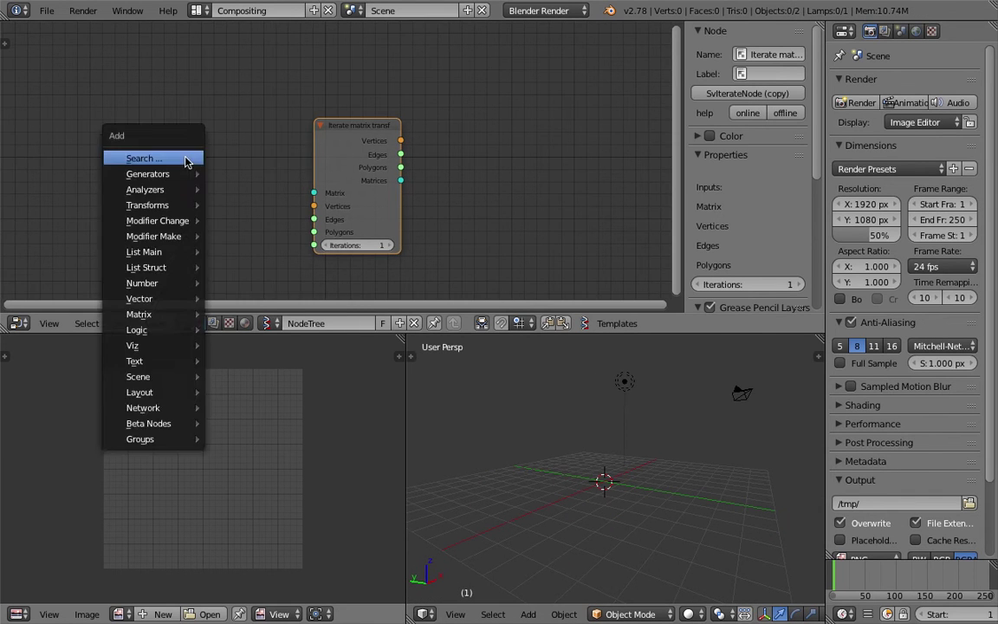
click(143, 159)
text(box)
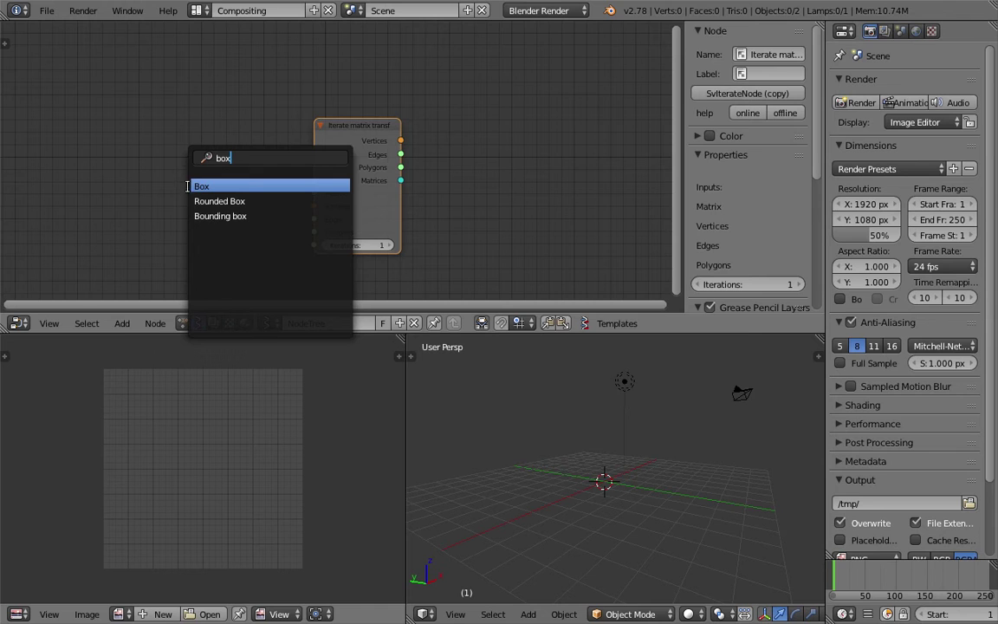
click(199, 189)
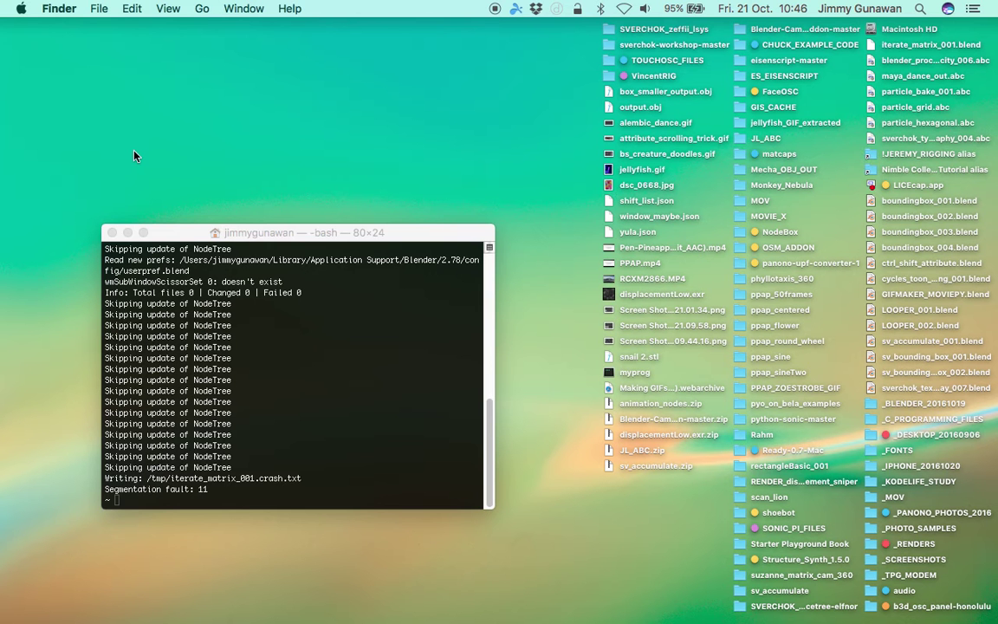
Step: Close the old terminal window and relaunch Blender by searching for "run" in Spotlight
click(111, 232)
key(super+space)
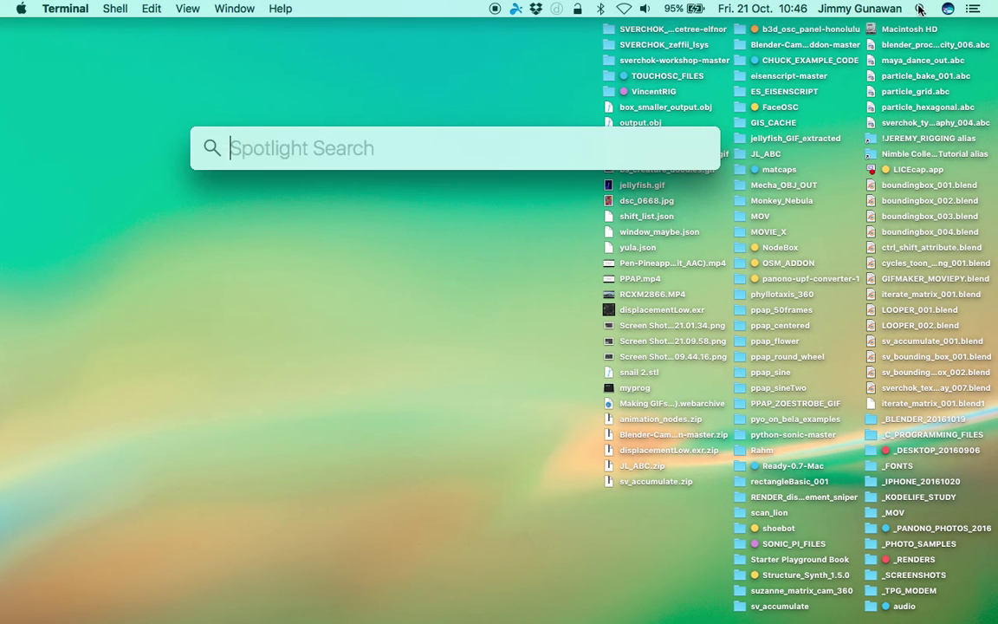
text(run)
key(Return)
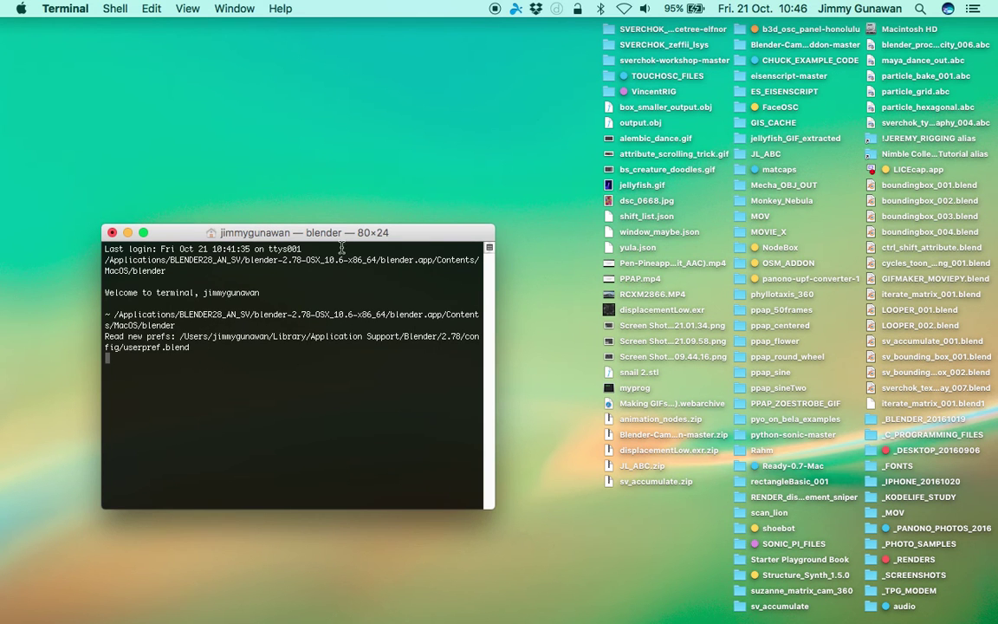
Step: Dismiss the Blender crash report without reopening the application, and reposition the terminal window
drag(338, 231, 338, 192)
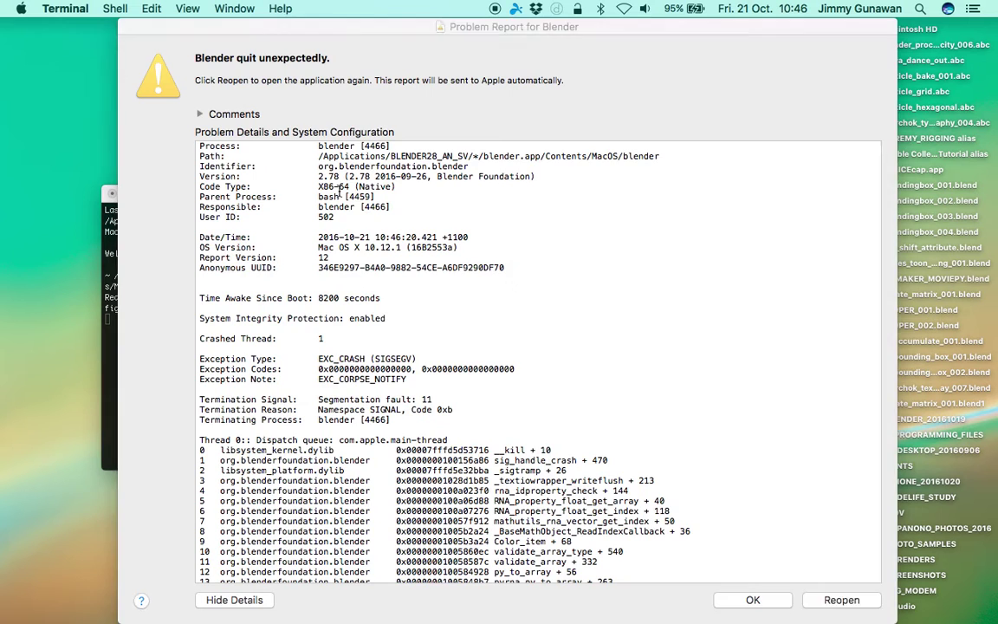
click(739, 599)
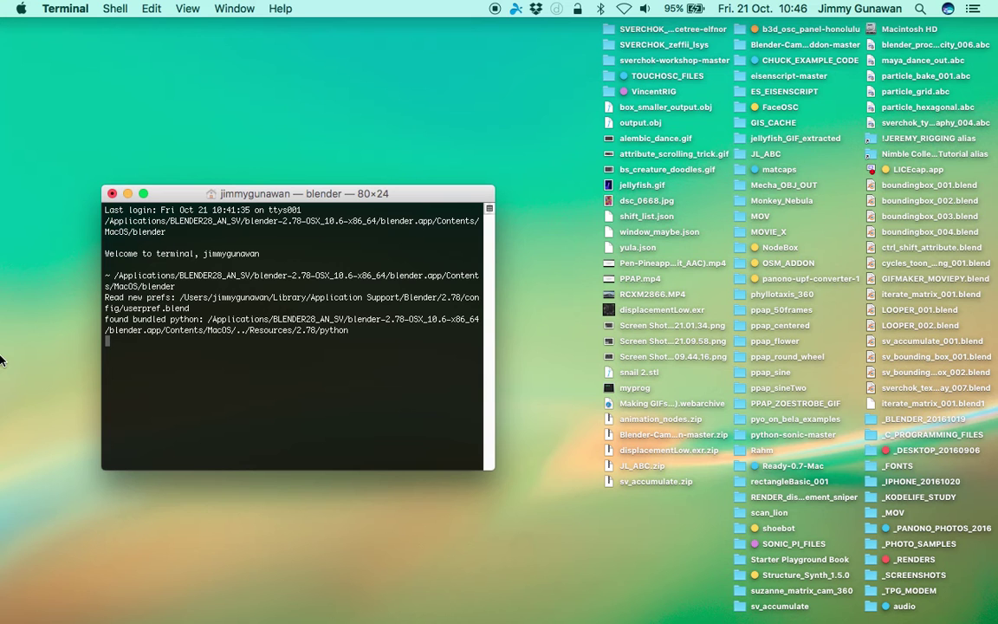
mouse_move(2, 373)
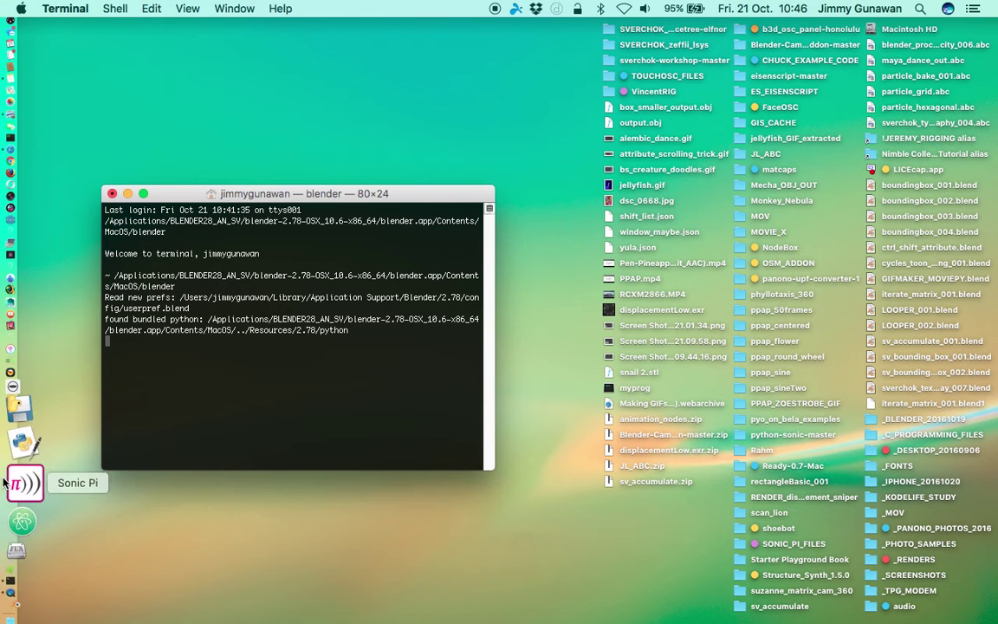
drag(290, 193, 266, 180)
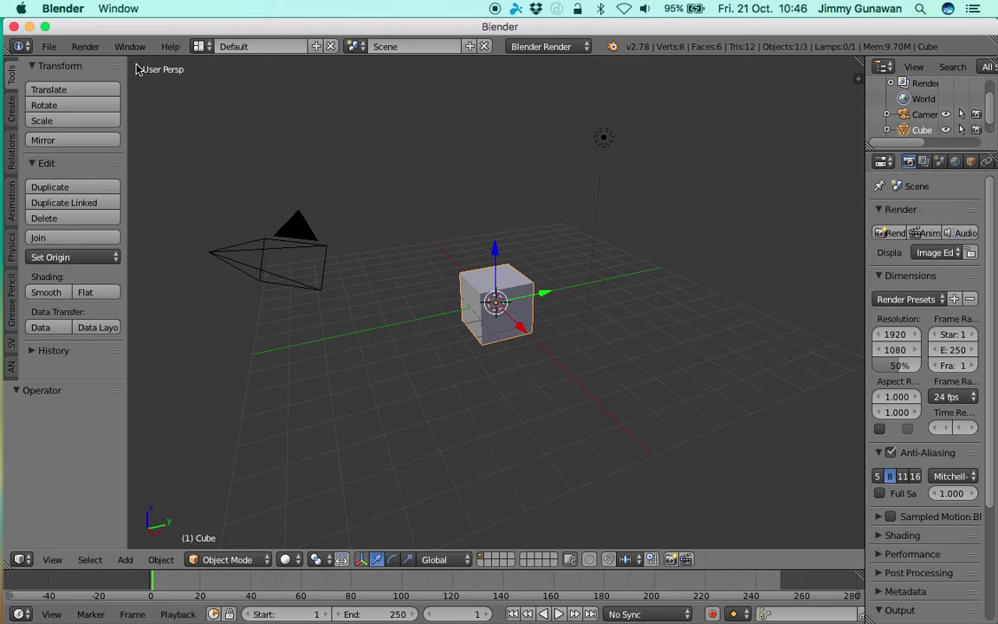
Step: Make the Blender window fullscreen and open the recent file iterate_matrix_001.blend
click(128, 47)
click(150, 82)
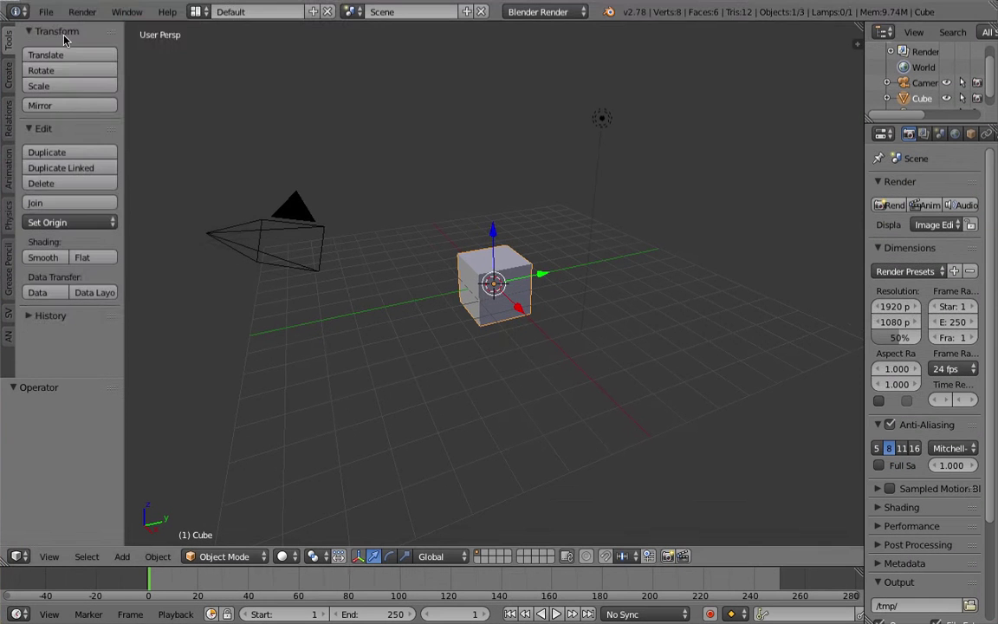
click(45, 11)
mouse_move(146, 69)
click(225, 62)
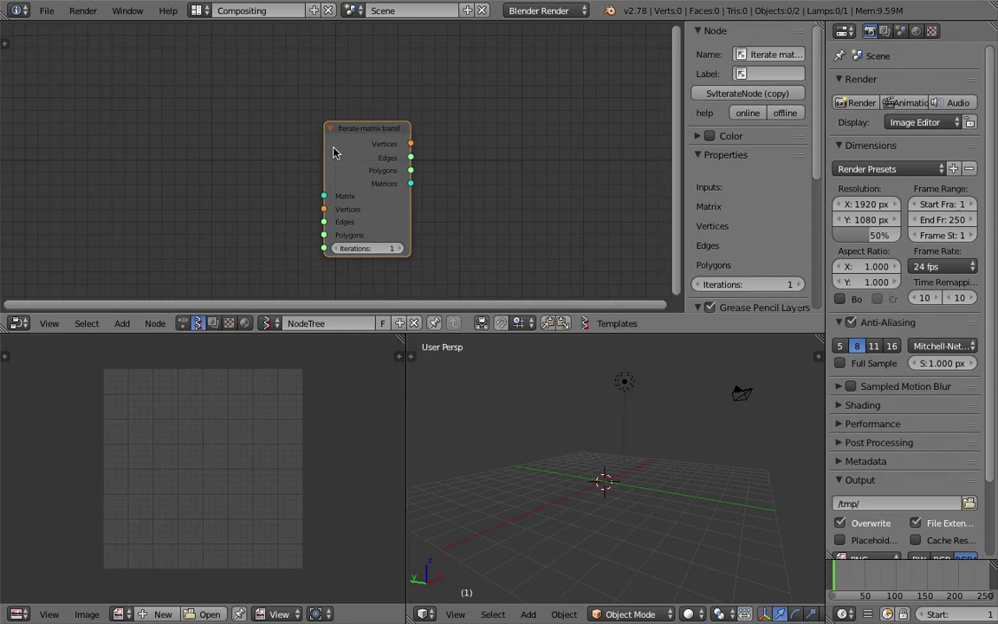
Step: Add a Box node before the Iterate matrix transformation node and reposition the Iterate node beside it
key(alt+space)
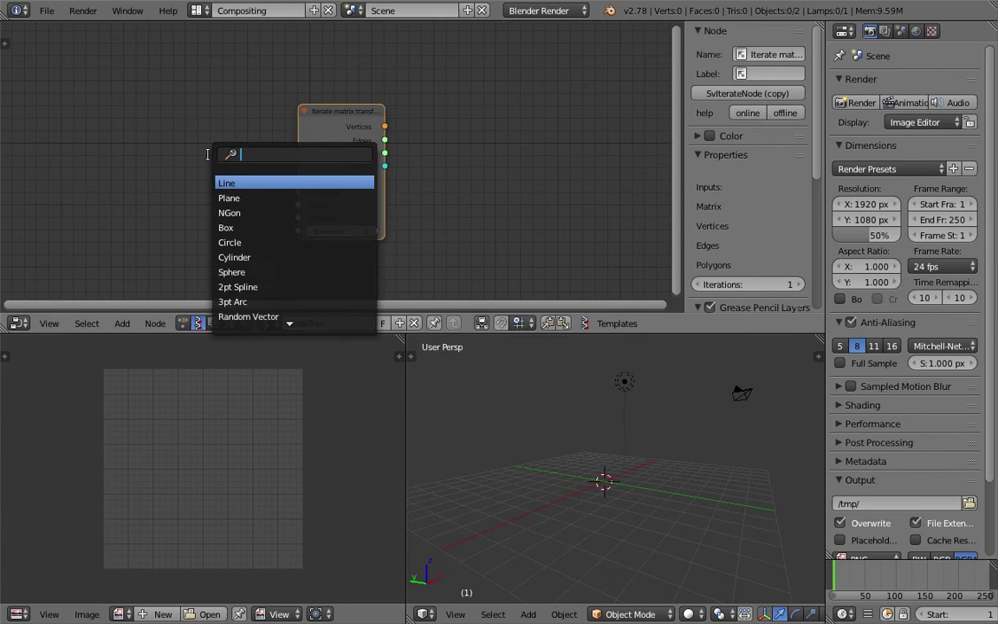
text(box)
key(Return)
click(118, 130)
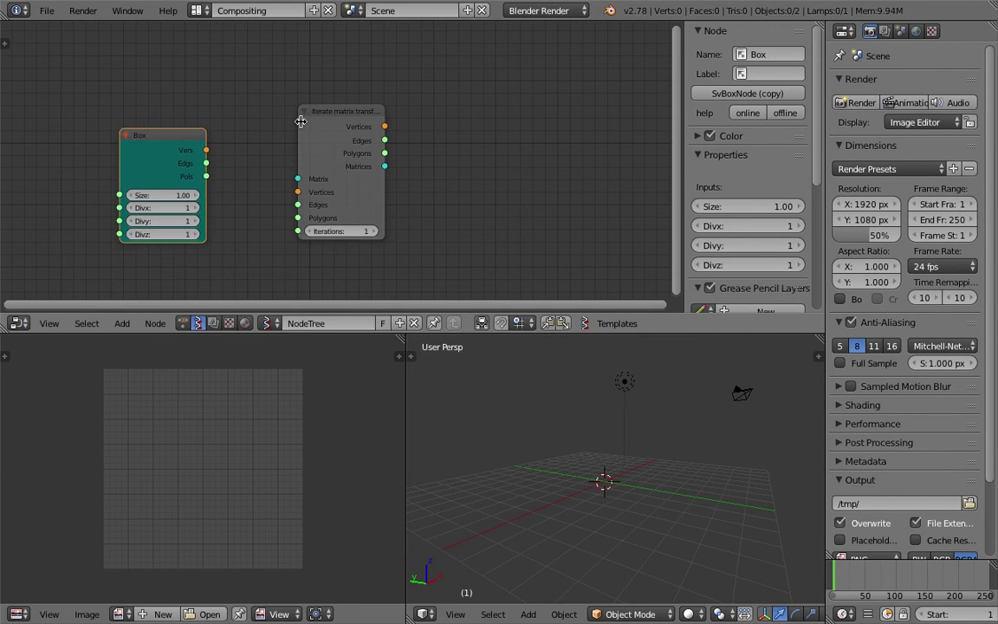
drag(328, 114, 289, 101)
Step: Add a Viewer Draw node after the Iterate matrix transformation node
key(alt+space)
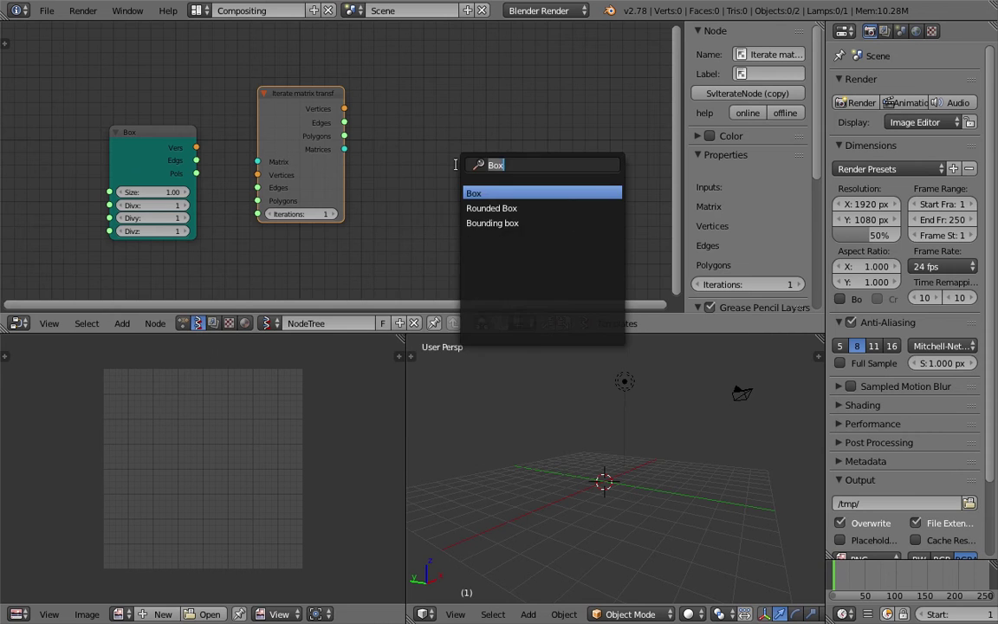
text(view)
key(Return)
click(456, 118)
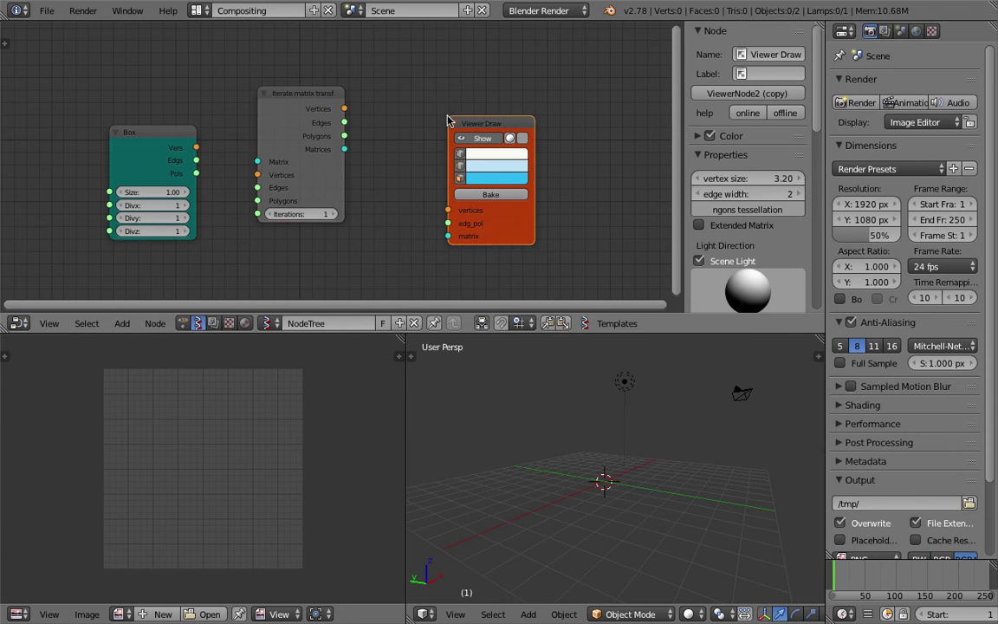
Step: Move the Iterate node out of the way and link the Box's Vers and Pols outputs to Viewer Draw's vertices and edg_pol
drag(277, 91, 273, 56)
drag(195, 147, 447, 210)
mouse_move(196, 174)
mouse_down()
mouse_move(377, 218)
mouse_move(448, 223)
mouse_up()
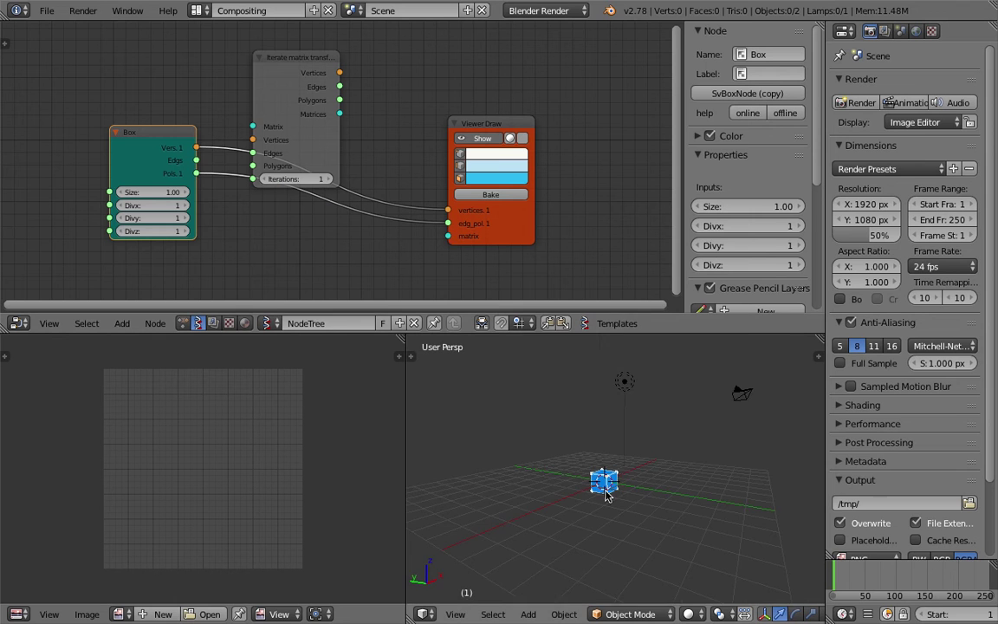
Step: Widen the 3D viewport and move the camera and lamp to layer 2
mouse_move(633, 499)
middle_down()
mouse_move(615, 491)
mouse_move(662, 459)
mouse_move(580, 511)
mouse_move(563, 498)
middle_up()
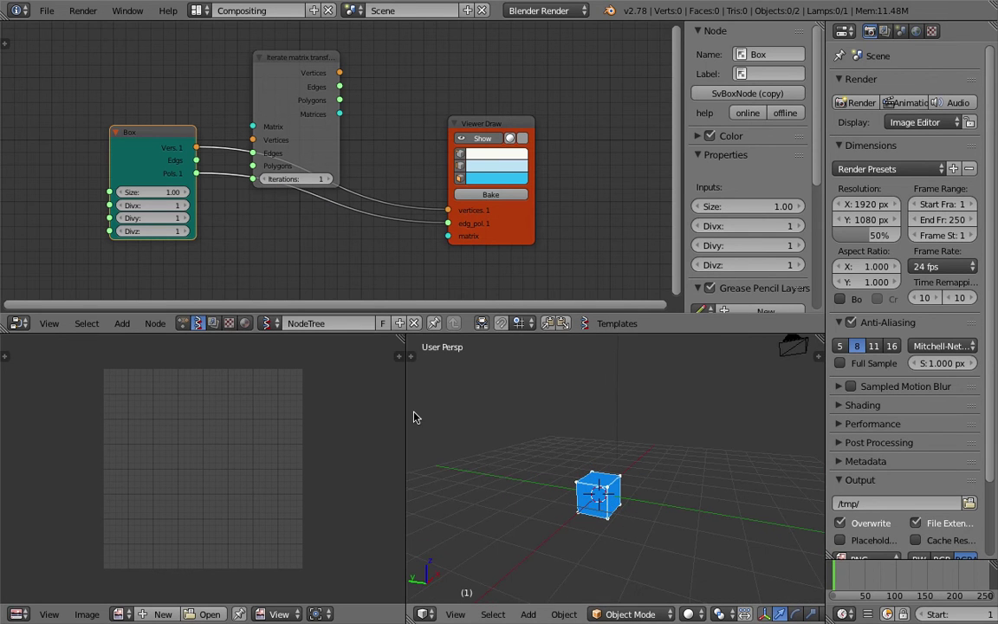
drag(403, 407, 287, 409)
middle_drag(613, 461, 650, 461)
scroll(650, 462, down, 5)
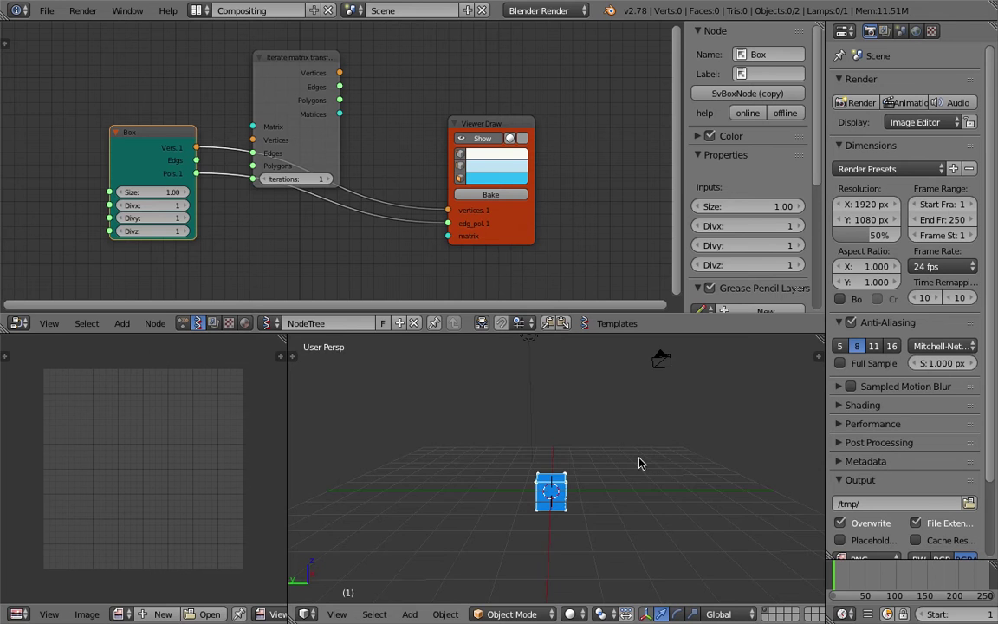
right_click(650, 403)
shift+right_click(553, 382)
key(m)
key(2)
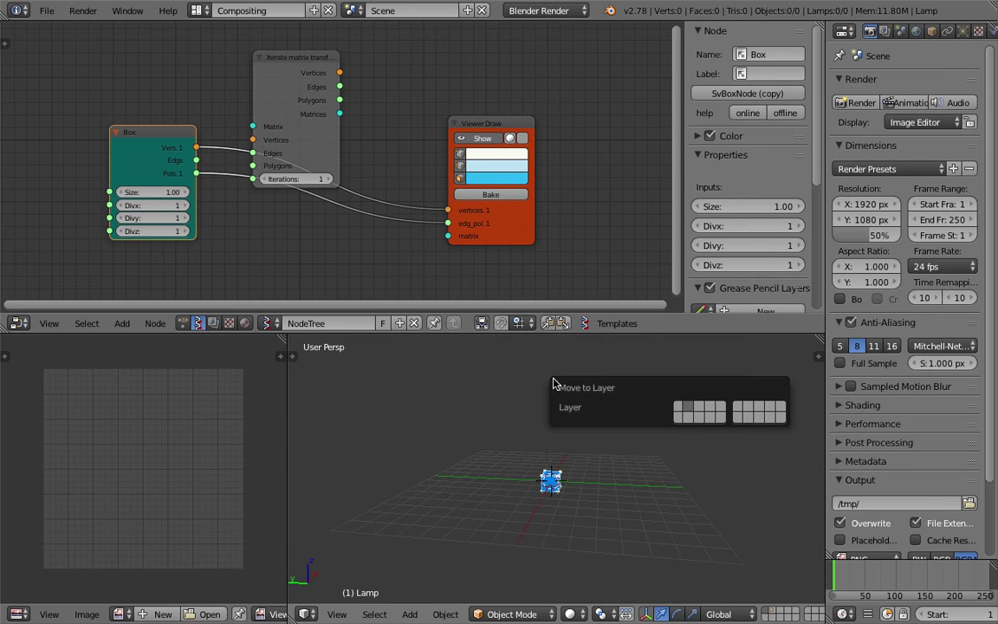
scroll(492, 384, up, 5)
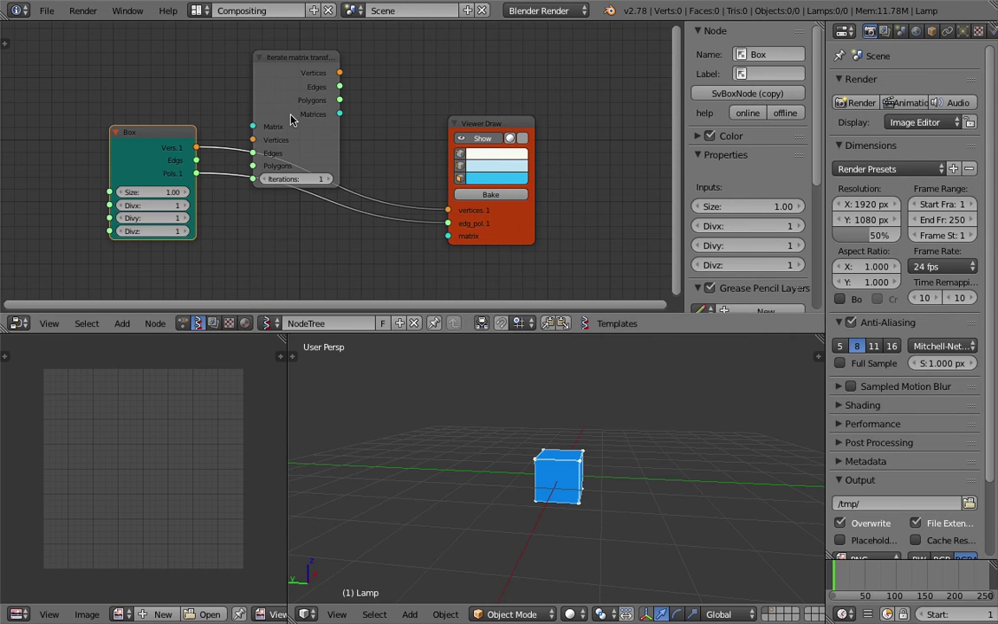
Step: Reposition the Iterate node and link the Box's Vers and Pols outputs to its Vertices and Polygons inputs
drag(288, 97, 342, 72)
drag(200, 158, 313, 125)
mouse_move(200, 183)
mouse_down()
mouse_move(305, 146)
mouse_move(395, 136)
mouse_up()
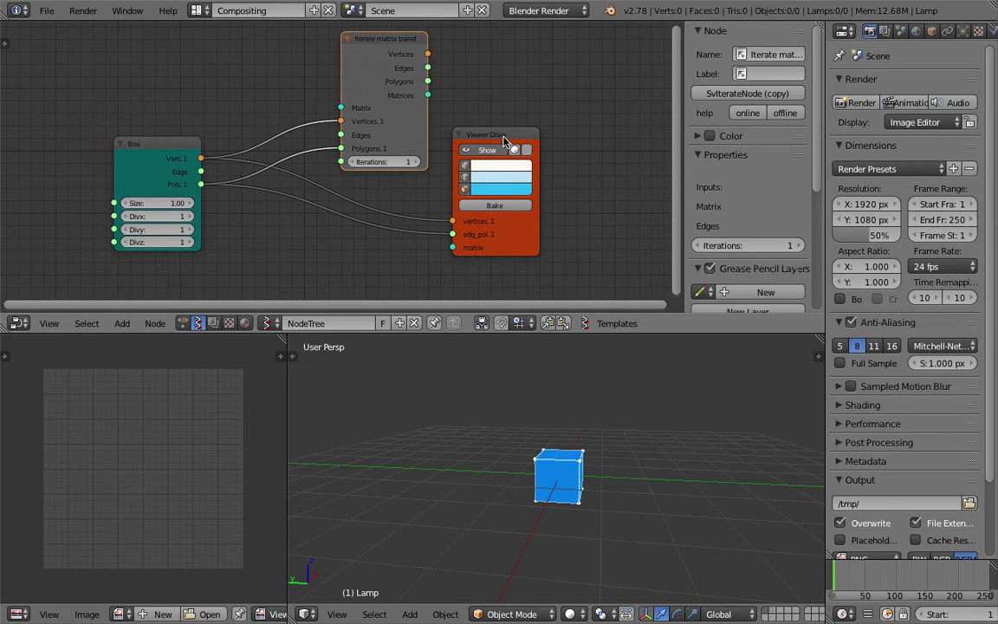
Step: Move the Viewer Draw node farther away and widen the Iterate matrix transformation node to show its full title
drag(505, 140, 548, 137)
drag(435, 113, 465, 109)
drag(527, 138, 556, 117)
middle_drag(611, 126, 585, 142)
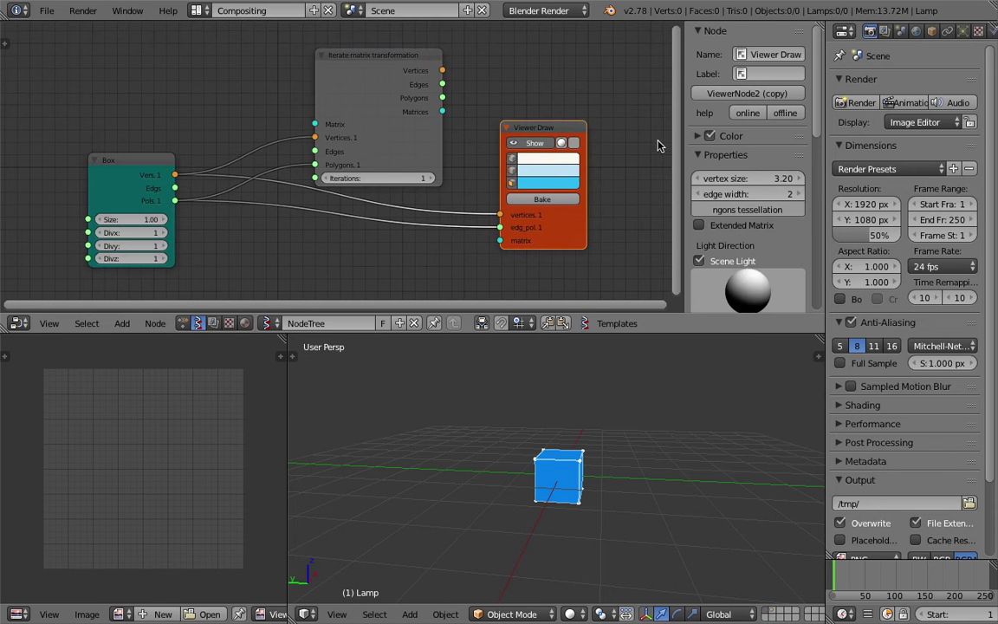
Step: Hide the node editor's sidebar and widen the node editor and 3D viewport
drag(683, 143, 852, 148)
middle_drag(597, 462, 572, 477)
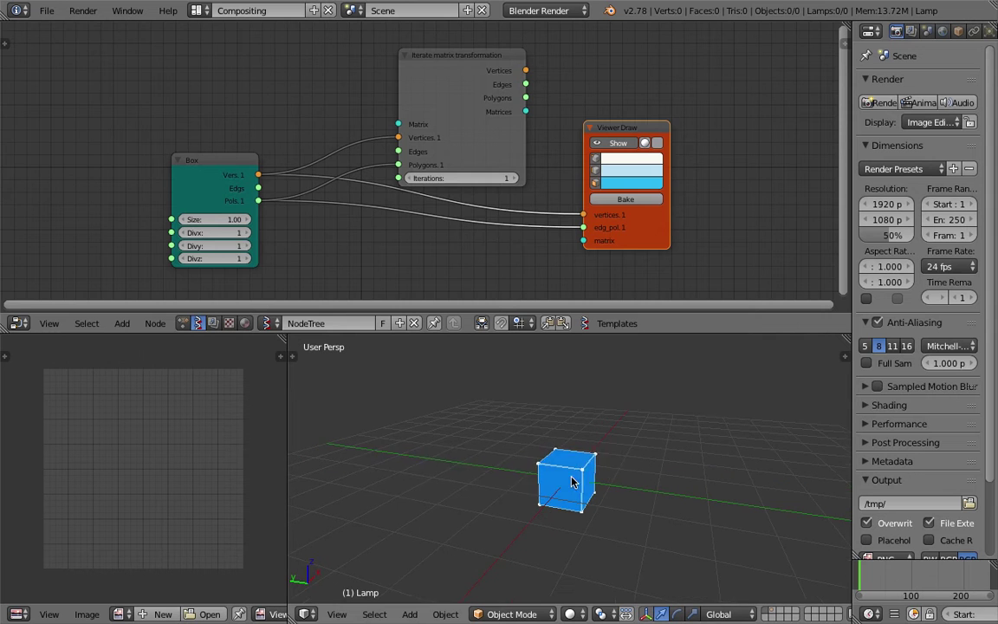
middle_drag(490, 250, 460, 248)
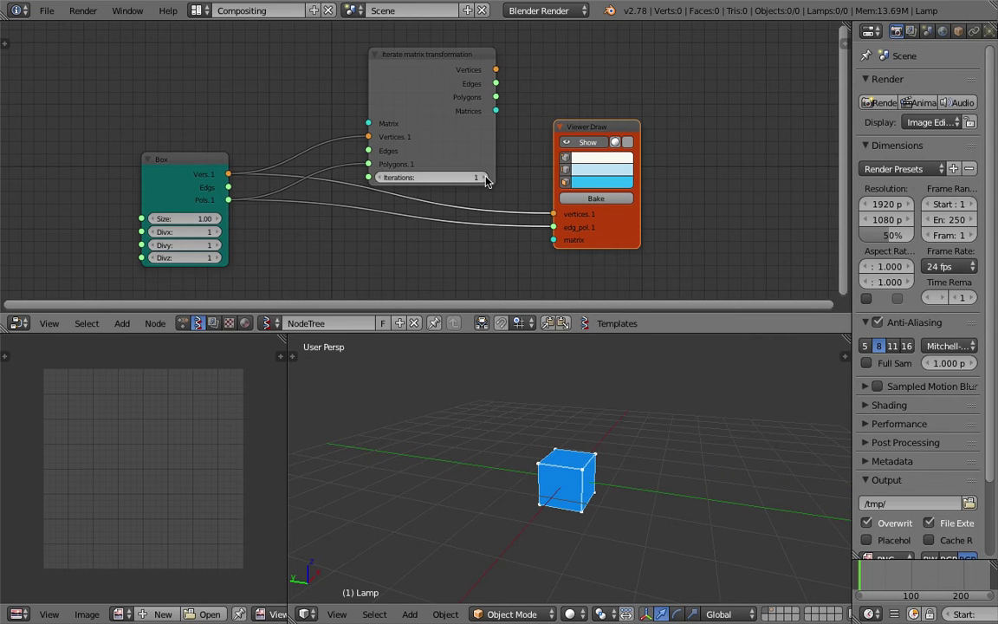
Step: Set the Iterate node's Iterations to 3, spread the Iterate and Viewer Draw nodes apart, and save over the existing file
click(485, 178)
click(485, 177)
drag(466, 59, 483, 58)
mouse_move(594, 128)
mouse_down()
mouse_move(661, 145)
mouse_move(700, 204)
mouse_move(658, 78)
mouse_up()
key(ctrl+s)
click(678, 172)
Step: Link the Iterate node's Vertices, Polygons and Matrices outputs to Viewer Draw's vertices, edg_pol and matrix inputs
drag(514, 68, 610, 154)
mouse_move(513, 96)
mouse_down()
mouse_move(544, 157)
mouse_move(620, 173)
mouse_up()
middle_drag(616, 439, 583, 459)
drag(451, 59, 460, 76)
drag(523, 126, 621, 186)
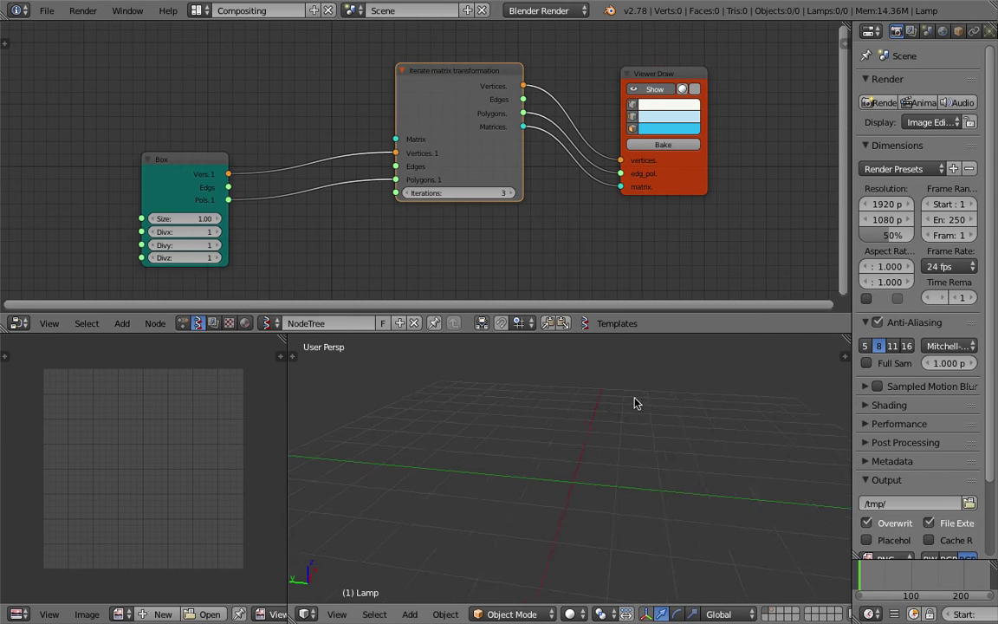
Step: Add a Matrix in node above the repositioned Box node and link its Matrix output to the Iterate node's Matrix input
middle_drag(634, 401, 667, 403)
middle_drag(345, 162, 367, 157)
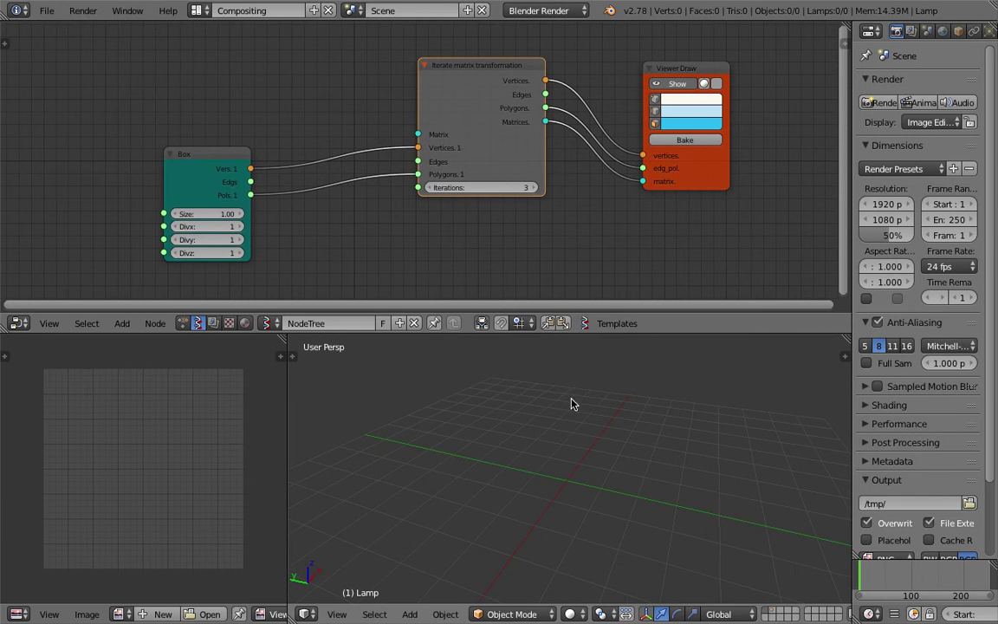
middle_drag(573, 403, 568, 461)
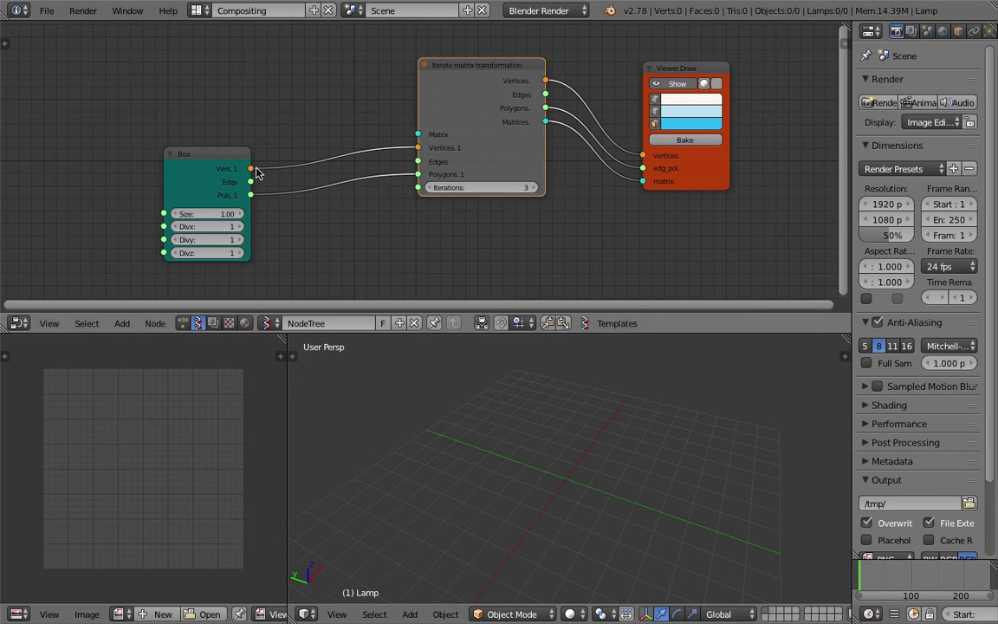
drag(232, 159, 294, 205)
key(shift+a)
click(274, 148)
text(matrix)
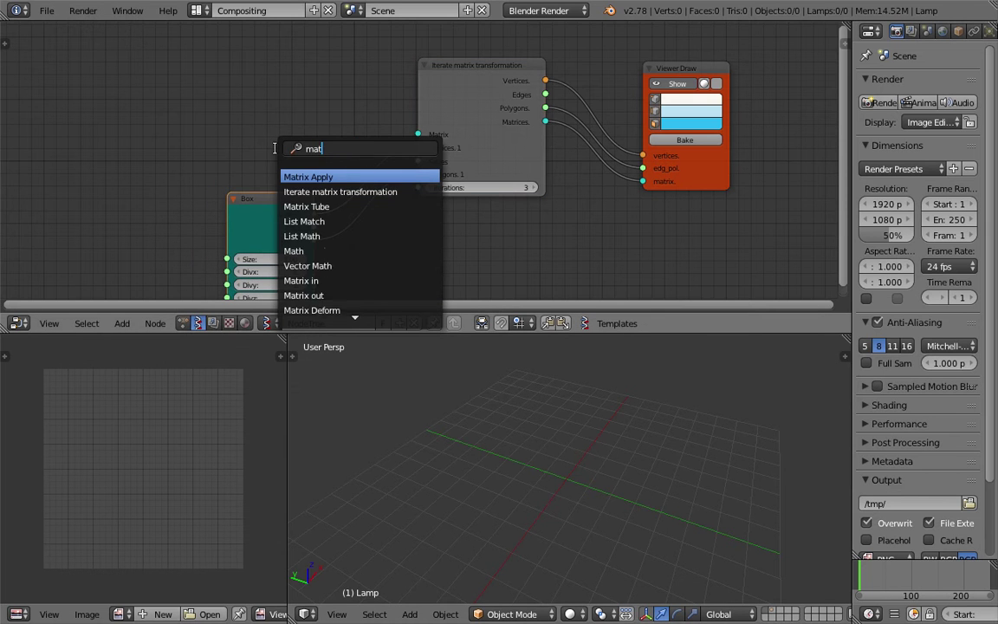
key(Down)
key(Down)
key(Down)
key(Return)
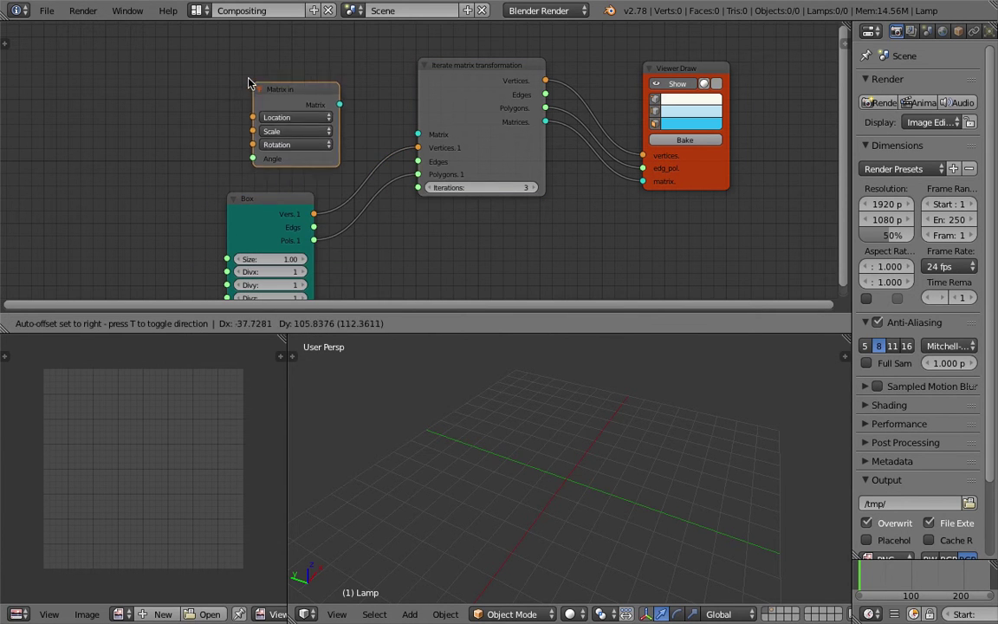
click(297, 84)
drag(328, 93, 417, 134)
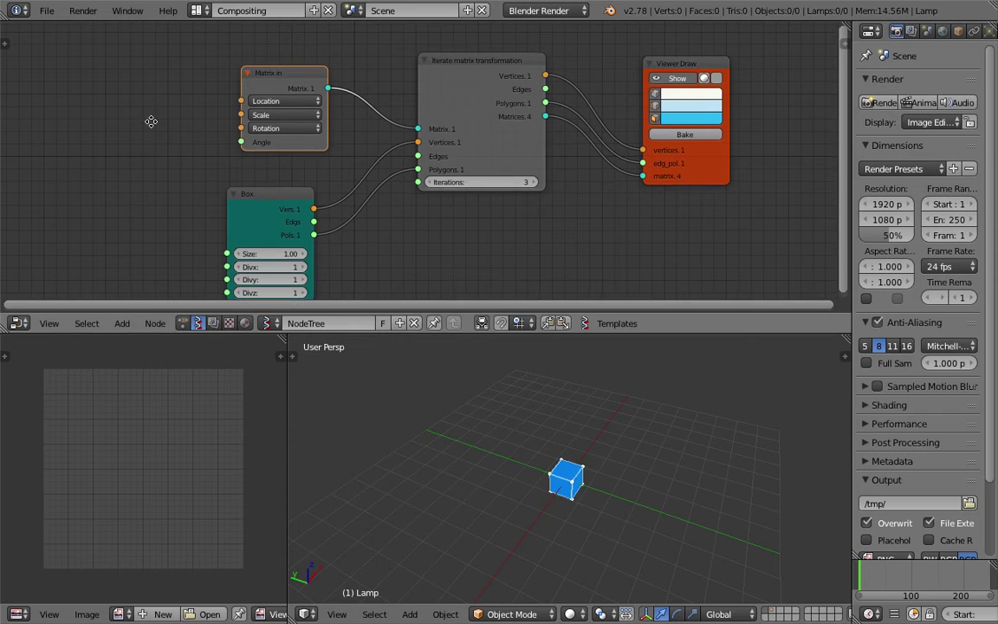
Step: Bake the Viewer Draw geometry into real mesh objects
middle_drag(649, 433, 605, 440)
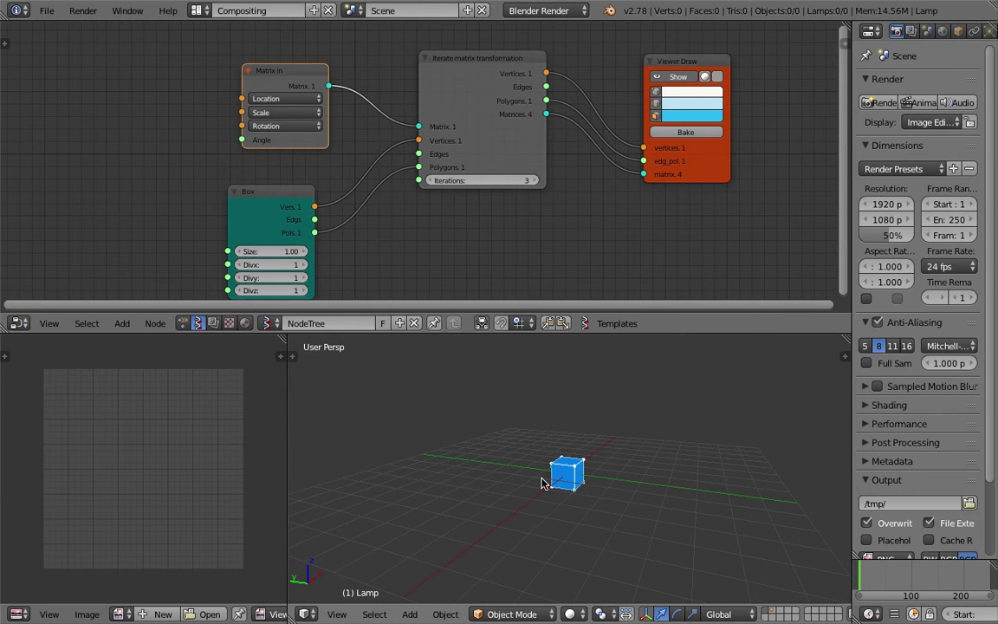
middle_drag(546, 482, 528, 425)
middle_drag(480, 273, 460, 261)
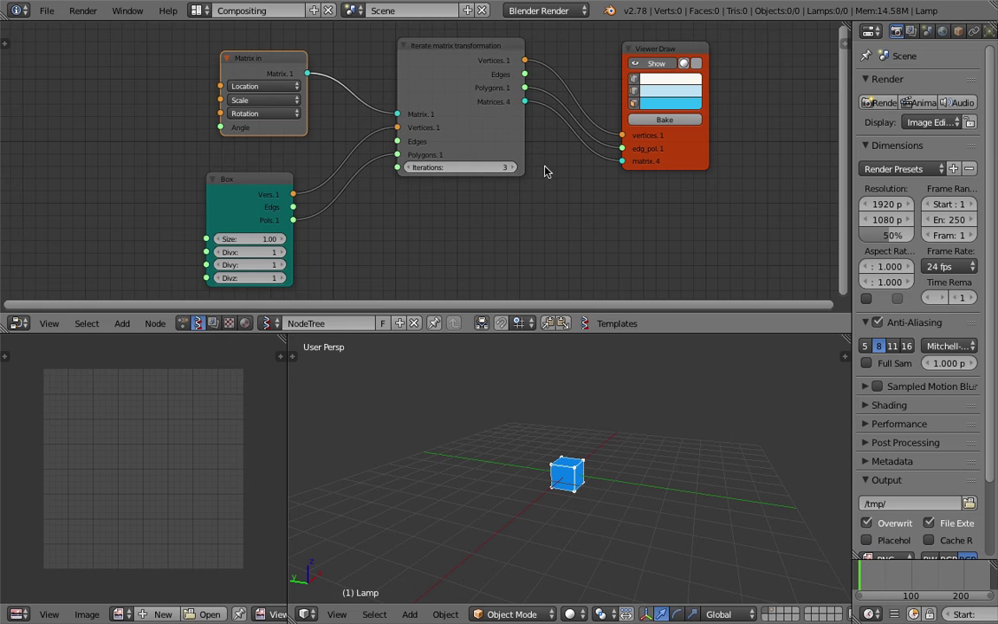
click(639, 122)
Step: Move the four overlapping baked cubes apart in the 3D viewport and save over the existing file
right_drag(568, 469, 551, 436)
right_drag(571, 472, 699, 457)
right_click(579, 491)
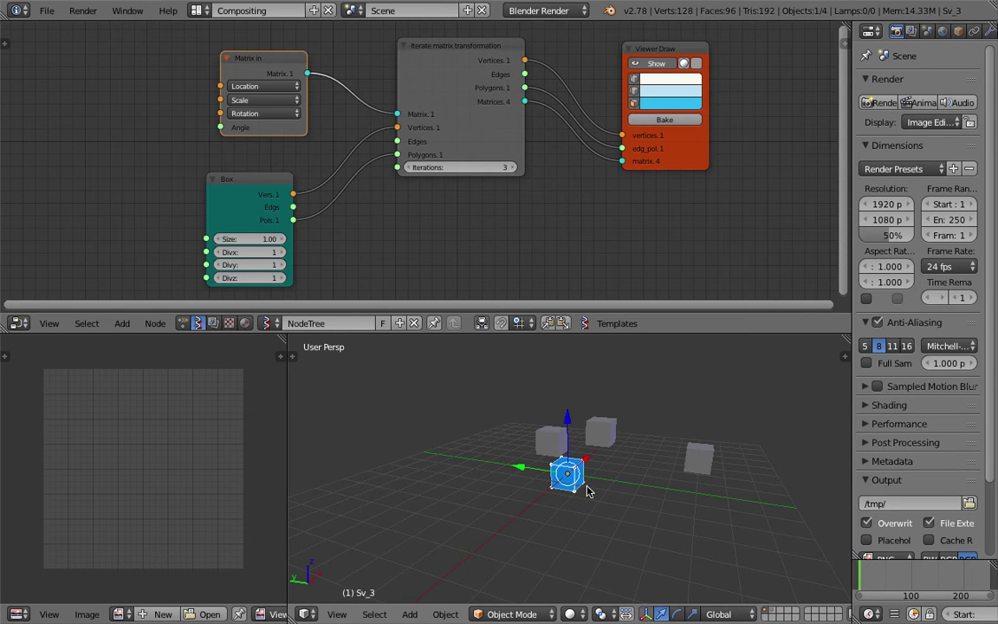
middle_drag(616, 490, 634, 492)
right_drag(641, 492, 661, 503)
right_drag(574, 476, 601, 507)
middle_drag(580, 513, 543, 443)
key(ctrl+s)
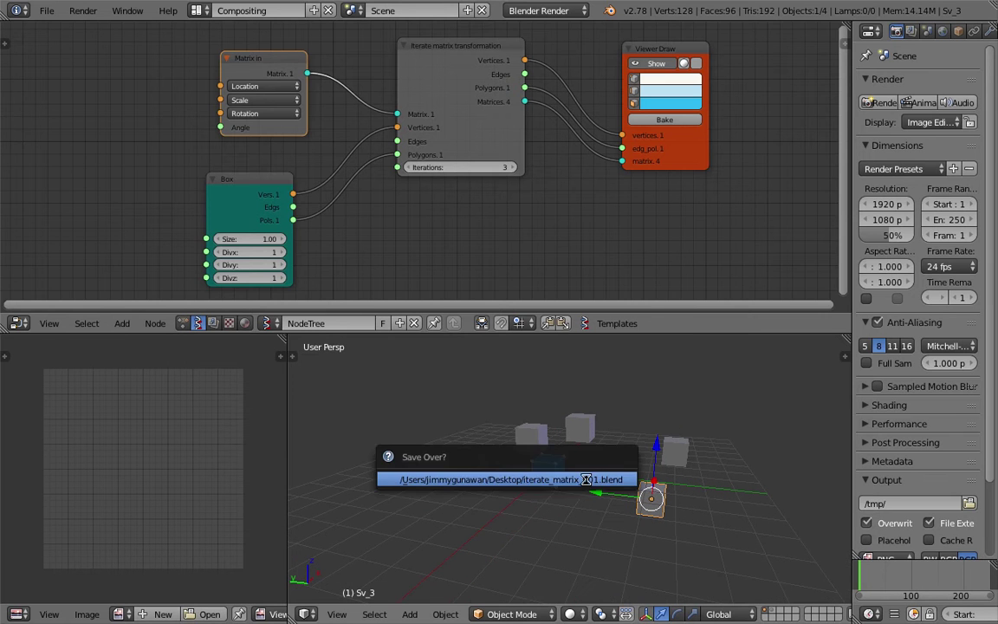
click(543, 442)
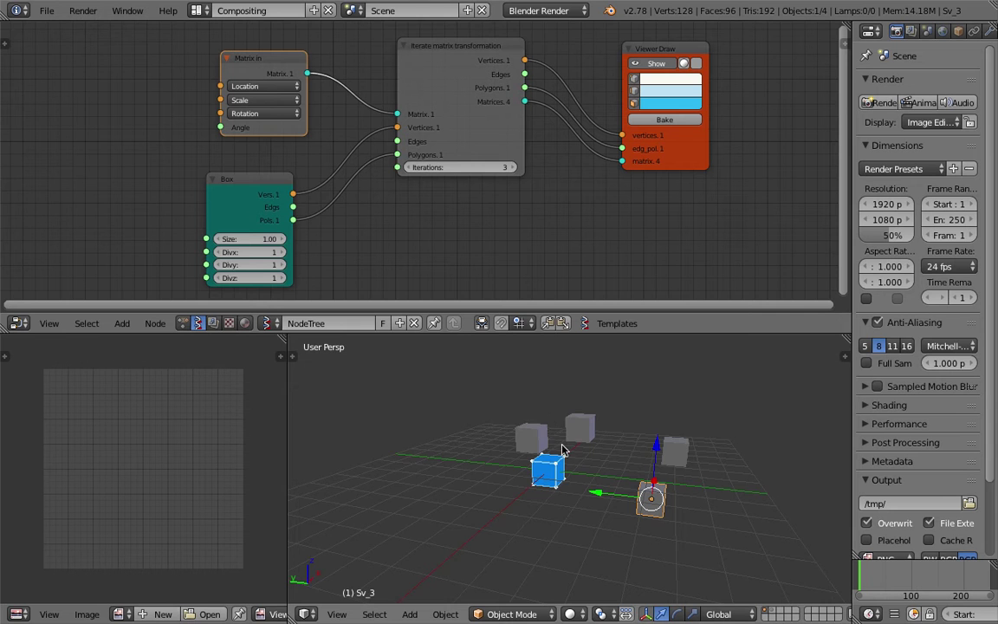
Step: Select all the baked cubes and delete them from the scene
middle_drag(561, 445, 594, 450)
key(a)
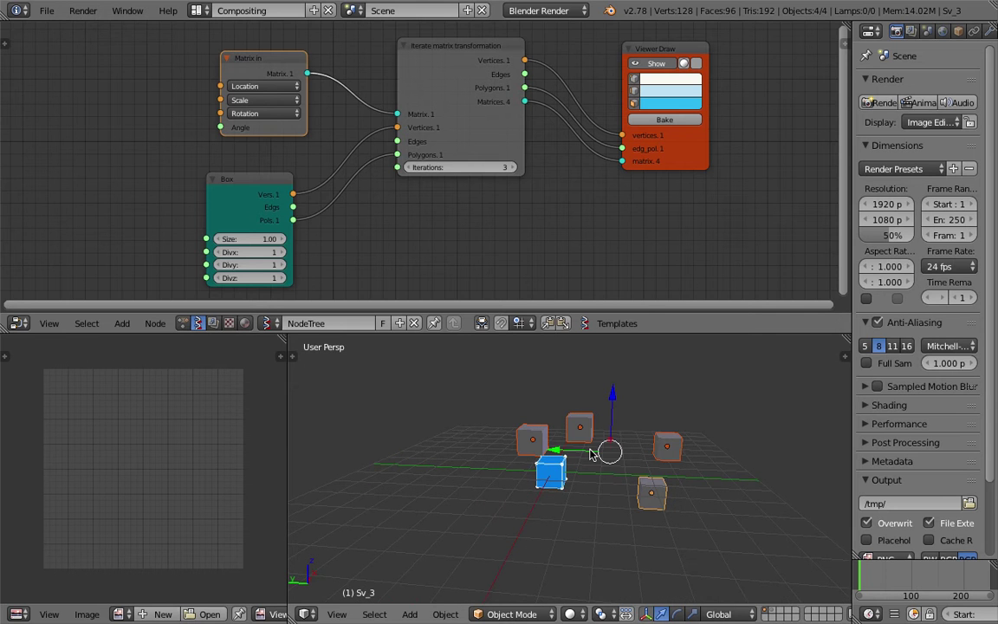
key(x)
click(588, 454)
Step: Add a Vector in node linked to the Matrix in node's Location input, and shift the Box node closer beneath Matrix in
key(shift+a)
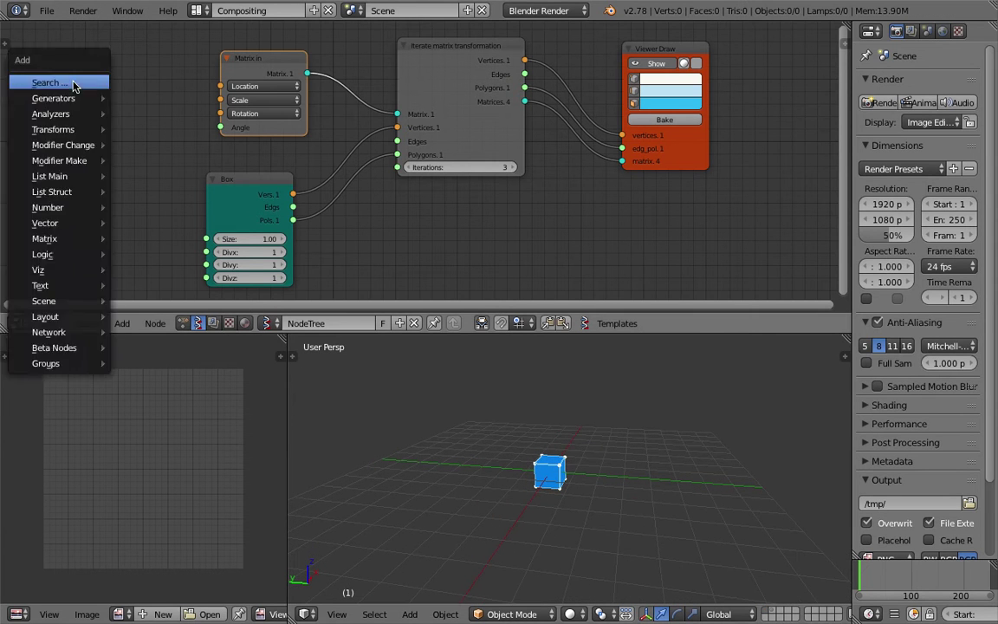
click(74, 84)
text(vec)
click(134, 125)
click(134, 128)
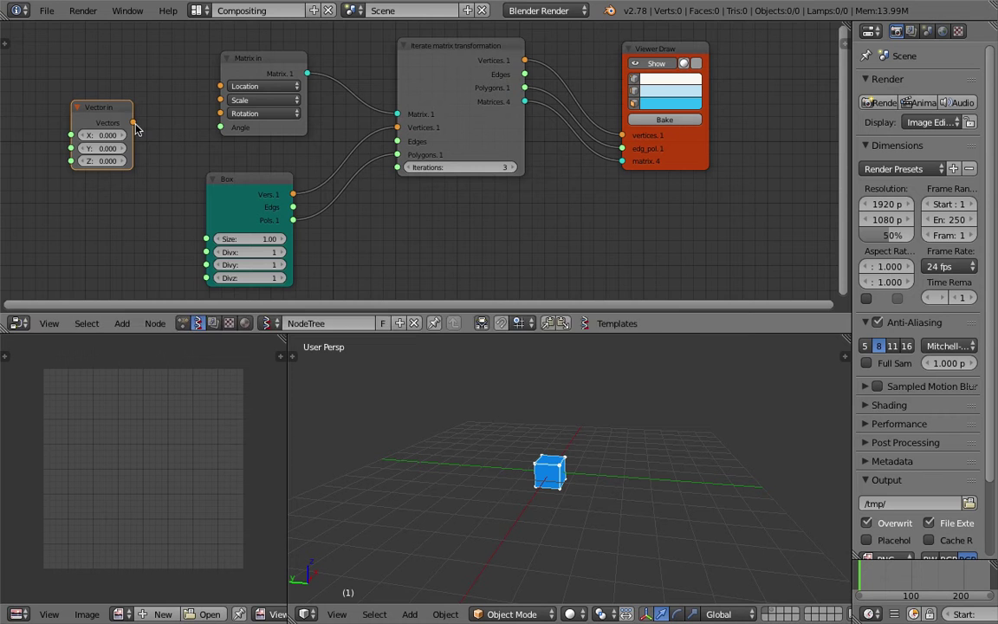
drag(134, 128, 220, 87)
middle_drag(237, 163, 241, 168)
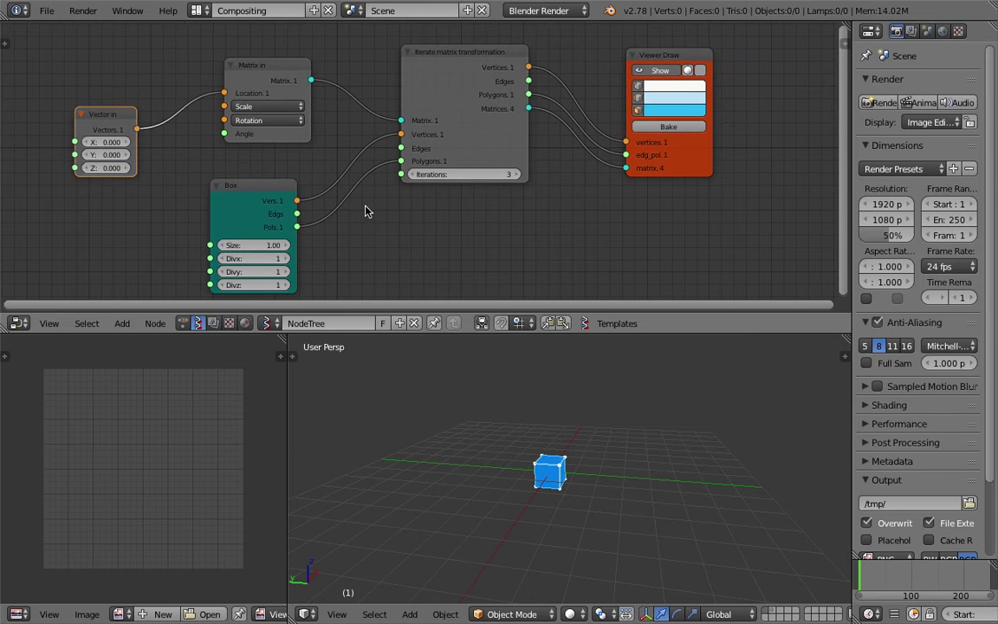
drag(271, 185, 300, 164)
middle_drag(285, 155, 292, 180)
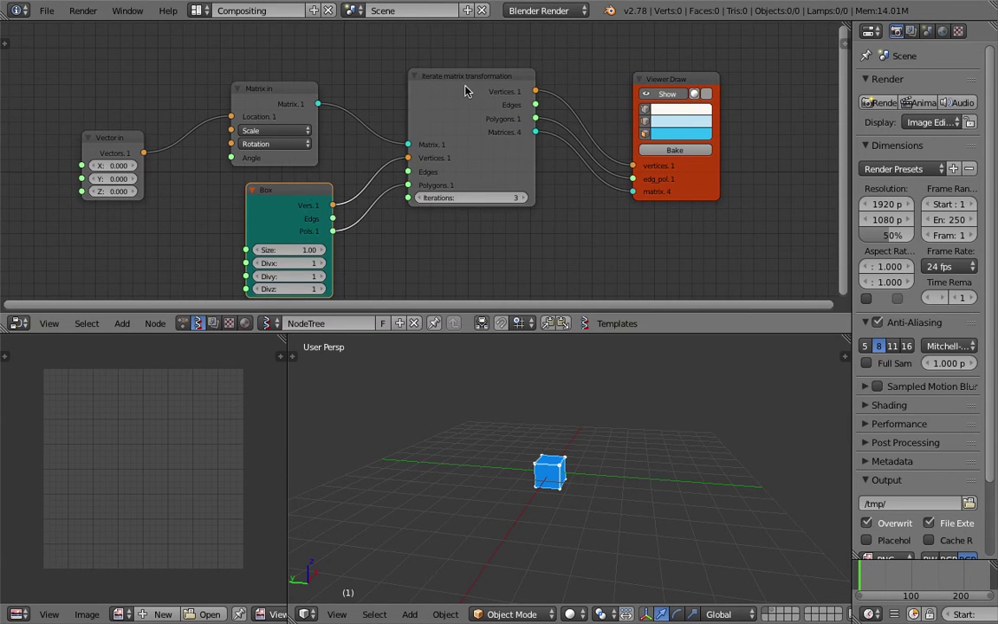
Step: Set the Vector in node's X value to 1.380 to spread the iterated boxes along the X axis
click(465, 86)
click(558, 408)
middle_drag(558, 408, 549, 419)
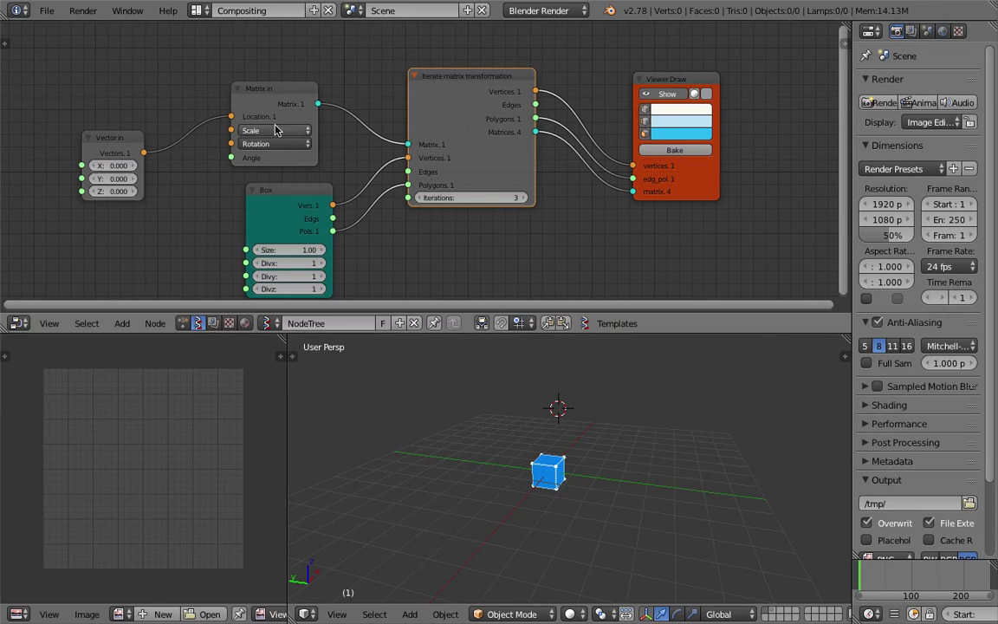
middle_drag(558, 413, 520, 415)
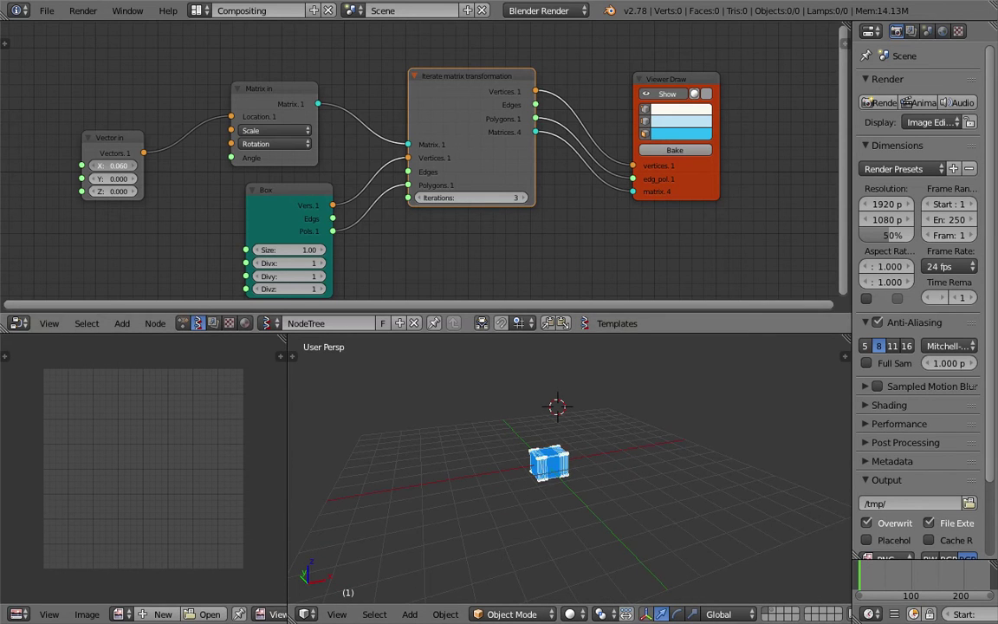
drag(113, 165, 179, 165)
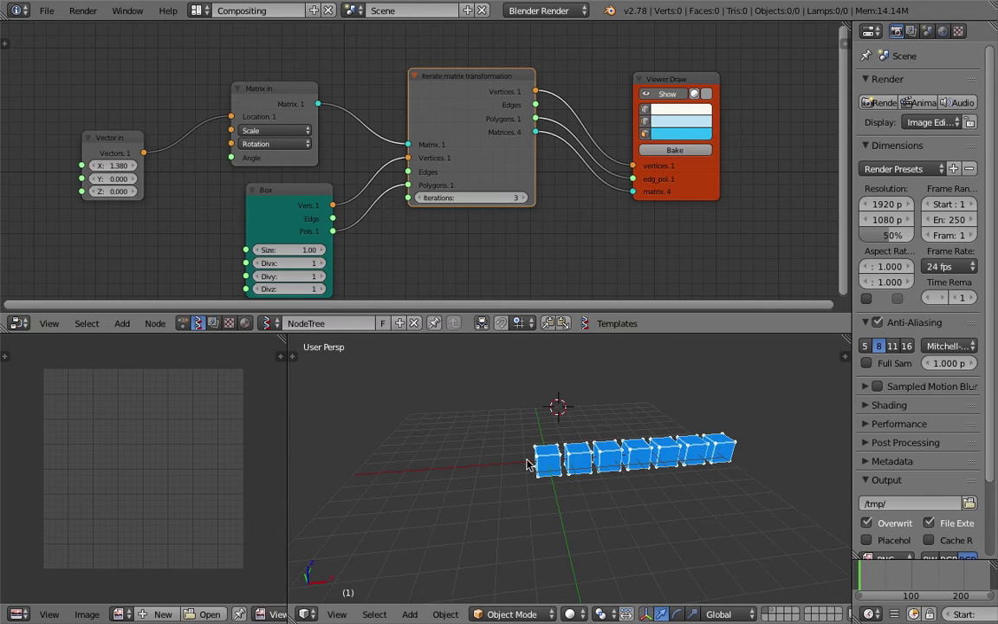
click(574, 444)
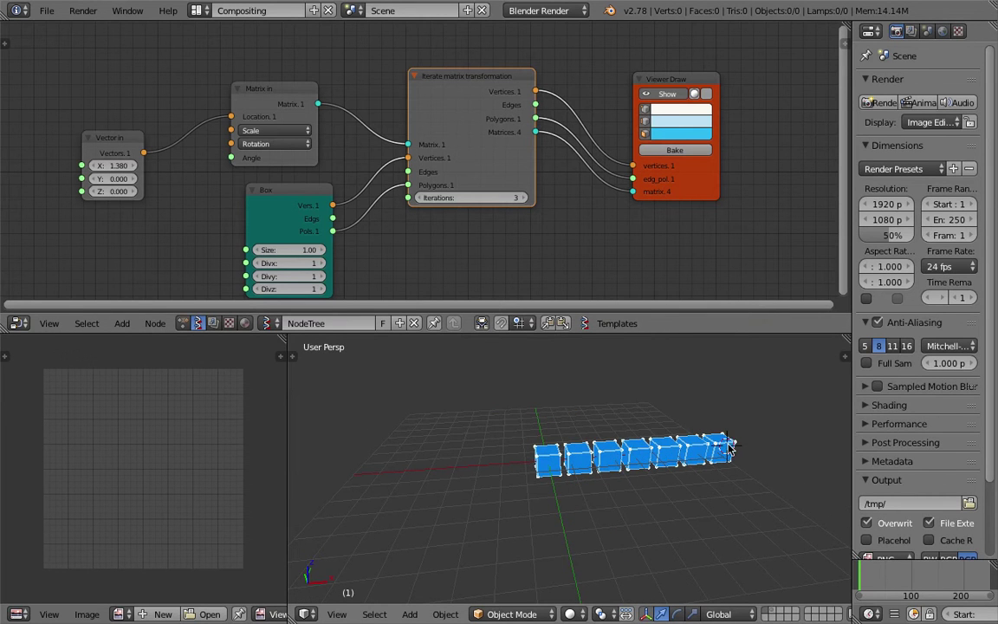
shift+middle_drag(695, 425, 603, 435)
scroll(603, 435, up, 1)
middle_drag(519, 270, 508, 259)
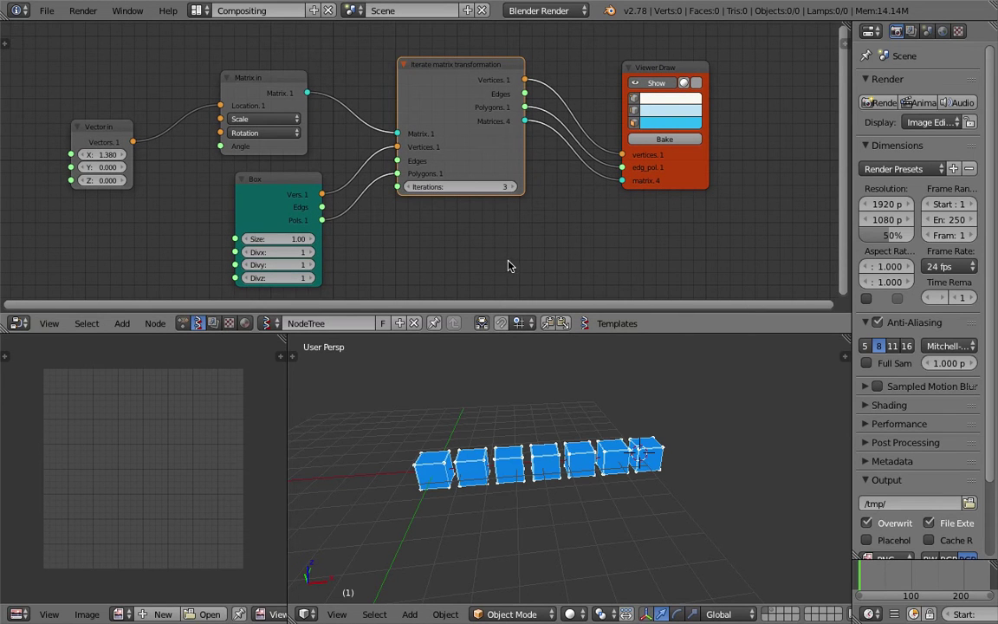
Step: Space out the Iterate, Box and Viewer Draw nodes and save over the existing file
mouse_move(468, 90)
mouse_down()
mouse_move(492, 90)
mouse_move(476, 103)
mouse_up()
drag(310, 181, 328, 173)
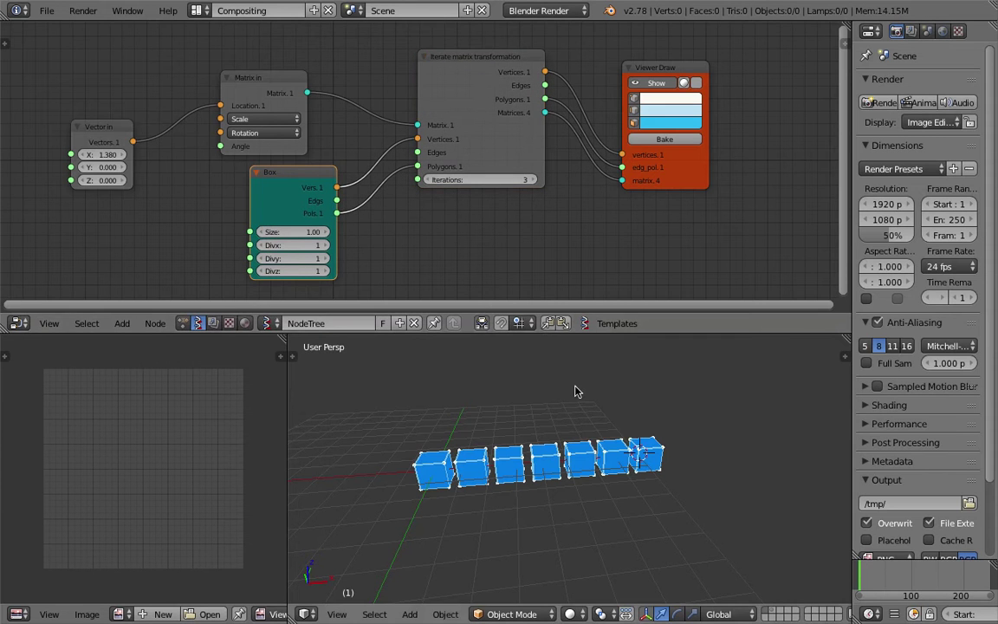
drag(673, 67, 694, 71)
key(ctrl+s)
click(694, 76)
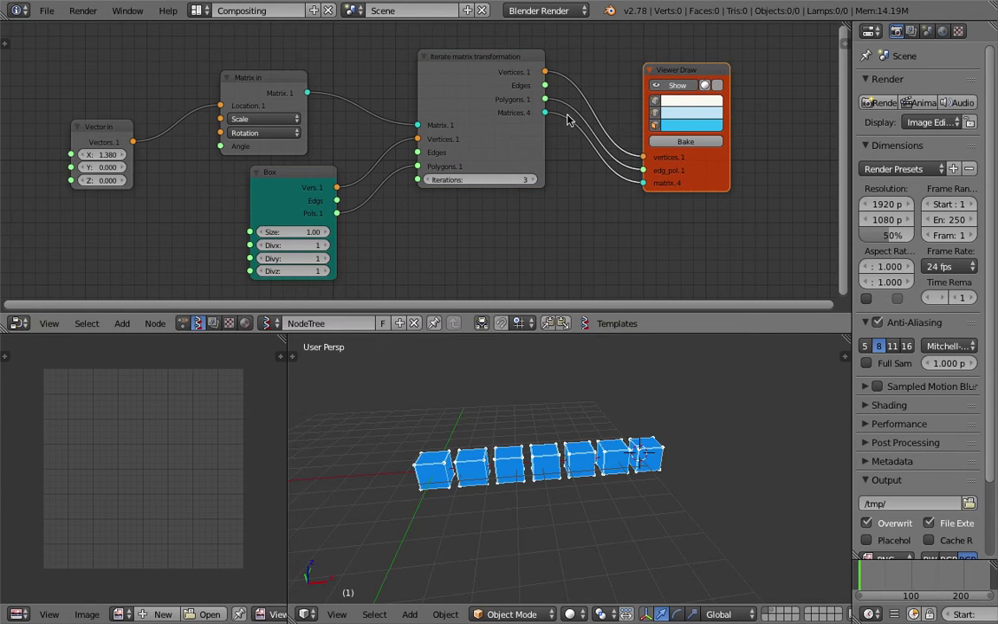
scroll(542, 127, up, 3)
middle_drag(539, 128, 497, 177)
key(ctrl+s)
click(496, 189)
Step: Examine the Iterate node's output links into Viewer Draw and the row of boxes in the 3D viewport
scroll(517, 129, up, 3)
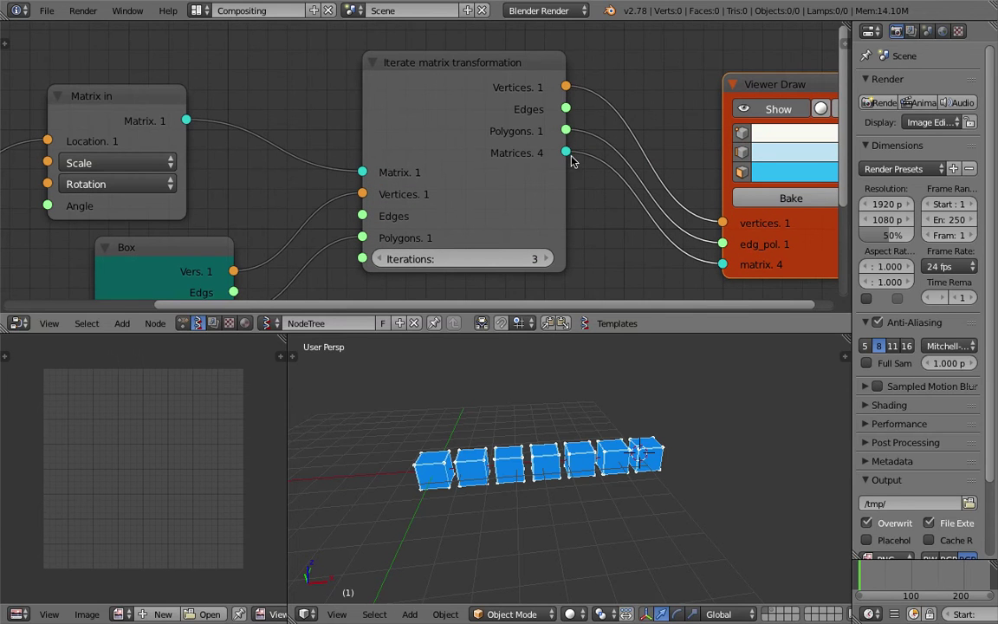
scroll(643, 251, down, 1)
scroll(768, 71, down, 1)
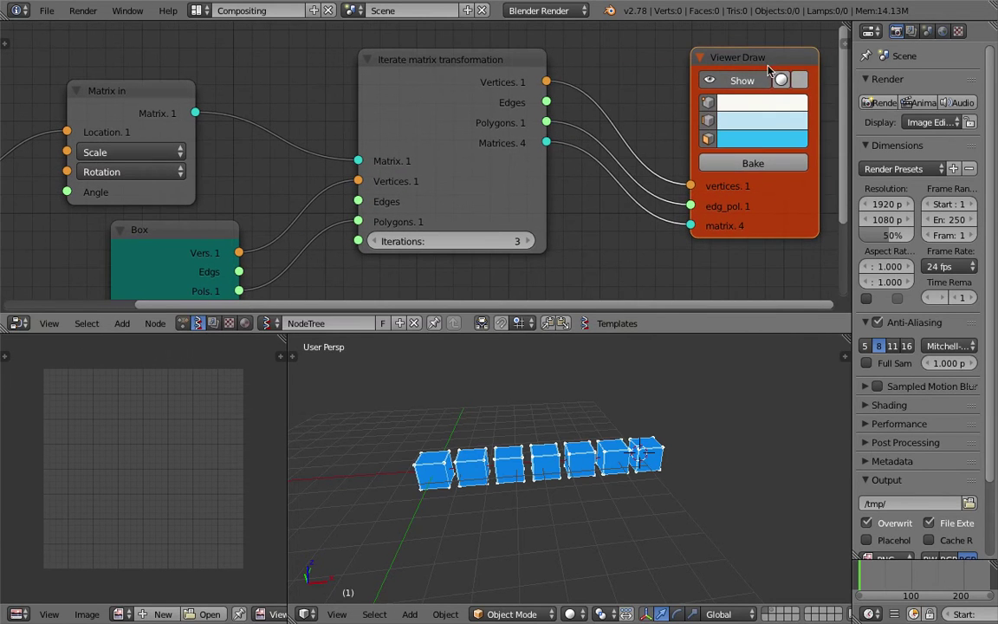
scroll(511, 151, down, 1)
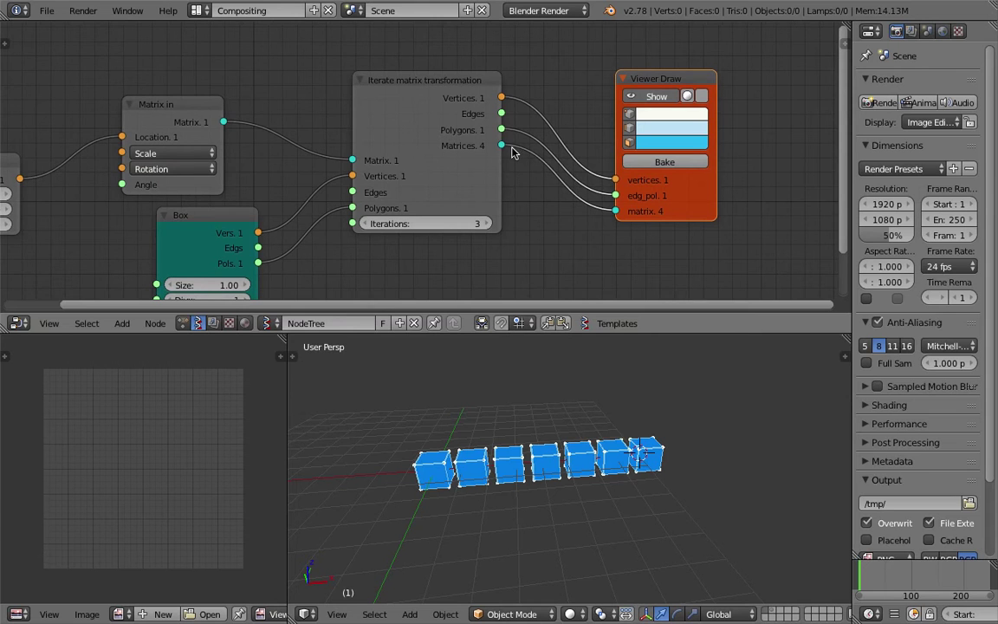
middle_drag(536, 210, 534, 190)
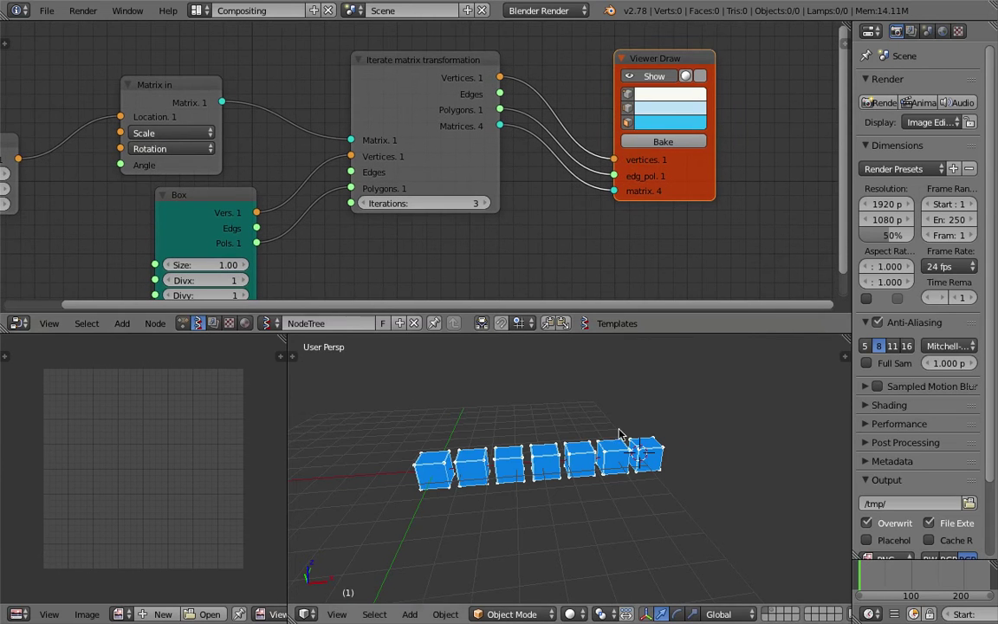
middle_drag(619, 431, 607, 441)
middle_drag(578, 253, 532, 209)
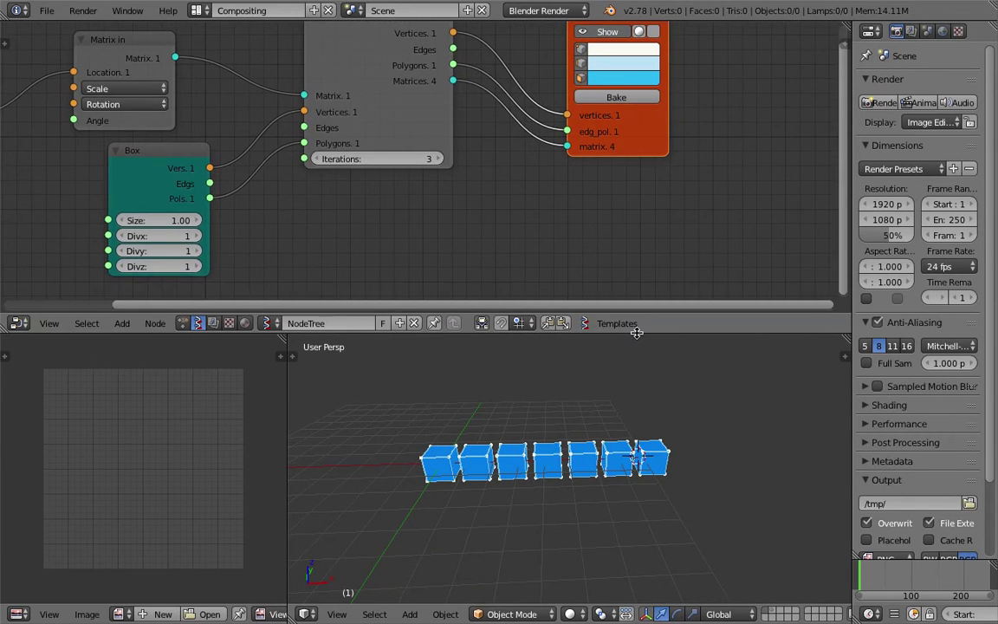
Step: Make the node editor taller and move the Viewer Draw node farther from the Iterate node
drag(635, 333, 635, 400)
middle_drag(559, 253, 561, 234)
drag(658, 150, 683, 140)
key(shift+a)
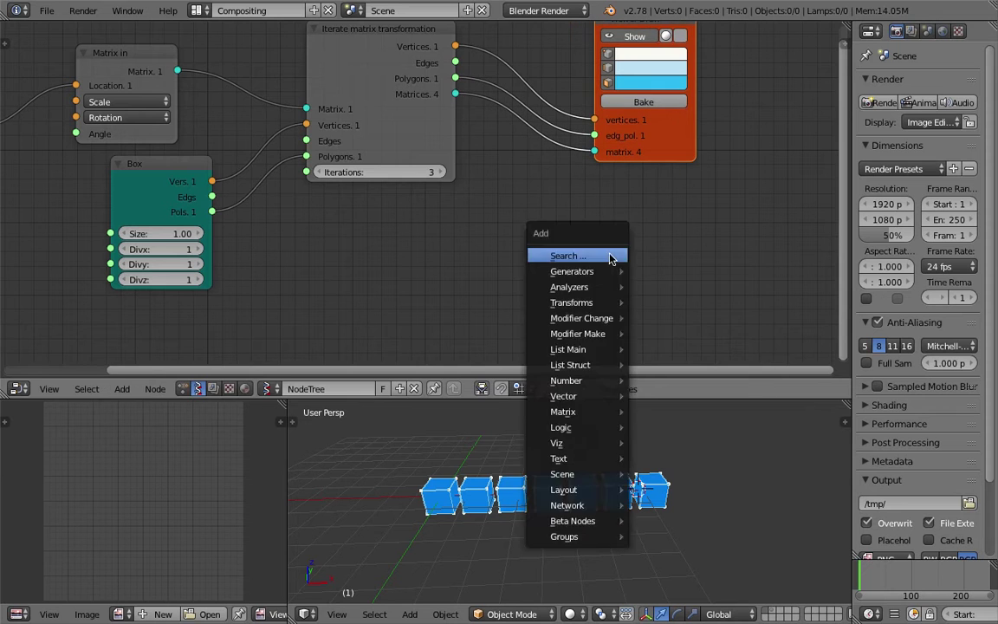
click(609, 255)
text(mk3)
key(Return)
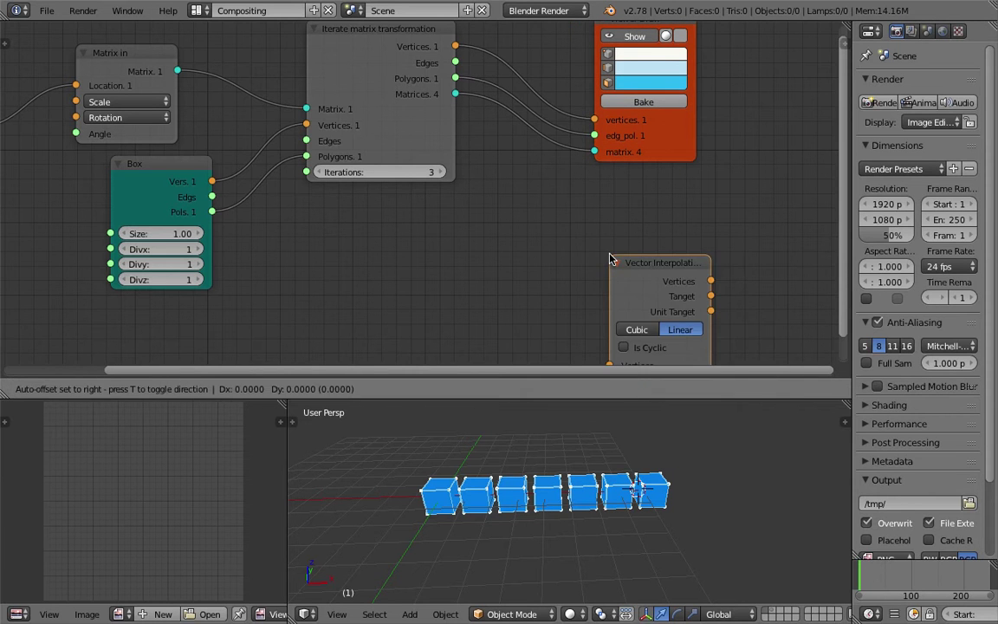
click(588, 225)
key(ctrl+s)
click(588, 225)
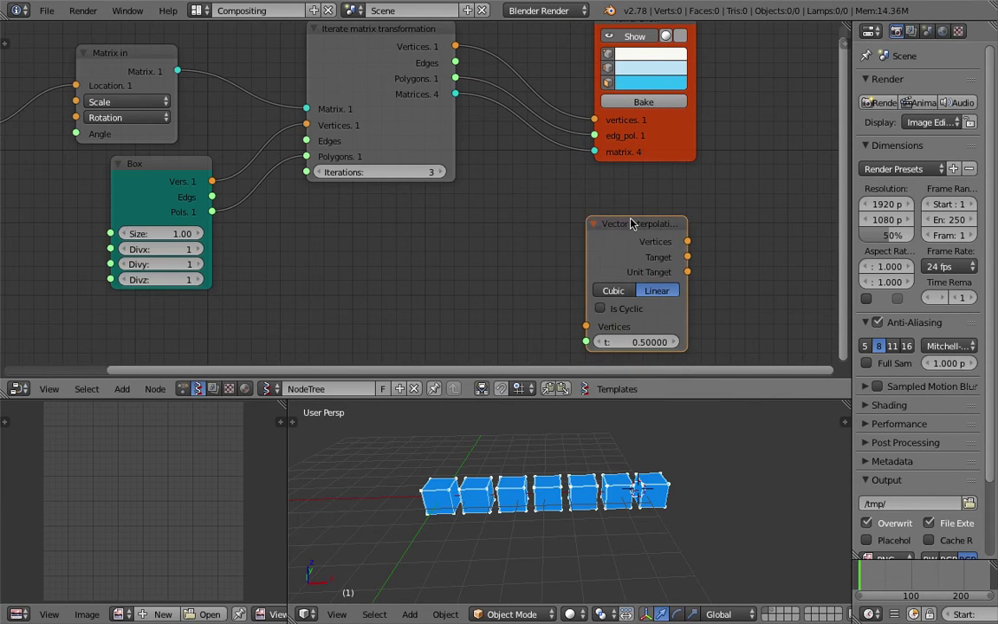
Step: Add a Viewer BMeshMK2 node below the Viewer Draw node and save over the existing file
key(shift+a)
click(632, 222)
text(bme)
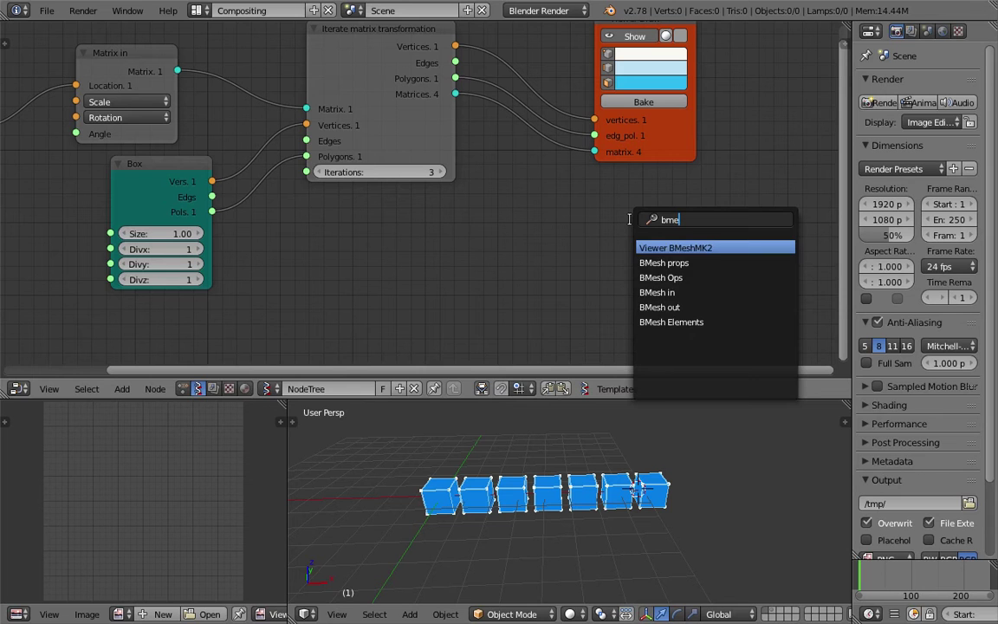
key(Return)
click(626, 203)
key(ctrl+s)
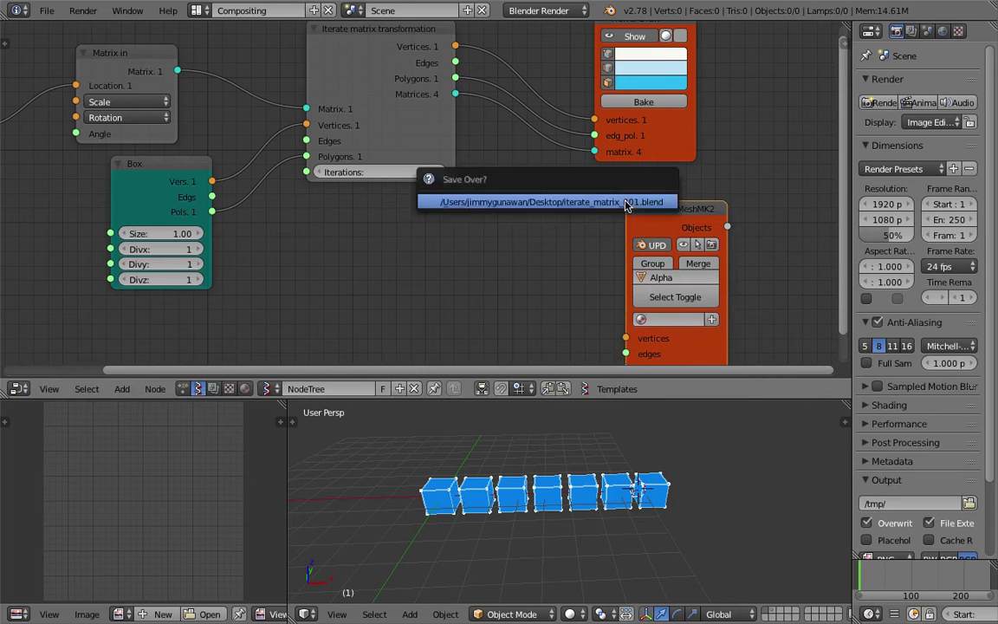
click(628, 203)
scroll(635, 215, down, 1)
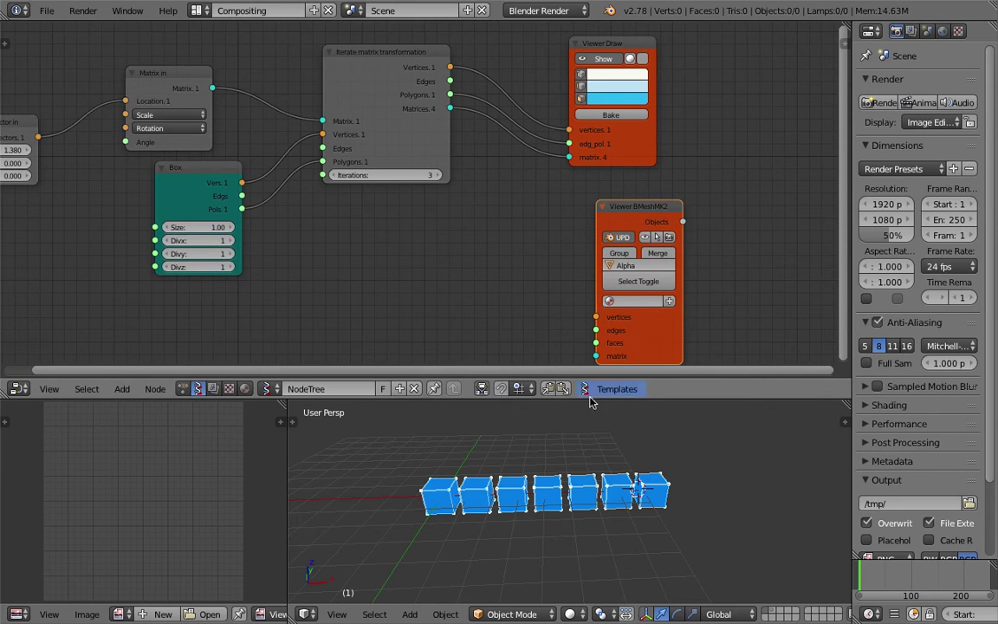
Step: Turn off the Viewer Draw node's display in the viewport and save over the existing file
middle_drag(611, 468, 636, 476)
click(620, 58)
key(ctrl+s)
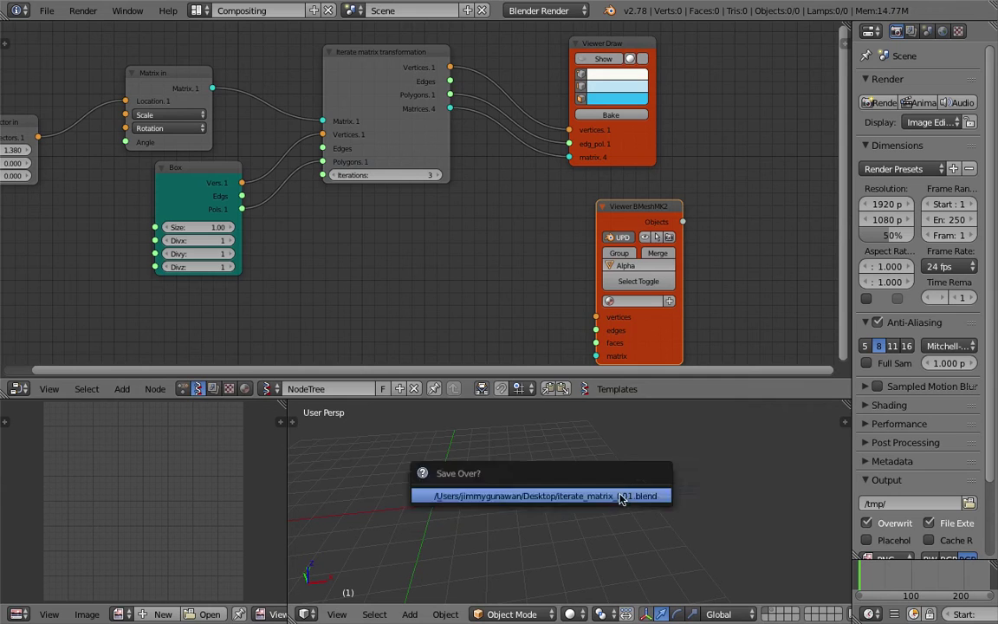
click(619, 495)
Step: Connect the Iterate node's Vertices and Polygons outputs to the vertices and faces inputs of the Viewer BMeshMK2 node
drag(450, 67, 596, 317)
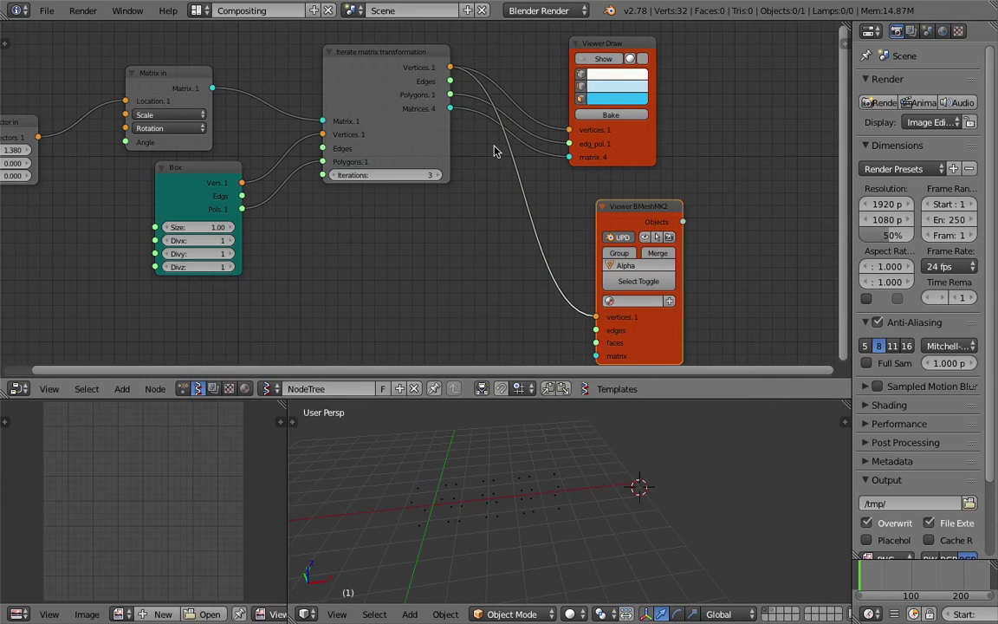
drag(450, 94, 596, 342)
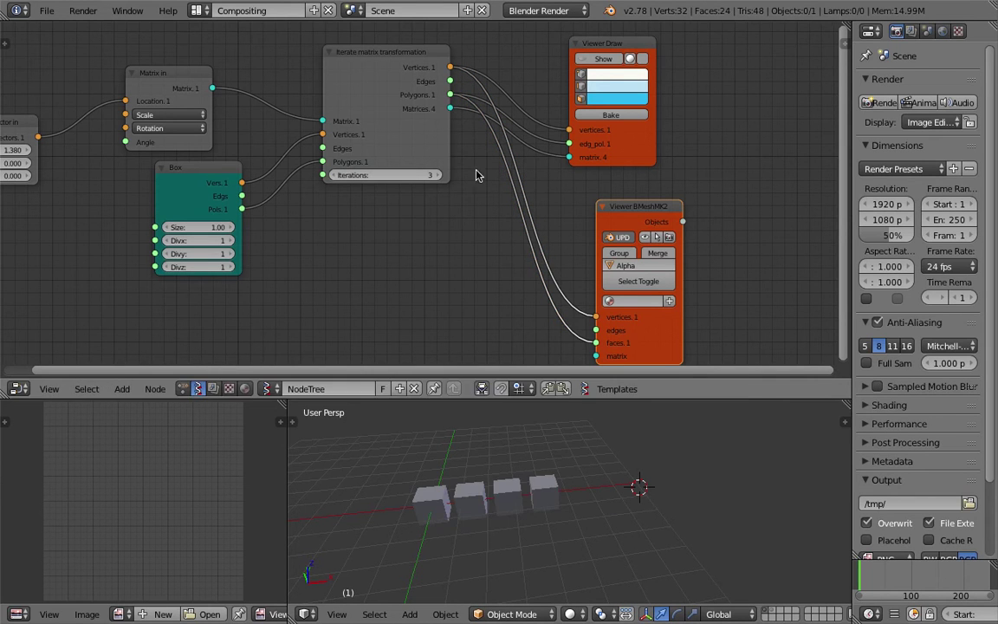
drag(453, 109, 478, 342)
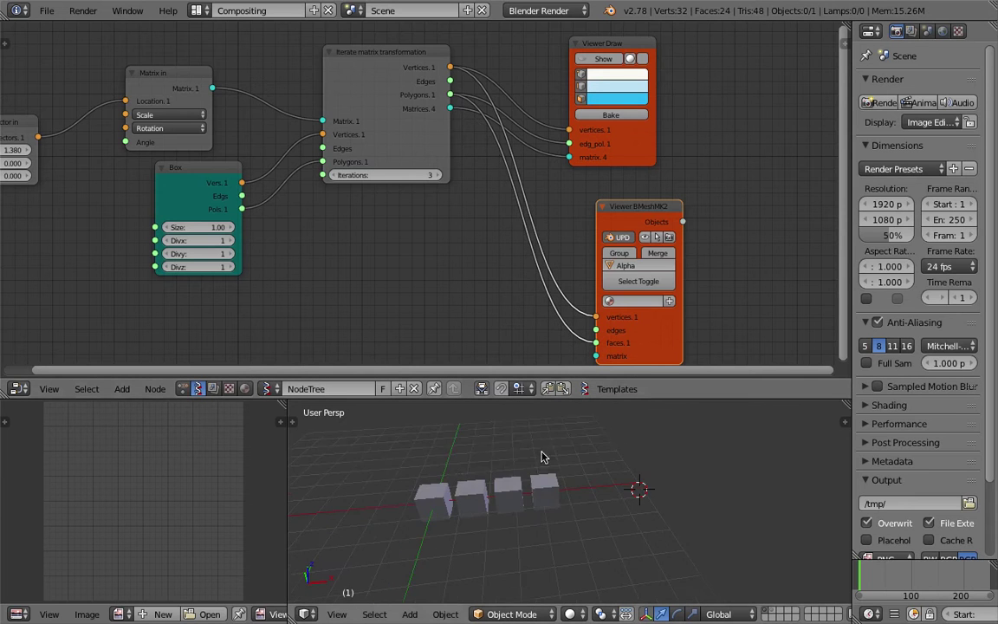
shift+middle_drag(563, 491, 607, 491)
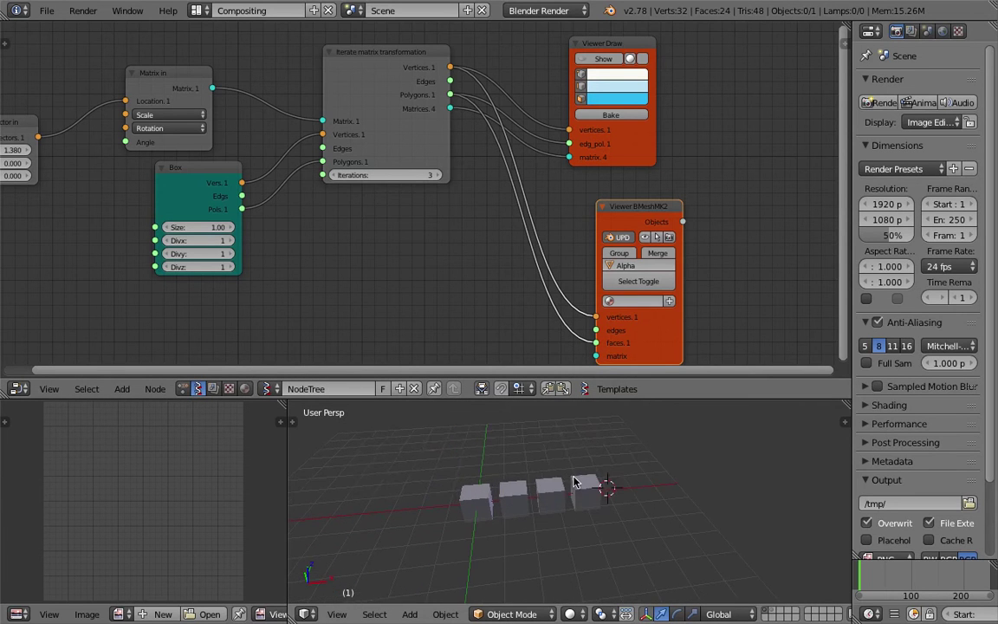
Step: Disconnect the Iterate node's Matrices output from Viewer Draw and save the file
middle_drag(448, 214, 464, 218)
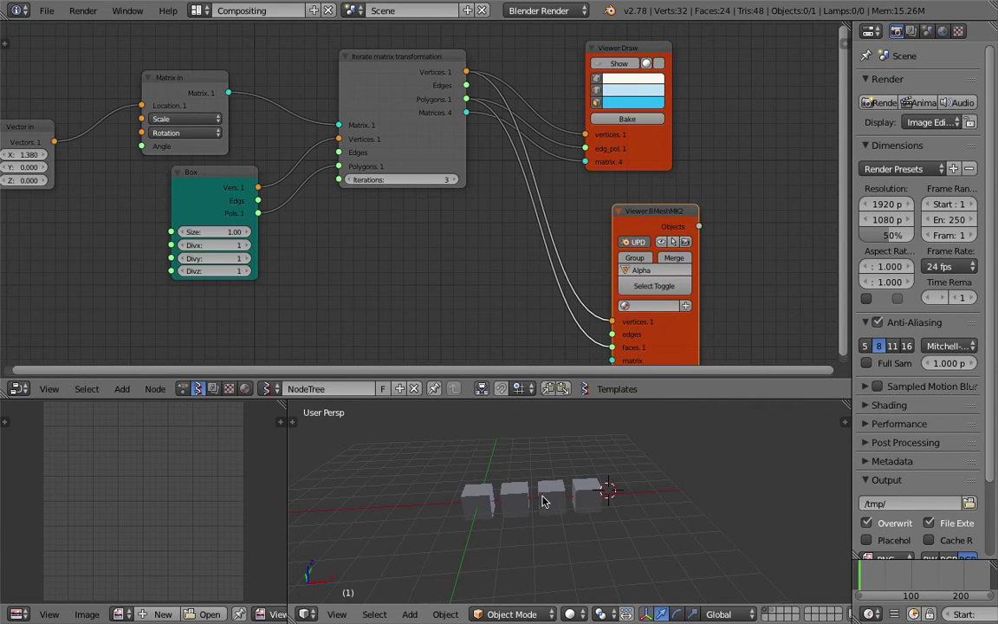
middle_drag(495, 285, 505, 279)
key(ctrl+s)
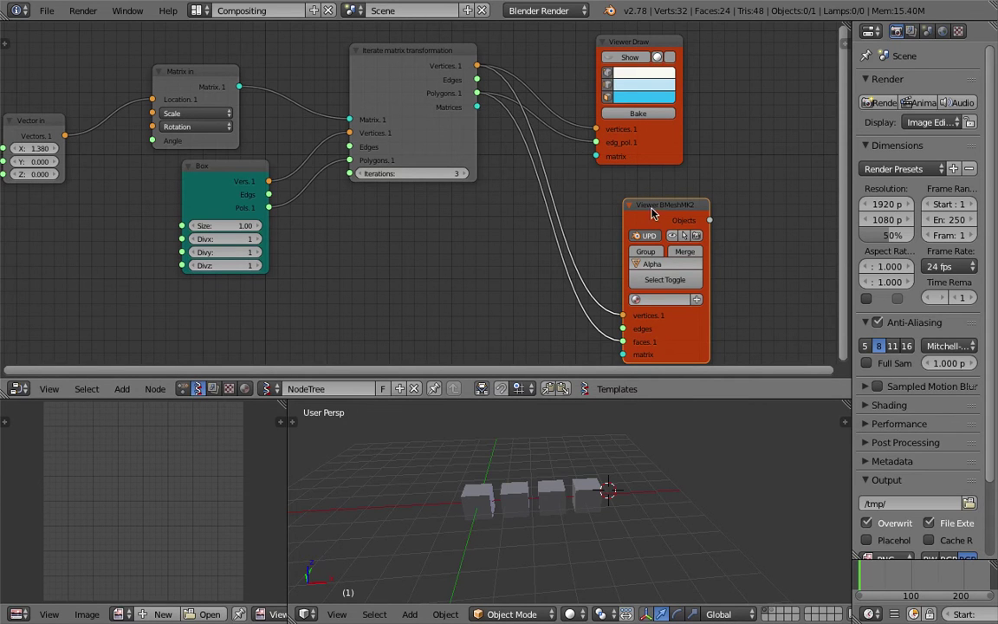
Step: Delete the Viewer BMeshMK2 node, turn the Viewer Draw display back on and save the file
key(x)
middle_drag(565, 207, 617, 221)
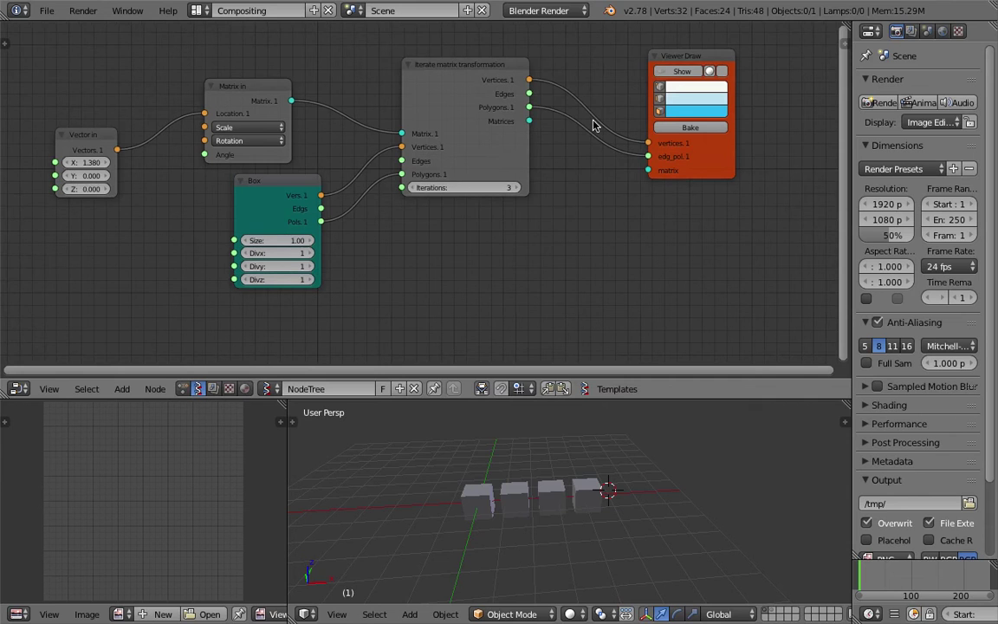
click(675, 73)
key(ctrl+s)
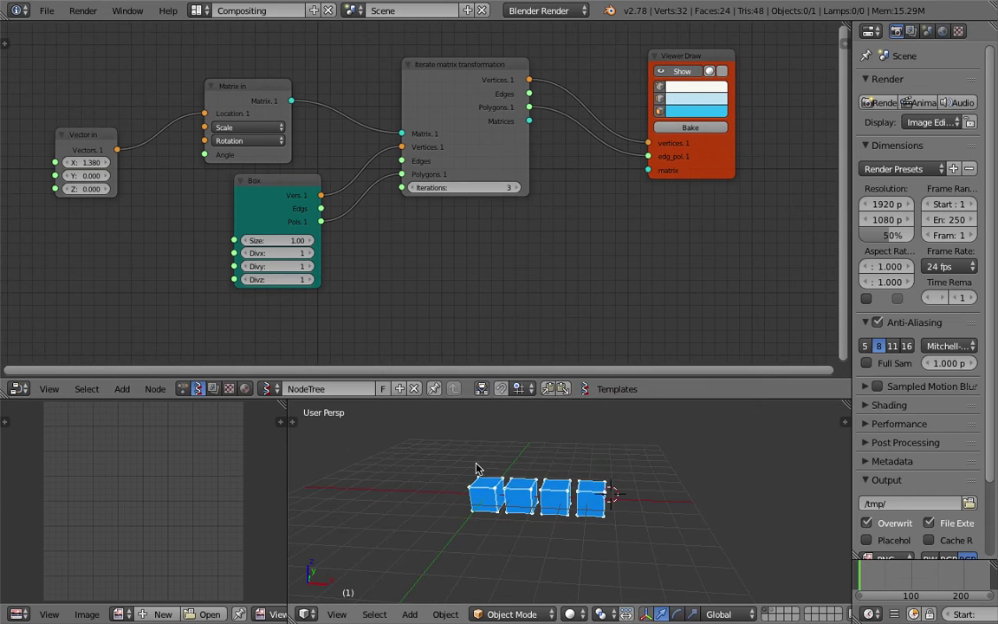
Step: Box-select the leftover BMesh boxes in the 3D viewport and delete them
key(b)
drag(432, 450, 666, 565)
key(x)
click(650, 563)
middle_drag(646, 562, 605, 533)
scroll(599, 534, down, 3)
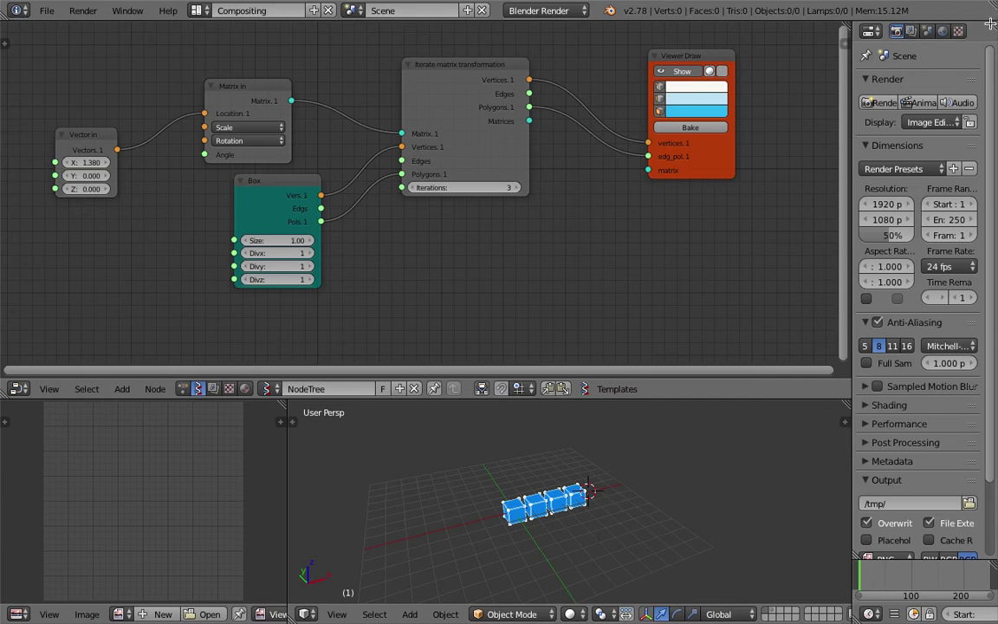
Step: Split the Properties editor, turn its upper part into an Outliner and widen both areas
drag(989, 25, 979, 187)
click(870, 31)
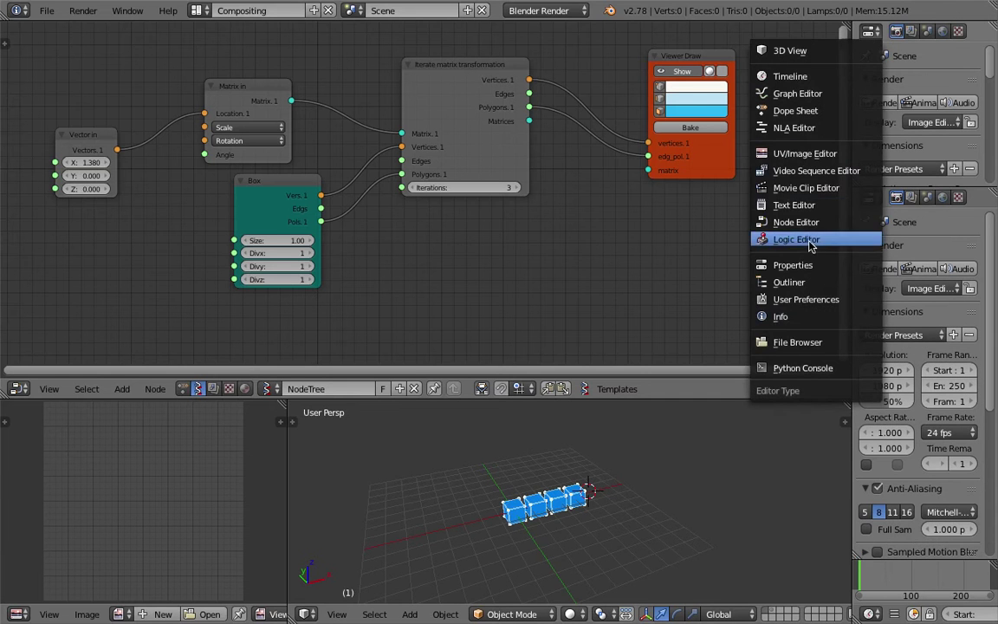
click(806, 282)
drag(852, 158, 799, 158)
mouse_move(671, 234)
middle_down()
mouse_move(622, 237)
mouse_move(671, 265)
middle_up()
Step: Move the Viewer Draw node closer to the Iterate node and save over the existing file
drag(641, 92, 586, 95)
key(ctrl+s)
click(604, 95)
middle_drag(534, 499, 503, 477)
key(ctrl+s)
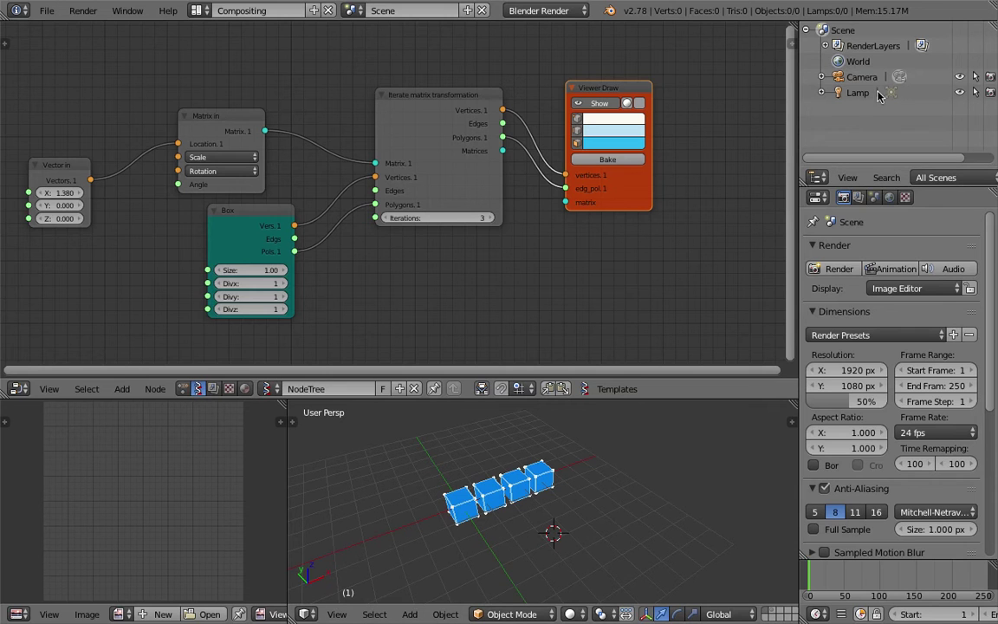
Step: Bake the Viewer Draw output to a mesh object and move that mesh away from the previewed boxes
click(622, 164)
right_click(537, 484)
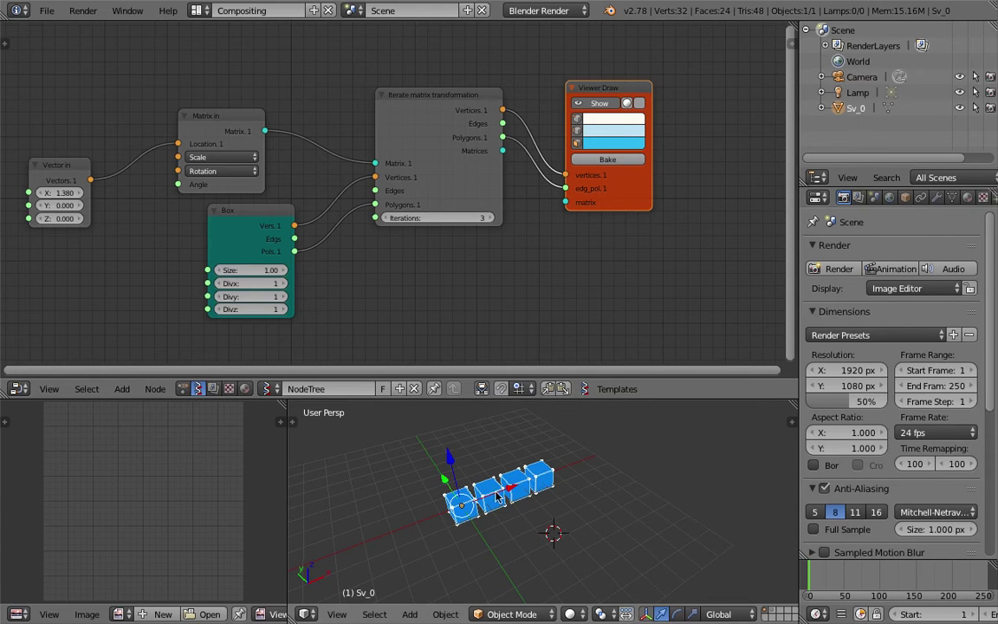
key(g)
click(574, 506)
middle_drag(574, 506, 612, 521)
Step: Try a trackball rotation on the baked mesh, then delete the mesh from the scene
key(r)
key(r)
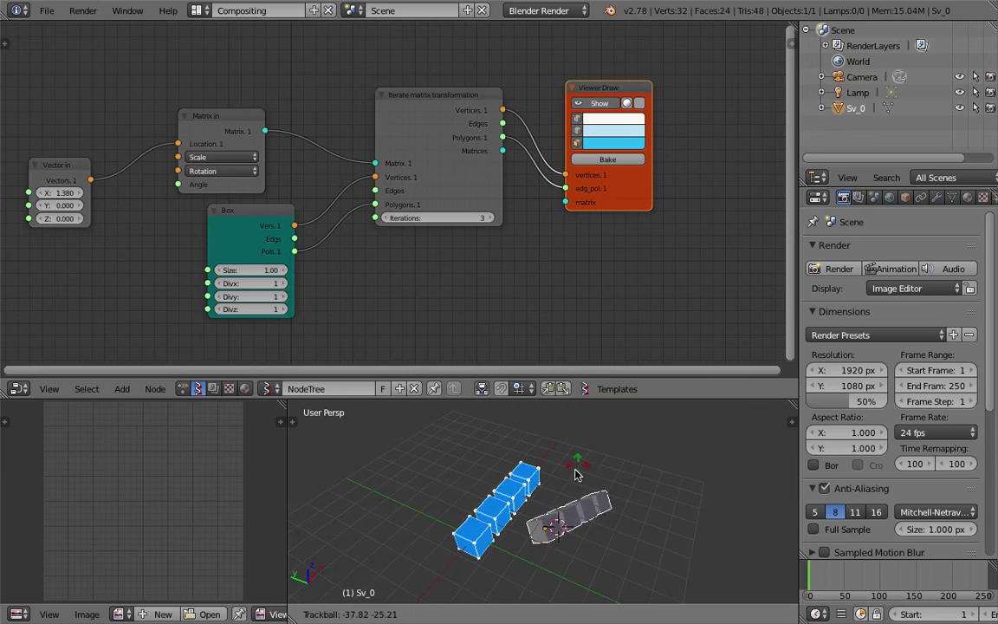
key(Escape)
key(Delete)
middle_drag(600, 531, 597, 468)
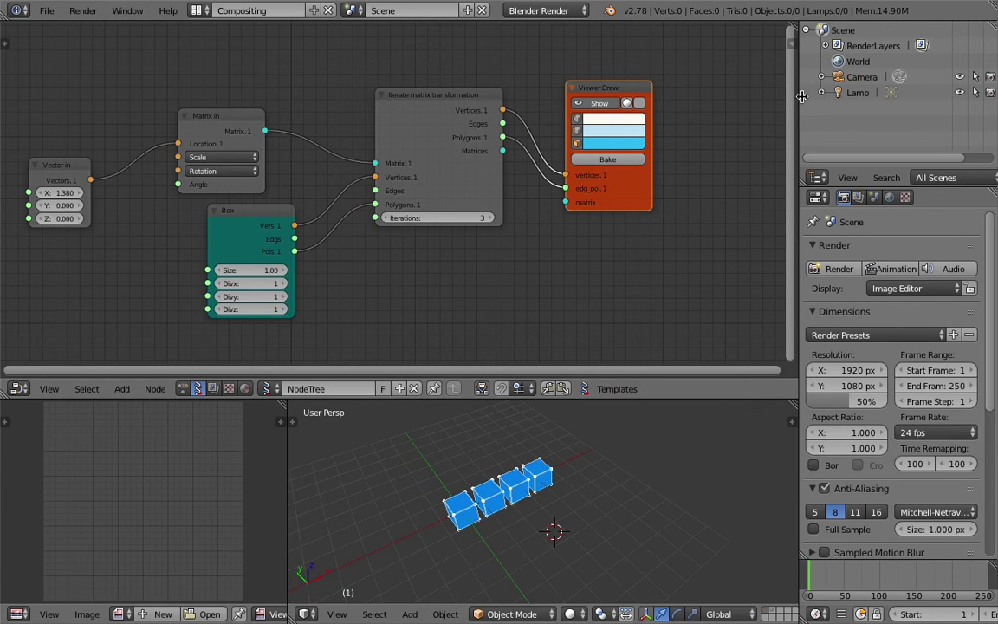
Step: Merge the Outliner area back into the Properties editor and save over the existing file
drag(802, 95, 796, 97)
drag(796, 182, 804, 111)
middle_drag(587, 481, 539, 486)
key(ctrl+s)
click(538, 485)
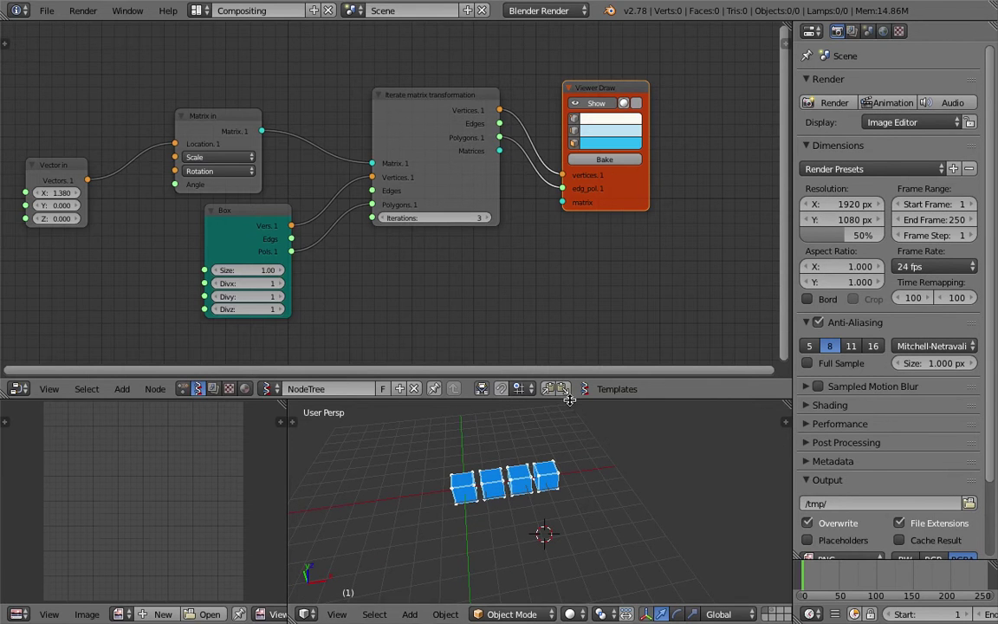
Step: Make the 3D viewport taller, frame the boxes and nodes in their editors, and save over the existing file
drag(520, 399, 520, 275)
scroll(515, 442, up, 3)
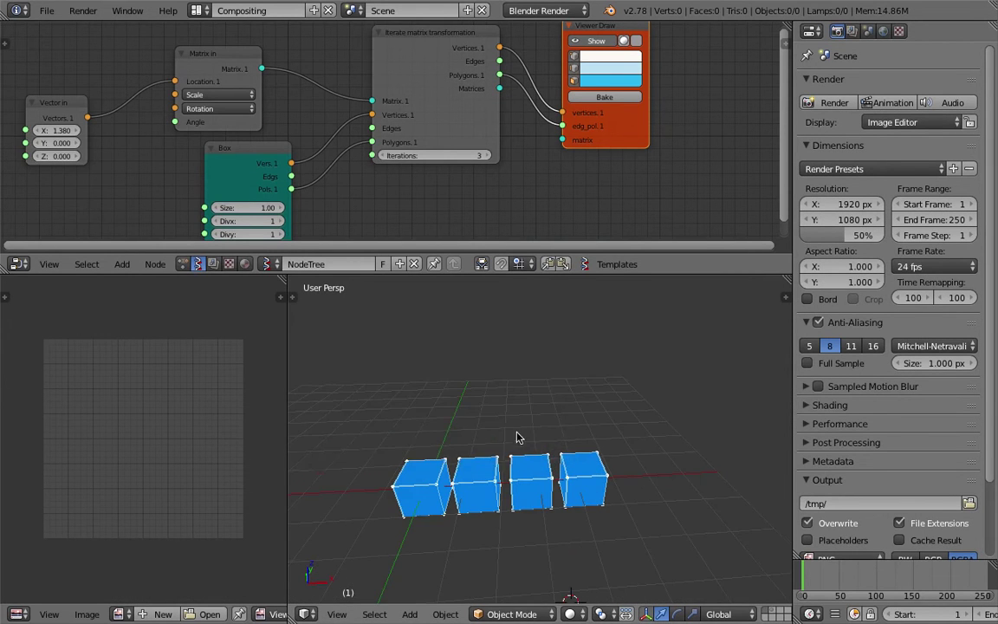
shift+middle_drag(517, 437, 530, 426)
drag(403, 276, 402, 362)
middle_drag(377, 303, 472, 276)
key(ctrl+s)
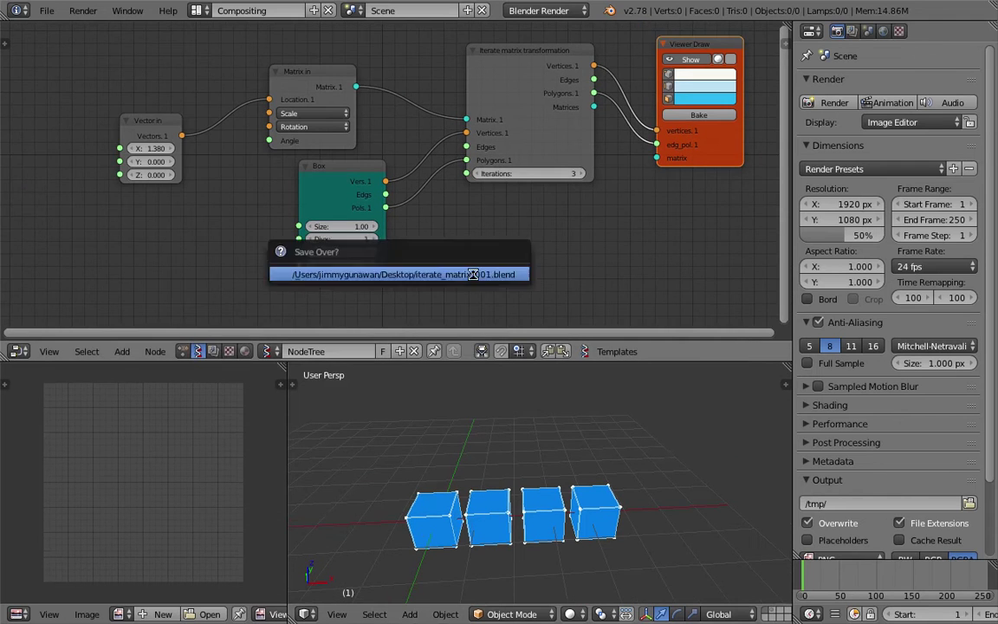
click(472, 276)
Step: Set the Vector in node's X to 1.440 and move the node up and away from Matrix in
mouse_move(163, 119)
mouse_down()
mouse_move(185, 104)
mouse_move(186, 134)
mouse_move(168, 134)
mouse_up()
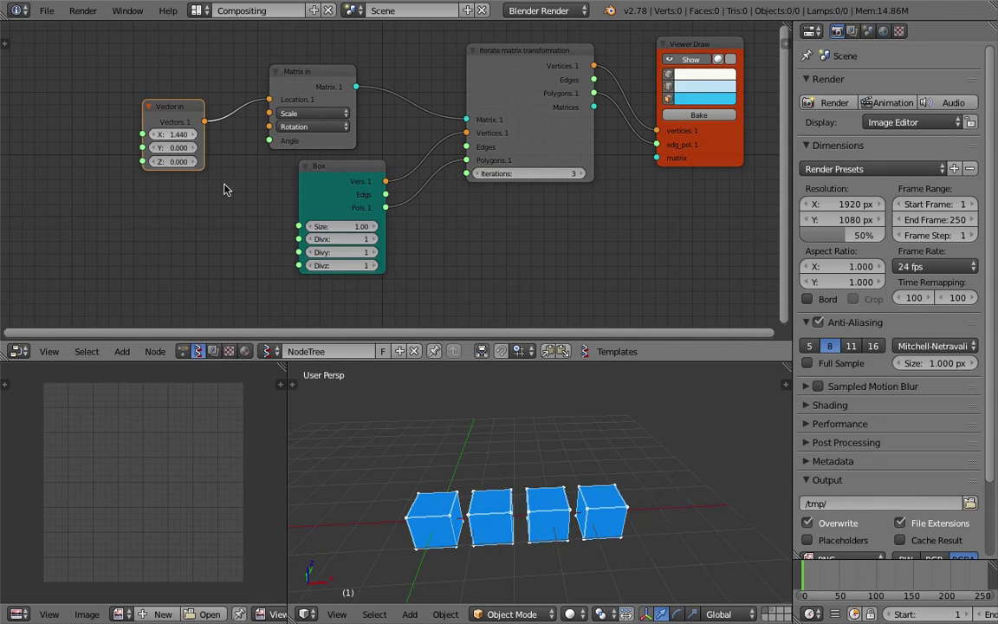
mouse_move(477, 449)
middle_down()
mouse_move(421, 437)
mouse_move(481, 453)
middle_up()
drag(179, 103, 162, 60)
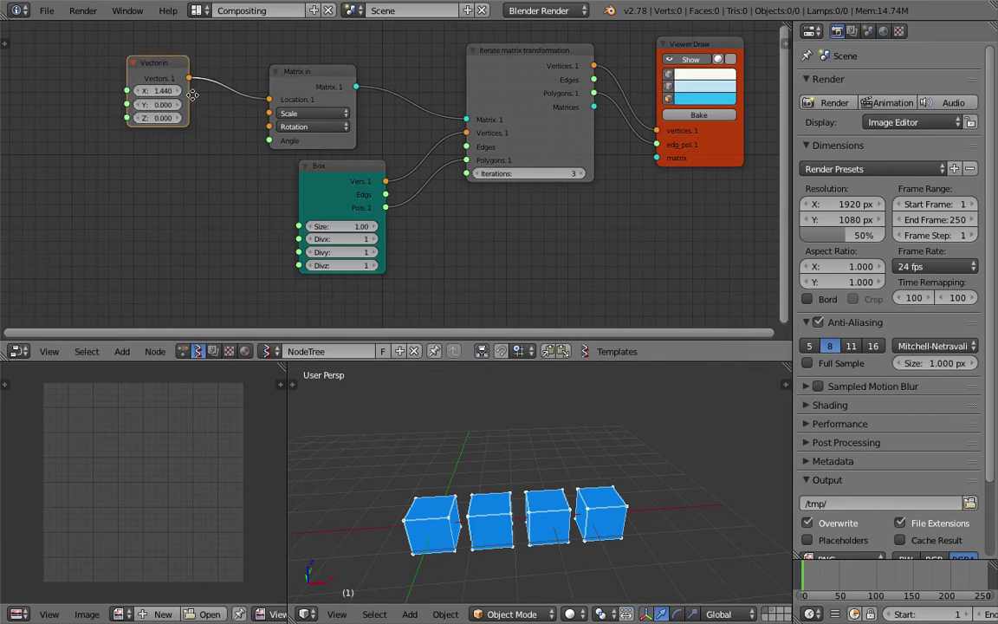
middle_drag(192, 96, 193, 115)
drag(176, 90, 146, 69)
Step: Duplicate the Vector in node, place the copy below the original and connect it to Matrix in's Scale input
key(shift+d)
click(174, 163)
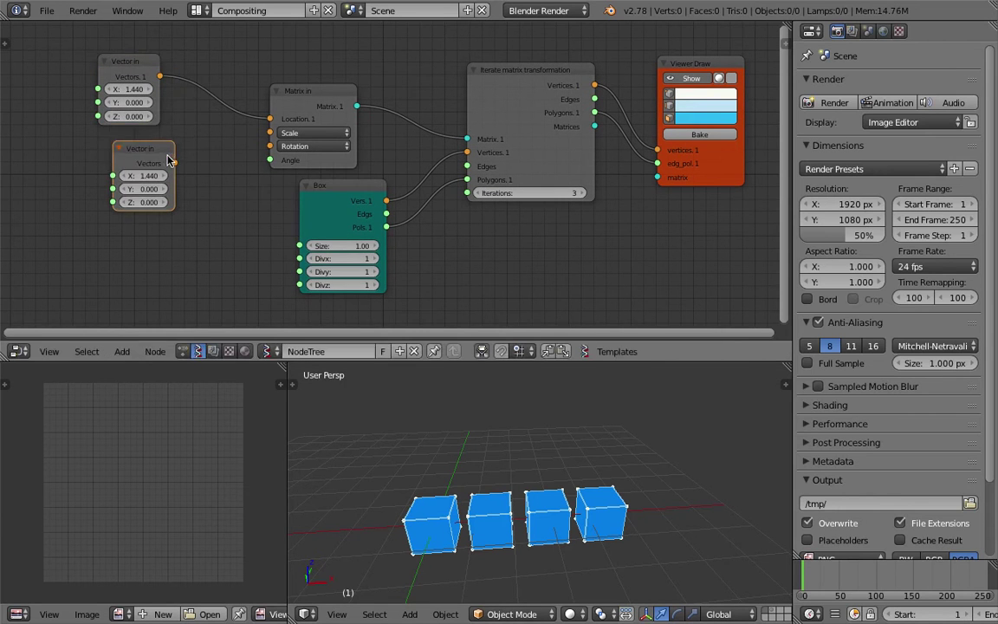
drag(176, 163, 206, 160)
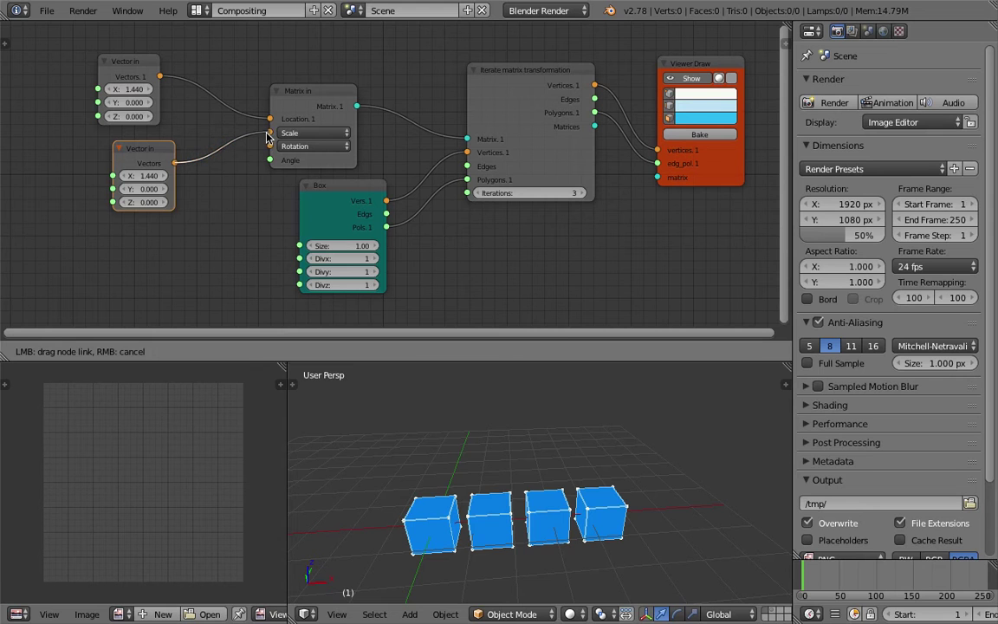
drag(269, 136, 269, 133)
middle_drag(483, 461, 557, 512)
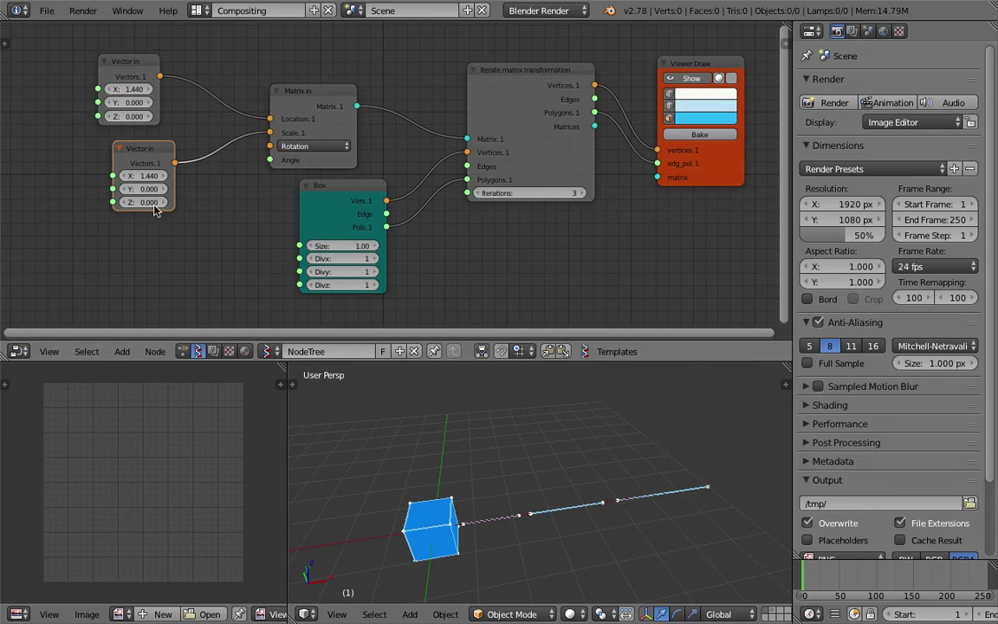
Step: Set X, Y and Z of the Vector in node feeding Scale to 1 and save over the existing file
drag(154, 207, 221, 215)
drag(158, 177, 160, 203)
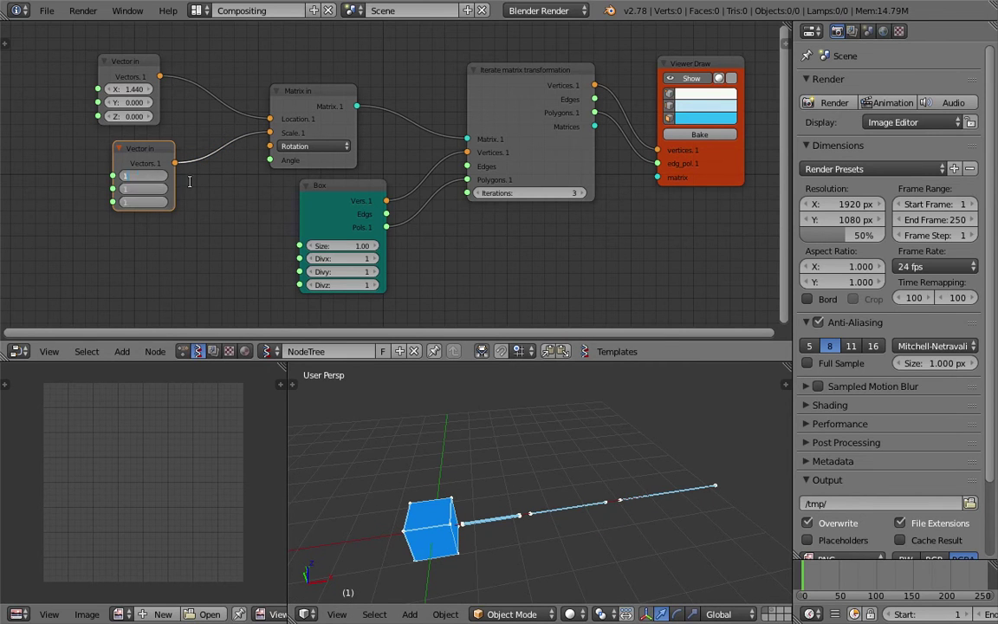
text(1)
key(Return)
middle_drag(454, 509, 457, 524)
key(ctrl+s)
click(456, 524)
Step: Reduce X, Y and Z of the scale Vector in node together to 0.940
drag(161, 204, 149, 175)
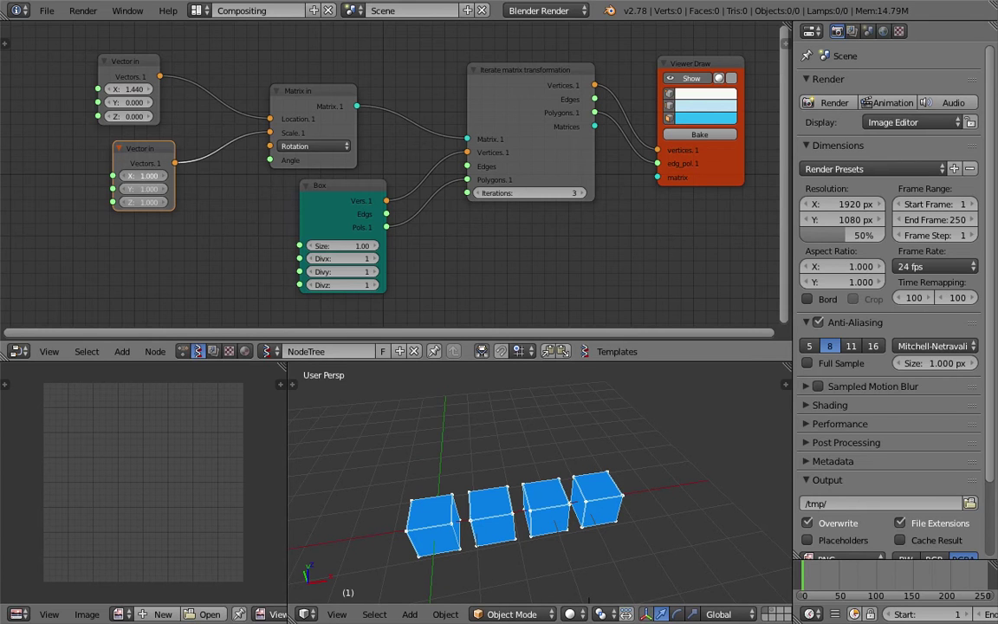
mouse_move(149, 175)
mouse_down()
mouse_move(121, 176)
mouse_move(156, 180)
mouse_up()
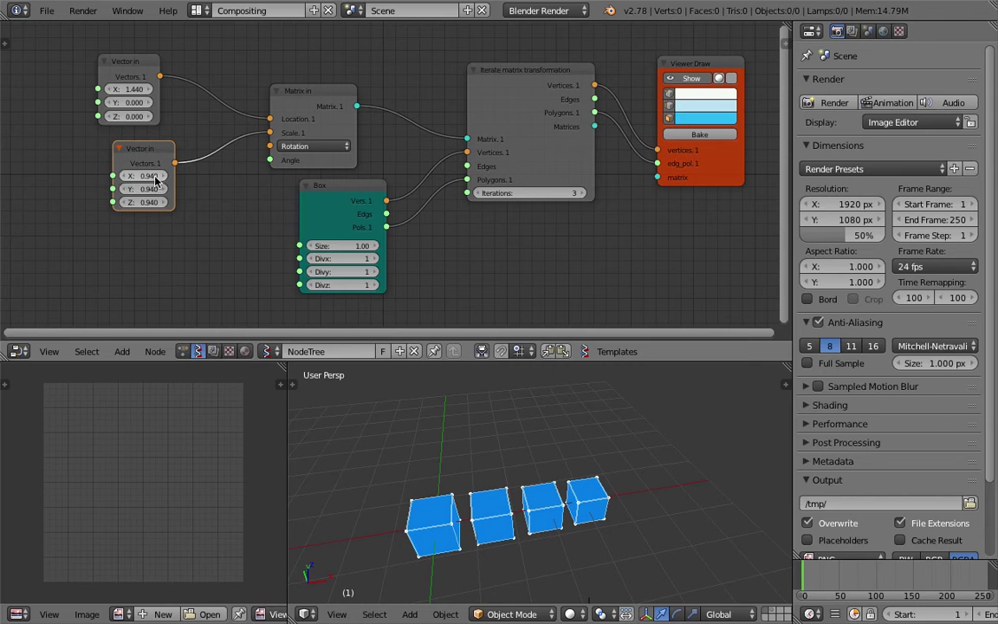
middle_drag(156, 180, 154, 166)
Step: Raise the Iterate node's Iterations to 7 and save over the existing file
click(582, 180)
click(582, 179)
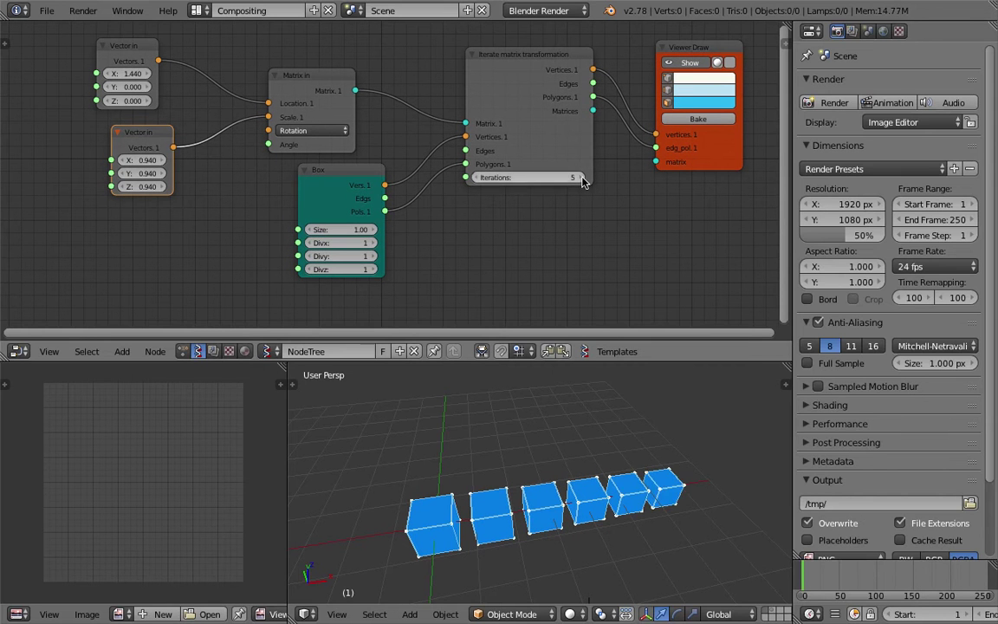
click(582, 180)
click(582, 179)
middle_drag(666, 507, 546, 439)
scroll(546, 441, down, 1)
key(ctrl+s)
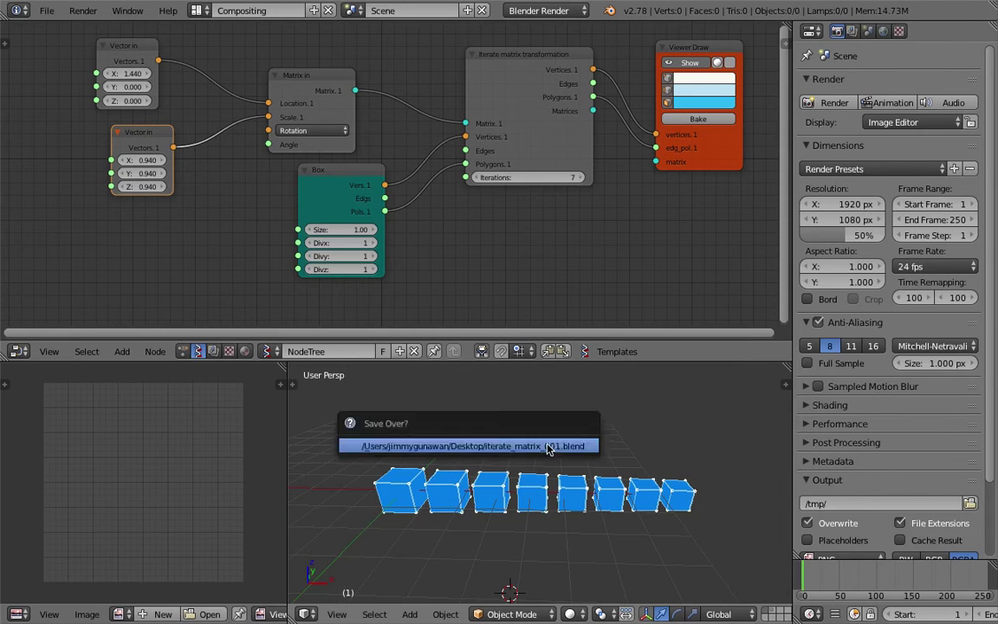
click(547, 447)
Step: Raise the Iterate node's Iterations to 9 and save over the existing file
click(582, 177)
click(582, 178)
middle_drag(468, 441, 559, 479)
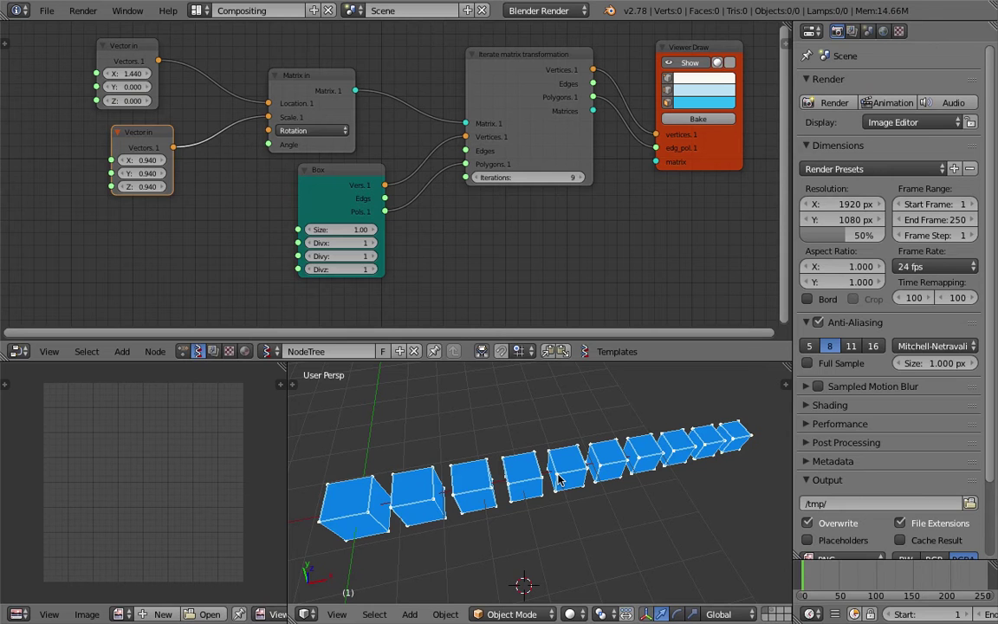
key(ctrl+s)
middle_drag(583, 493, 604, 438)
click(507, 424)
Step: Select the Iterate matrix transformation node and save the file
click(516, 63)
scroll(519, 87, up, 2)
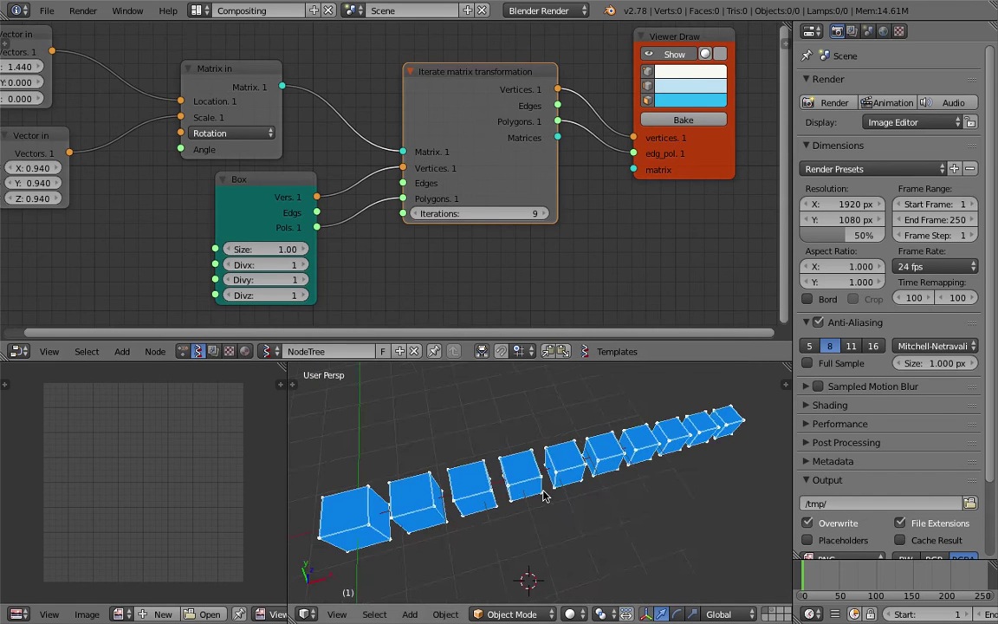
key(ctrl+s)
scroll(494, 277, down, 1)
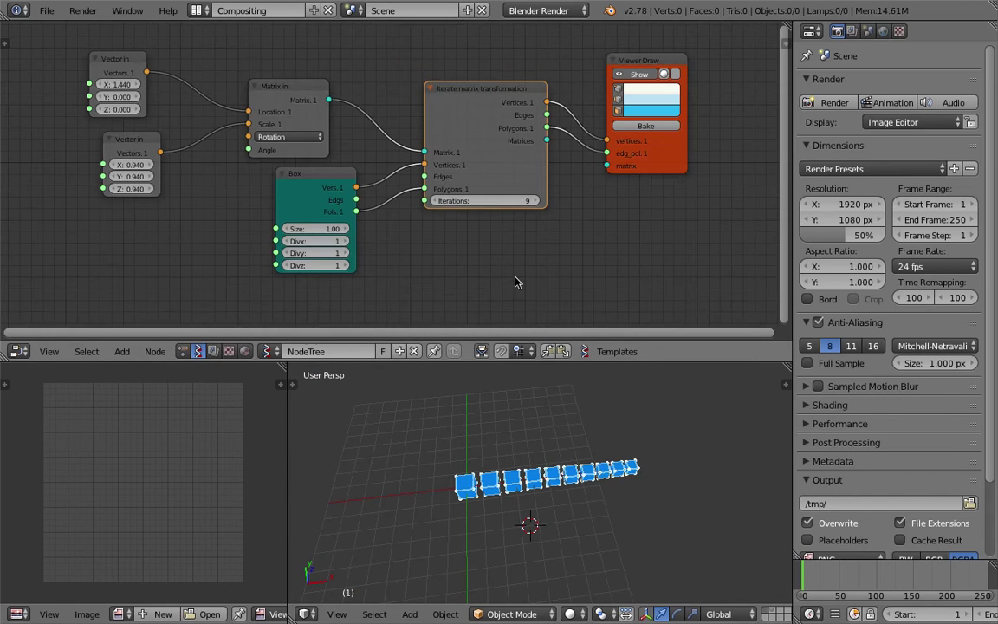
Step: Narrow the Properties editor, make the node editor taller and save over the existing file
drag(792, 342, 829, 344)
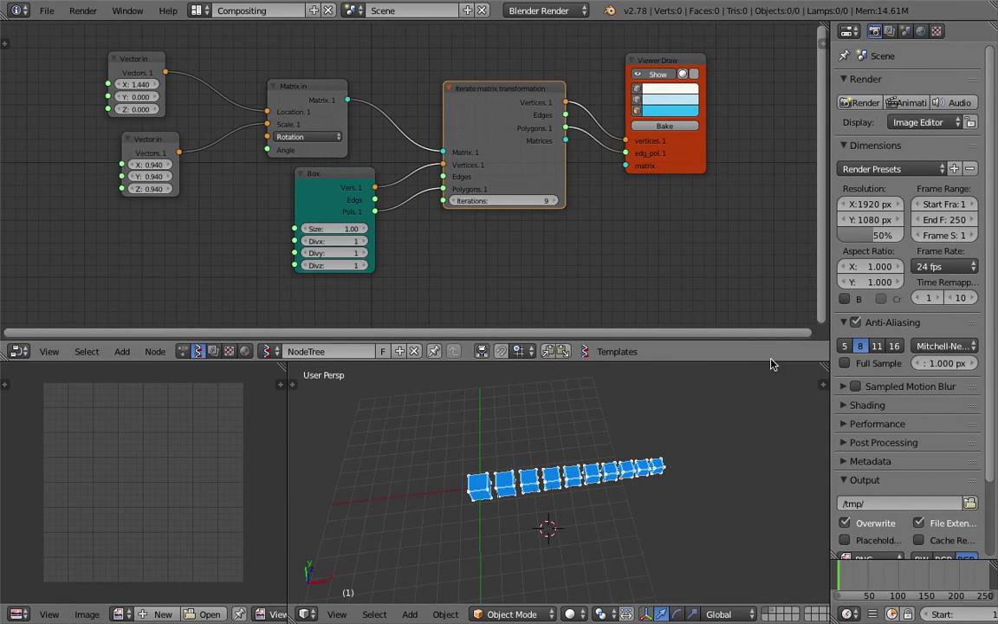
drag(771, 365, 771, 390)
scroll(601, 467, up, 2)
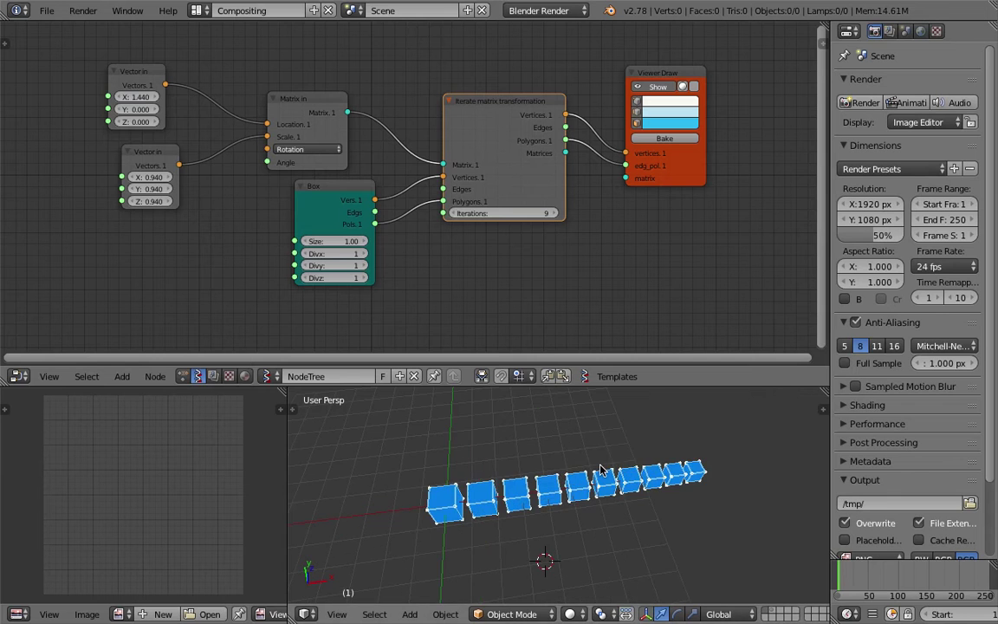
key(ctrl+s)
click(601, 468)
Step: Expand the 3D viewport over the UV/Image editor area, frame the row of boxes and save over the existing file
drag(292, 392, 183, 403)
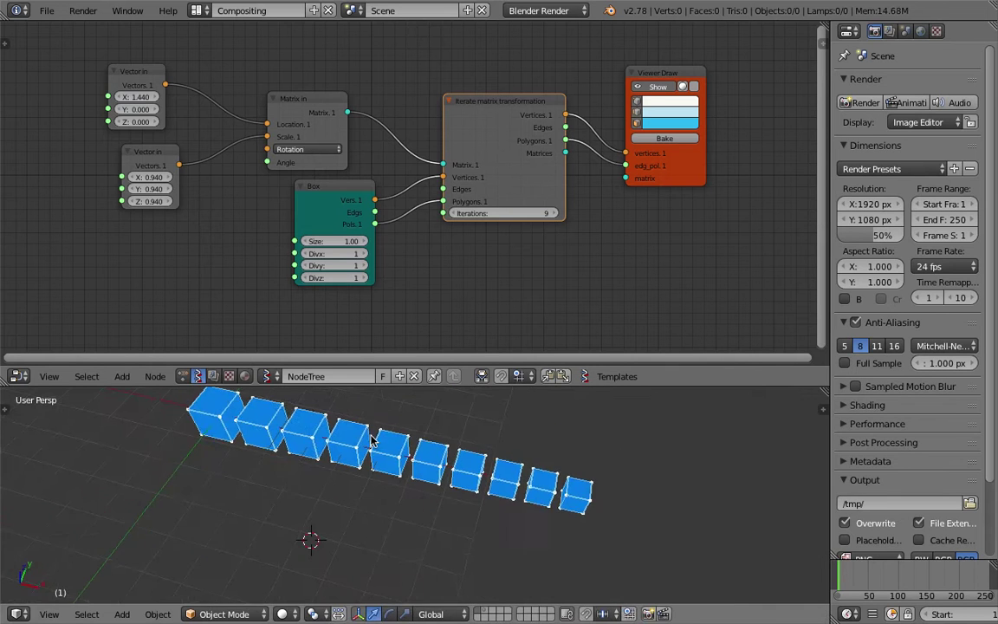
middle_drag(367, 450, 468, 479)
key(ctrl+s)
click(467, 479)
middle_drag(169, 223, 206, 224)
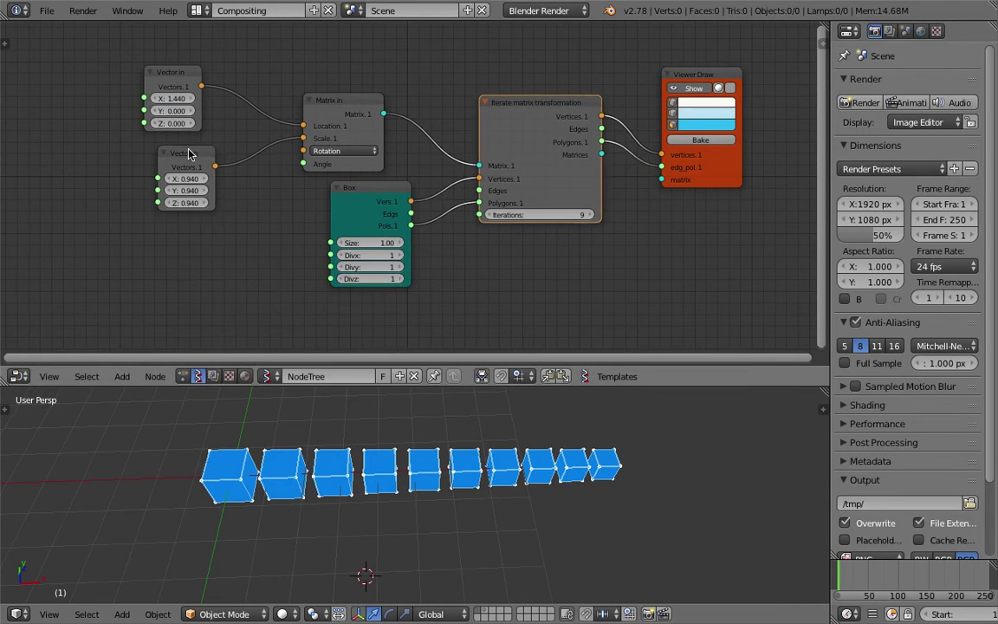
Step: Move the scale Vector in node closer to the Matrix in node and save over the existing file
click(191, 153)
drag(198, 154, 220, 159)
key(ctrl+s)
click(218, 179)
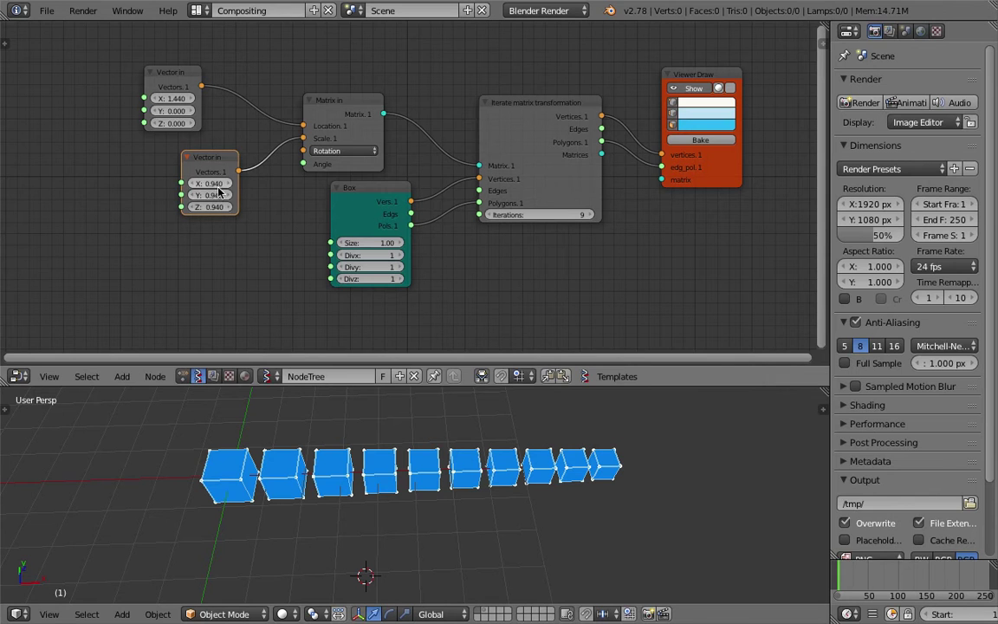
Step: Set the scale vector's Y value to 0.790 and save over the existing file
drag(212, 202, 198, 202)
middle_drag(450, 468, 490, 515)
key(ctrl+s)
key(ctrl+s)
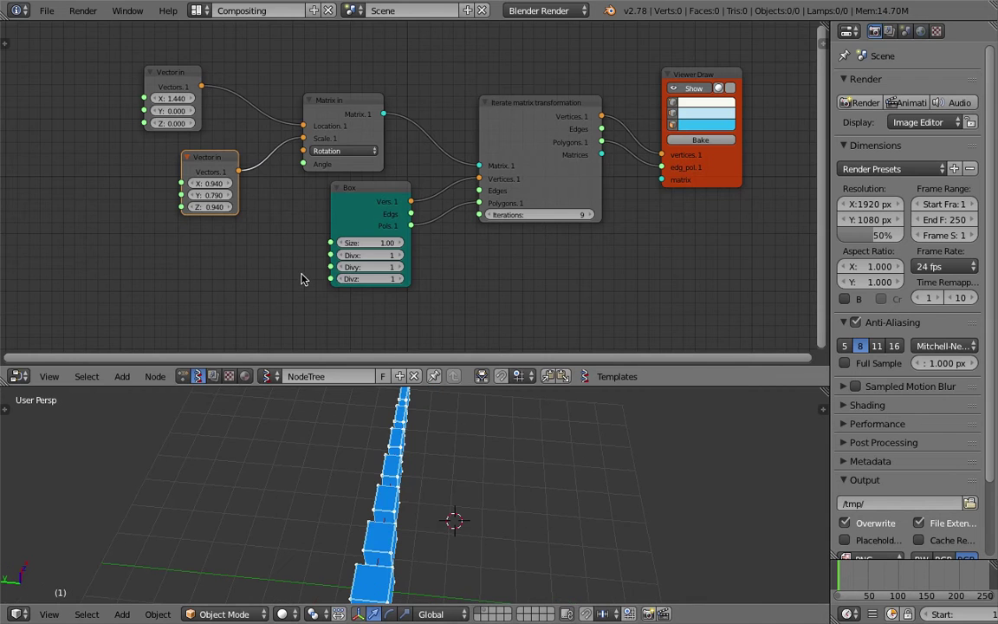
Step: Raise the scale vector's X value to 1.150 so each box copy is stretched along the row
scroll(276, 265, down, 2)
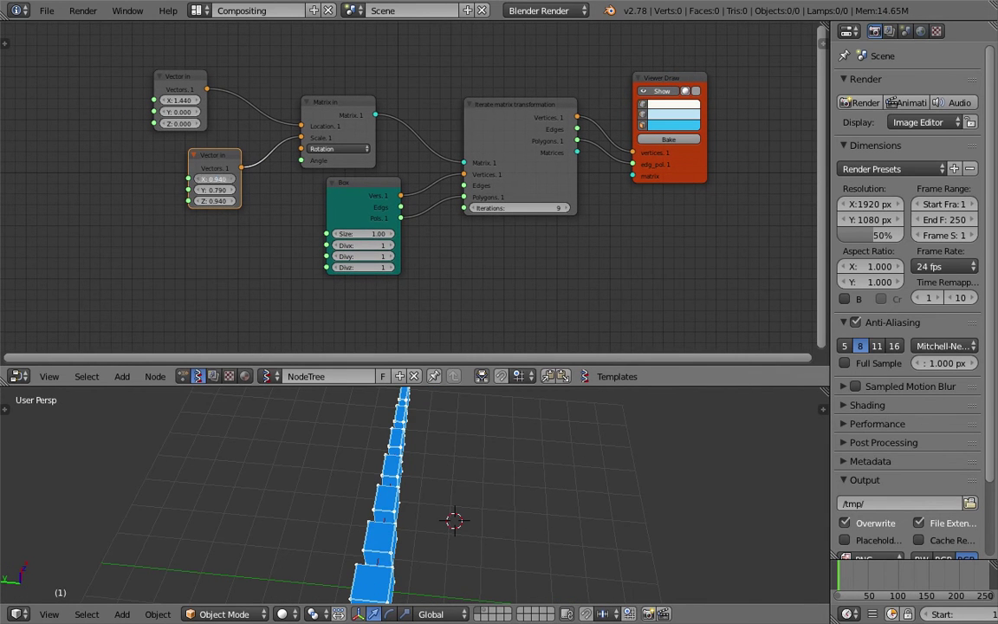
text(1.57)
key(Return)
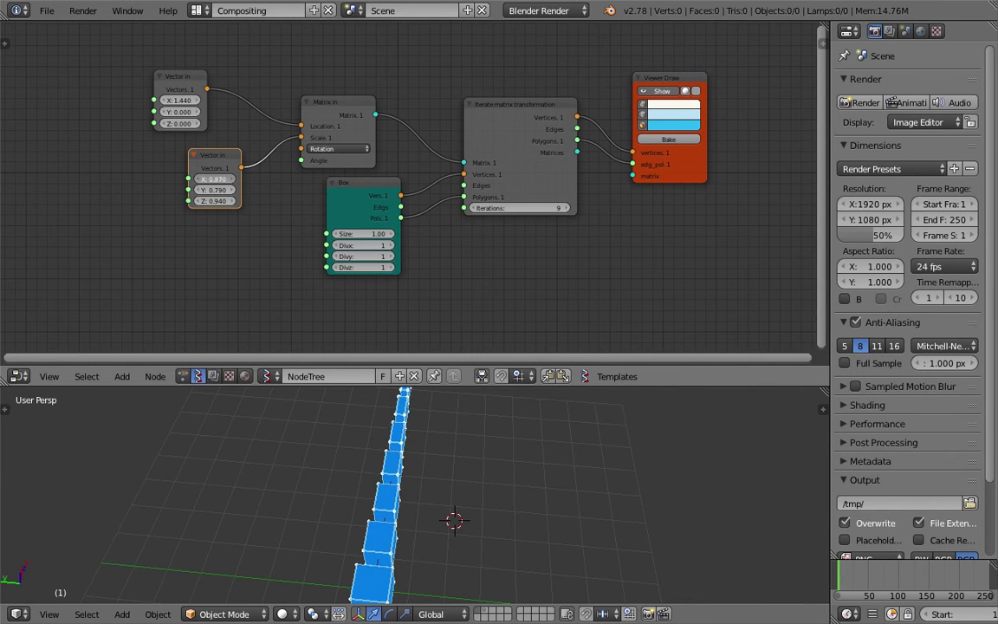
drag(214, 178, 177, 178)
middle_drag(398, 464, 227, 434)
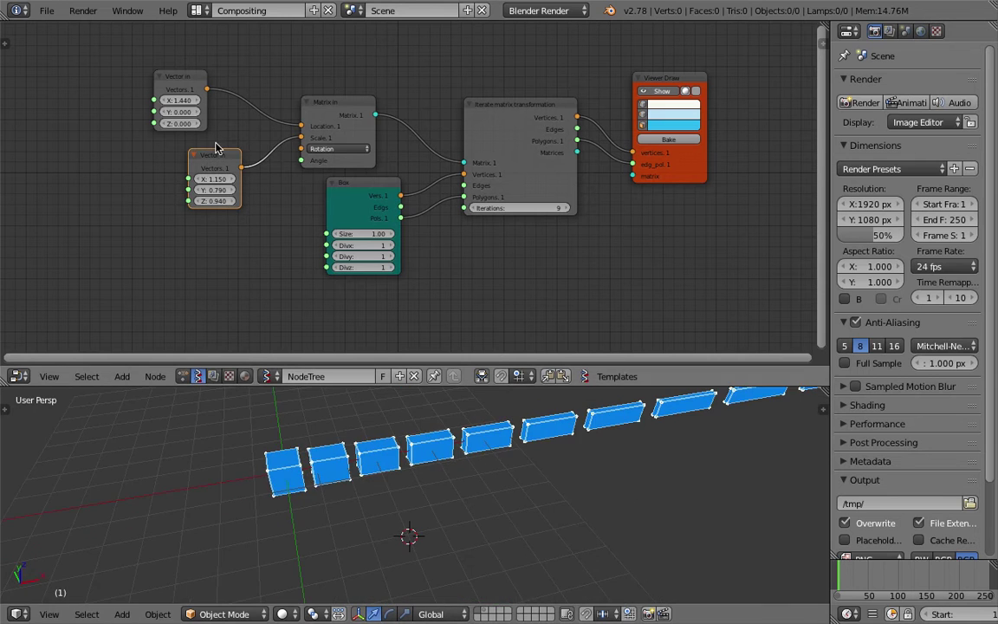
middle_drag(498, 472, 248, 201)
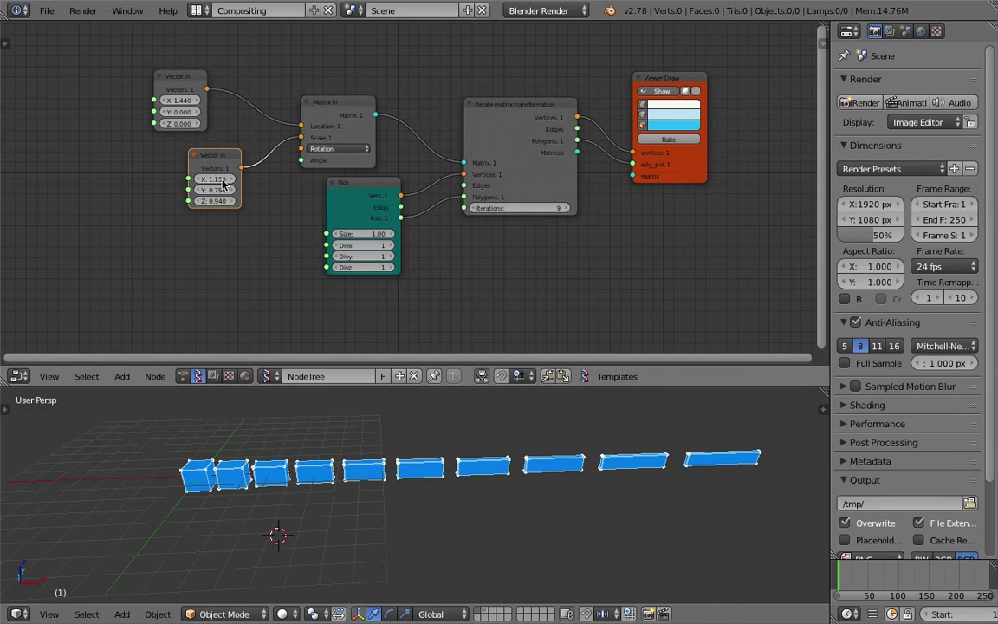
Step: Set the scale vector's X to 0.940, raise its Z to about 1.3, and save over the existing file
drag(222, 180, 197, 180)
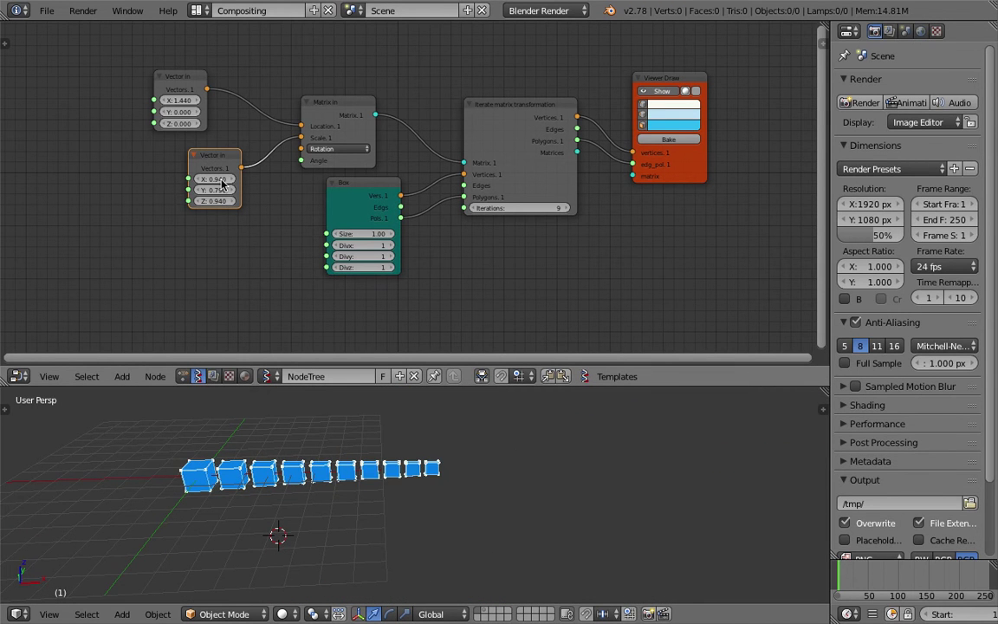
drag(214, 201, 246, 201)
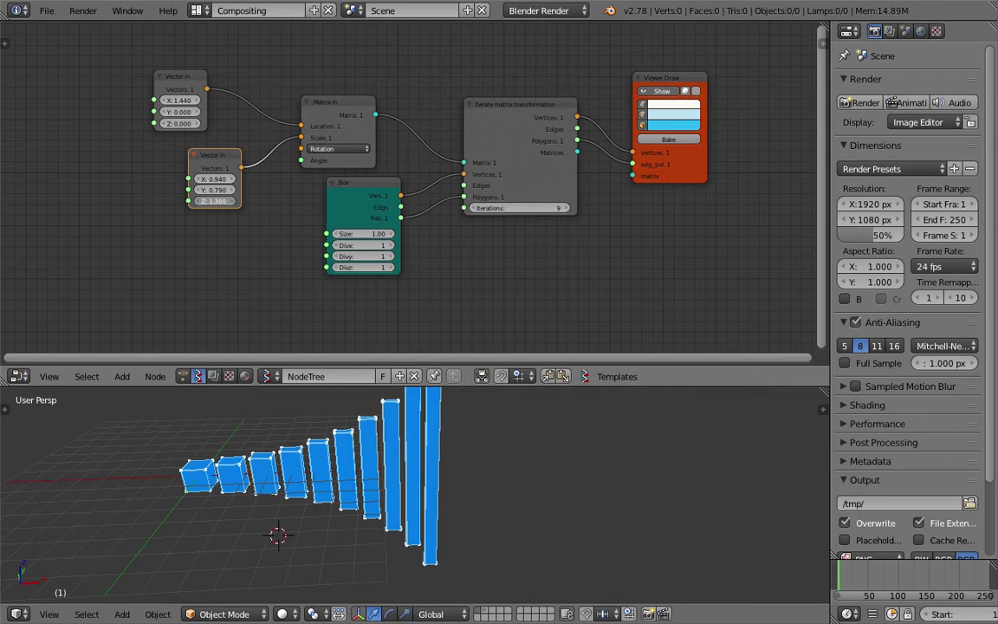
middle_drag(399, 485, 386, 466)
drag(214, 201, 219, 201)
middle_drag(381, 446, 381, 487)
key(ctrl+s)
click(381, 489)
Step: Set all three values of the scale vector to 1 together
middle_drag(249, 204, 265, 212)
drag(231, 186, 231, 209)
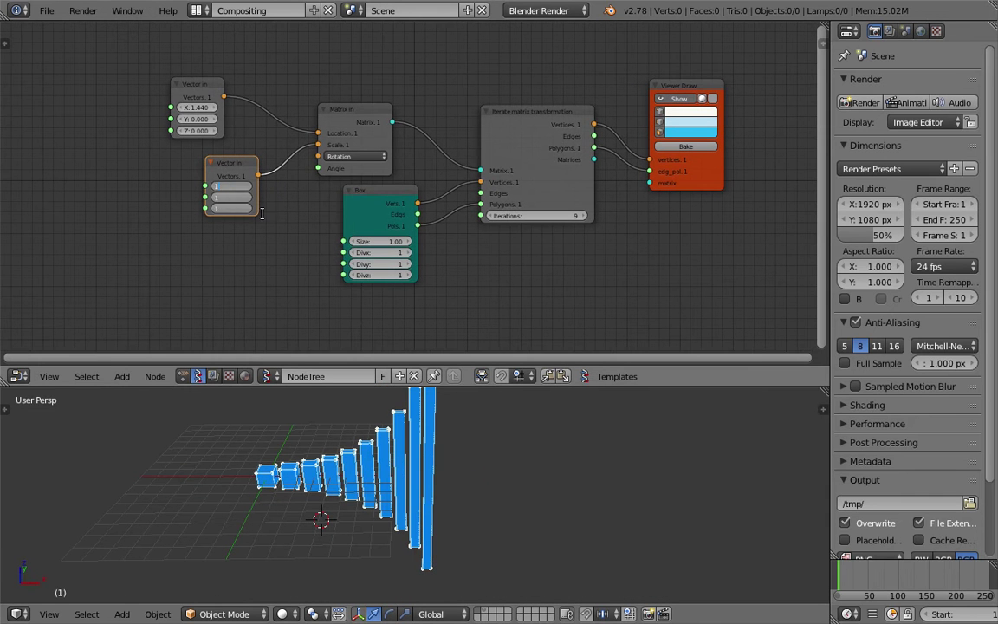
key(Return)
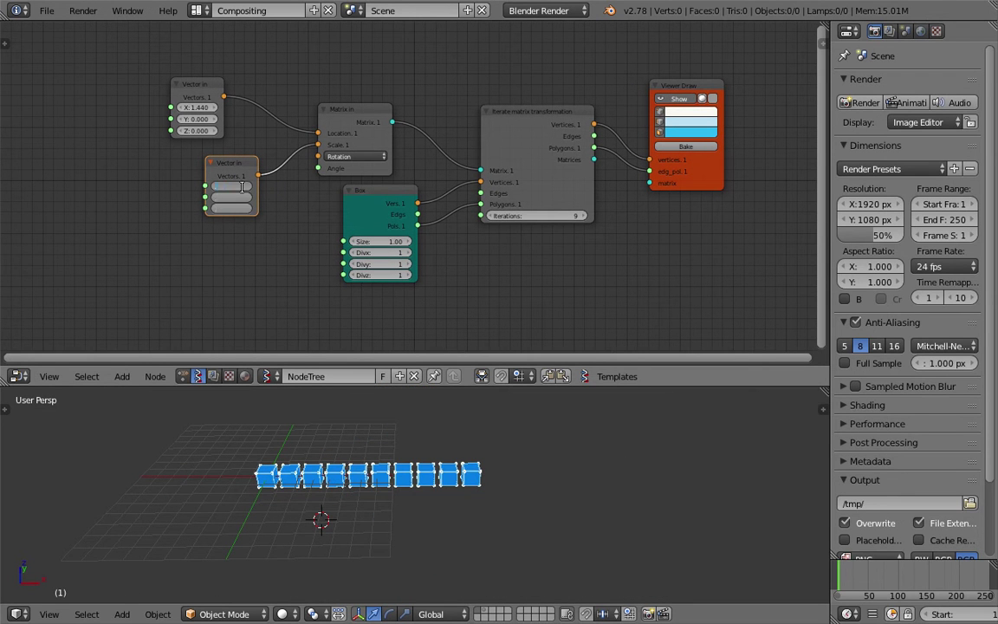
Step: Set the scale vector's X, Y and Z to 0.8 together
text(.8)
key(Return)
scroll(340, 475, up, 4)
shift+middle_drag(339, 474, 352, 481)
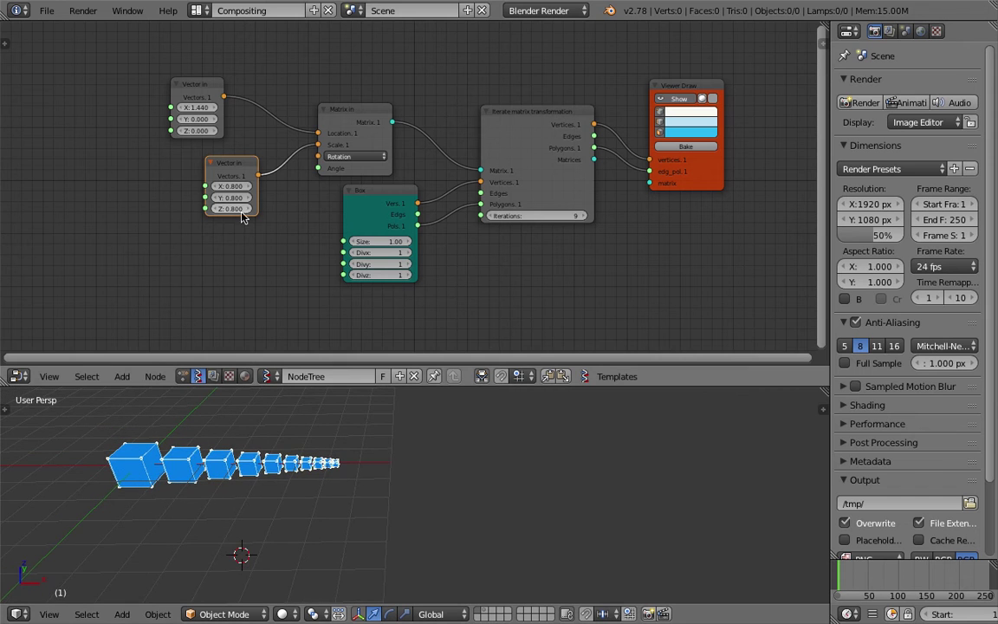
Step: Set the scale vector's X, Y and Z to 0.9 together and save over the existing file
drag(231, 186, 231, 209)
text(.9)
key(Return)
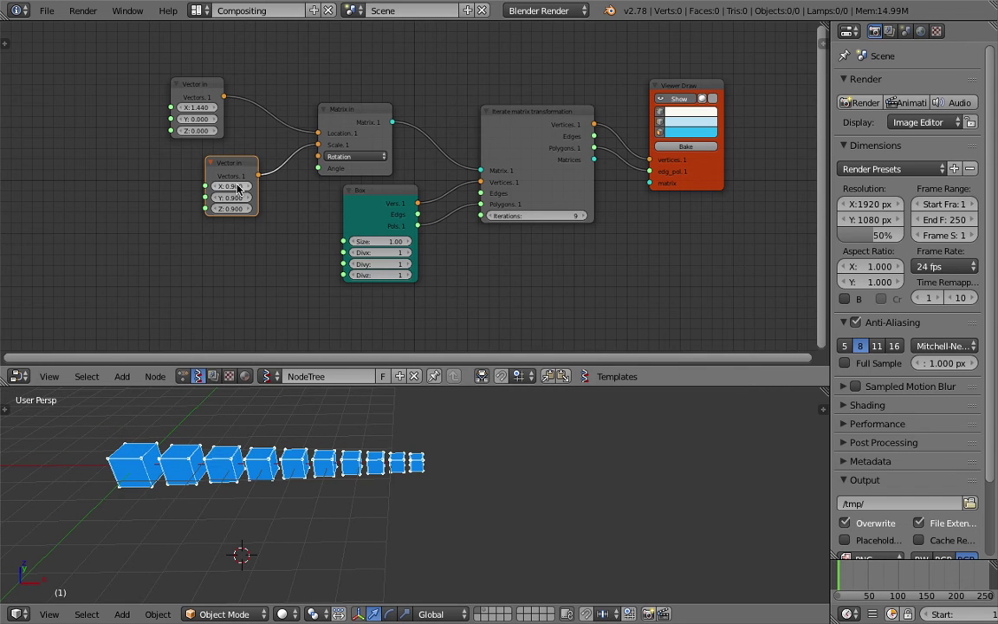
shift+middle_drag(469, 404, 465, 418)
key(ctrl+s)
click(463, 423)
Step: Raise the Iterate matrix transformation node's Iterations to 19 and save over the existing file
click(583, 215)
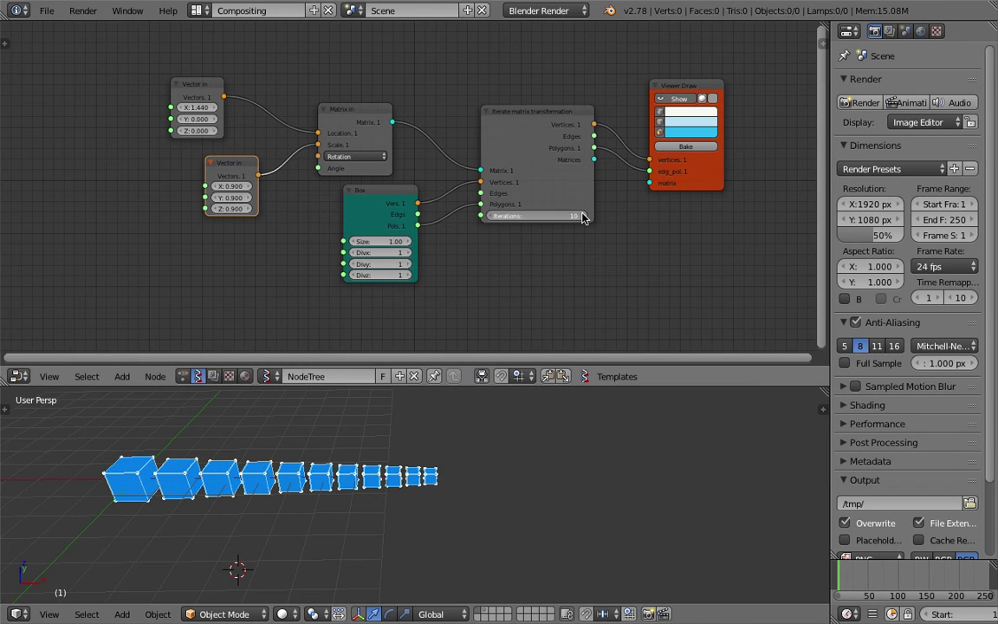
triple_click(582, 215)
click(583, 216)
double_click(583, 216)
middle_drag(579, 507, 585, 485)
key(ctrl+s)
click(534, 490)
scroll(504, 479, up, 2)
click(516, 475)
key(ctrl+s)
click(517, 474)
scroll(519, 476, down, 2)
key(ctrl+s)
click(511, 480)
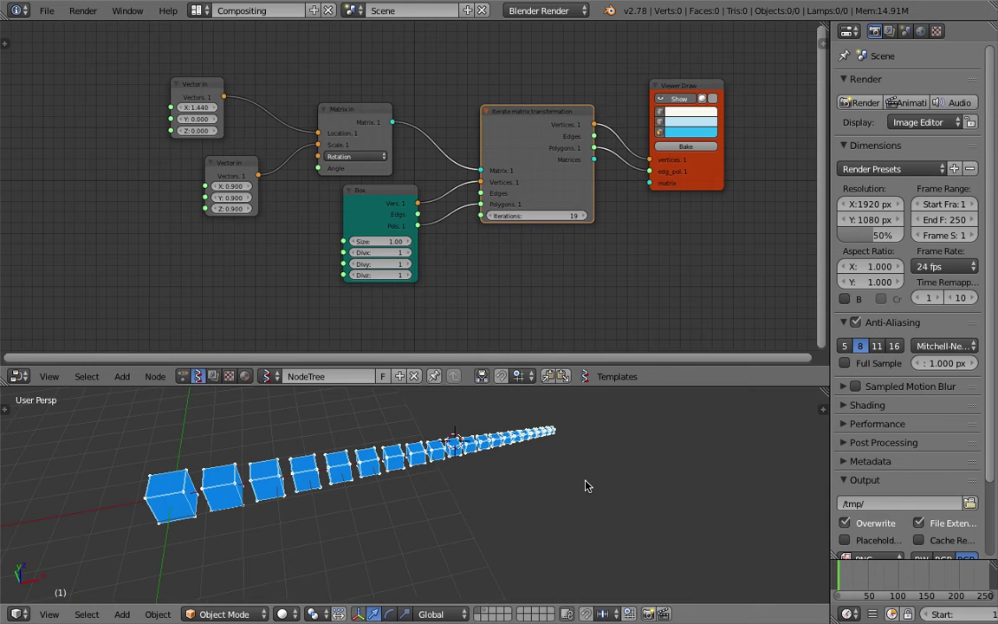
Step: Set the Iterate matrix transformation node's Iterations to 10 and save over the existing file
scroll(620, 205, up, 1)
click(573, 217)
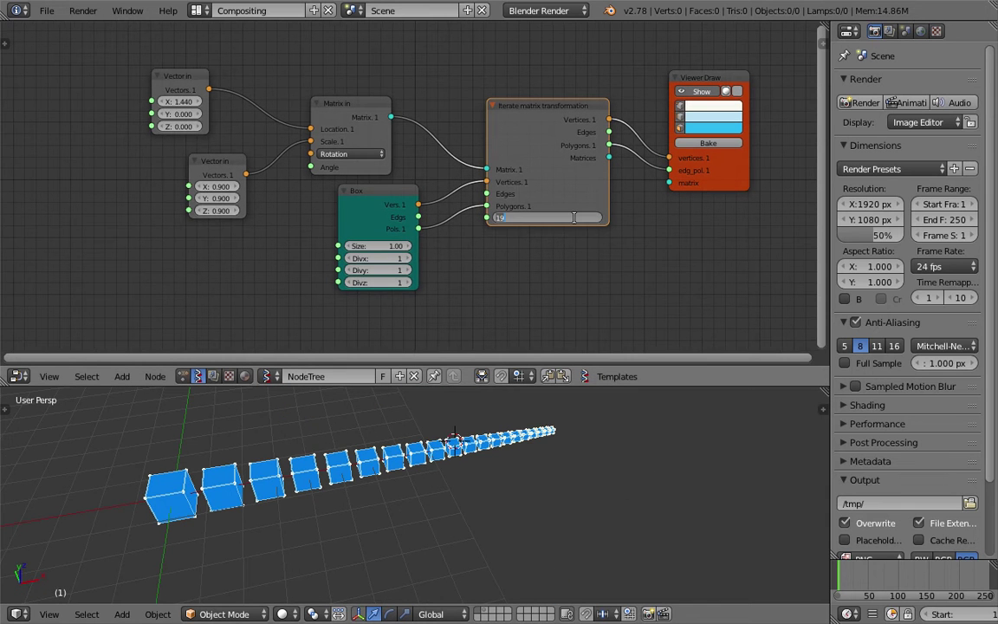
text(10)
key(Return)
middle_drag(550, 416, 483, 414)
key(ctrl+s)
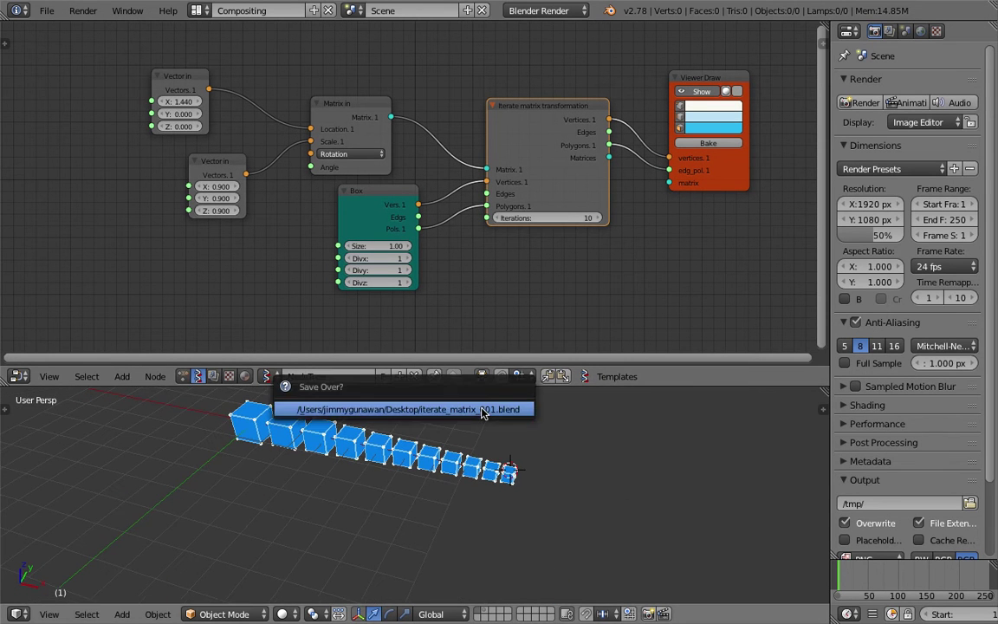
click(484, 414)
Step: Hide the vertices and edges in the Viewer Draw preview and turn on shaded faces
middle_drag(515, 374, 545, 399)
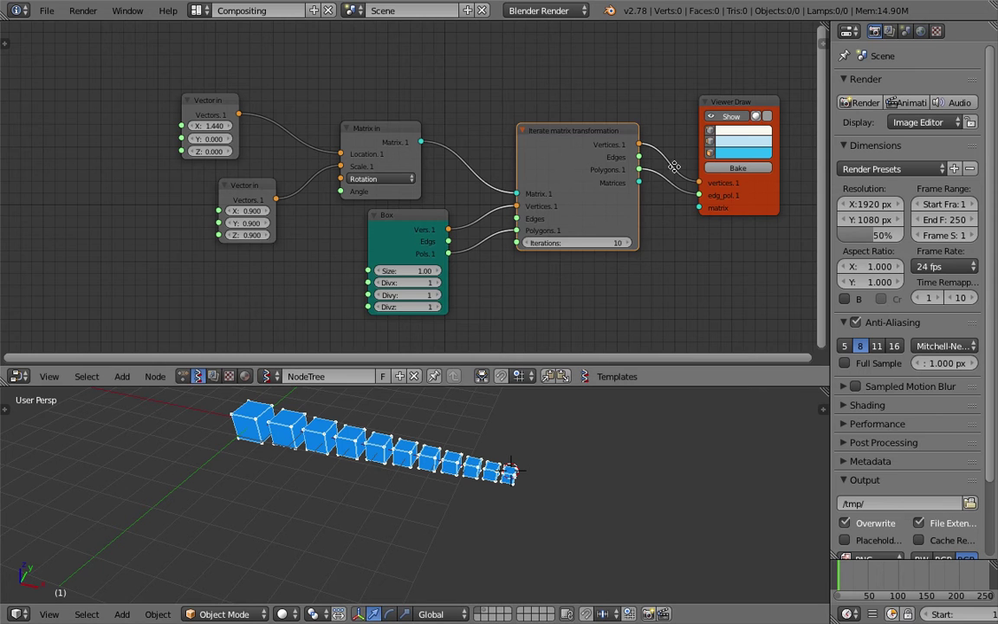
middle_drag(674, 167, 587, 141)
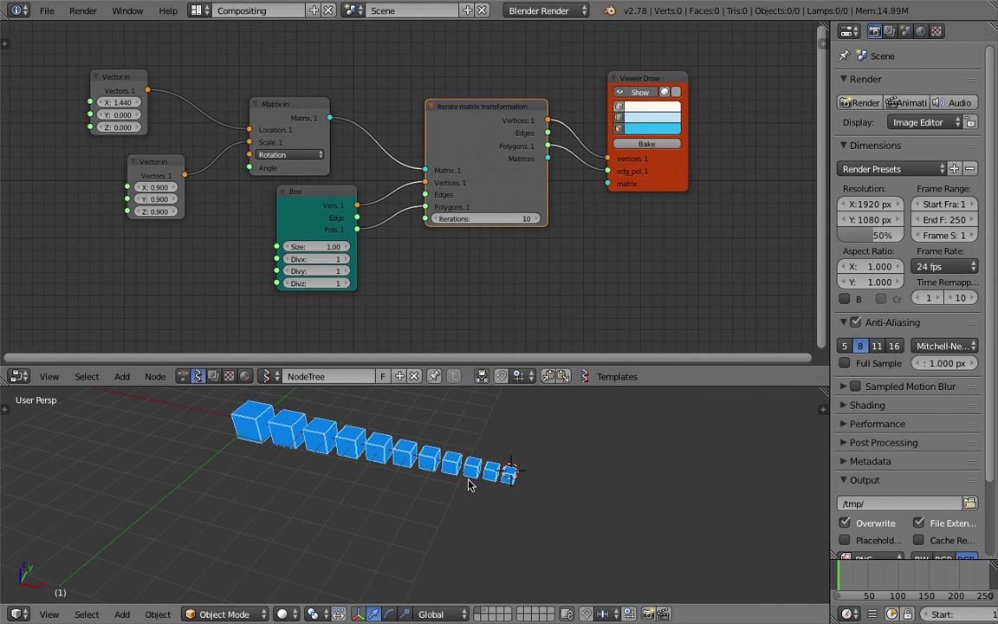
mouse_move(468, 485)
middle_down()
mouse_move(523, 495)
mouse_move(485, 477)
mouse_move(461, 487)
mouse_move(635, 494)
mouse_move(472, 475)
mouse_move(547, 389)
middle_up()
Step: Make the 3D viewport slightly taller than before and save over the existing file
drag(547, 386, 538, 318)
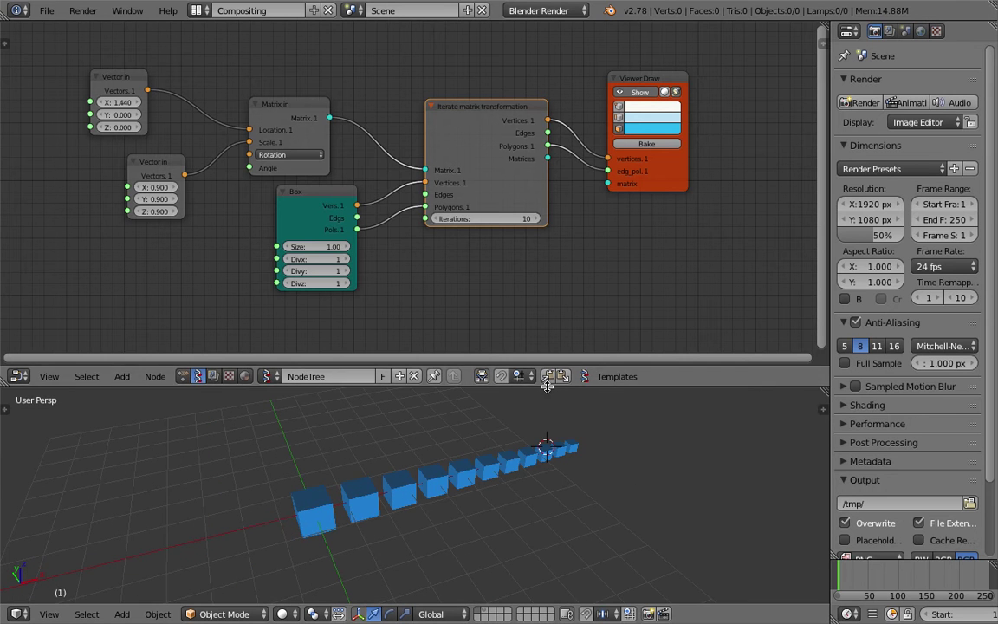
middle_drag(438, 243, 450, 255)
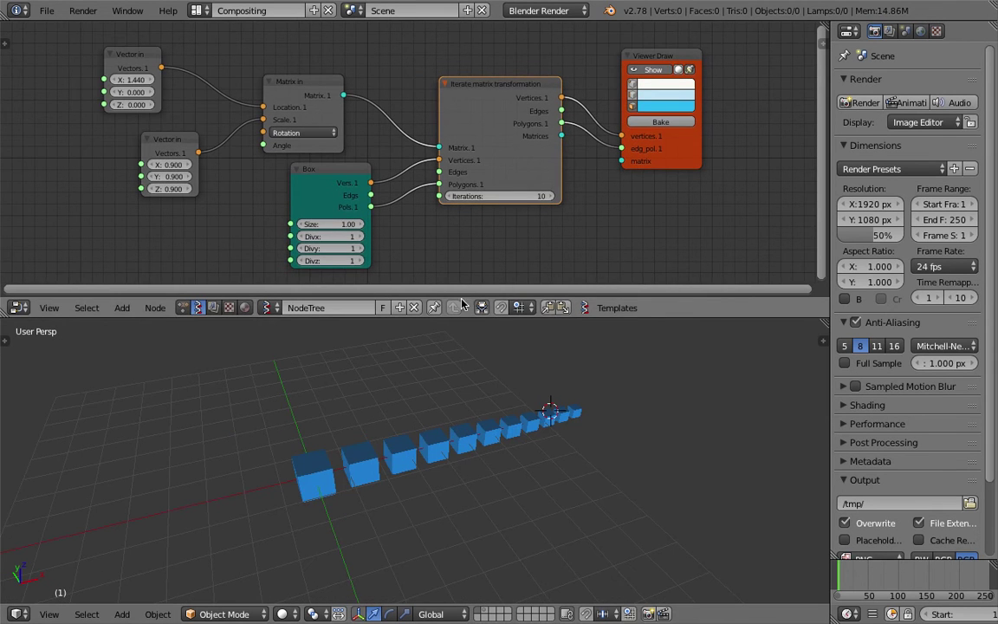
drag(460, 317, 459, 360)
middle_drag(431, 270, 436, 260)
key(ctrl+s)
click(436, 259)
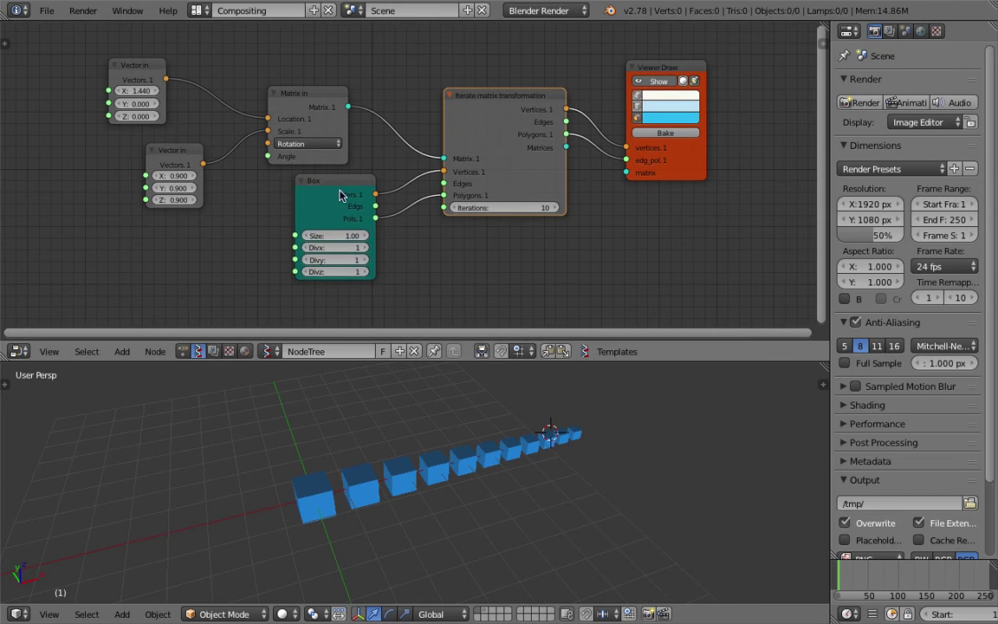
Step: Rearrange the Box and two Vector in nodes to free space around Matrix in, saving the file along the way
drag(342, 178, 383, 199)
key(ctrl+s)
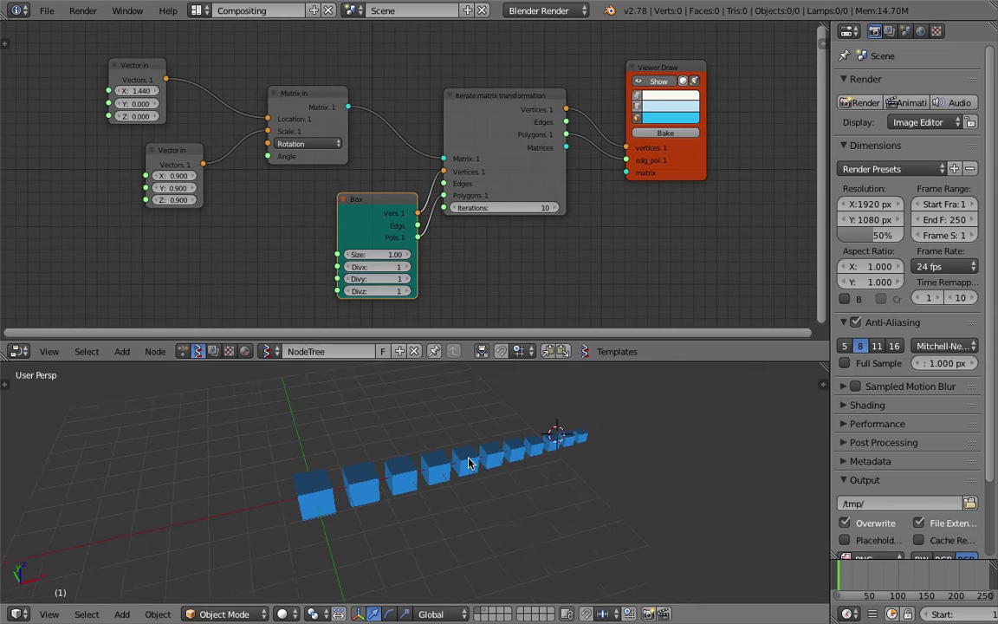
middle_drag(470, 461, 441, 466)
middle_drag(340, 244, 378, 243)
drag(234, 151, 265, 166)
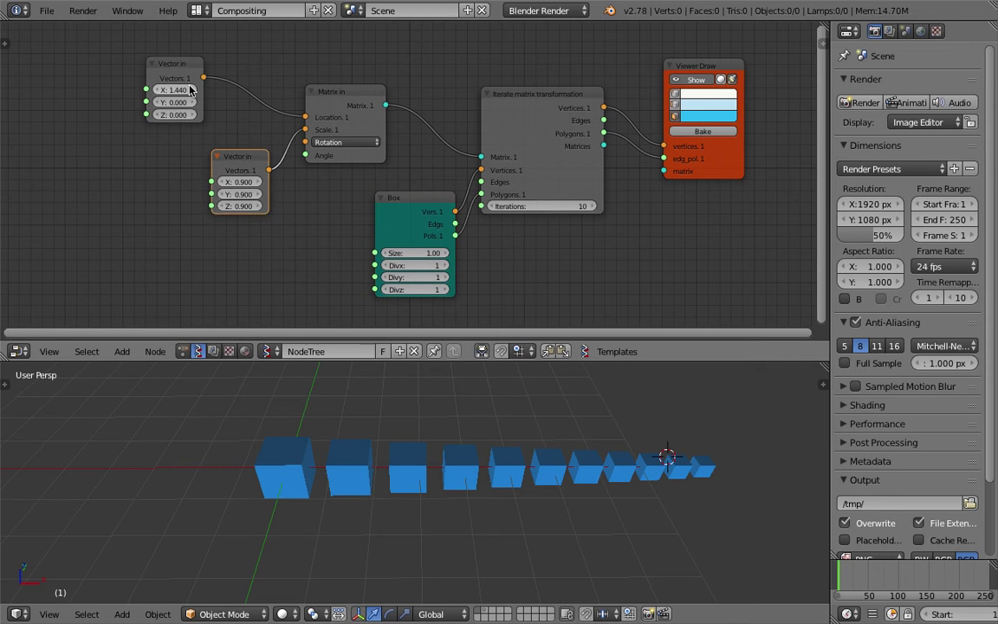
drag(174, 64, 250, 68)
drag(249, 170, 110, 154)
Step: Duplicate the scale Vector in node with values X 1, Y 0, Z 0 and connect it to Matrix in's Rotation input
key(shift+d)
click(179, 207)
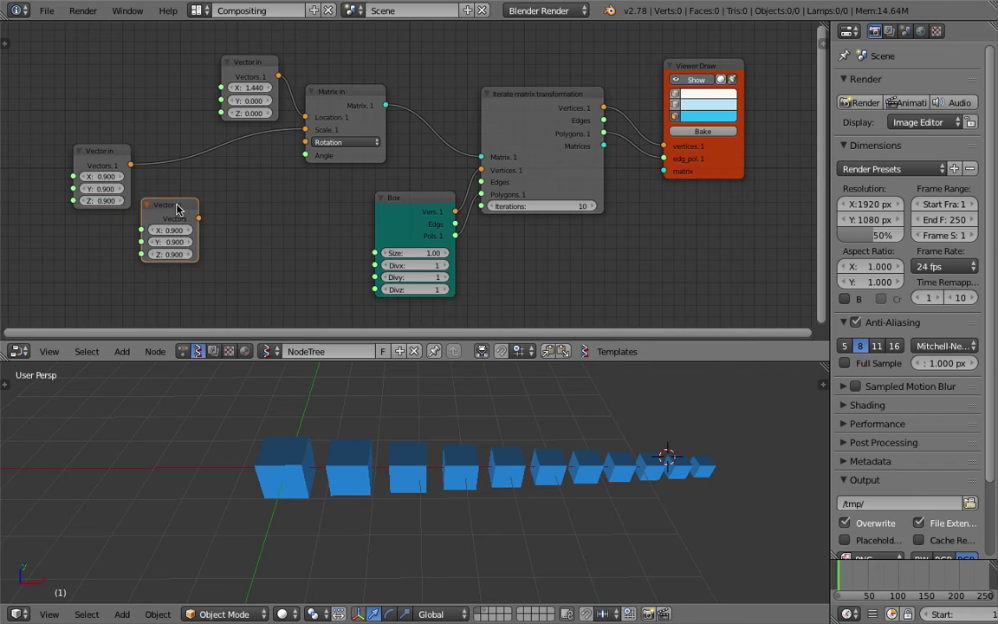
drag(200, 218, 176, 254)
text(1)
key(Return)
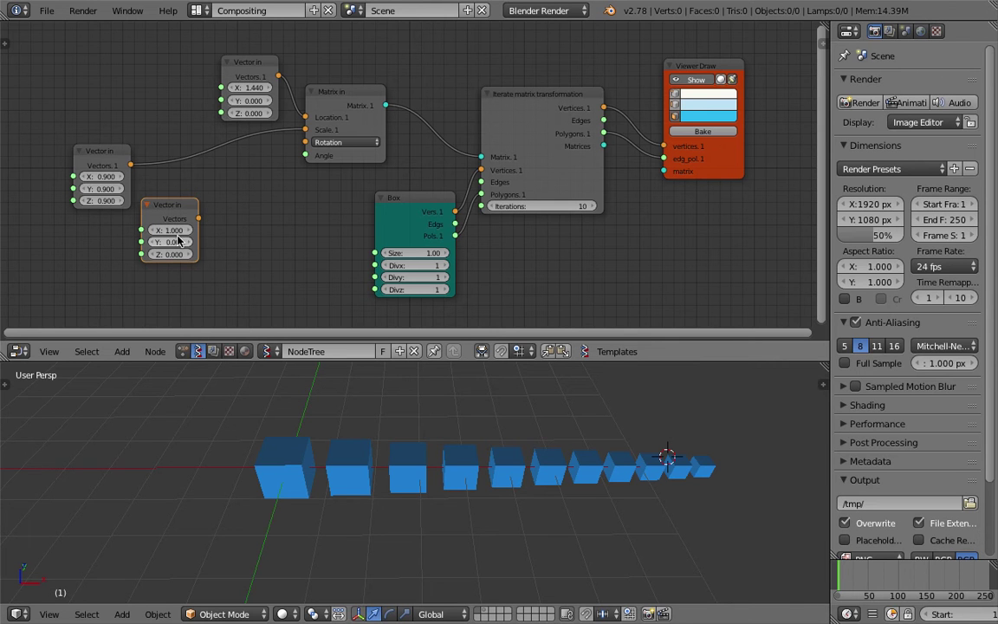
middle_drag(285, 405, 347, 485)
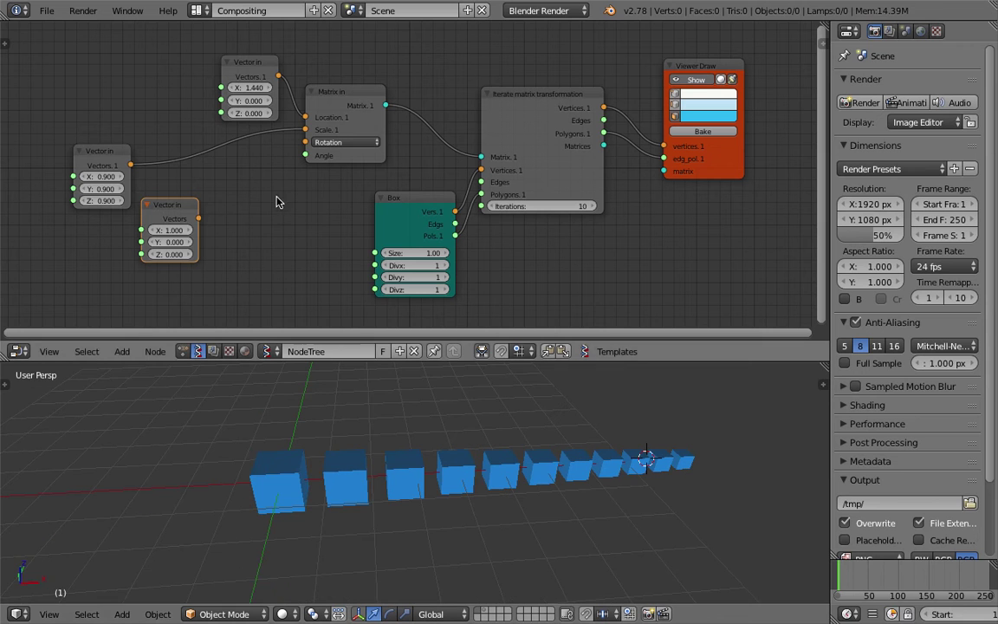
drag(198, 219, 305, 143)
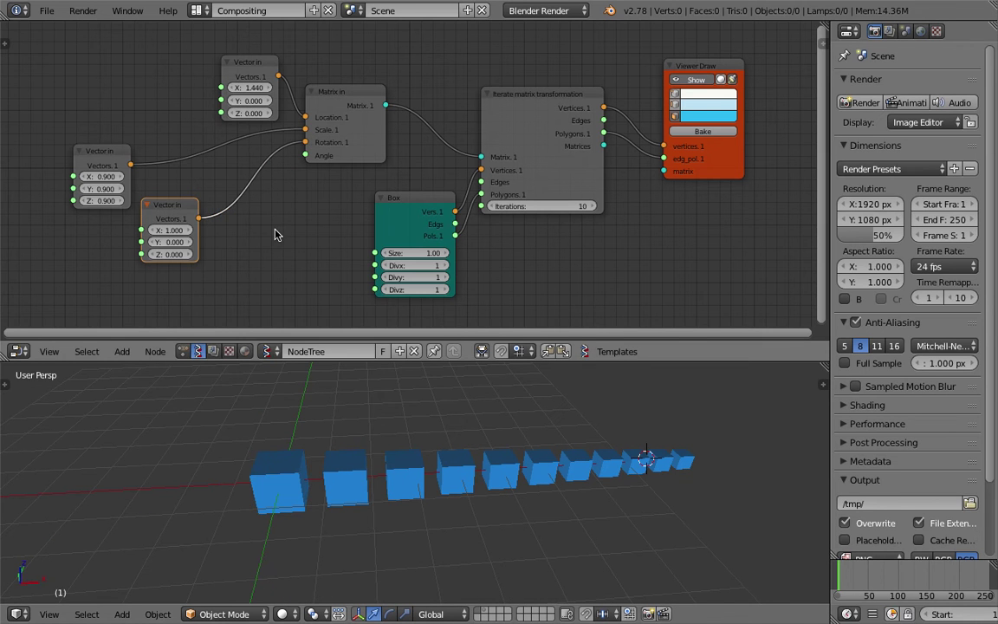
Step: Add a Float node below Matrix in and connect its output to the Angle input
key(space)
text(flo)
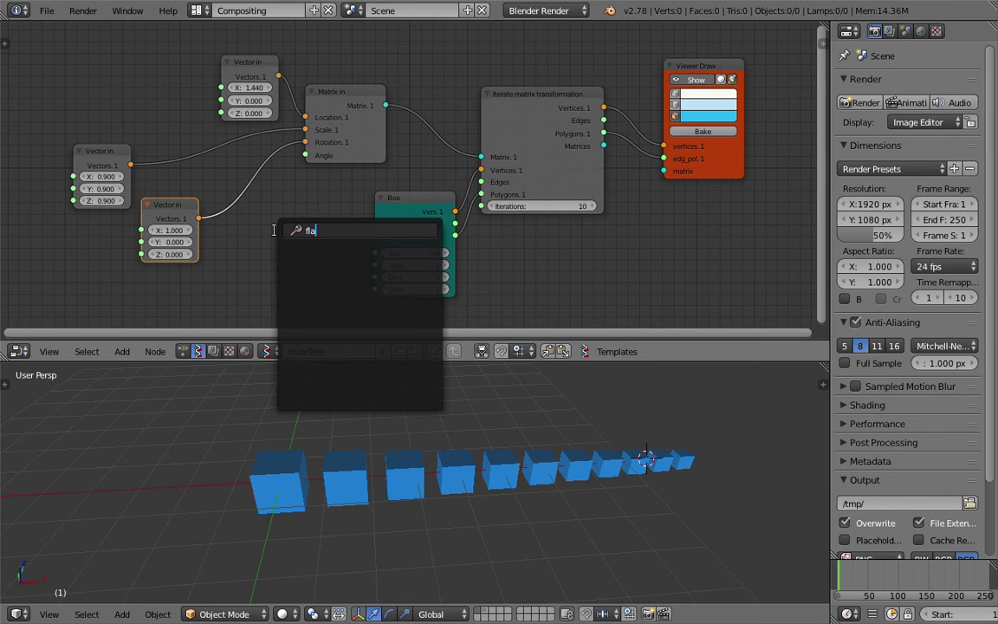
key(Down)
key(Return)
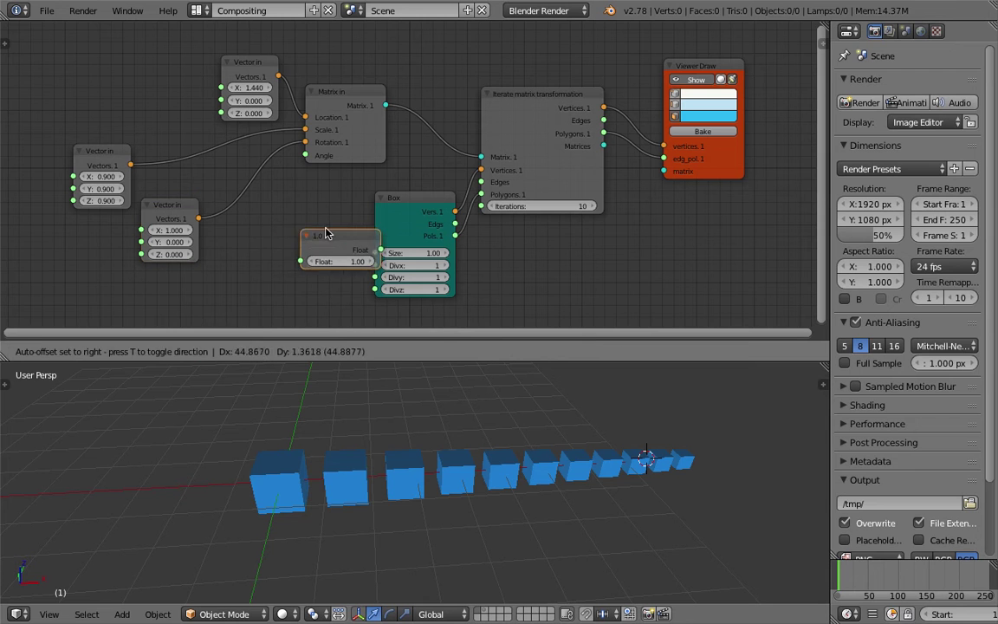
click(319, 254)
drag(331, 255, 306, 156)
Step: Set the Float node feeding the angle to 8.59 and save over the existing file
drag(301, 260, 285, 281)
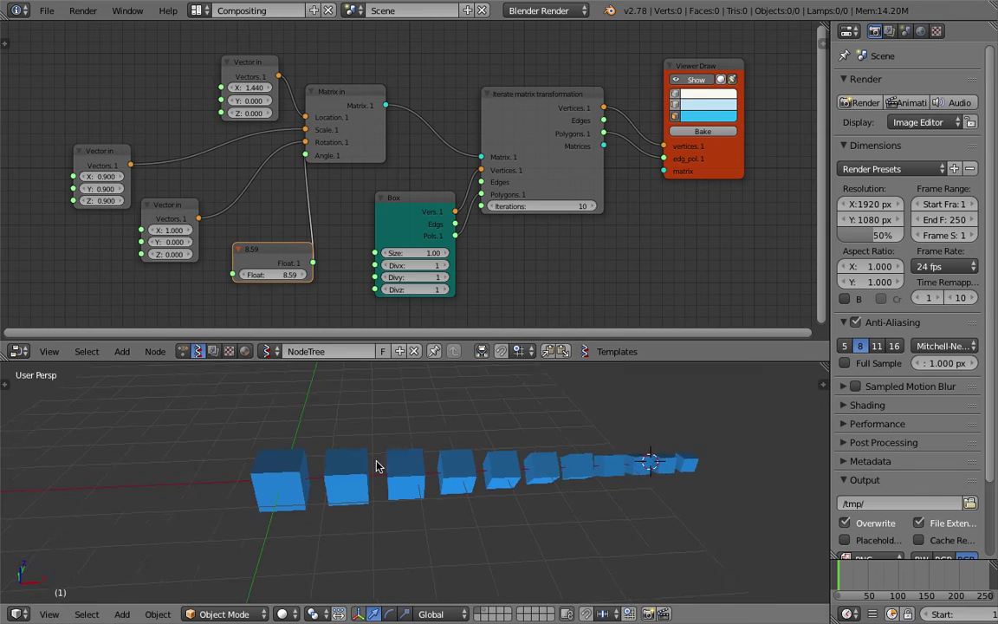
middle_drag(379, 465, 350, 450)
key(ctrl+s)
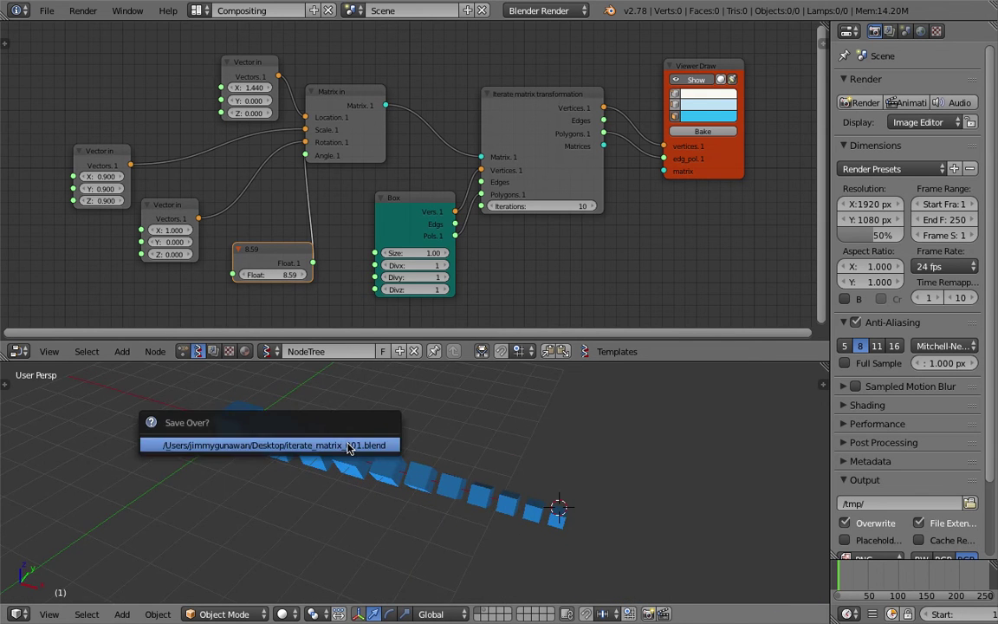
click(350, 450)
middle_drag(243, 498, 520, 472)
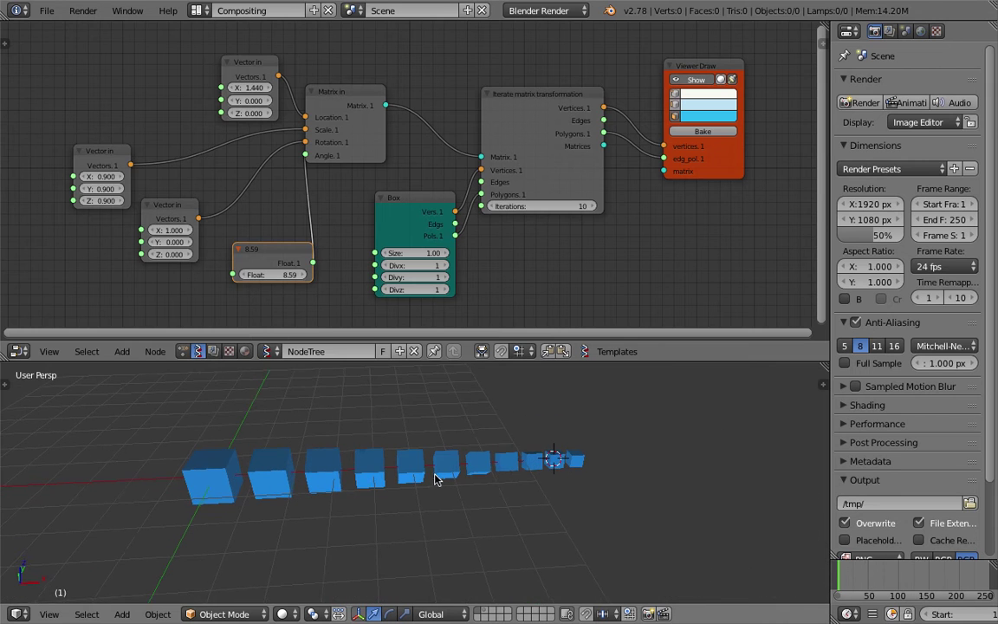
Step: Change the rotation axis vector to X 0, Y 1, Z 0 so the row of boxes curves
scroll(227, 227, up, 4)
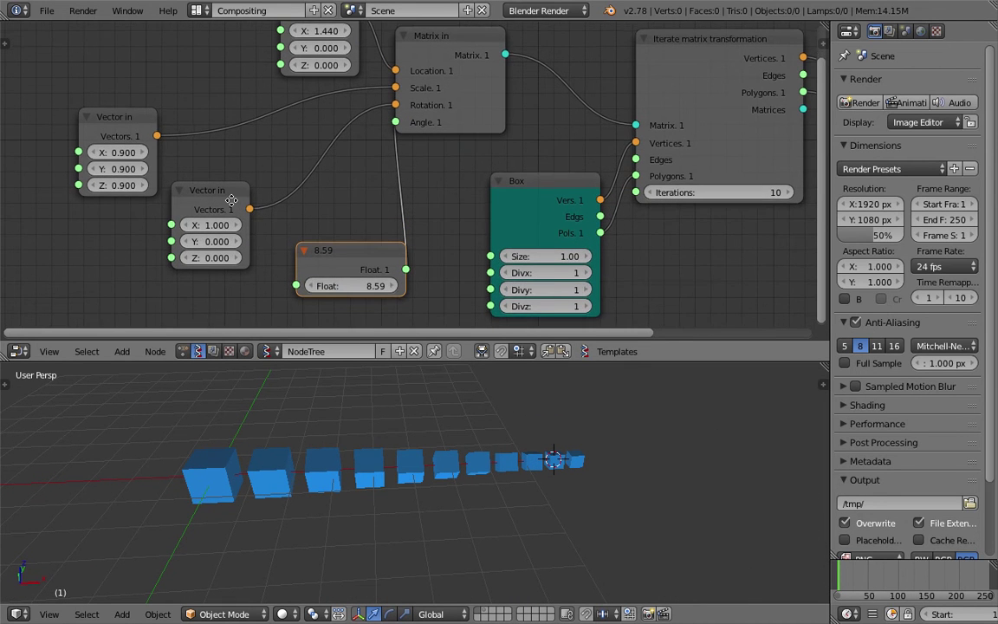
middle_drag(232, 200, 232, 182)
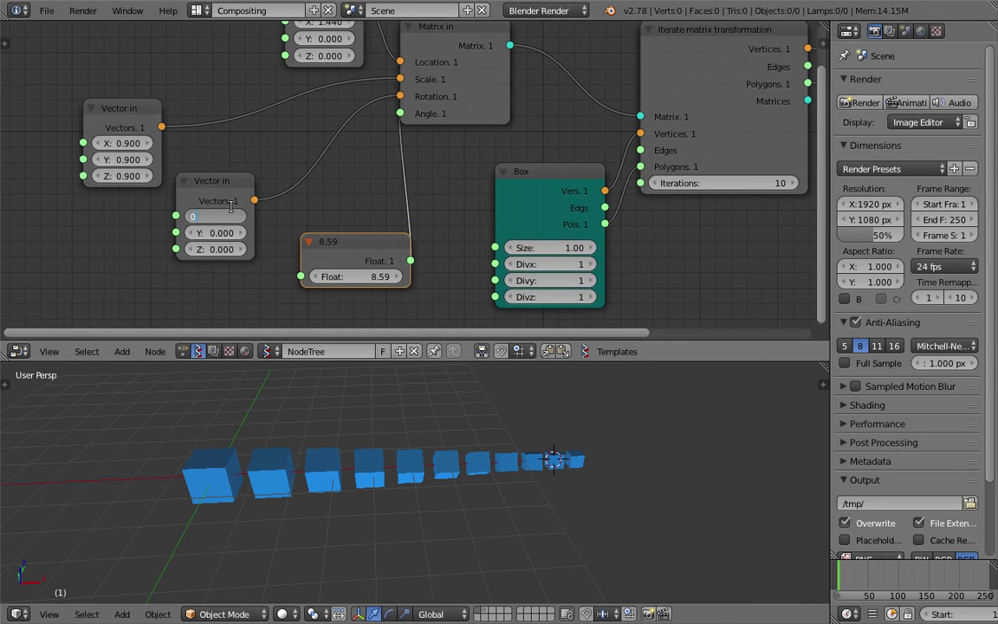
key(Tab)
text(1)
key(Tab)
key(Return)
middle_drag(554, 451, 457, 517)
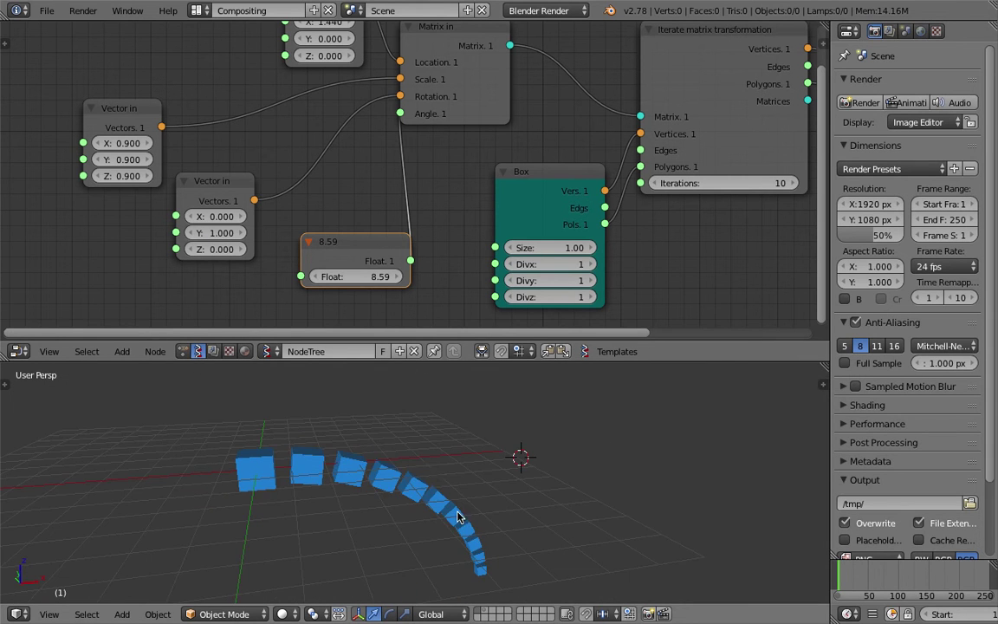
Step: Save the project over the existing file
scroll(347, 243, down, 2)
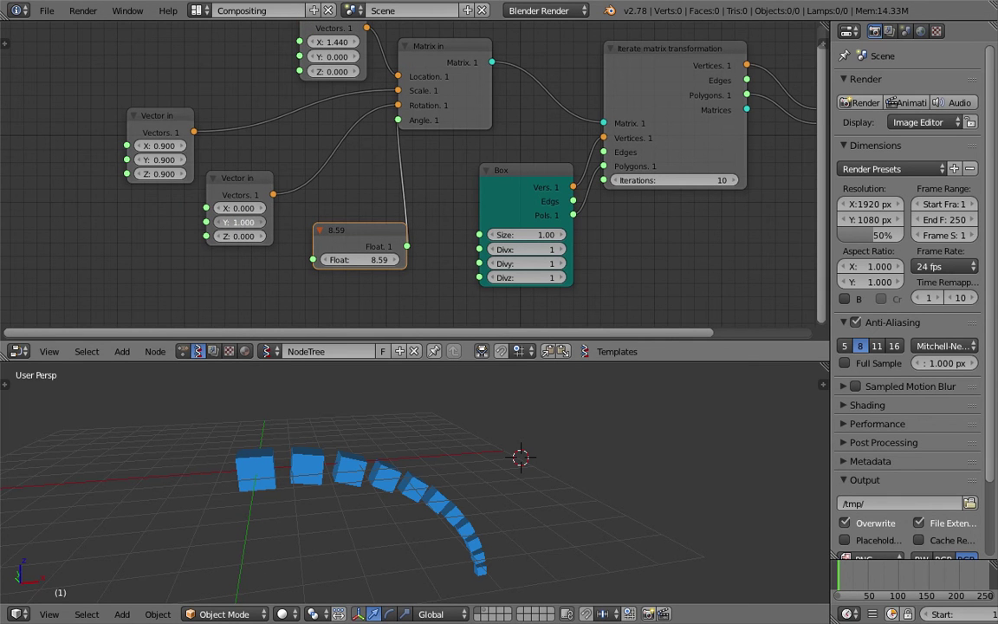
key(Escape)
key(ctrl+s)
click(369, 199)
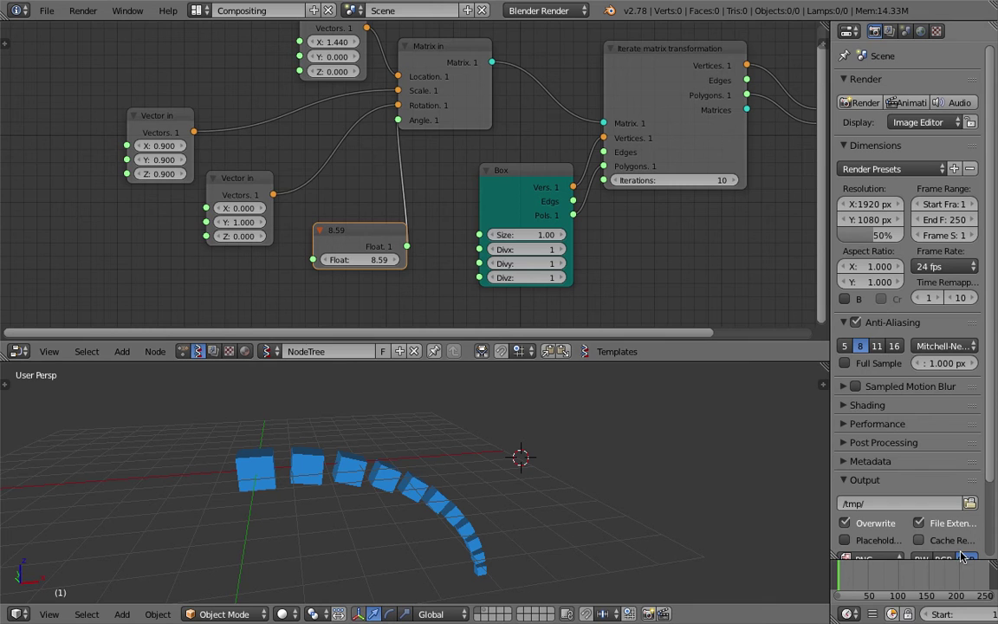
Step: Reveal the timeline's playback controls and start playing the animation
scroll(942, 613, down, 10)
middle_drag(954, 615, 894, 615)
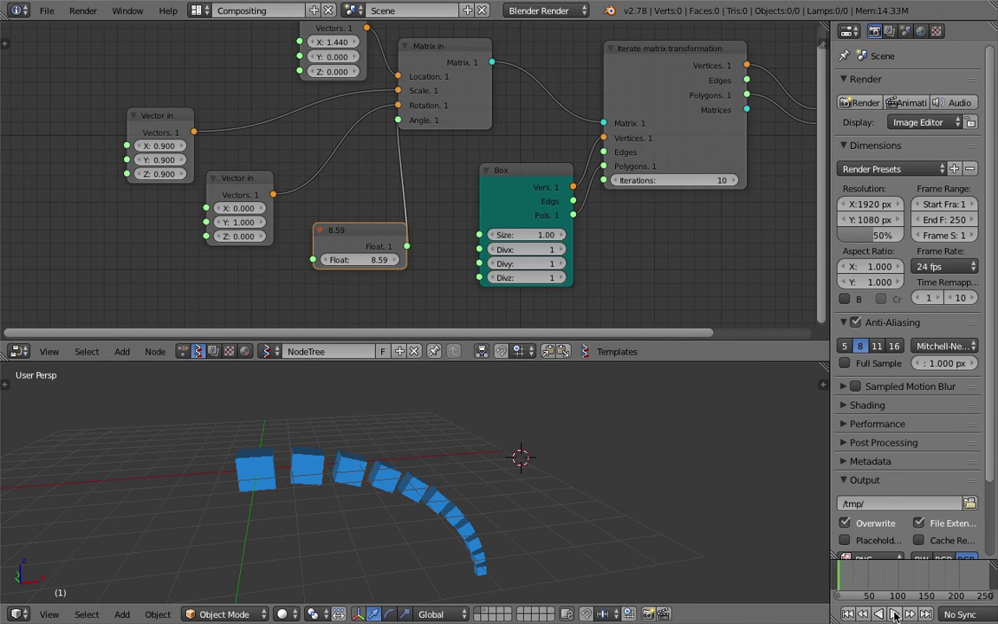
click(894, 615)
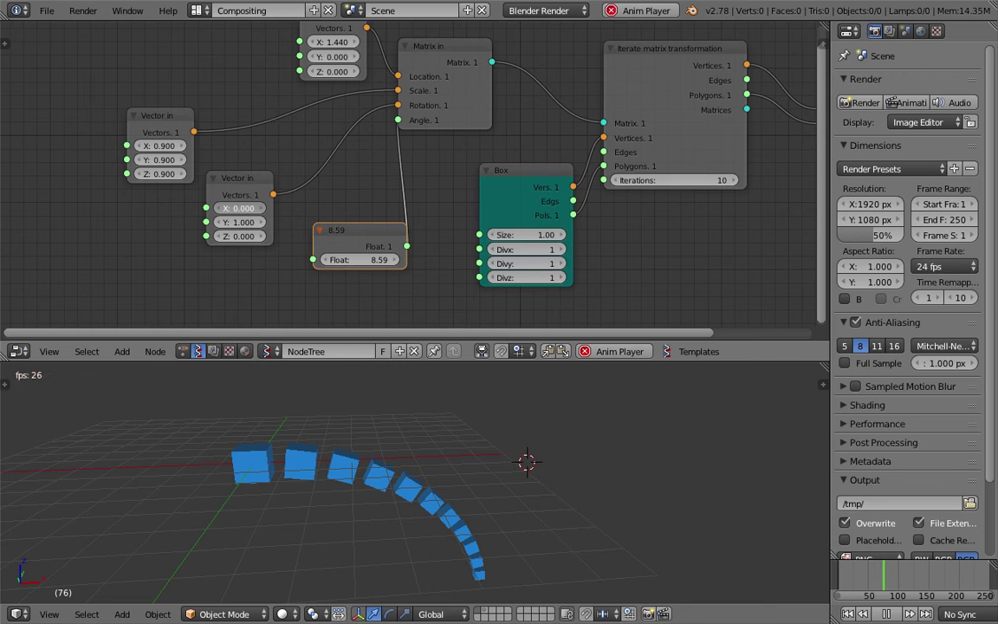
Step: Set the rotation axis vector to X 0, Y 1, Z 1
drag(243, 208, 294, 236)
click(247, 208)
text(0)
key(Return)
click(247, 237)
text(1)
key(Return)
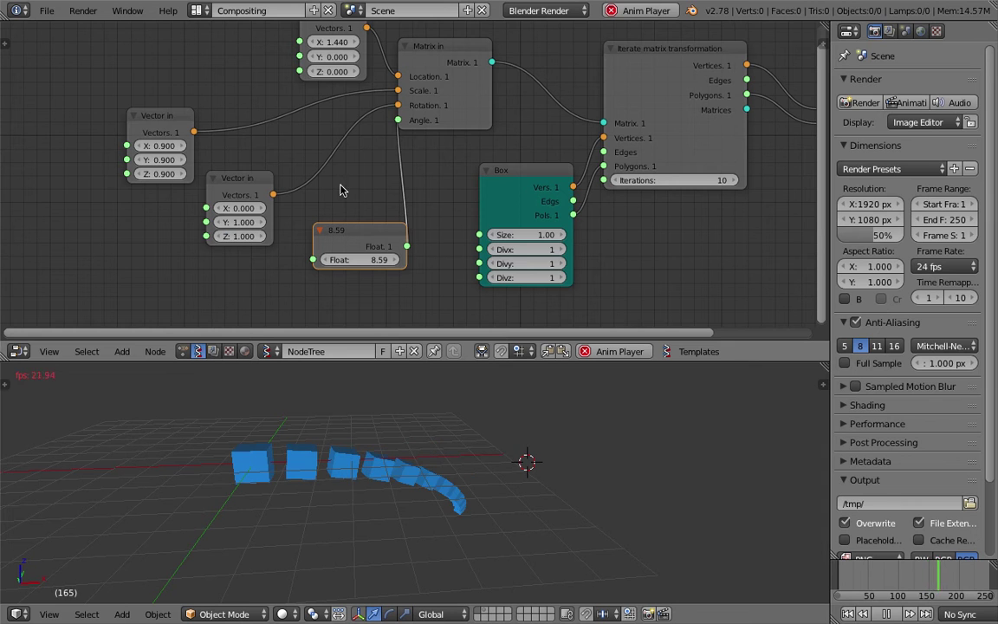
Step: Move the angle Float node up, set it to 15.46, and set the rotation axis vector's Z to 0
drag(357, 228, 351, 212)
drag(353, 243, 354, 243)
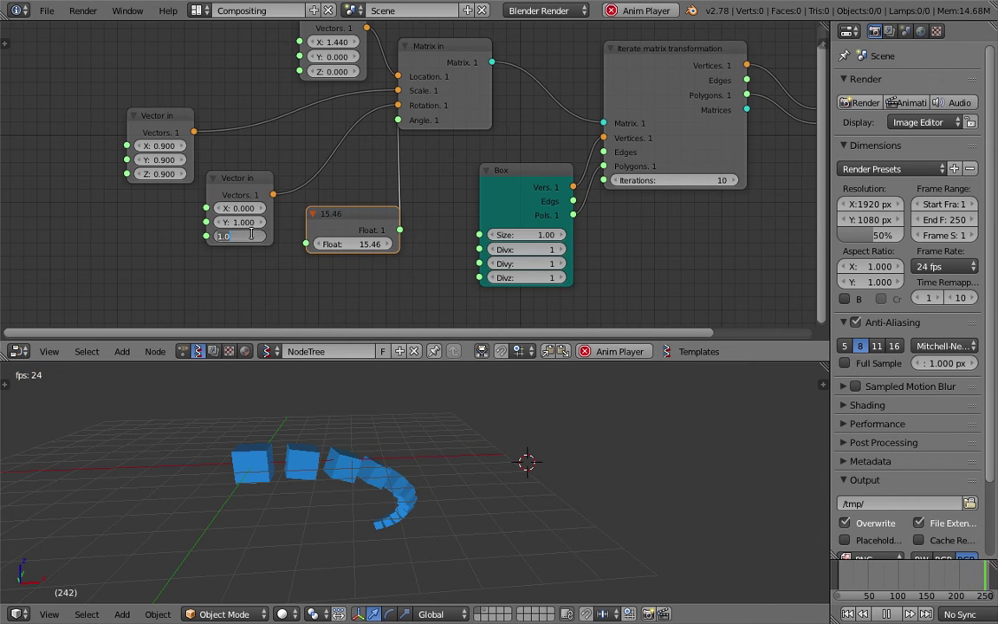
text(0)
key(Return)
middle_drag(367, 520, 367, 452)
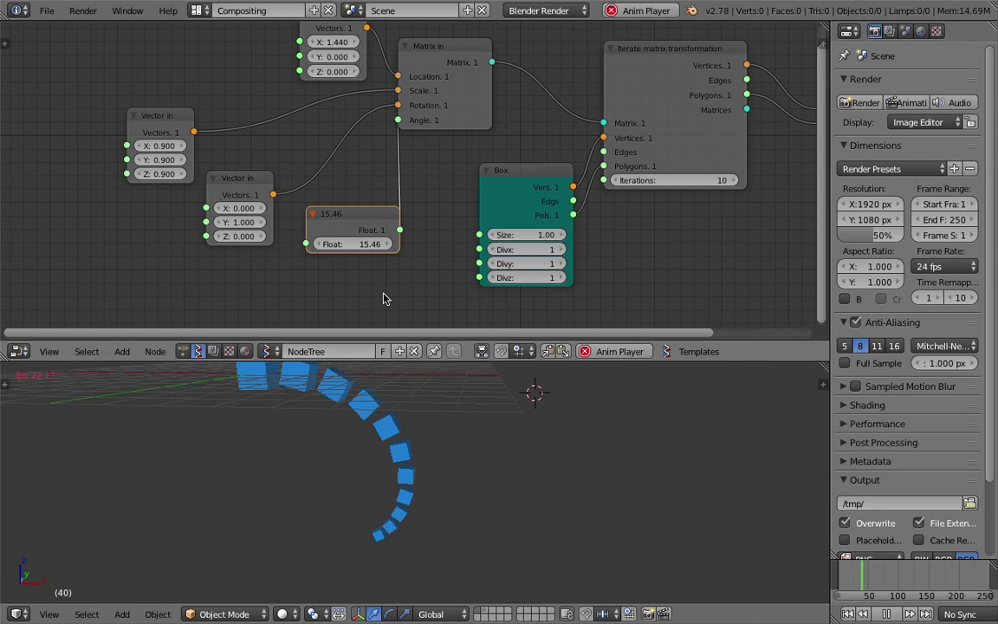
Step: Increase the angle Float to 26.92 so the boxes curl more tightly
drag(355, 244, 363, 243)
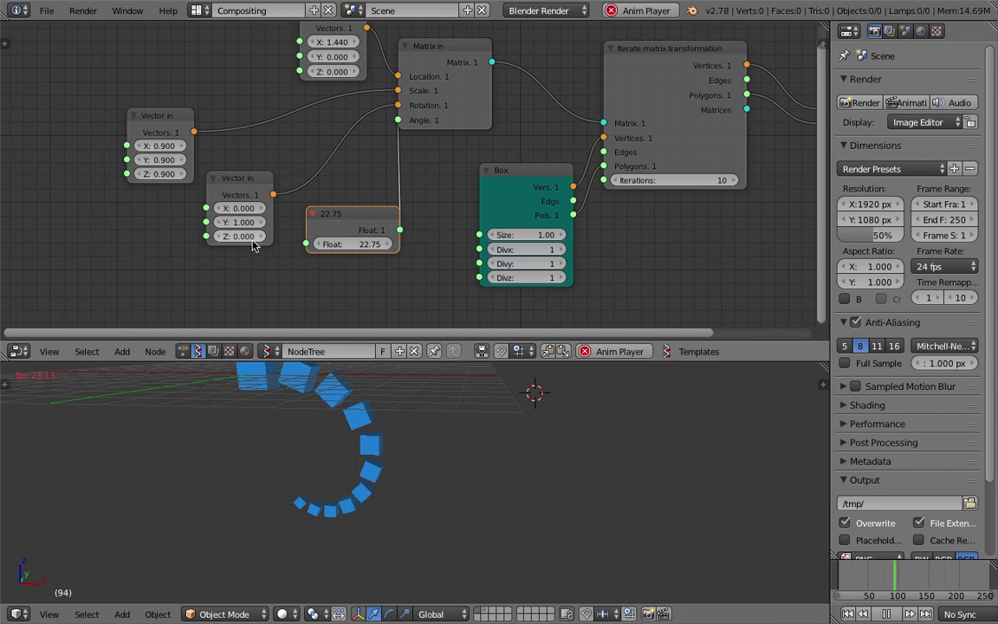
drag(355, 243, 389, 244)
middle_drag(376, 439, 468, 408)
scroll(374, 463, down, 5)
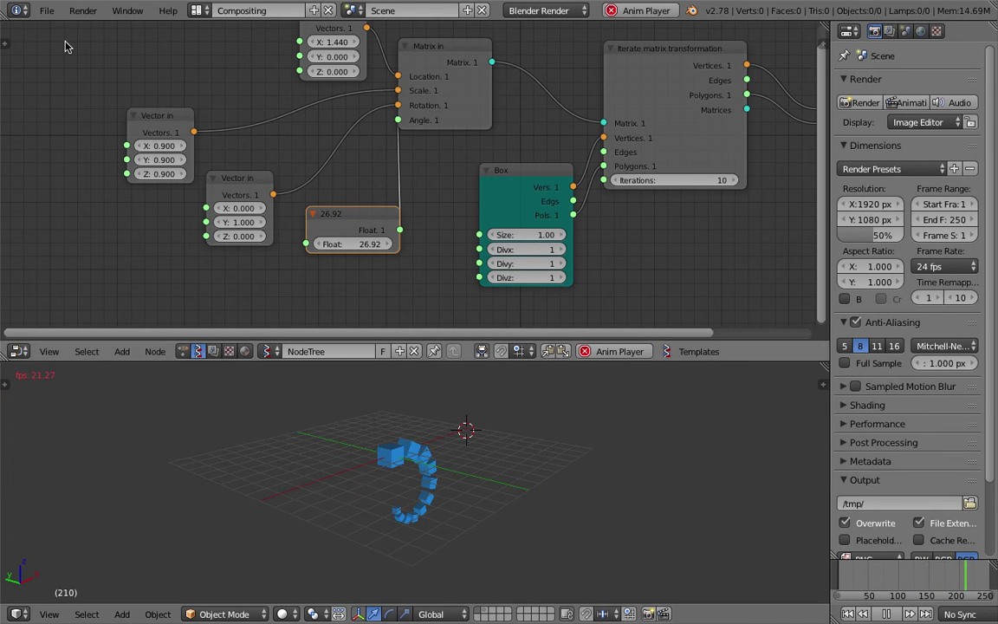
Step: Save the project to the Desktop as iterate_matrix_002.blend
click(47, 10)
click(105, 145)
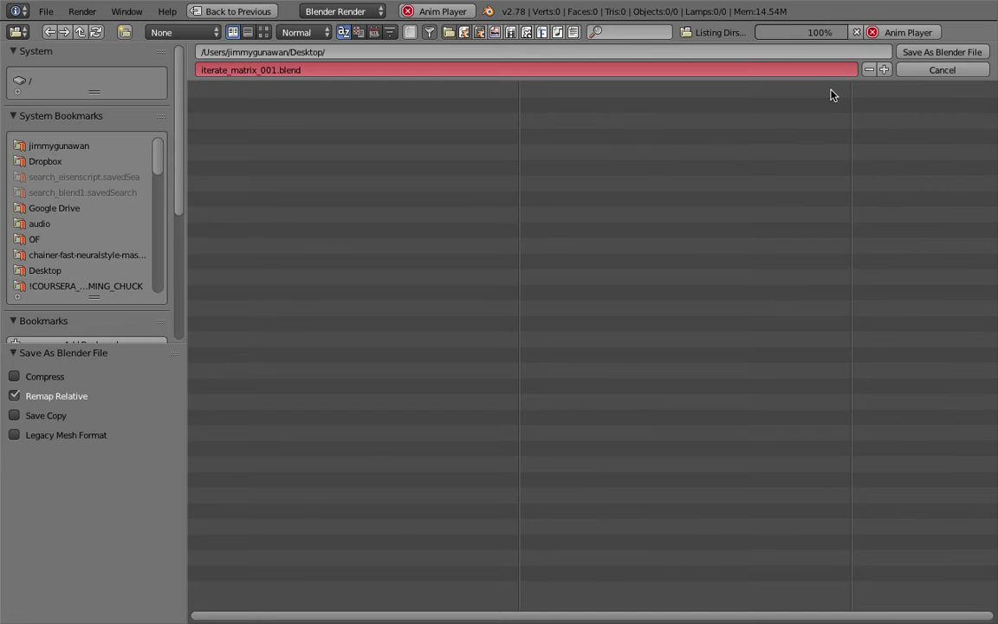
click(944, 49)
Step: Shift the Box node slightly left and set the Iterate matrix transformation's Iterations to 24
middle_drag(458, 299, 455, 299)
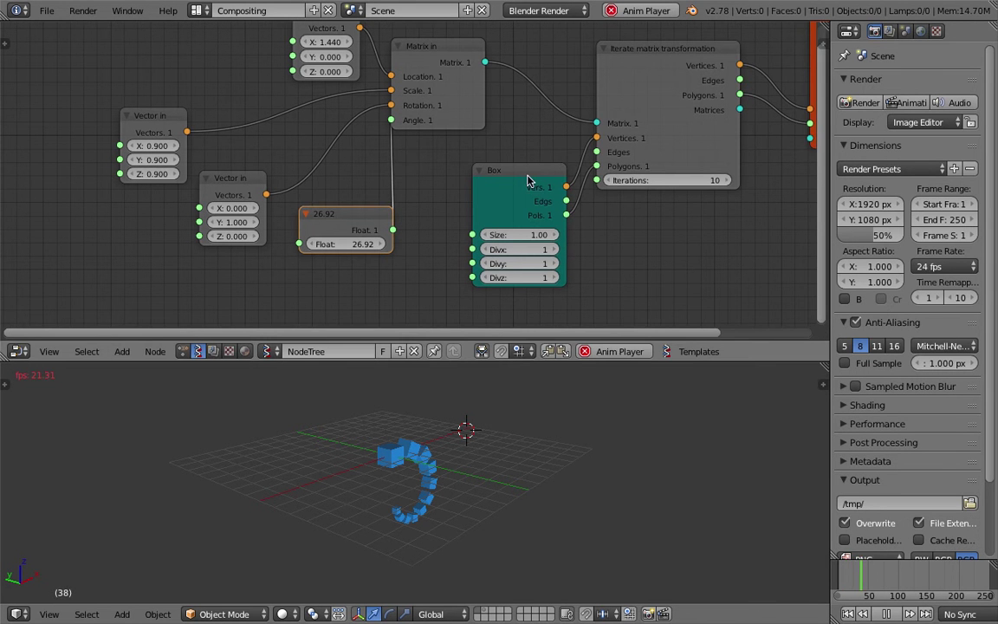
drag(527, 180, 501, 183)
middle_drag(664, 192, 613, 211)
drag(630, 204, 645, 204)
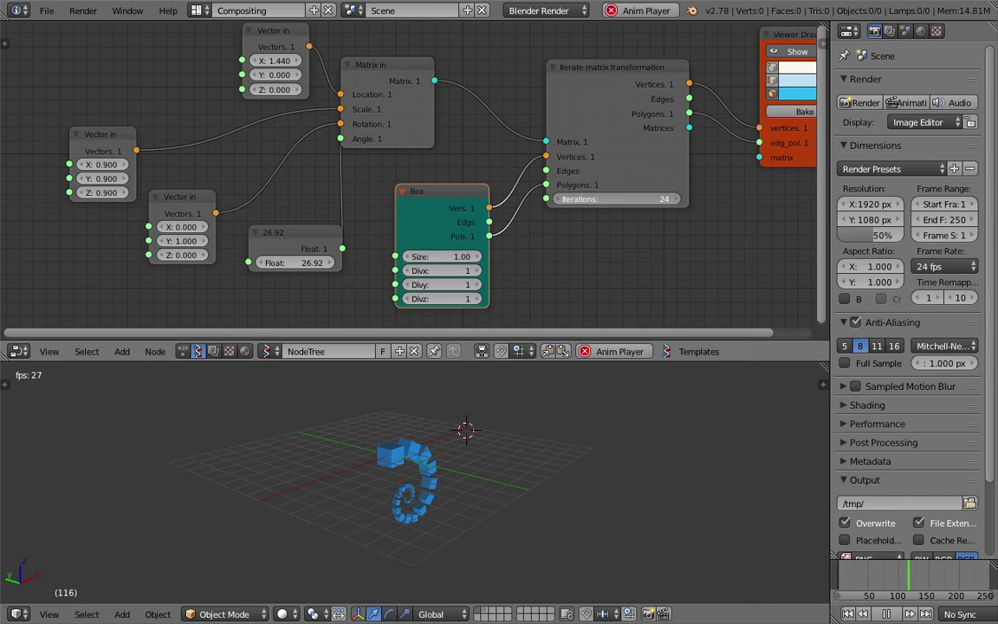
Step: Set the Iterations to 10 and save over the existing file
middle_drag(590, 401, 514, 479)
scroll(495, 428, up, 1)
scroll(520, 491, up, 2)
click(637, 200)
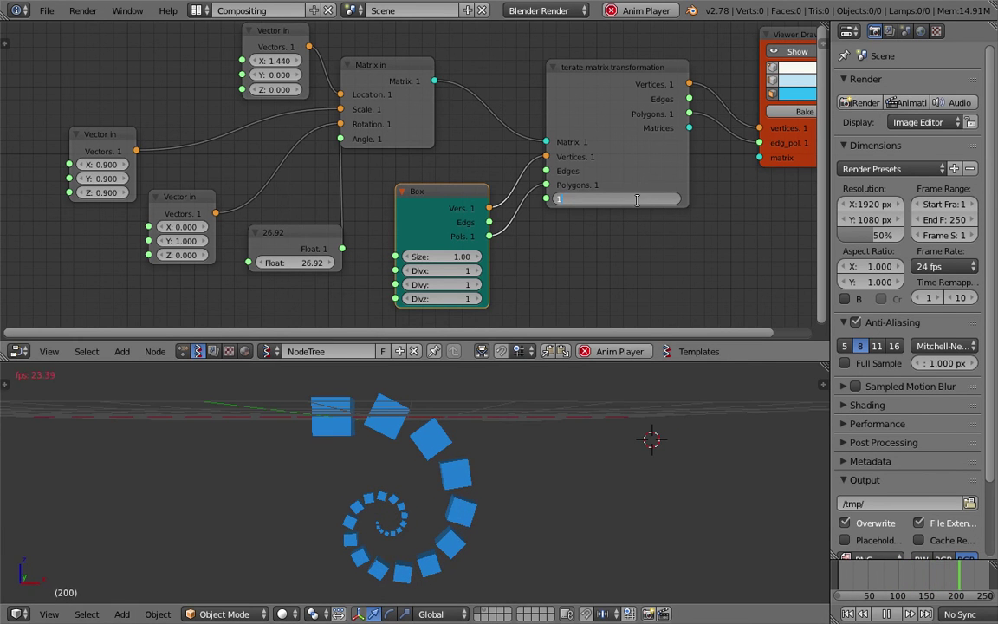
key(Return)
key(ctrl+s)
click(568, 479)
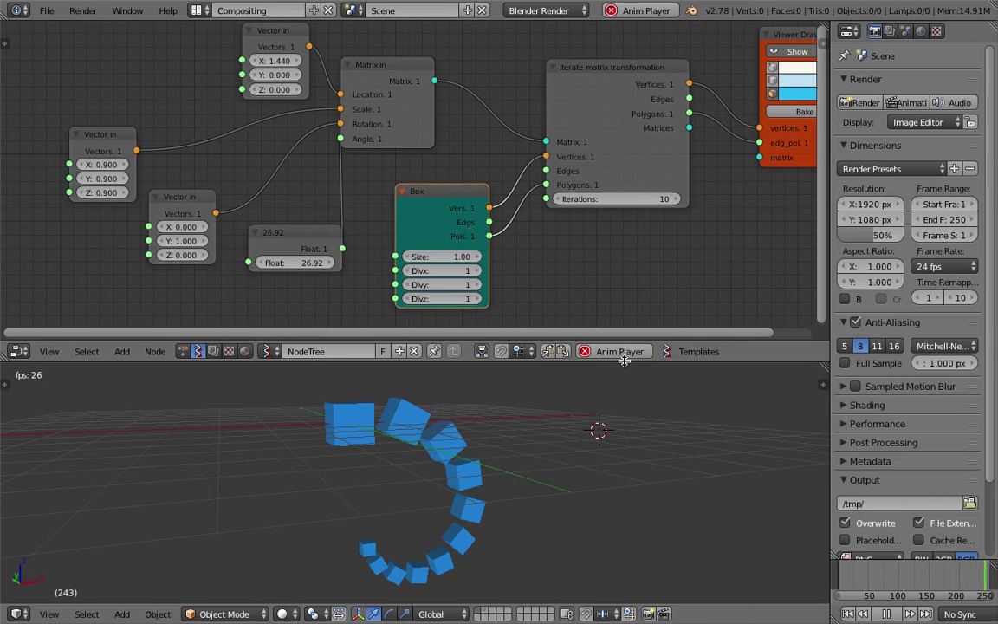
Step: Enlarge the node editor to show the whole node tree and stop the animation playback
drag(623, 361, 624, 395)
key(Home)
scroll(594, 269, down, 1)
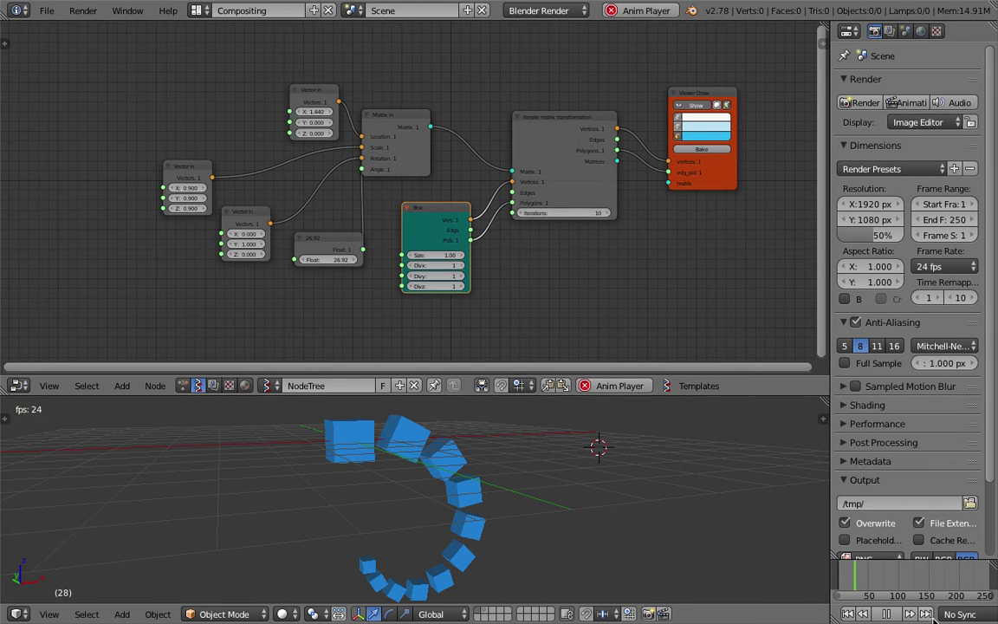
click(891, 615)
Step: Rearrange the three Vector in nodes, the Float node and Matrix in so their links are spread out clearly
scroll(389, 147, up, 1)
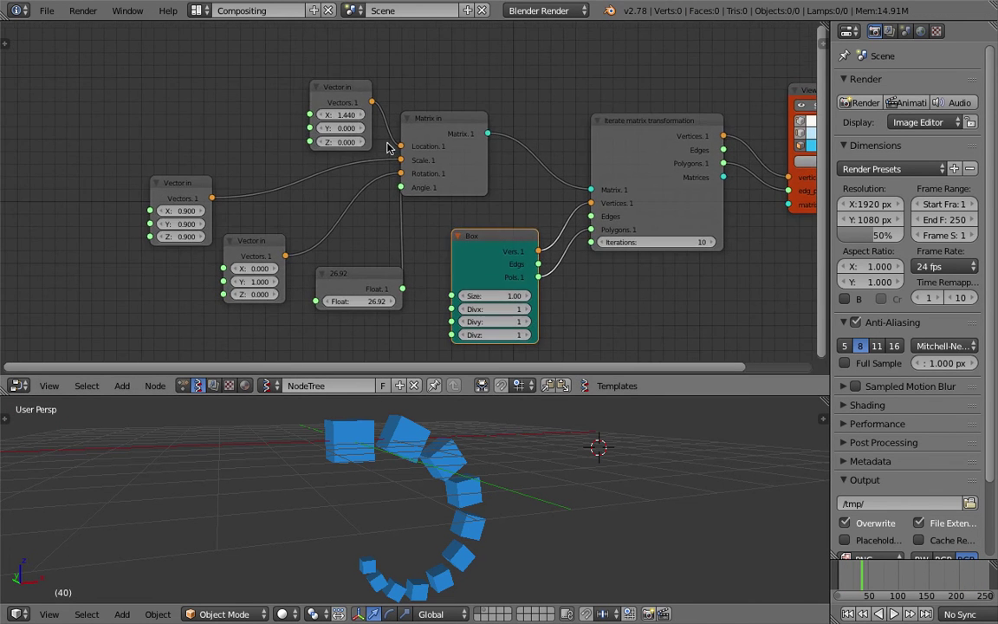
drag(354, 109, 305, 89)
drag(196, 184, 192, 160)
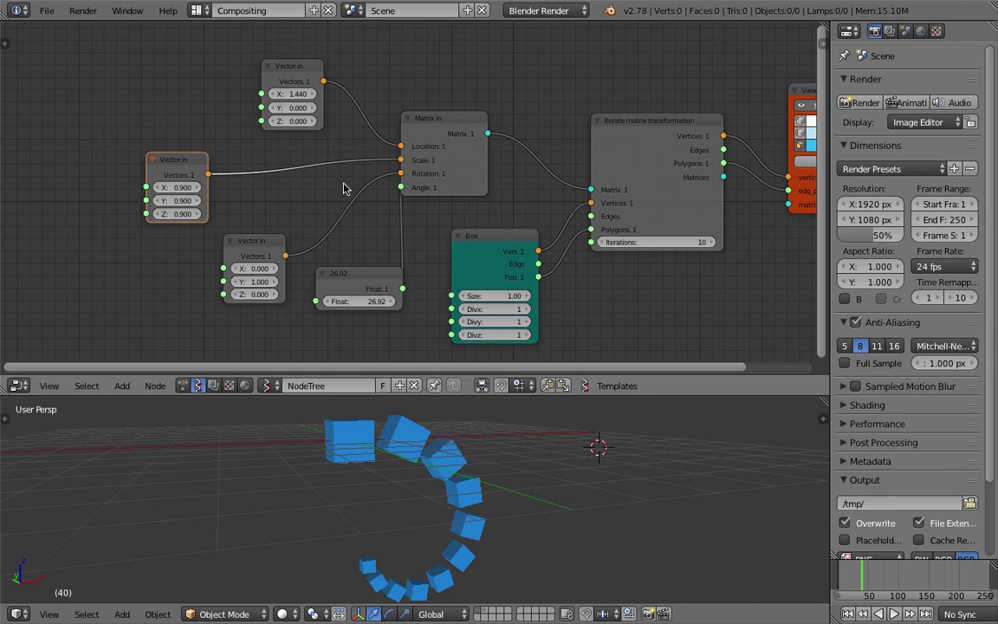
drag(449, 125, 463, 110)
drag(276, 243, 287, 201)
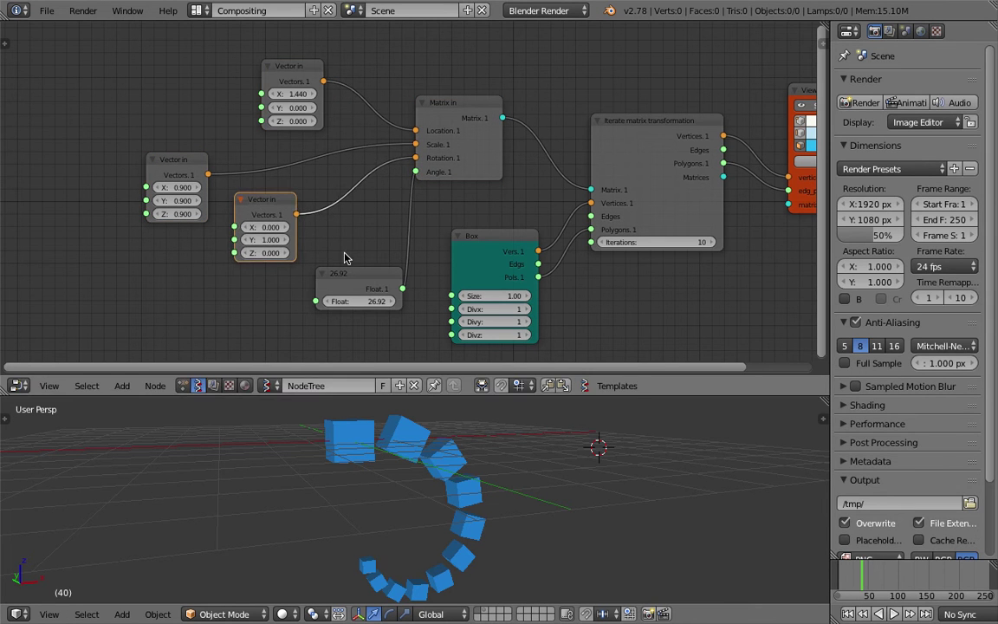
mouse_move(351, 267)
mouse_down()
mouse_move(336, 252)
mouse_move(334, 262)
mouse_up()
drag(337, 272, 318, 244)
drag(261, 204, 258, 216)
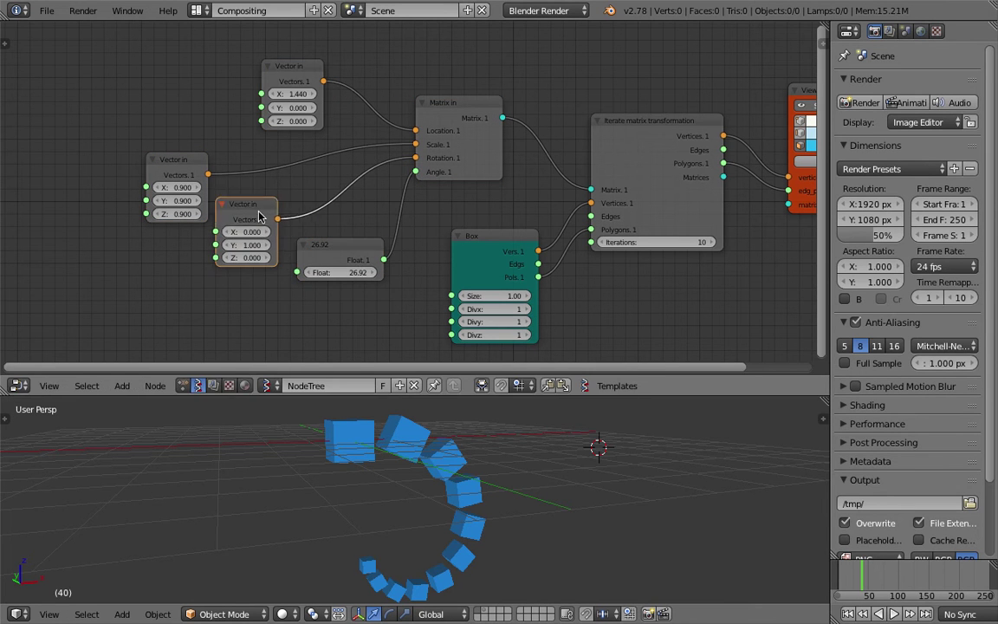
drag(188, 164, 168, 147)
drag(283, 69, 303, 76)
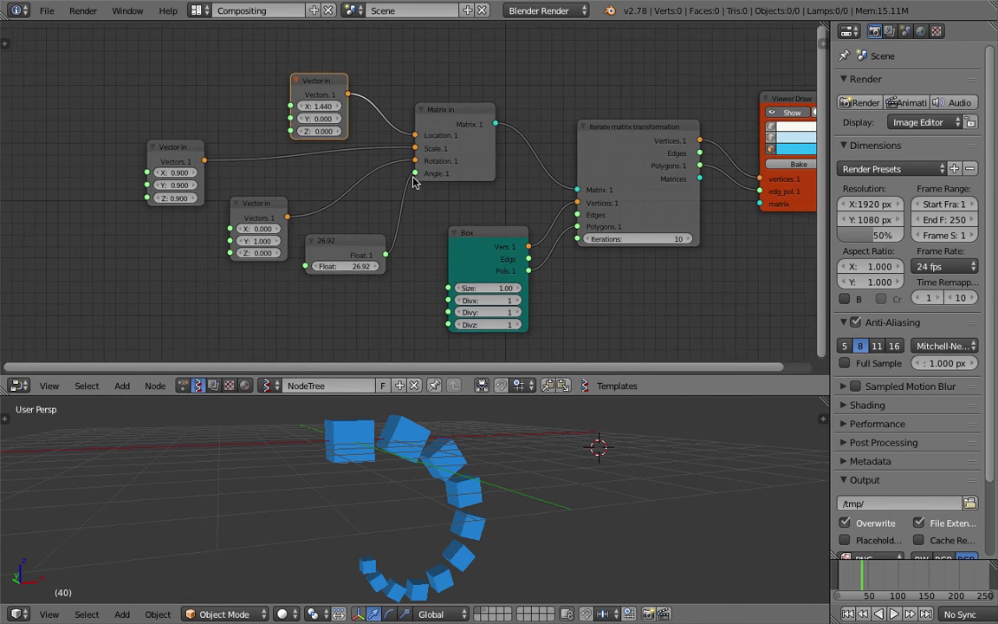
scroll(394, 173, down, 1)
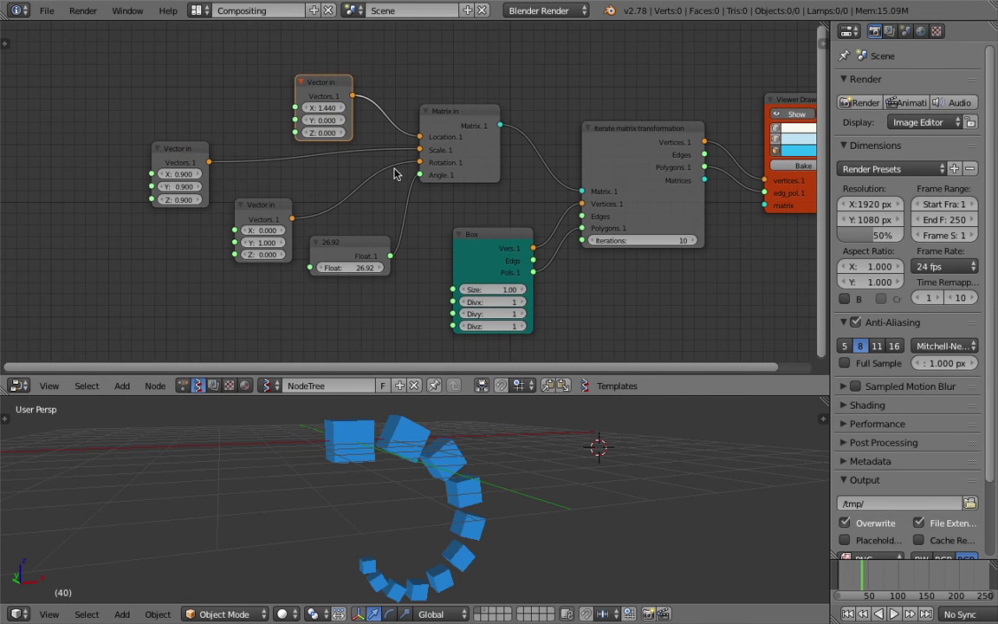
drag(177, 172, 131, 165)
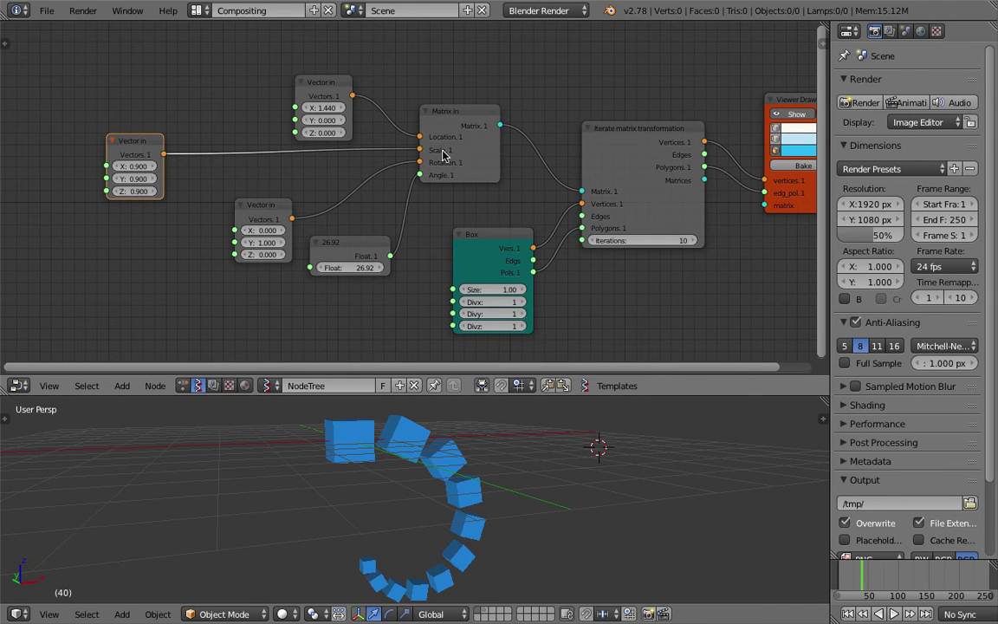
Step: Save the tidied node layout over the existing file
mouse_move(487, 507)
middle_down()
mouse_move(465, 472)
mouse_move(423, 476)
mouse_move(564, 498)
mouse_move(492, 506)
middle_up()
key(ctrl+s)
click(454, 486)
scroll(455, 493, down, 2)
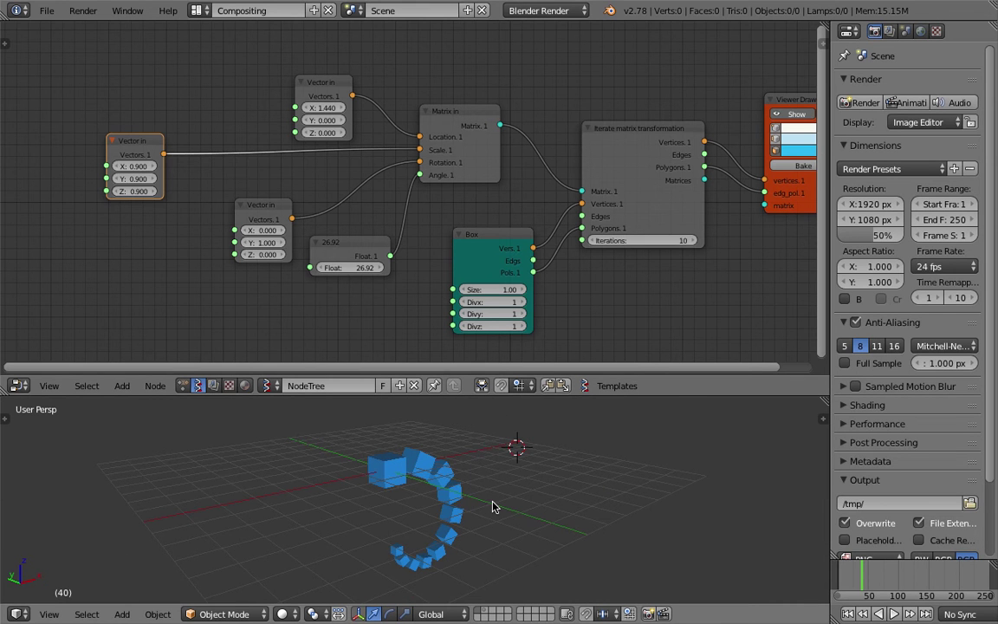
Step: Space the location, scale and rotation Vector in nodes farther apart and save over iterate_matrix_002.blend
middle_drag(229, 64, 247, 75)
drag(183, 172, 200, 177)
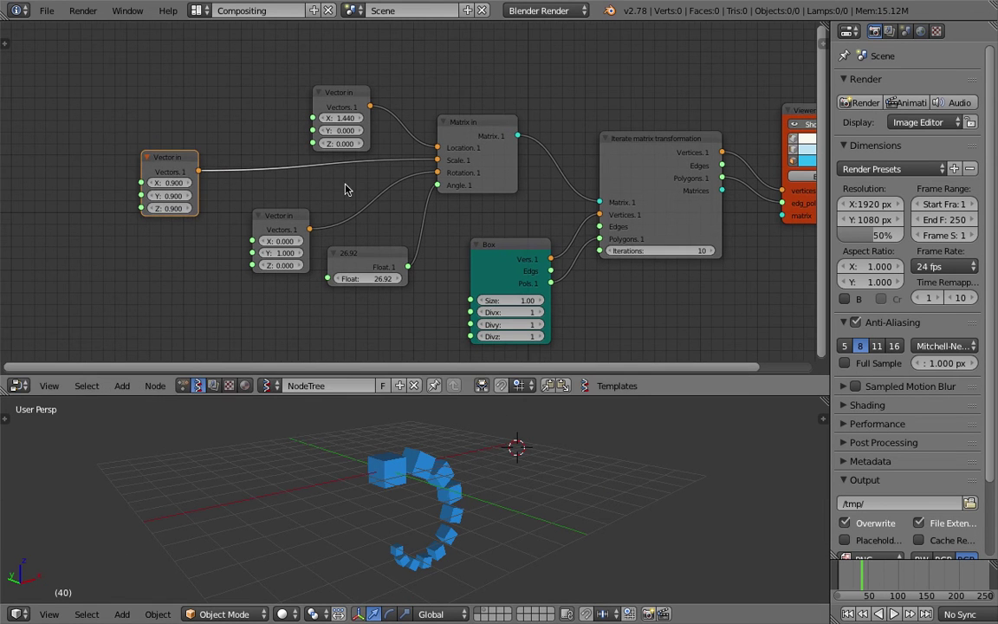
drag(268, 228, 226, 230)
drag(194, 169, 175, 135)
drag(360, 107, 351, 82)
key(ctrl+s)
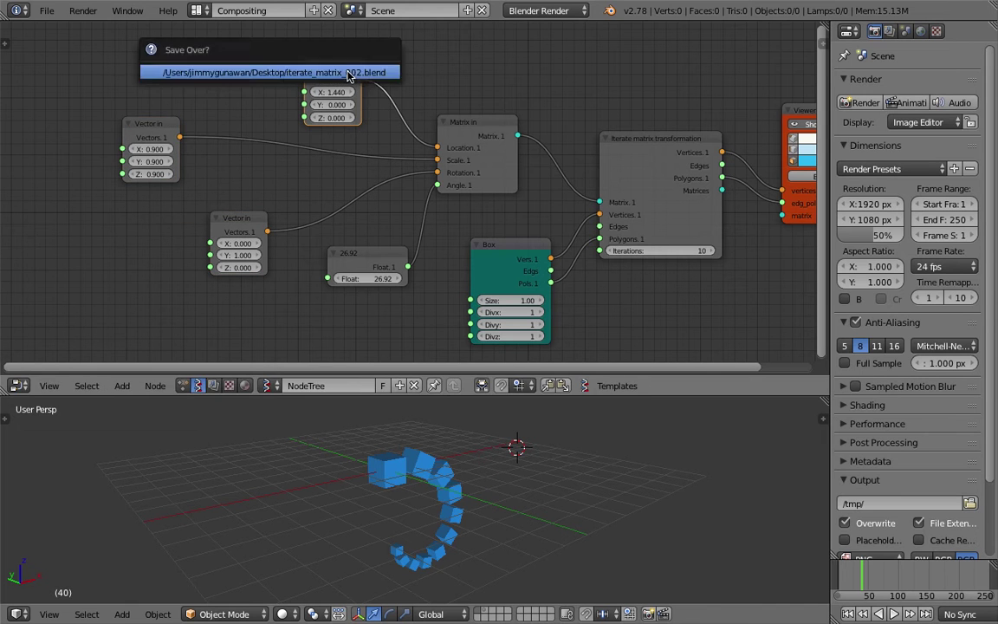
click(340, 72)
Step: Move the scale Vector in node down beside the rotation vector and delete the location Vector in node
drag(169, 127, 185, 236)
drag(331, 83, 321, 80)
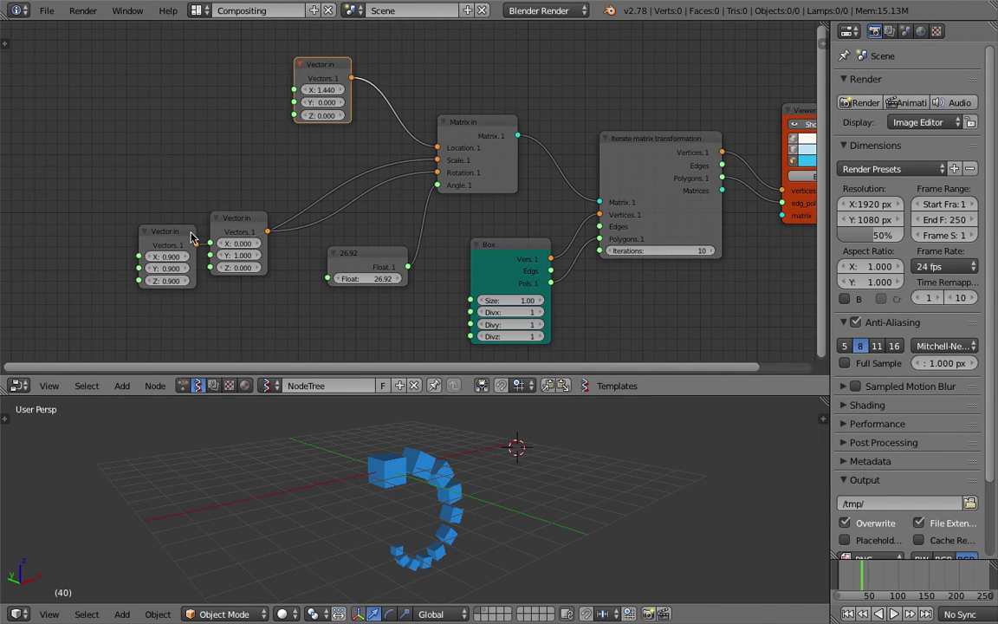
drag(191, 233, 188, 193)
click(331, 71)
key(x)
Step: Add a Line node in place of the location vector and save over iterate_matrix_002.blend
key(shift+a)
click(304, 87)
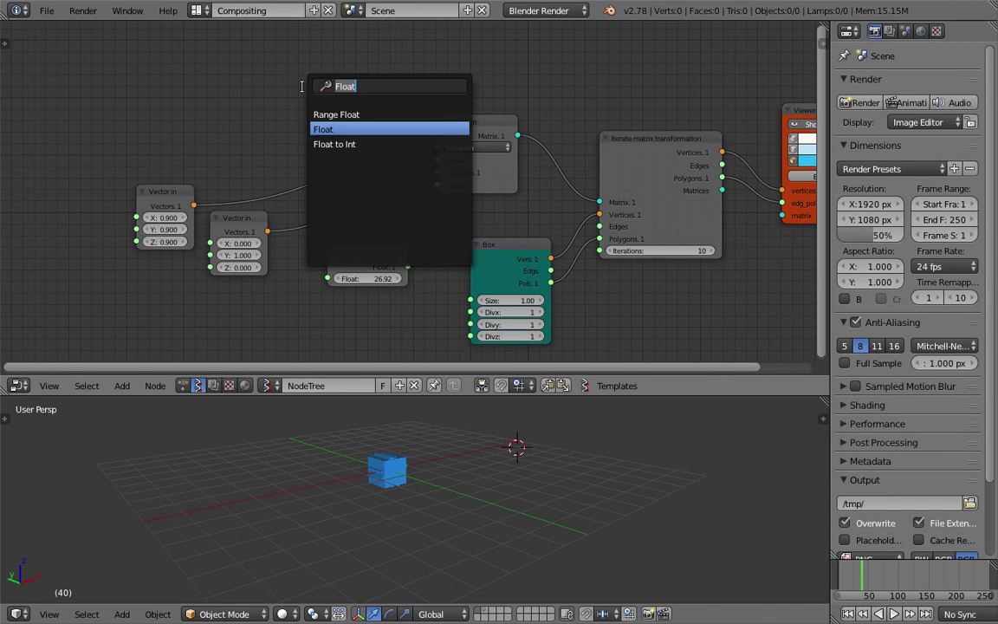
text(line)
key(Return)
click(262, 78)
key(ctrl+s)
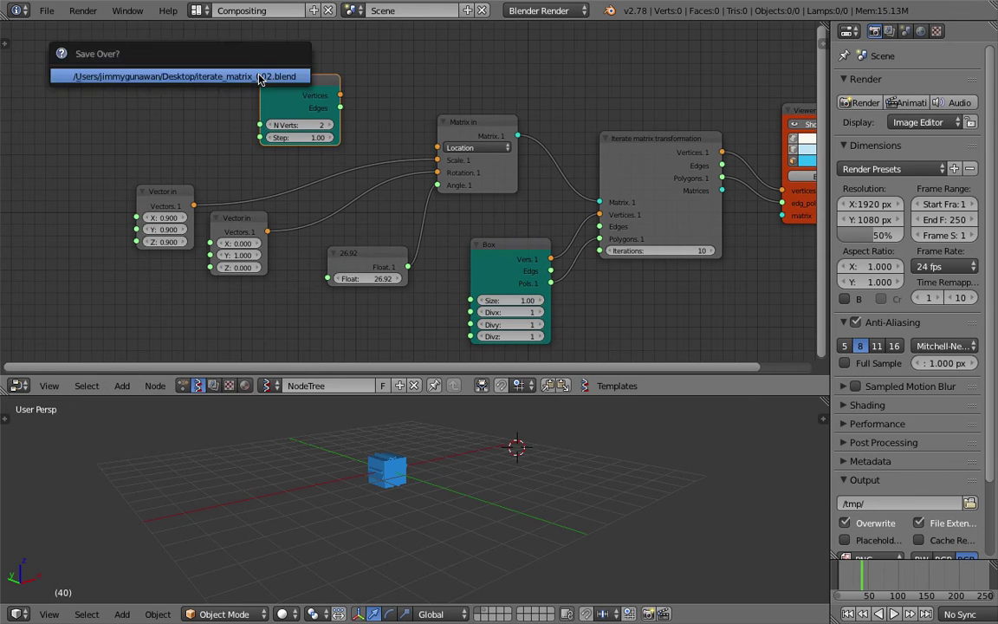
click(263, 78)
Step: Connect the Line node's Vertices output to Matrix in's Location input
drag(339, 96, 422, 141)
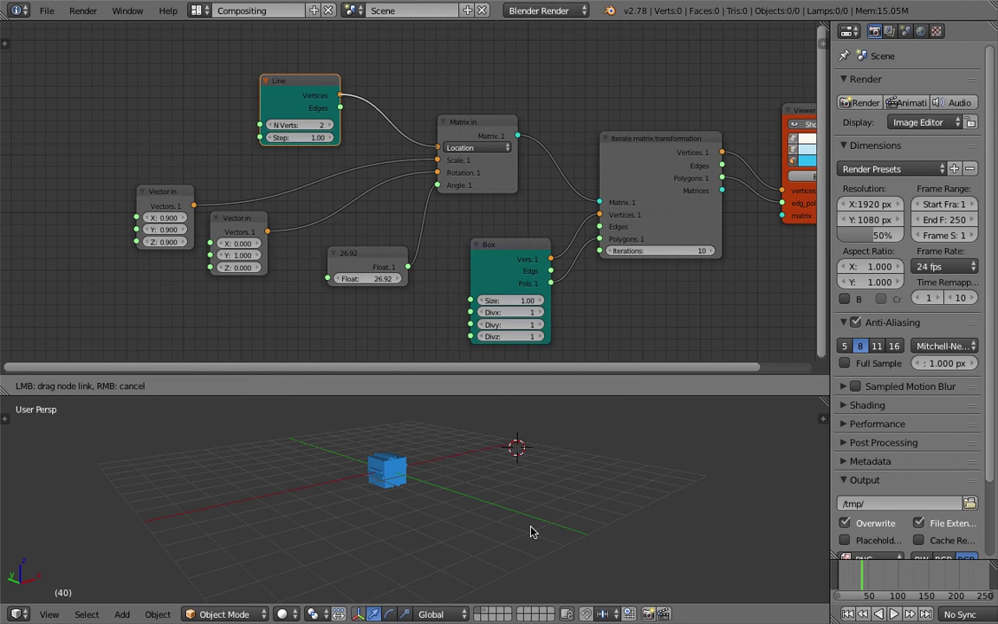
drag(531, 533, 532, 530)
middle_drag(531, 530, 397, 506)
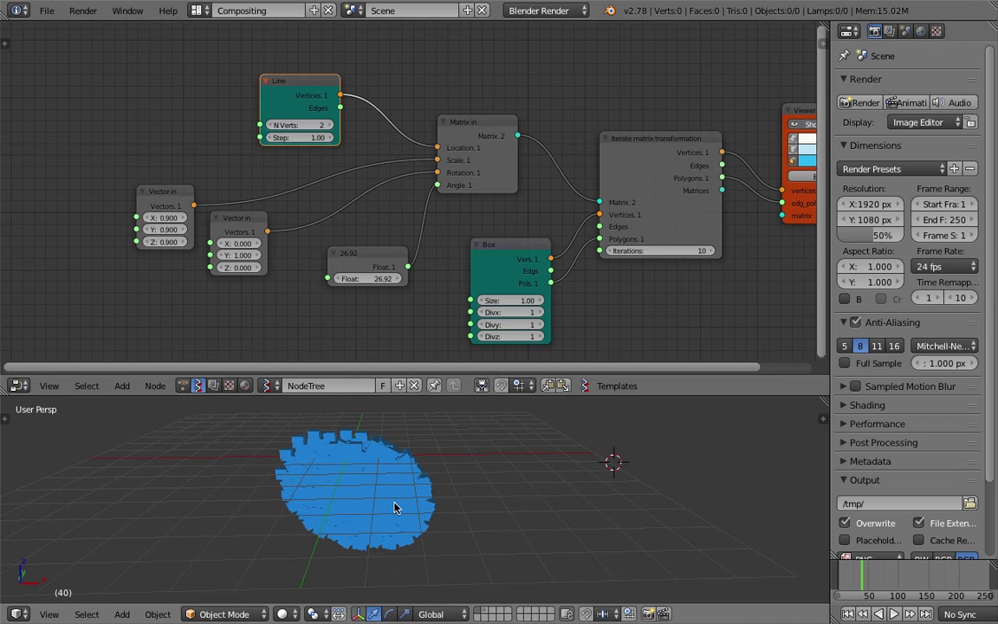
Step: Set the Line node's Step to 10 to spread the boxes apart
click(316, 139)
text(10)
key(Return)
middle_drag(490, 530, 475, 488)
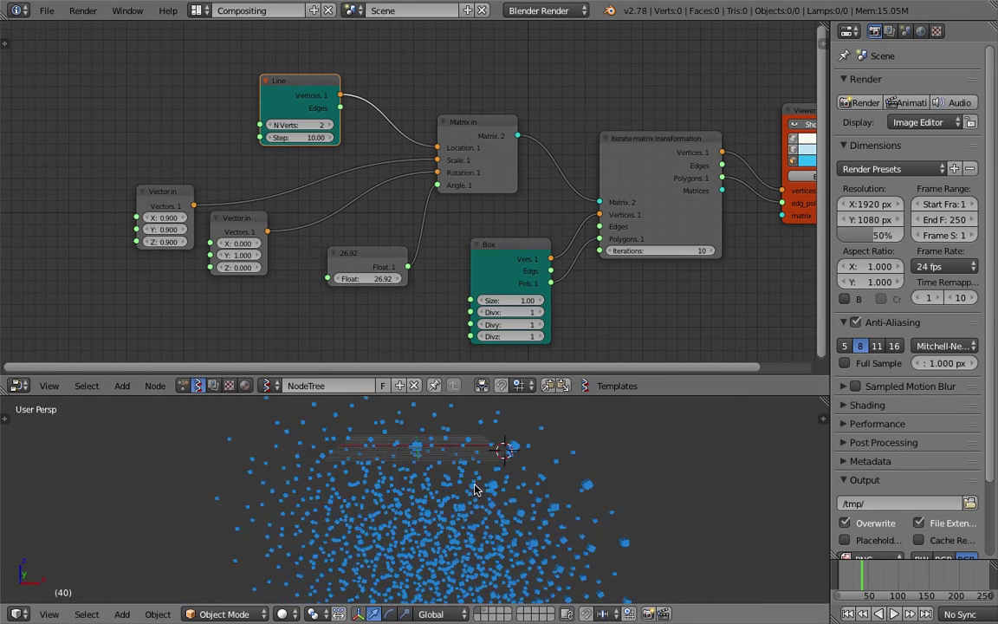
Step: Reduce the Iterate matrix transformation's Iterations to 3
click(660, 253)
text(3)
key(Return)
middle_drag(547, 497, 541, 481)
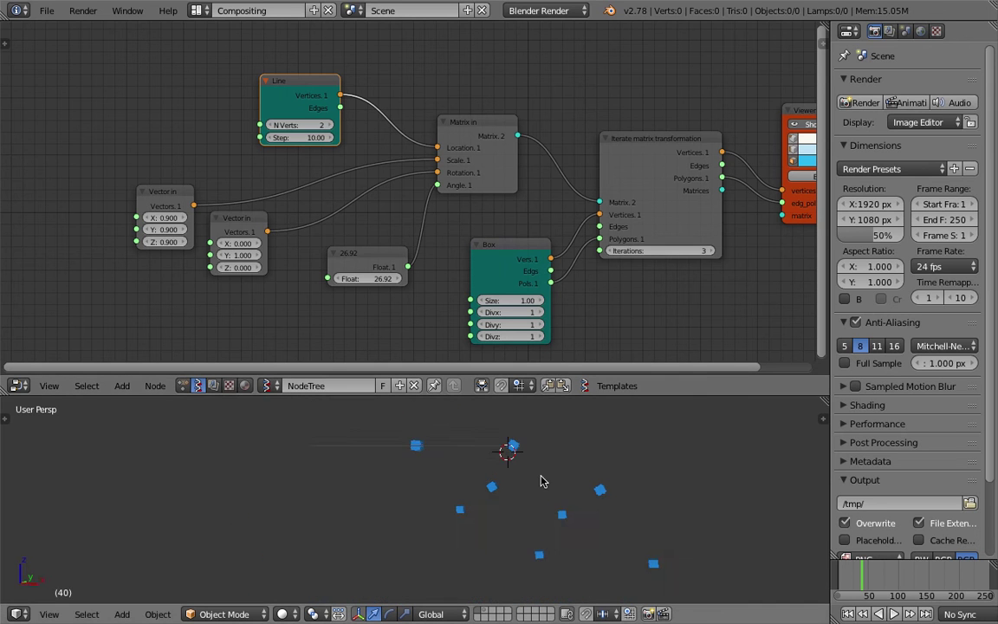
Step: Raise the Iterate matrix transformation's Iterations to 8
click(710, 251)
click(710, 251)
click(709, 251)
click(709, 251)
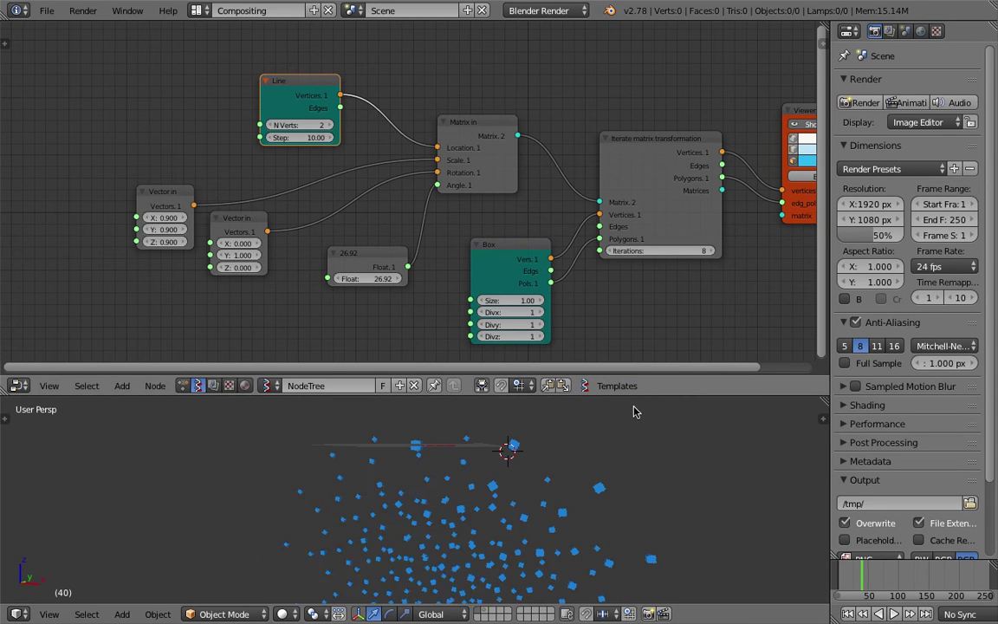
scroll(544, 504, down, 3)
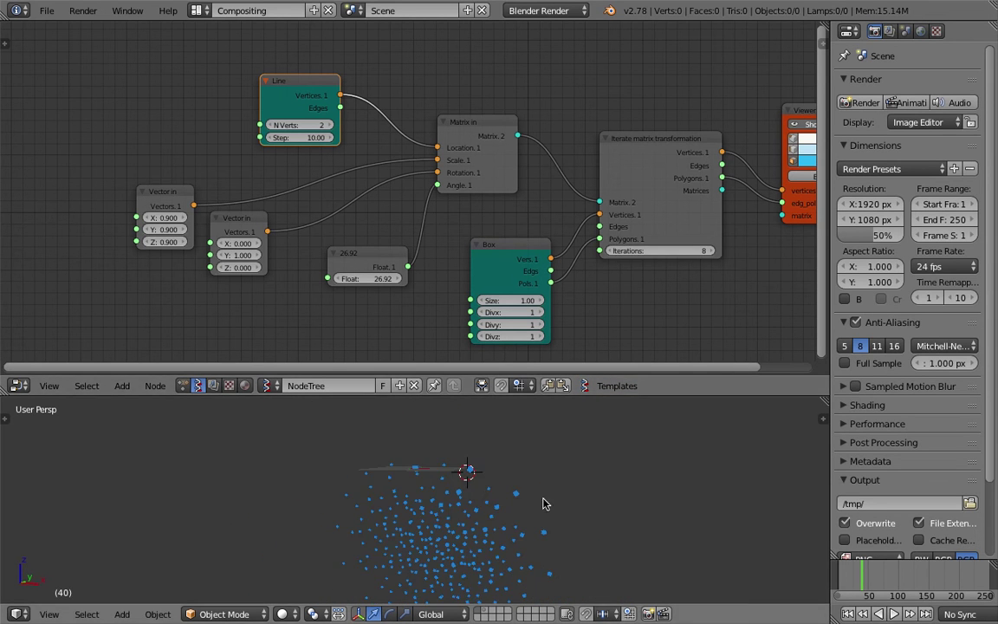
Step: Set the Line node's Step to 20 to spread the box copies further apart
click(317, 138)
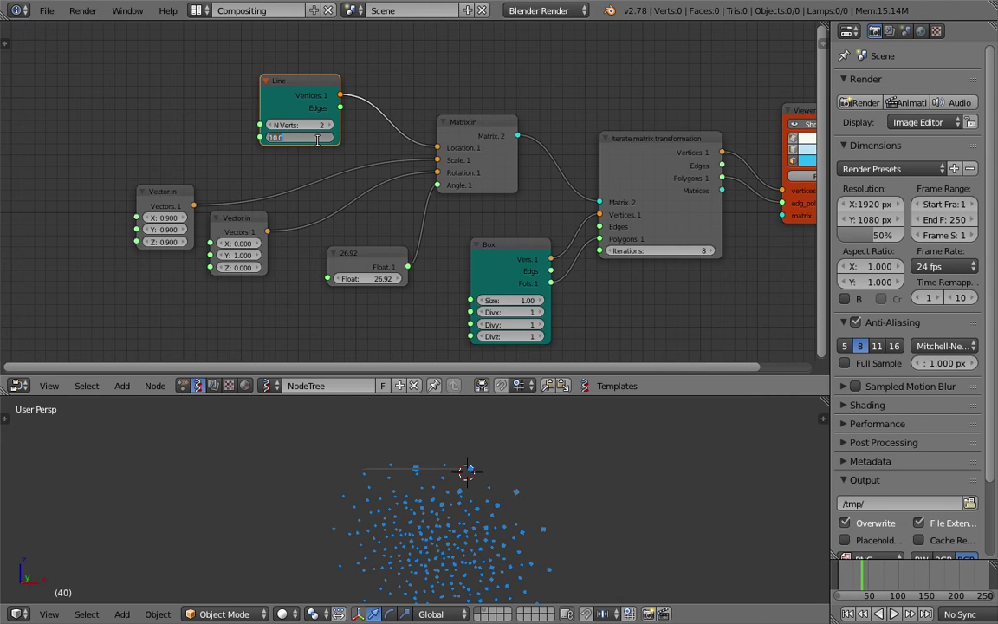
text(20)
key(Return)
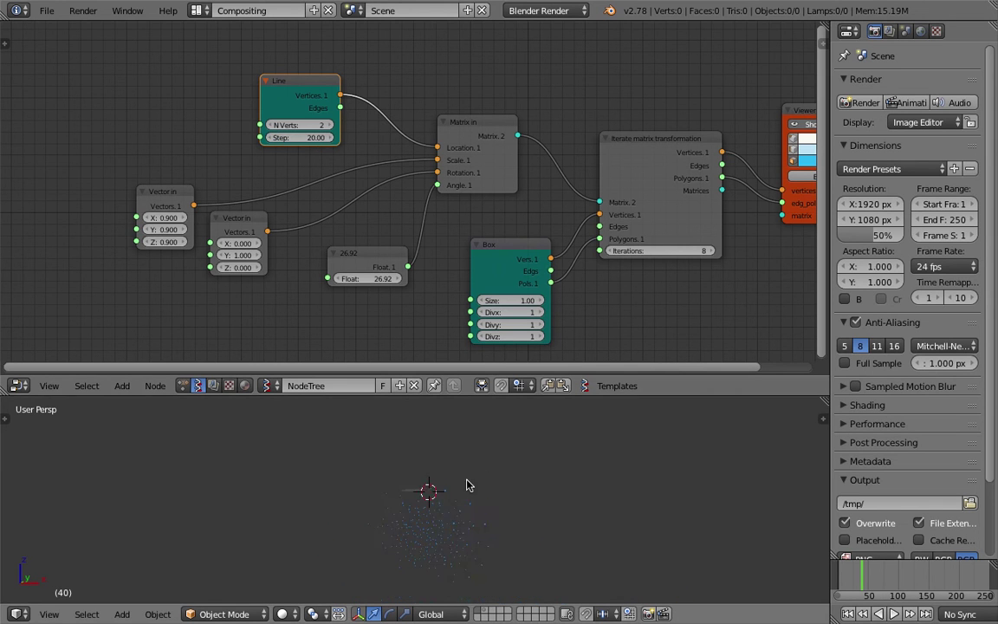
Step: Set the Line node's Step to 1 to pull the box copies close together
click(308, 137)
text(1)
key(Return)
scroll(450, 461, up, 6)
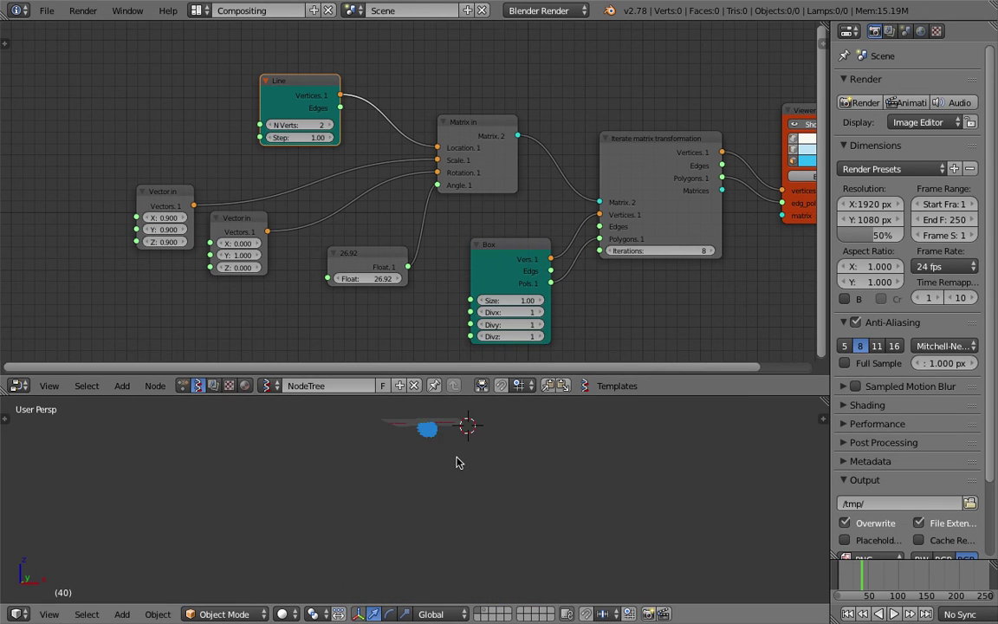
shift+middle_drag(458, 462, 463, 481)
scroll(462, 486, up, 6)
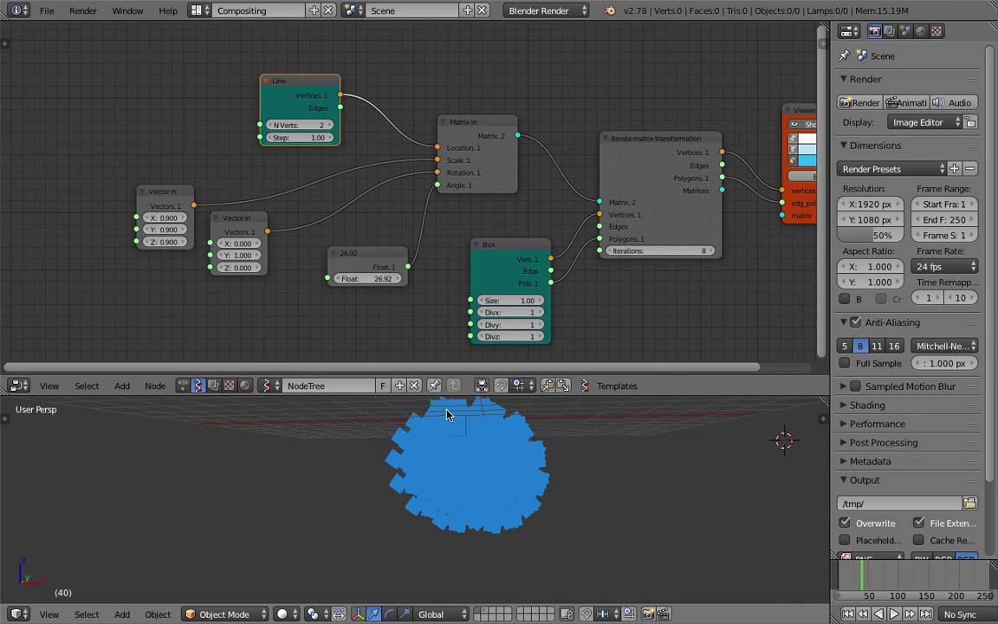
drag(164, 217, 165, 241)
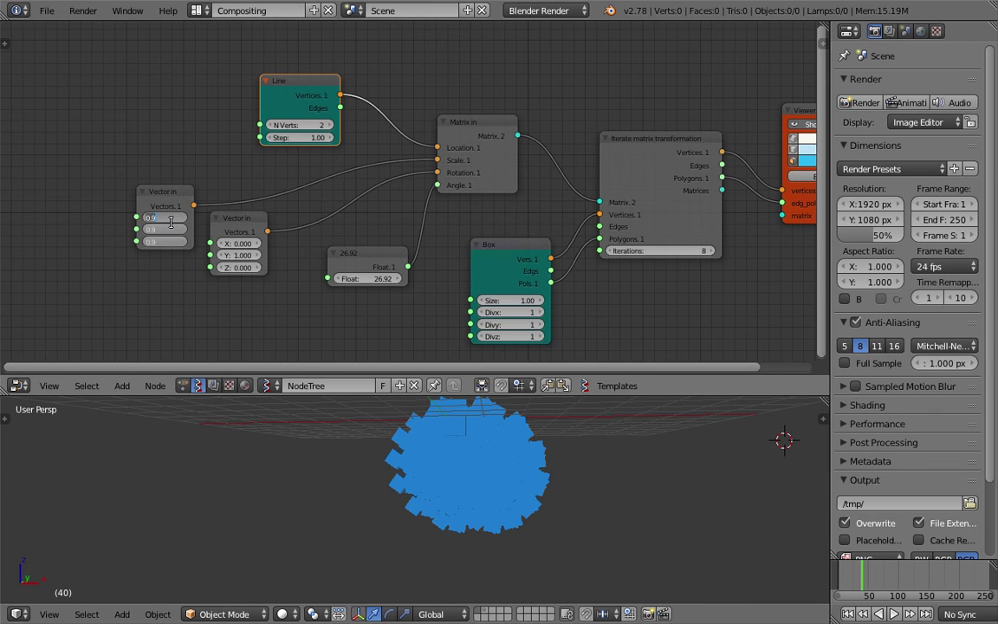
key(Return)
mouse_move(552, 472)
middle_down()
mouse_move(512, 510)
mouse_move(461, 523)
mouse_move(542, 534)
mouse_move(568, 469)
mouse_move(540, 523)
mouse_move(461, 508)
mouse_move(470, 559)
mouse_move(401, 444)
middle_up()
key(z)
key(z)
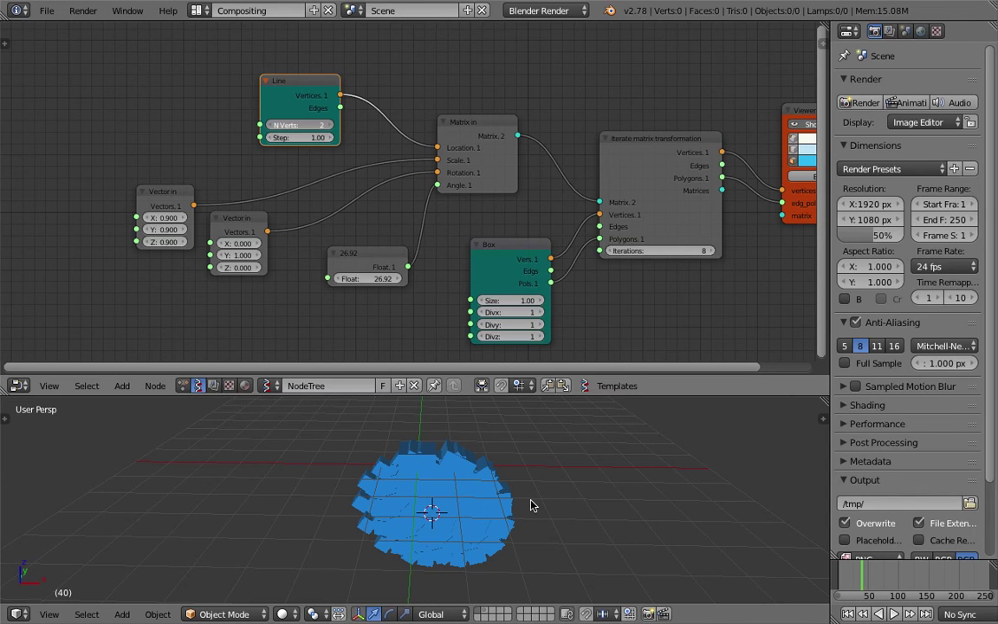
Step: Raise the Line node's N Verts to 3
click(327, 125)
middle_drag(523, 493, 523, 458)
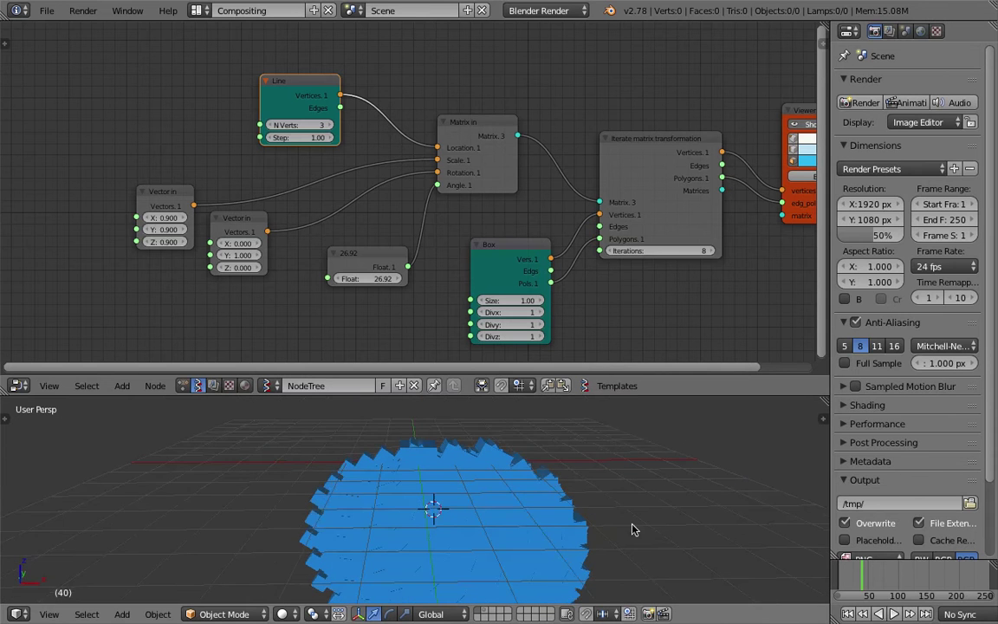
key(Home)
middle_drag(542, 289, 509, 289)
scroll(523, 278, down, 1)
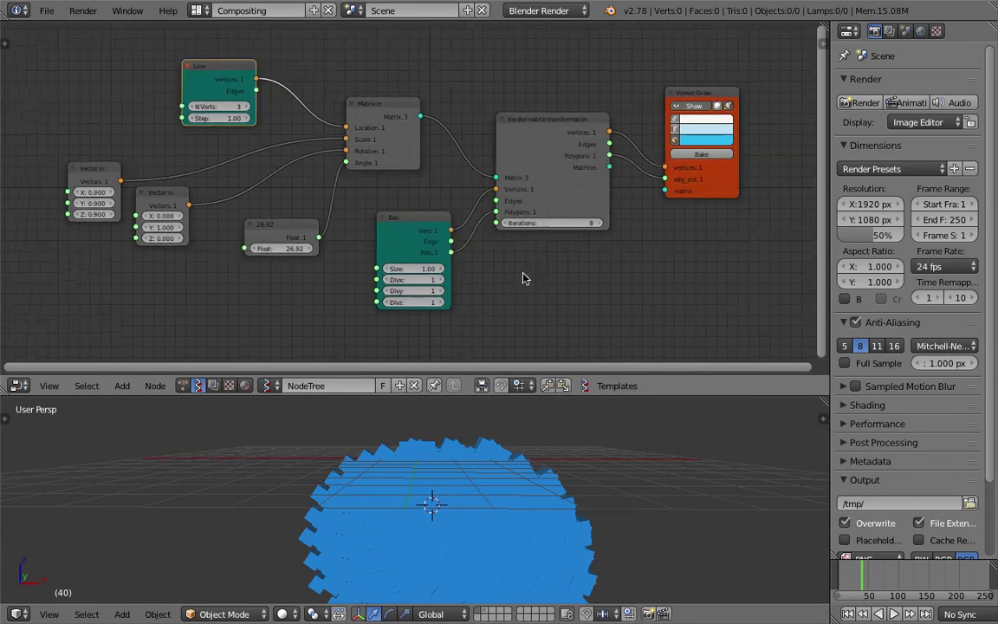
Step: Set the Line node's N Verts to 2, and delete the Line node from the tree
click(205, 107)
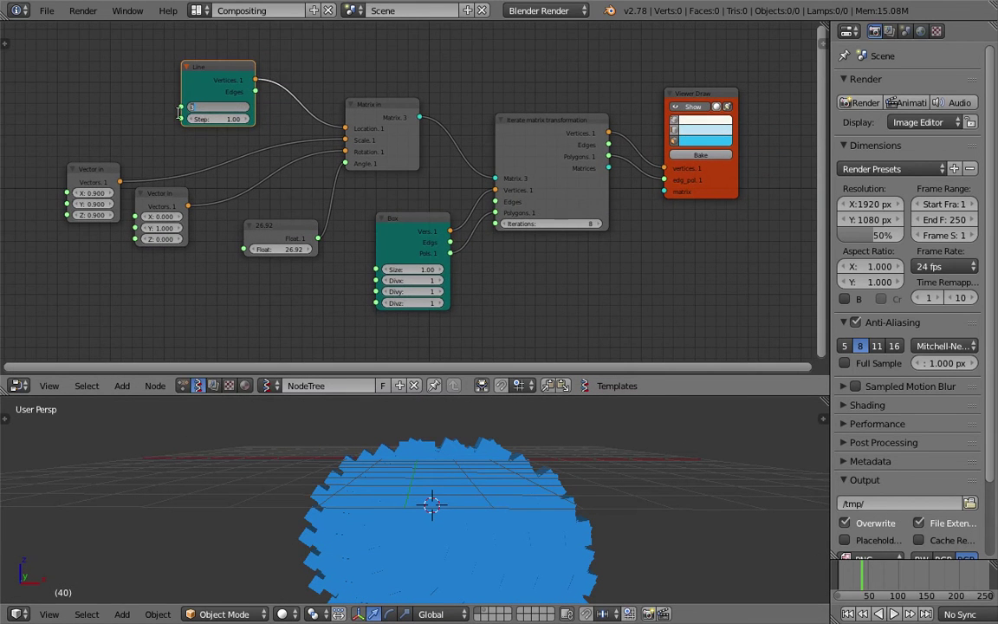
text(2)
key(Return)
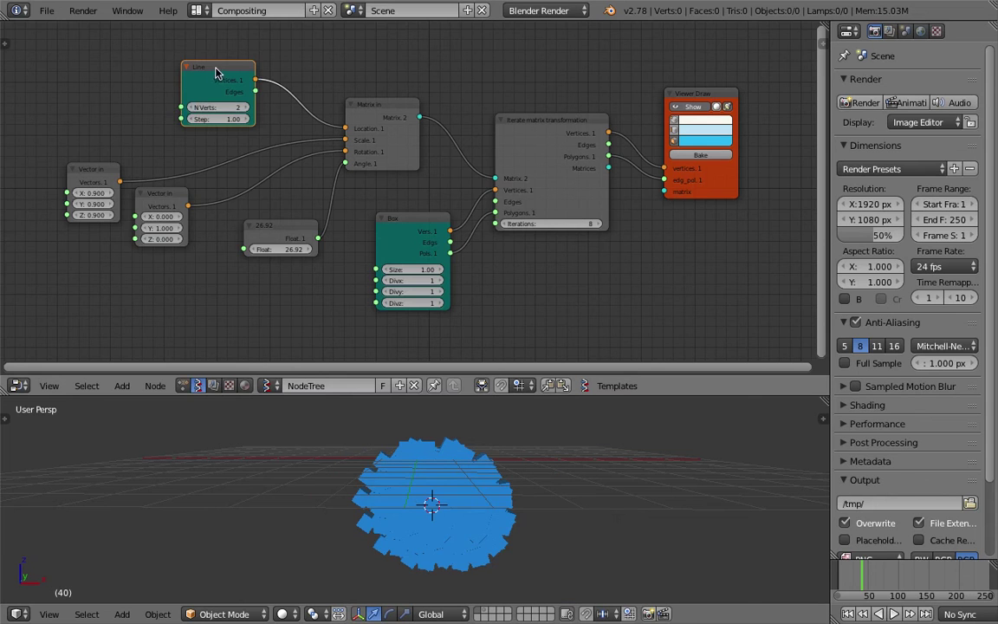
key(x)
key(shift+a)
click(243, 90)
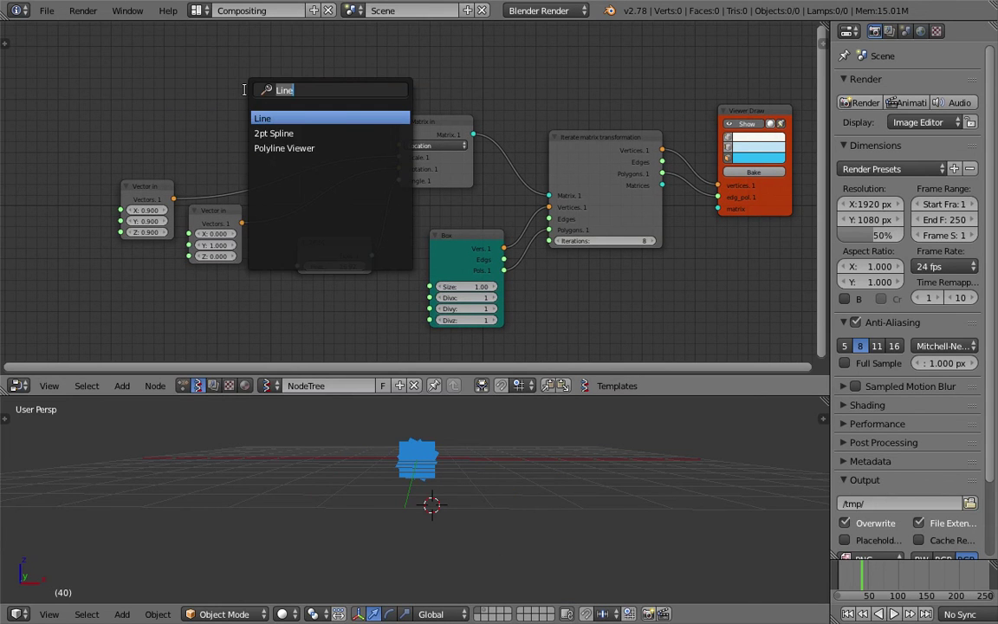
text(vect)
key(Down)
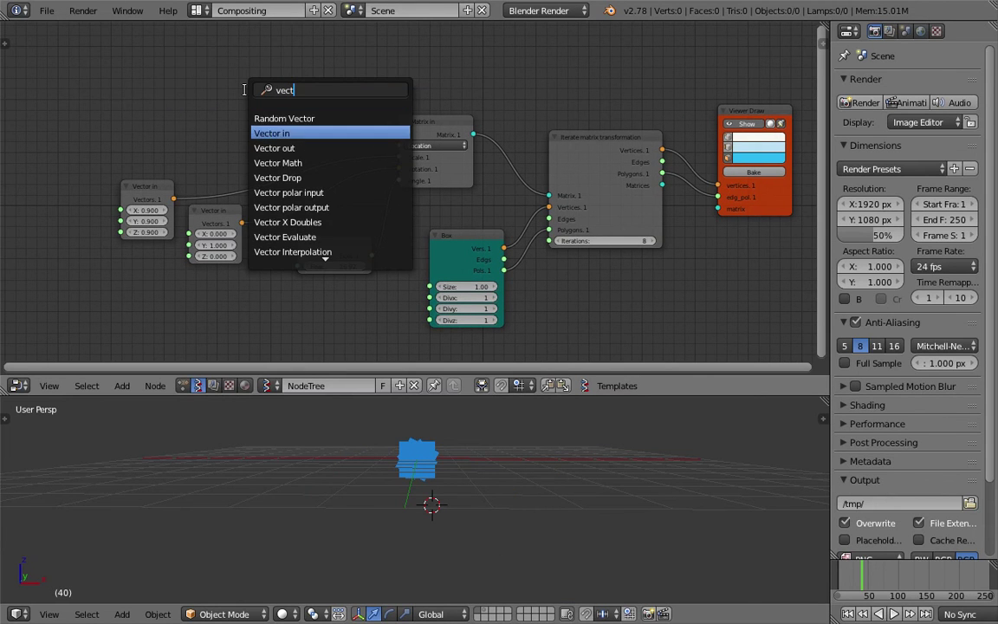
key(Return)
click(244, 89)
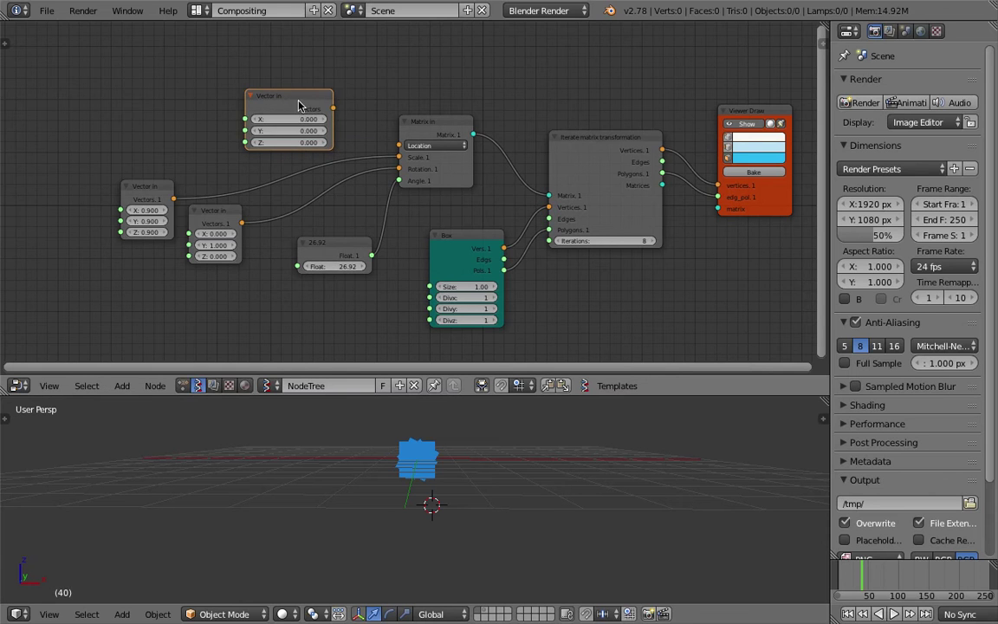
key(x)
Step: Add a Random Vector node and connect its Random output to Matrix in's Location input
key(shift+a)
click(258, 92)
text(random)
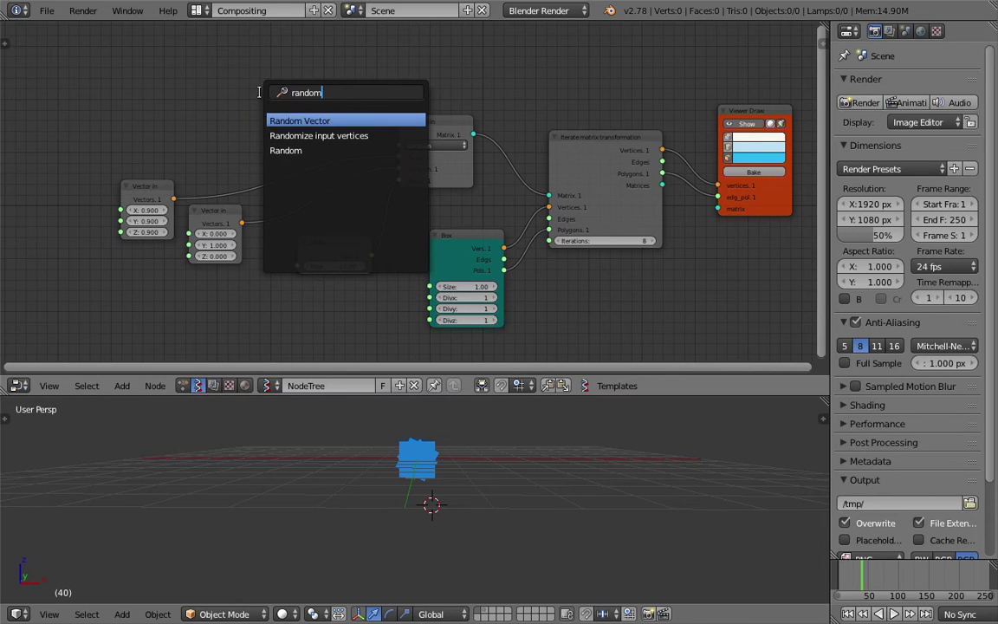
key(Down)
key(Up)
key(Return)
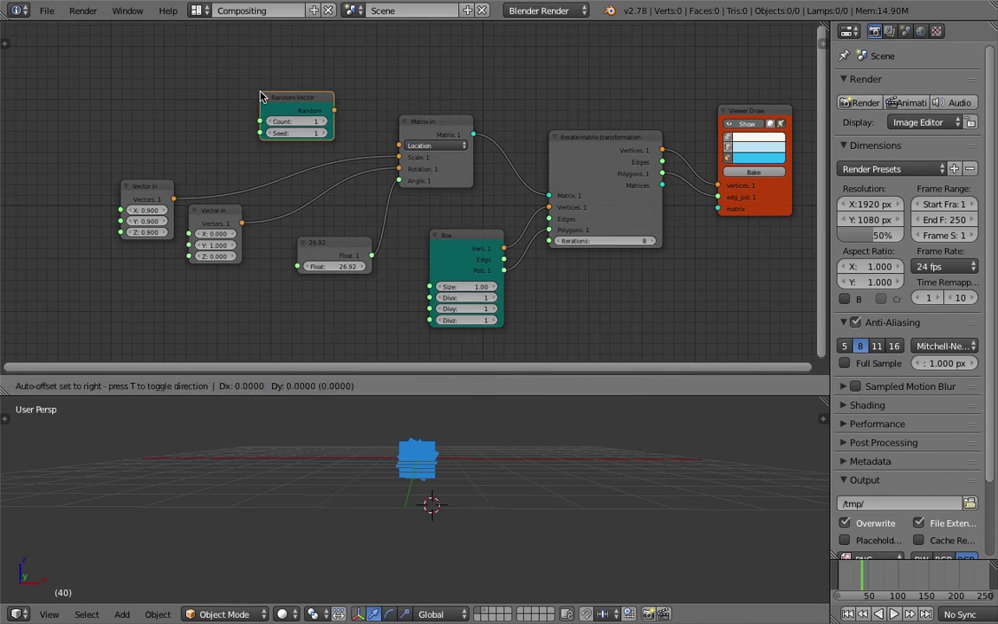
click(260, 97)
drag(333, 110, 376, 157)
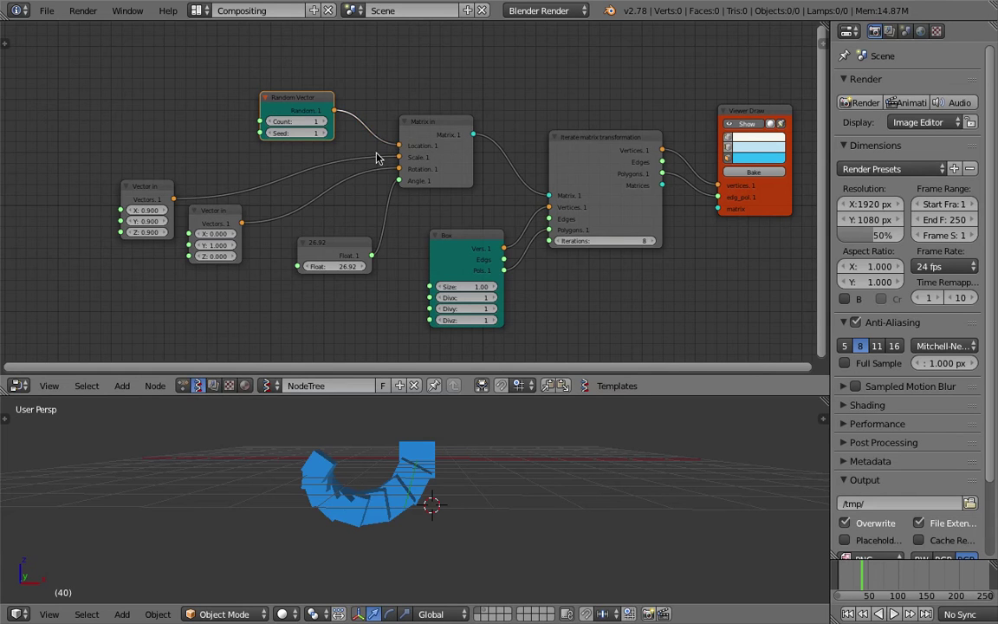
Step: Save the scene over the existing iterate_matrix_002.blend file
key(ctrl+s)
click(434, 154)
middle_drag(412, 451, 414, 492)
middle_drag(386, 289, 367, 269)
key(ctrl+s)
click(367, 268)
scroll(510, 246, up, 1)
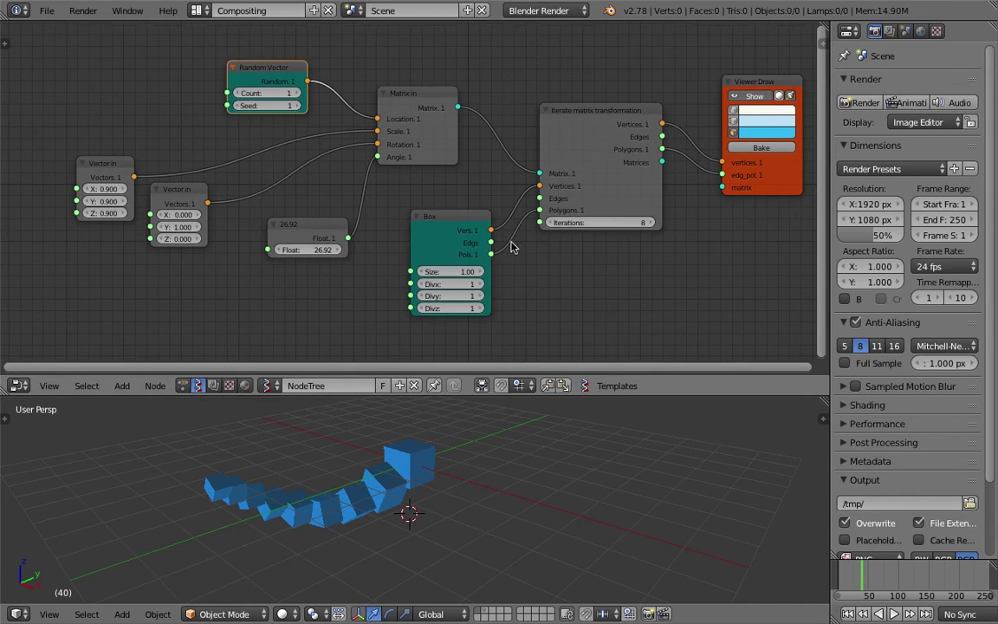
Step: Set the Iterate matrix transformation's Iterations to 5 and save over the existing file
click(591, 225)
text(5)
key(Return)
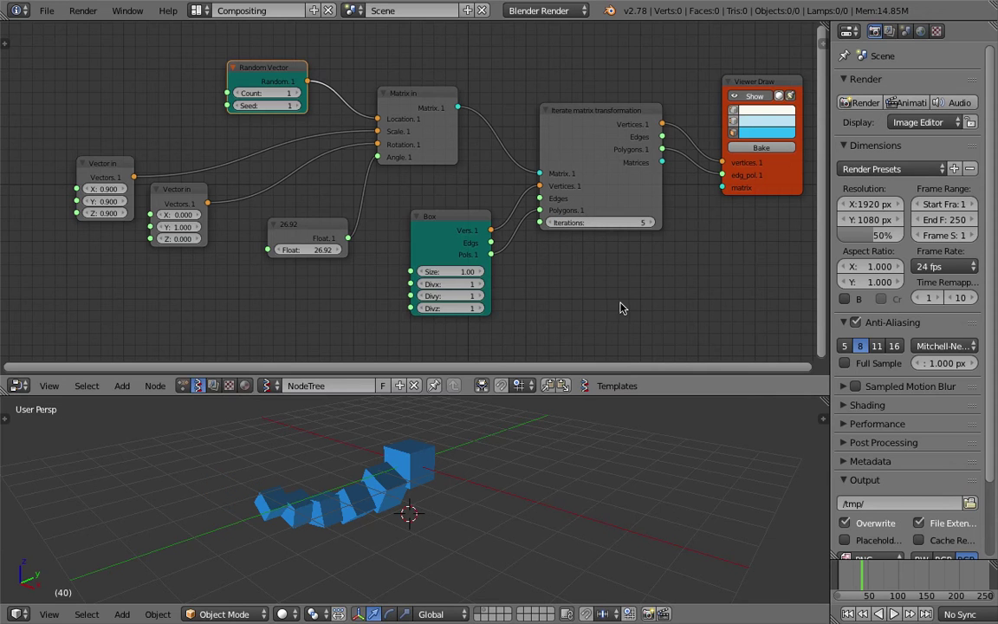
key(ctrl+s)
click(360, 459)
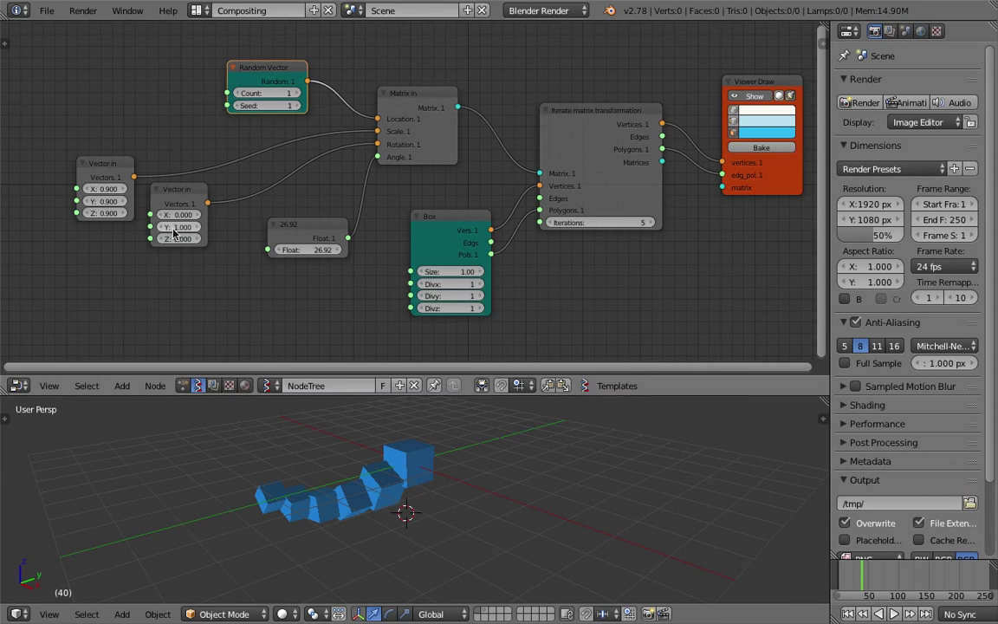
Step: Set X, Y and Z of the Vector in node feeding Scale to 0.8, and shift the Box node slightly up
drag(116, 191, 116, 213)
text(0.8)
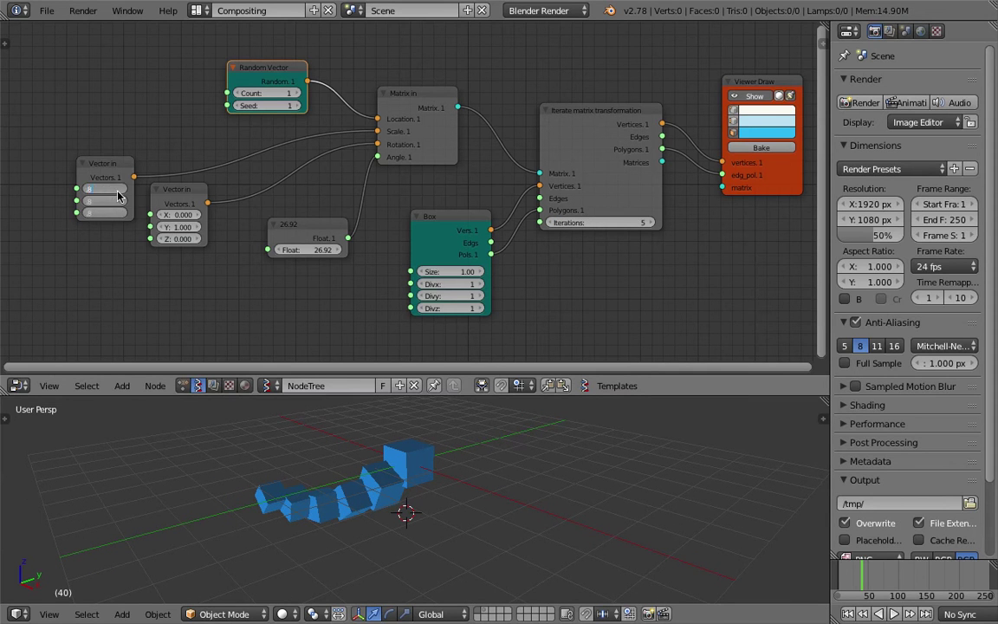
key(Return)
middle_drag(468, 503, 461, 436)
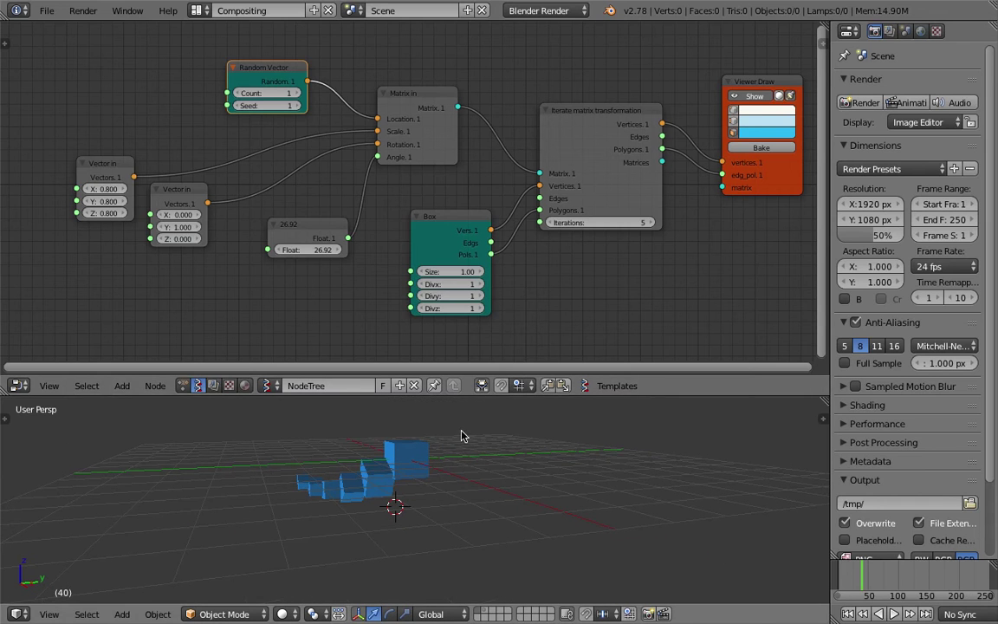
drag(457, 225, 446, 213)
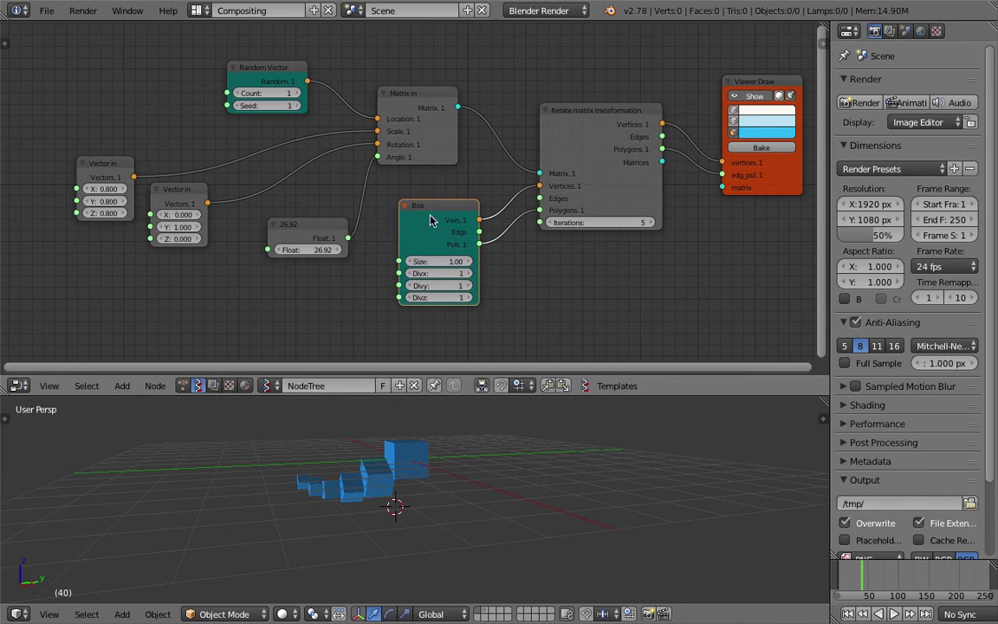
Step: Raise the Random Vector node's Count one at a time up to 5, examining the box cluster from several angles
click(299, 94)
middle_drag(464, 429, 485, 450)
click(300, 94)
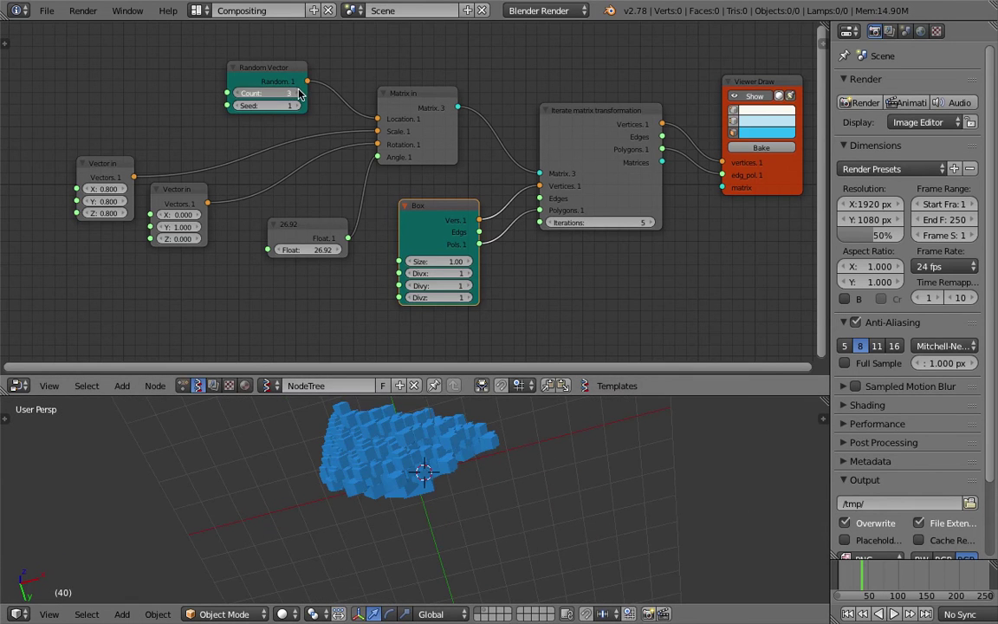
click(301, 94)
middle_drag(469, 556, 473, 579)
click(296, 94)
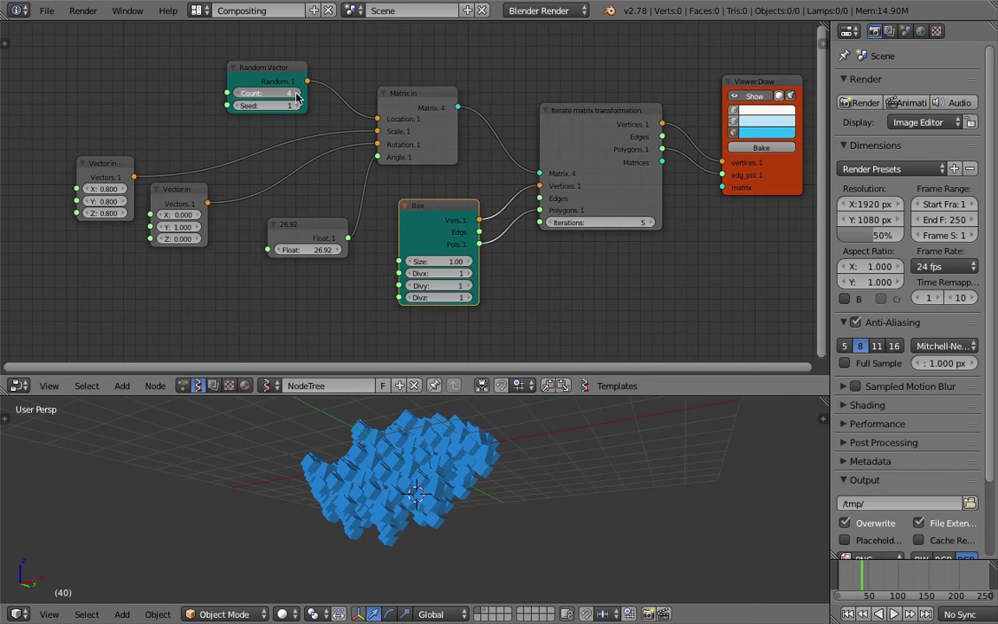
click(300, 97)
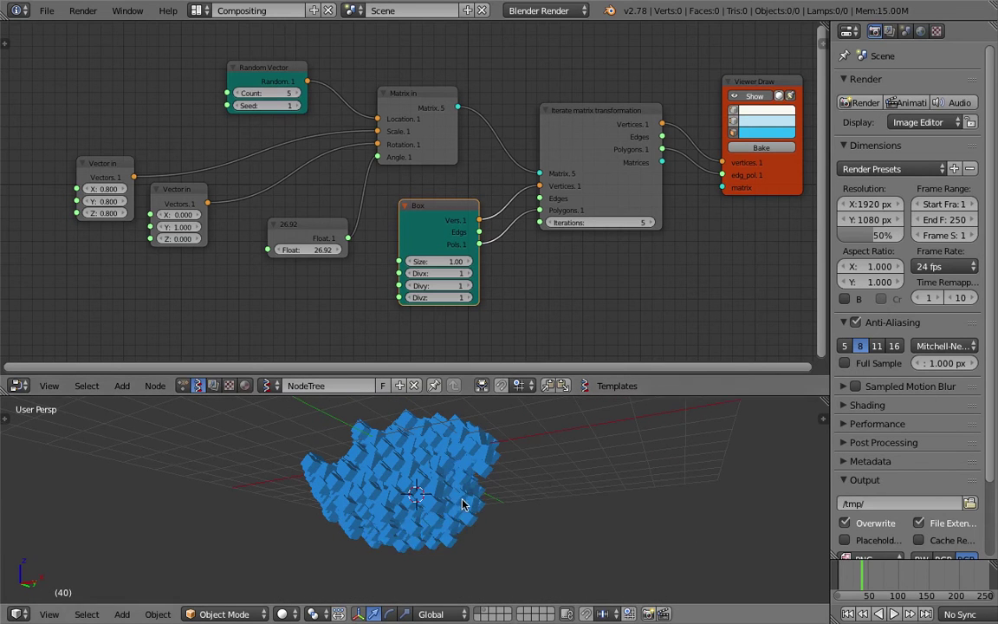
middle_drag(541, 479, 475, 569)
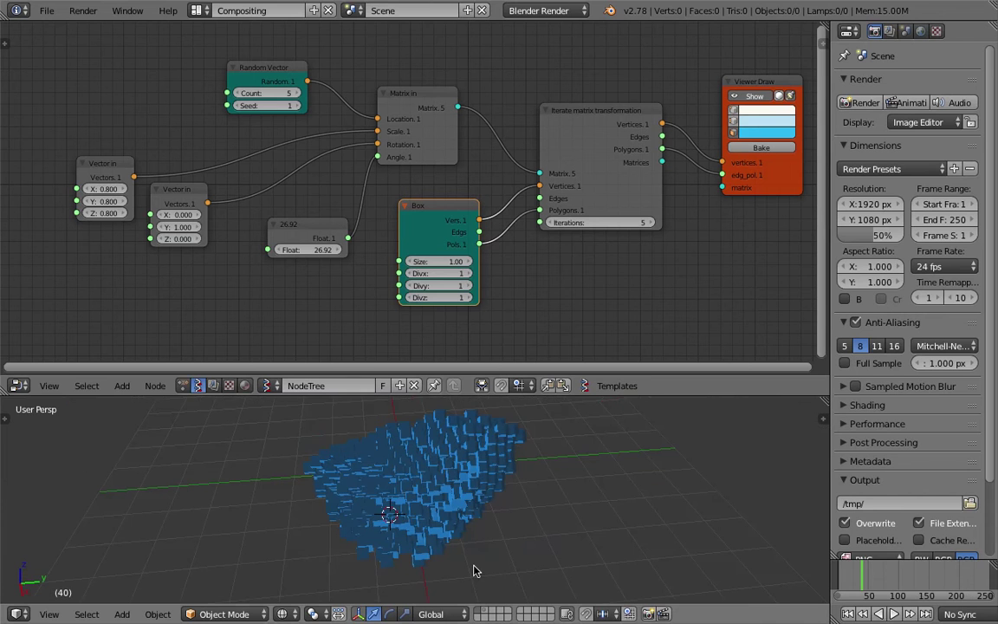
Step: Set the Random Vector node's Count to 1 and move the node slightly higher in the tree
click(261, 93)
text(1)
key(Return)
drag(269, 81, 275, 61)
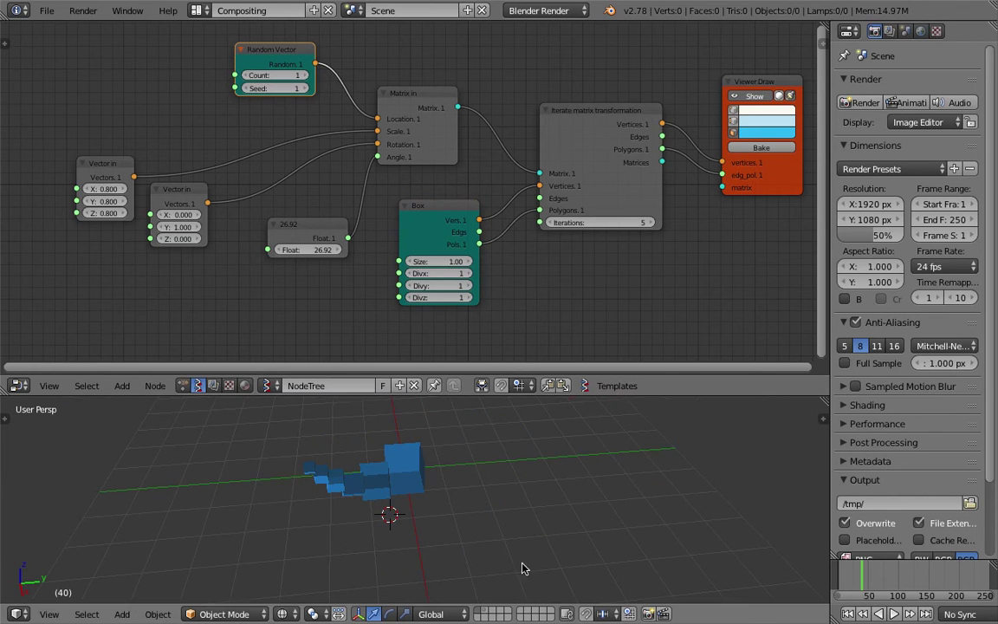
Step: Save the single-branch box chain over iterate_matrix_002.blend
middle_drag(525, 568, 530, 496)
key(ctrl+s)
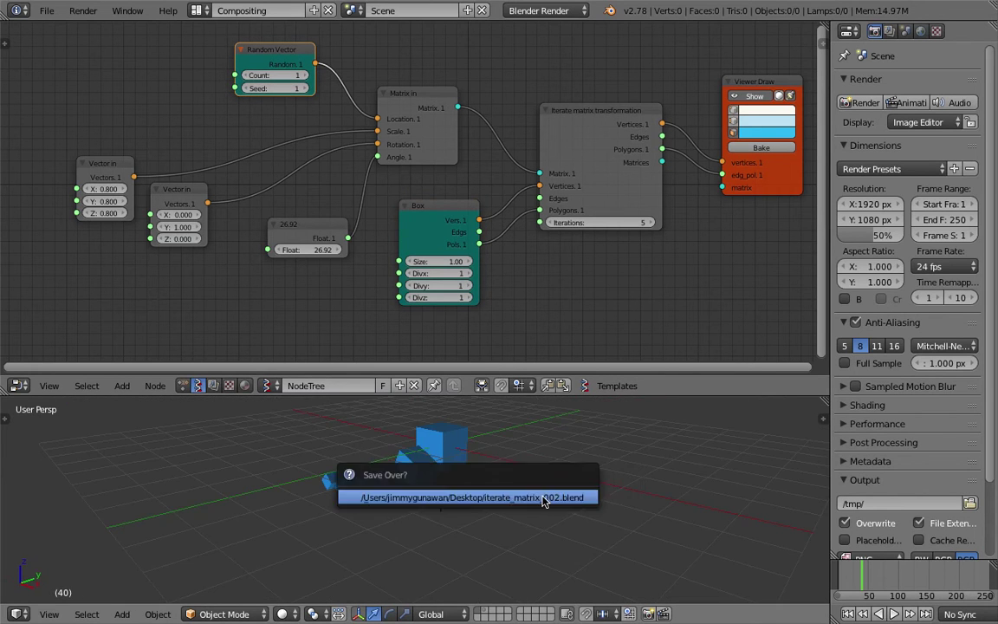
click(537, 498)
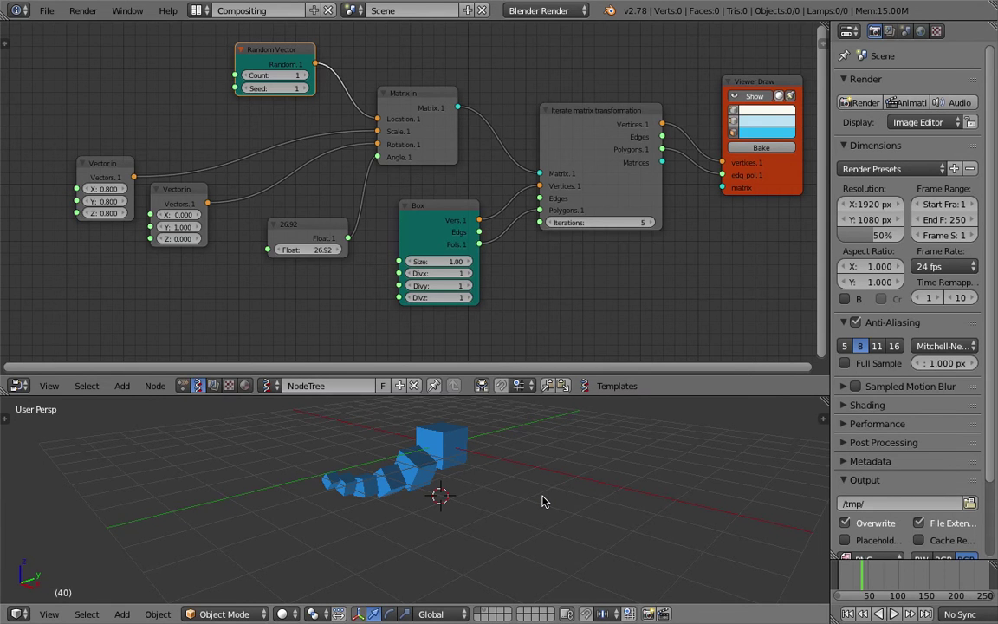
Step: Nudge the Box node slightly up and raise the Random Vector node's Seed to 117
drag(463, 209, 457, 198)
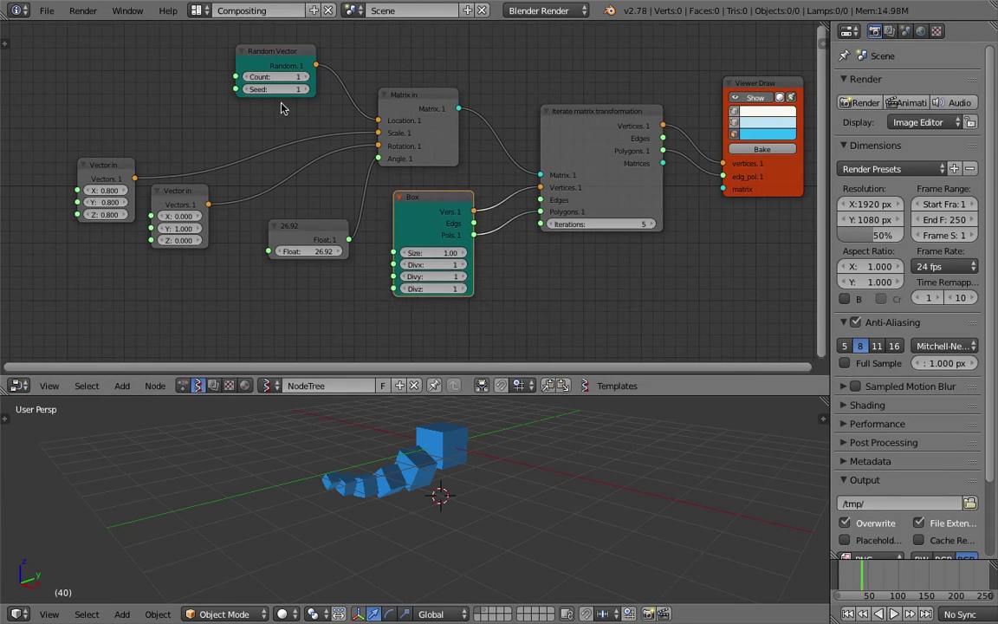
drag(294, 90, 353, 89)
drag(281, 89, 363, 88)
middle_drag(537, 159, 501, 161)
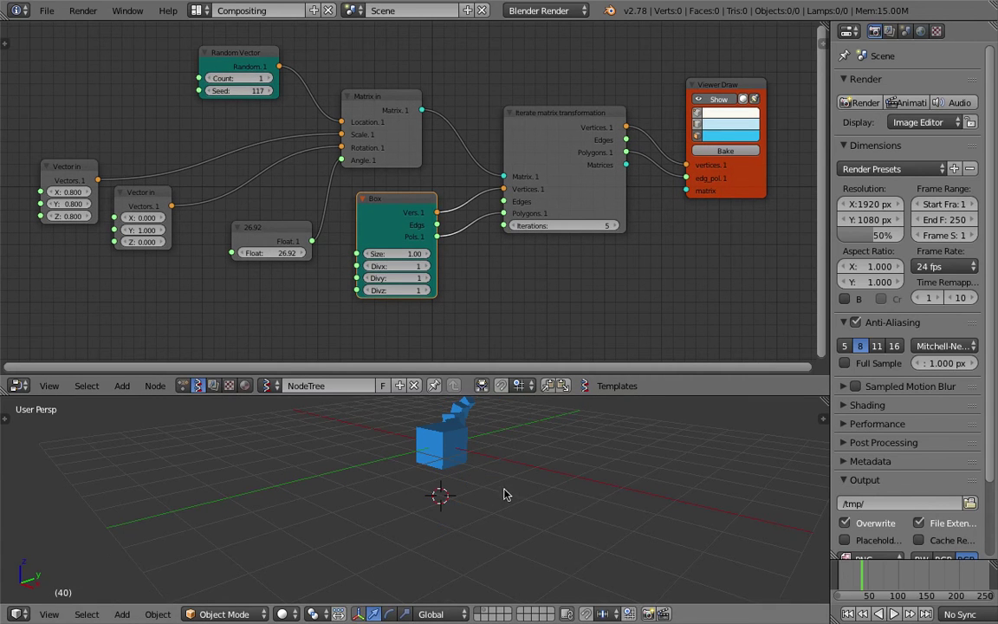
Step: Raise the Random Vector node's Seed to 198 and save over iterate_matrix_002.blend
middle_drag(505, 495, 439, 512)
drag(251, 90, 334, 90)
key(ctrl+s)
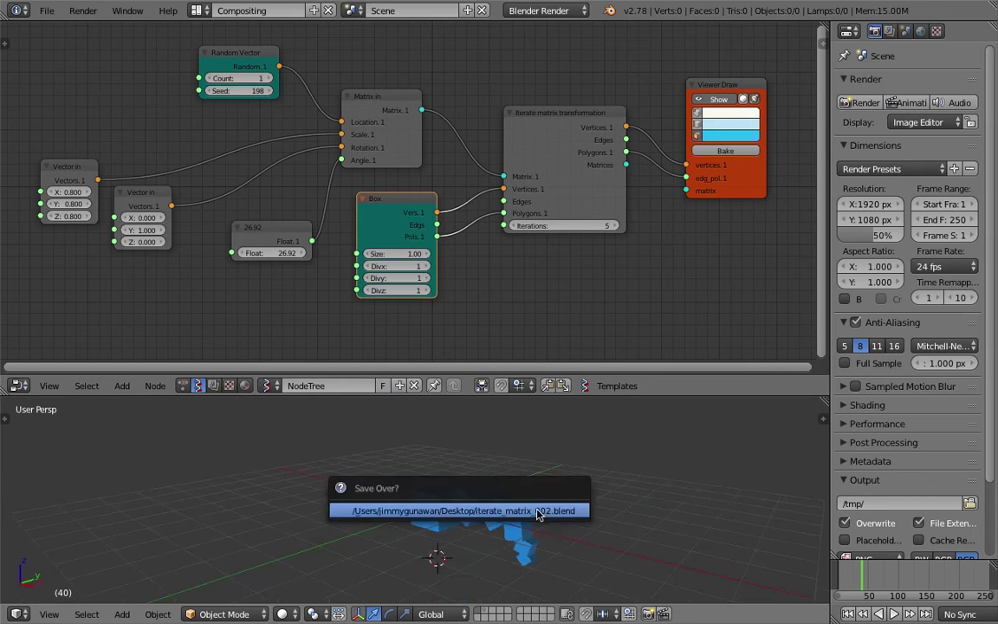
click(537, 510)
middle_drag(537, 510, 492, 473)
key(ctrl+s)
click(494, 472)
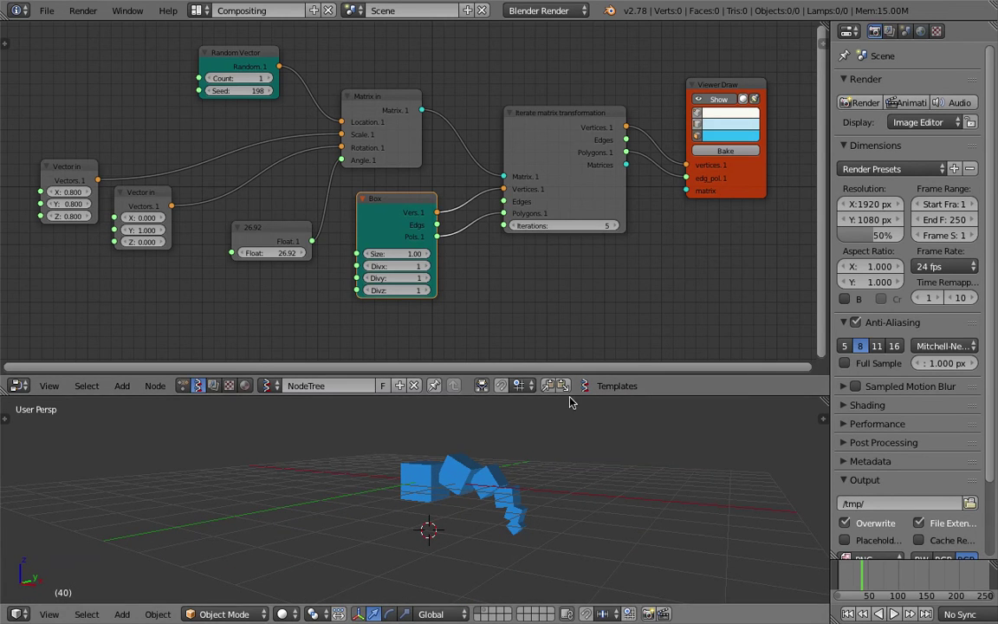
Step: Enlarge the 3D viewport's height and raise the Random Vector node's Seed to 231
drag(571, 395, 570, 357)
middle_drag(586, 397, 565, 443)
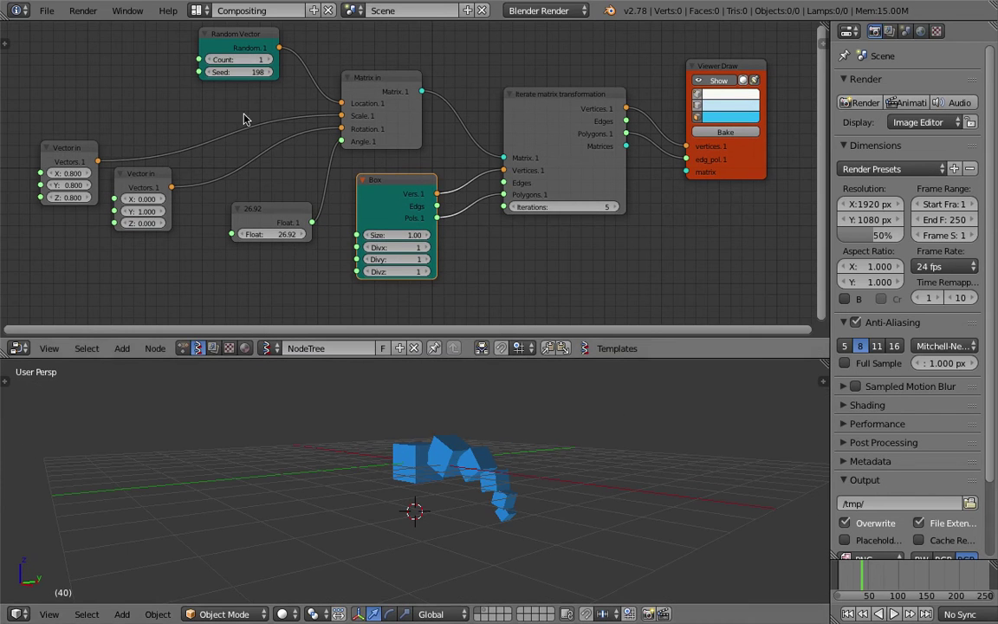
drag(239, 72, 268, 72)
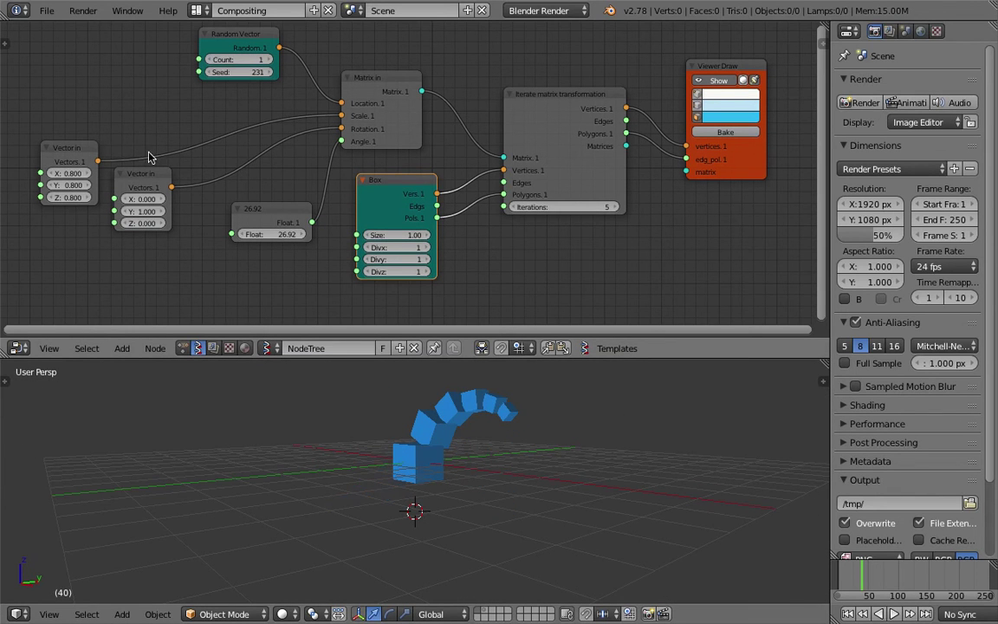
Step: Rearrange the scale and rotation Vector in nodes so they sit clearly spaced before the Matrix in node
drag(141, 173, 156, 181)
drag(89, 153, 104, 120)
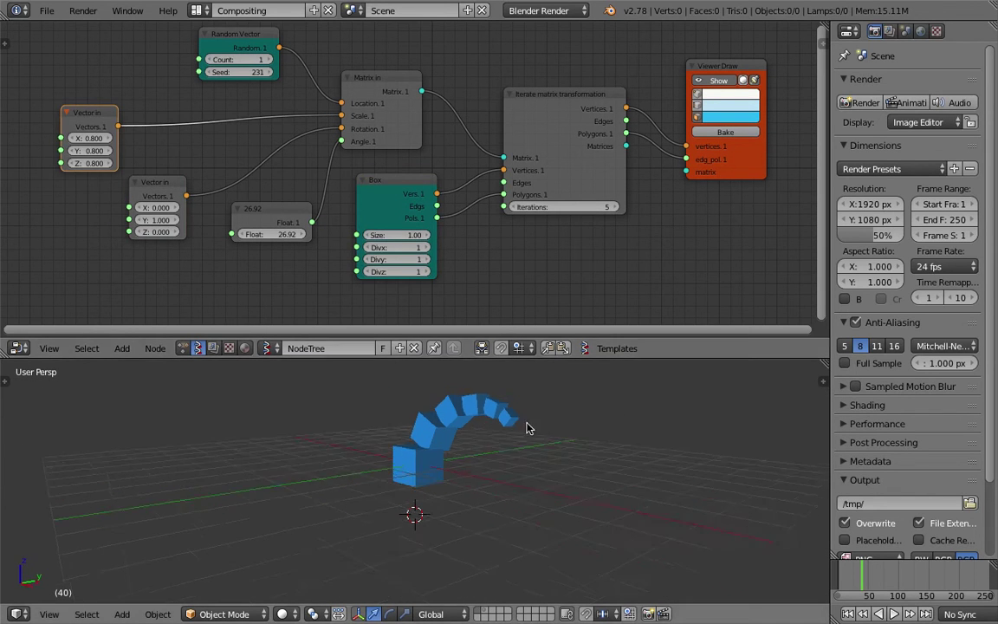
middle_drag(525, 426, 530, 447)
middle_drag(303, 187, 413, 210)
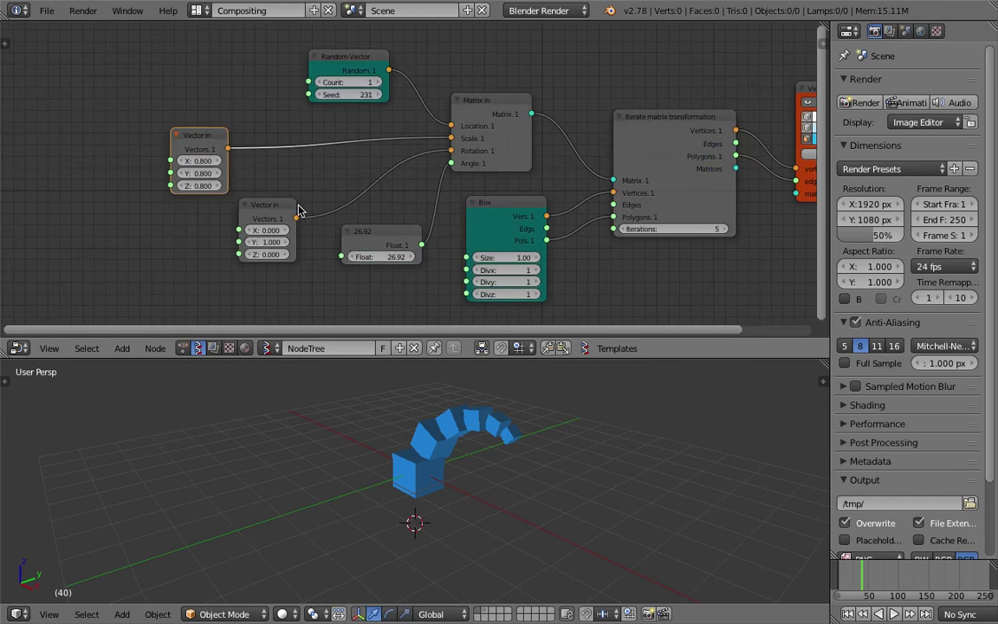
click(273, 209)
drag(274, 206, 258, 212)
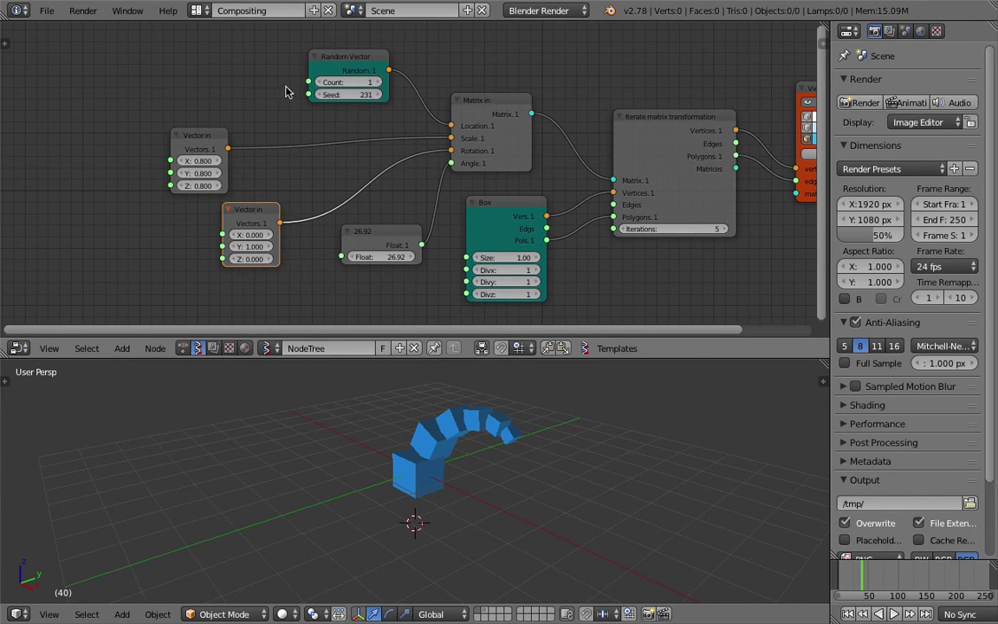
Step: Cut the Random Vector node's link to Matrix in's Location and move the node away from Matrix in
drag(338, 60, 273, 64)
ctrl+drag(351, 94, 376, 73)
drag(313, 71, 217, 64)
Step: Add a Vector in node above Matrix in and connect its Vectors output to the Location input
key(alt+space)
text(vec)
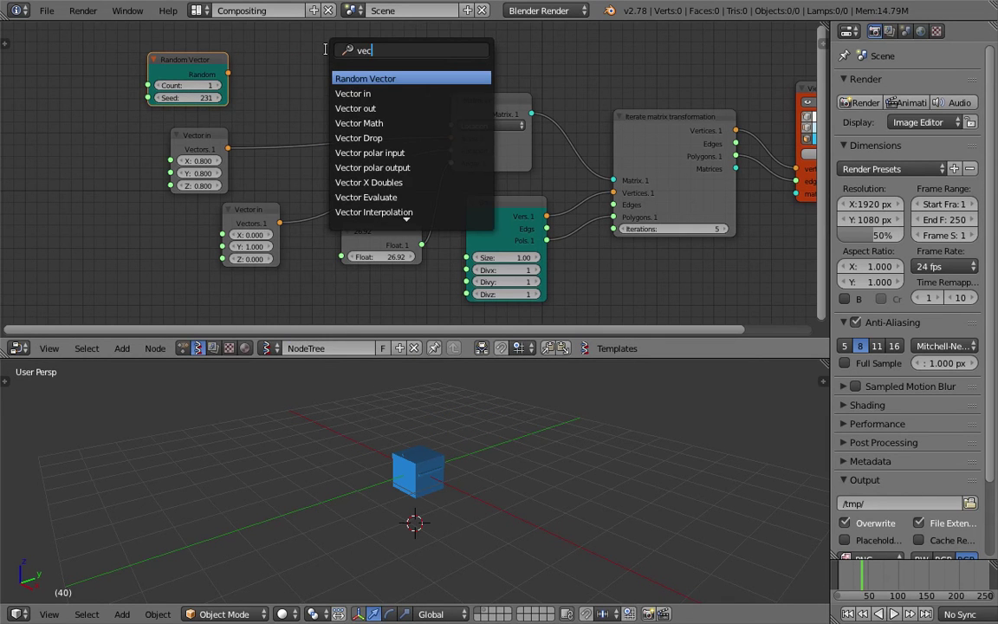
key(Down)
key(Return)
click(345, 59)
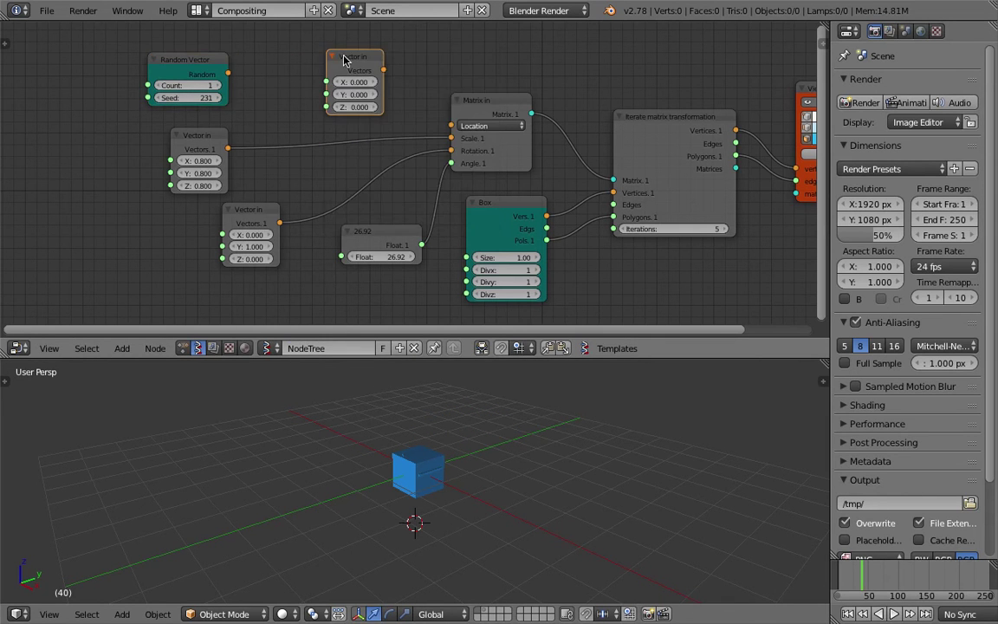
drag(382, 70, 450, 126)
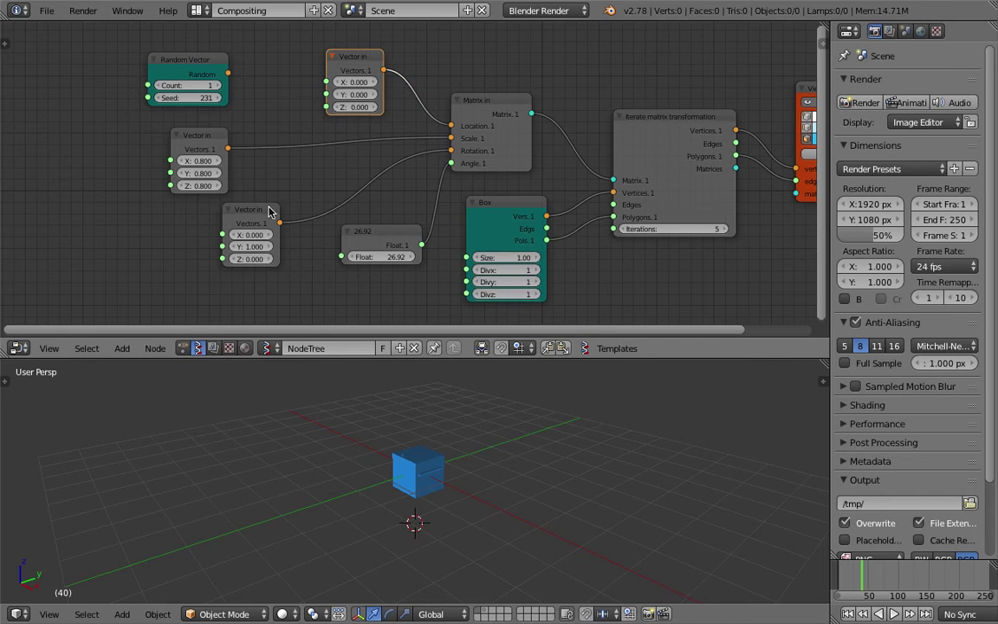
Step: Replace the rotation Vector in node with the Random Vector node, connected to Matrix in's Rotation, and set its Count to 10
click(266, 215)
key(x)
drag(202, 63, 269, 227)
drag(295, 233, 451, 150)
middle_drag(528, 412, 505, 412)
click(264, 246)
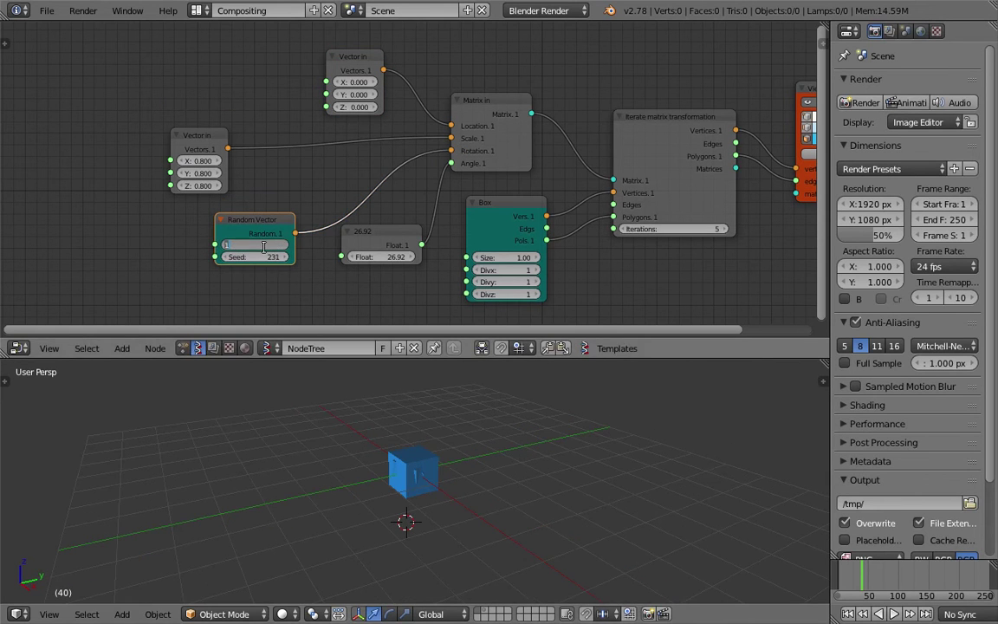
text(10)
key(ctrl+Left)
drag(383, 179, 365, 163)
click(918, 8)
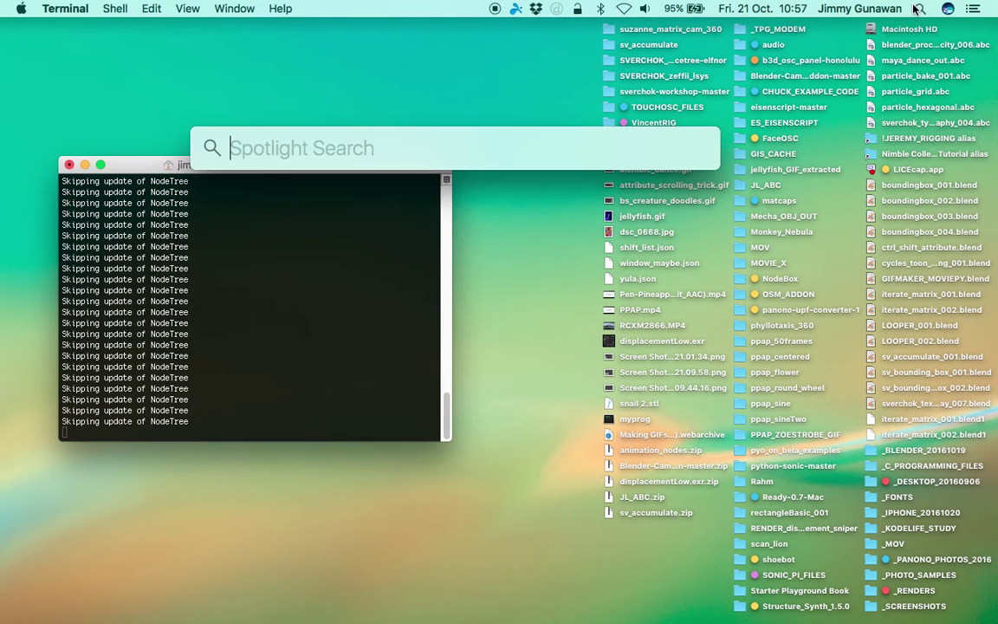
click(918, 9)
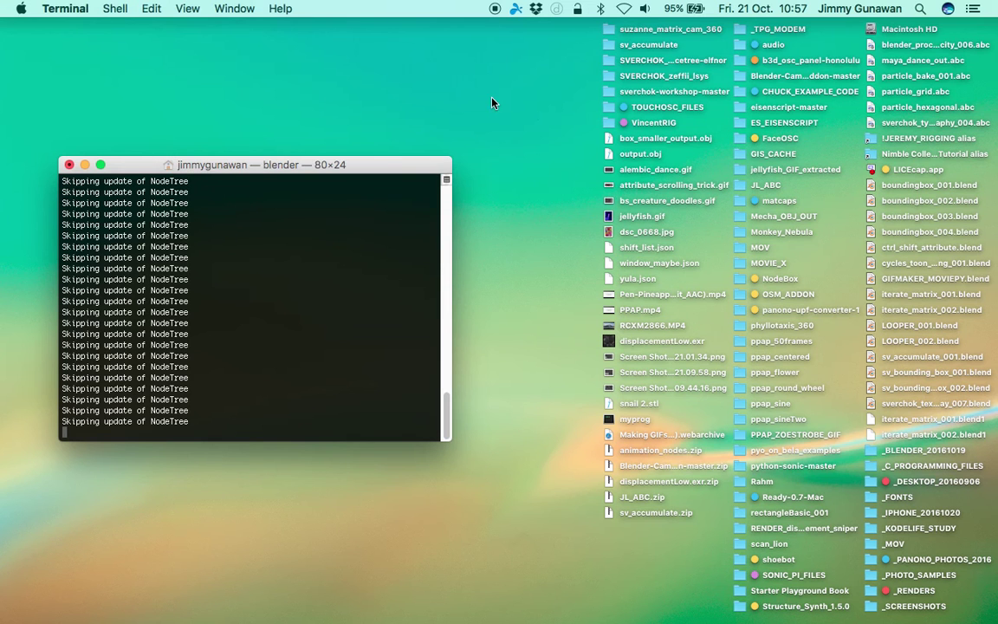
click(517, 10)
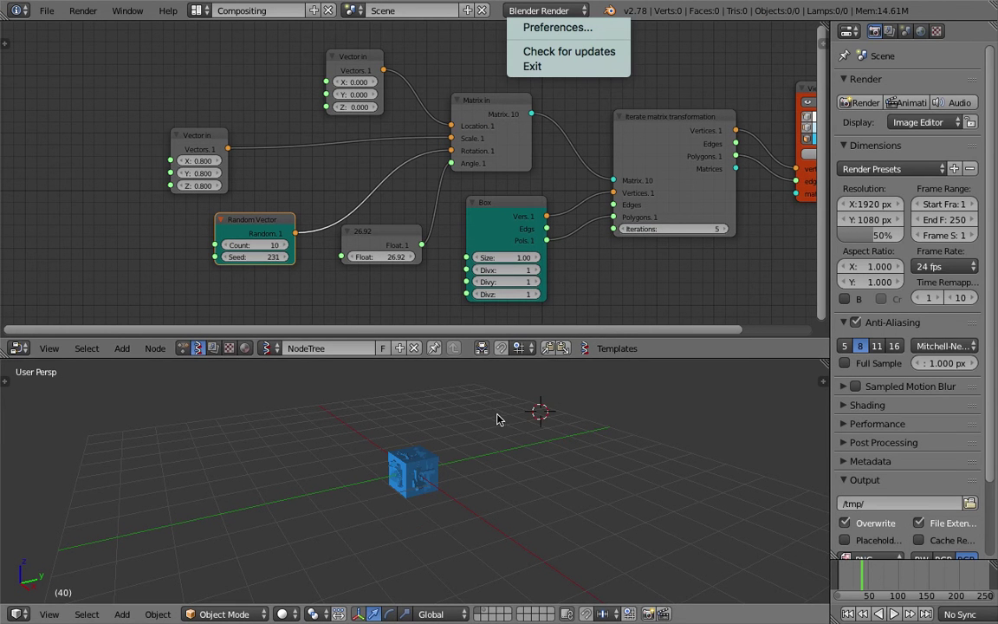
click(540, 413)
scroll(421, 456, right, 2)
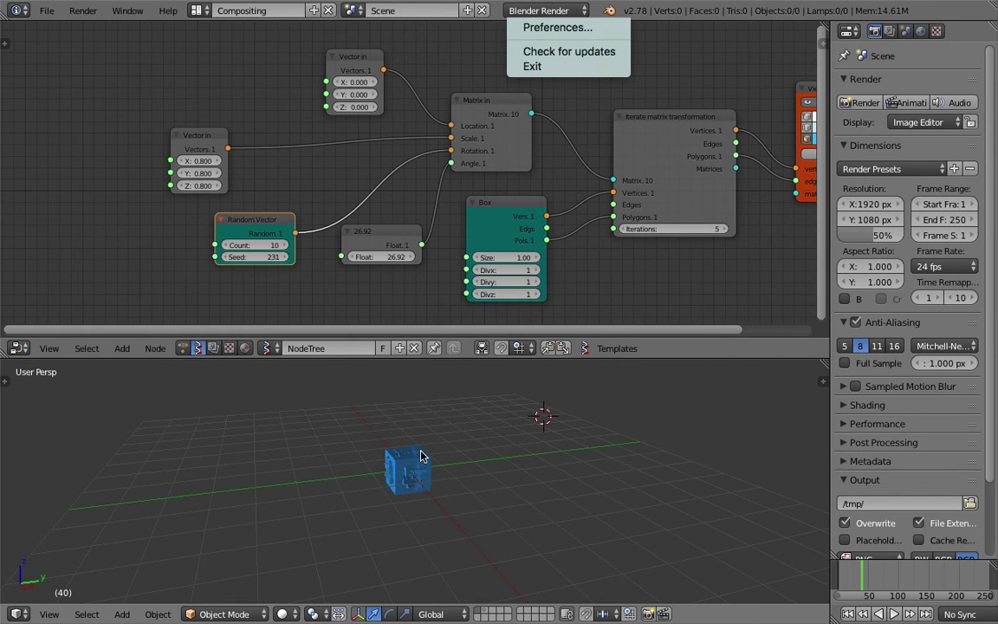
Step: Disconnect the Random Vector node from Matrix in's Rotation input and delete the node
middle_drag(689, 260, 613, 267)
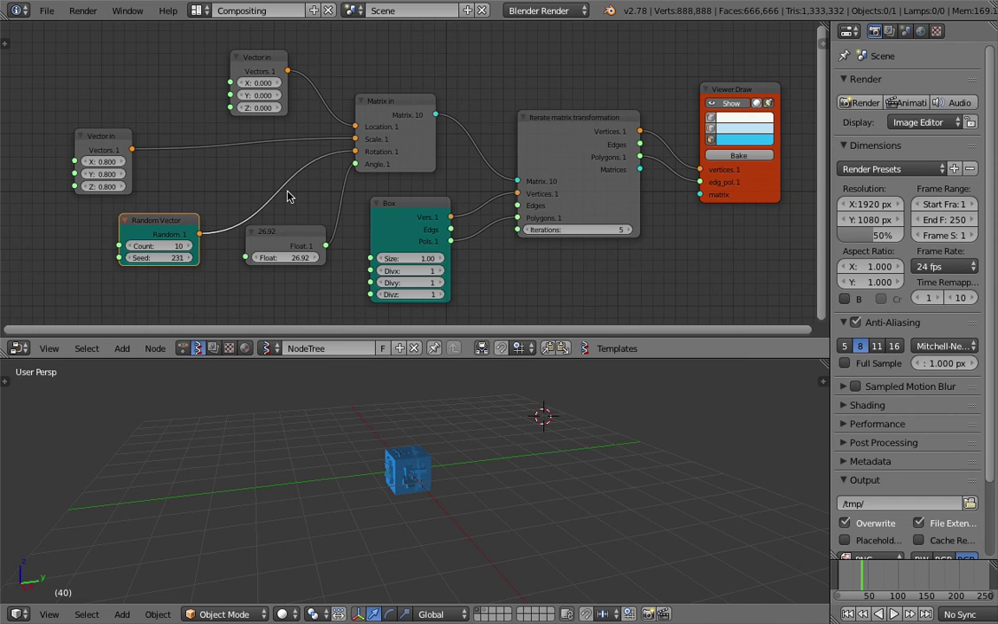
ctrl+drag(285, 171, 294, 190)
ctrl+right_drag(294, 194, 294, 197)
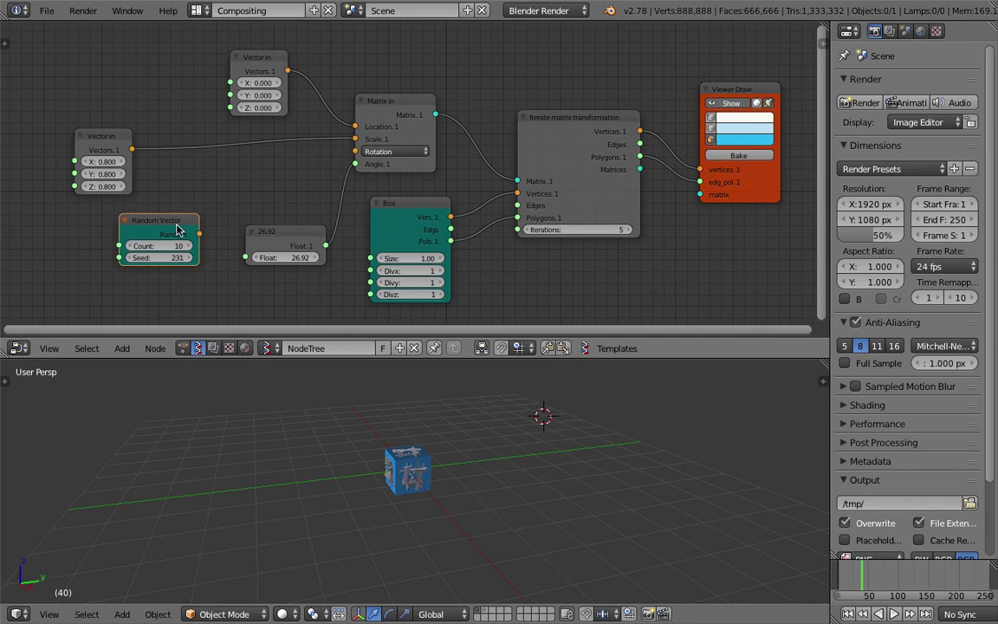
key(x)
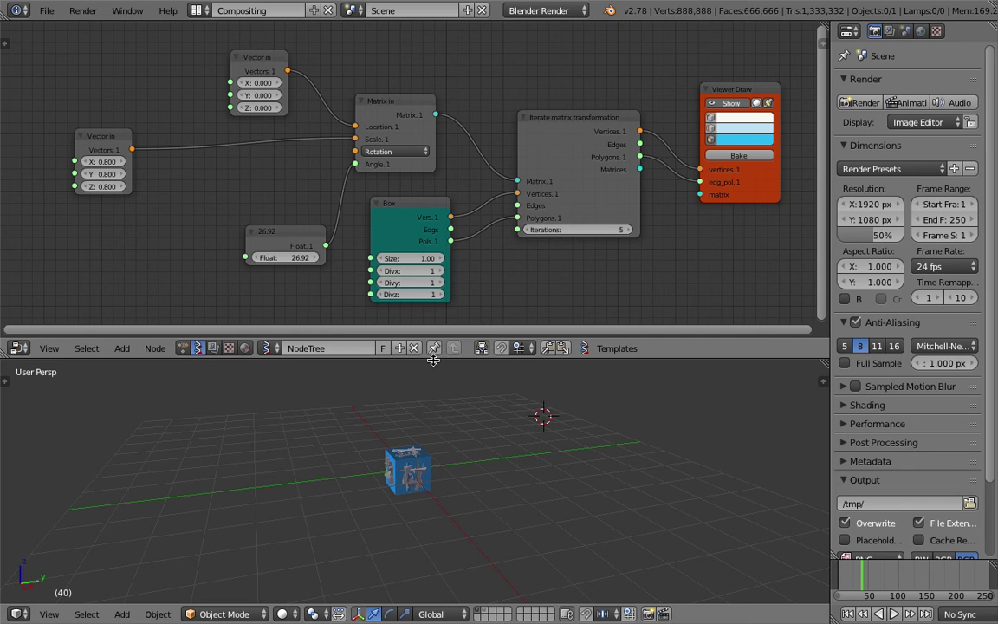
Step: Enlarge the 3D viewport's height slightly and turn off the Viewer Draw node's preview
drag(433, 357, 434, 342)
scroll(440, 393, up, 4)
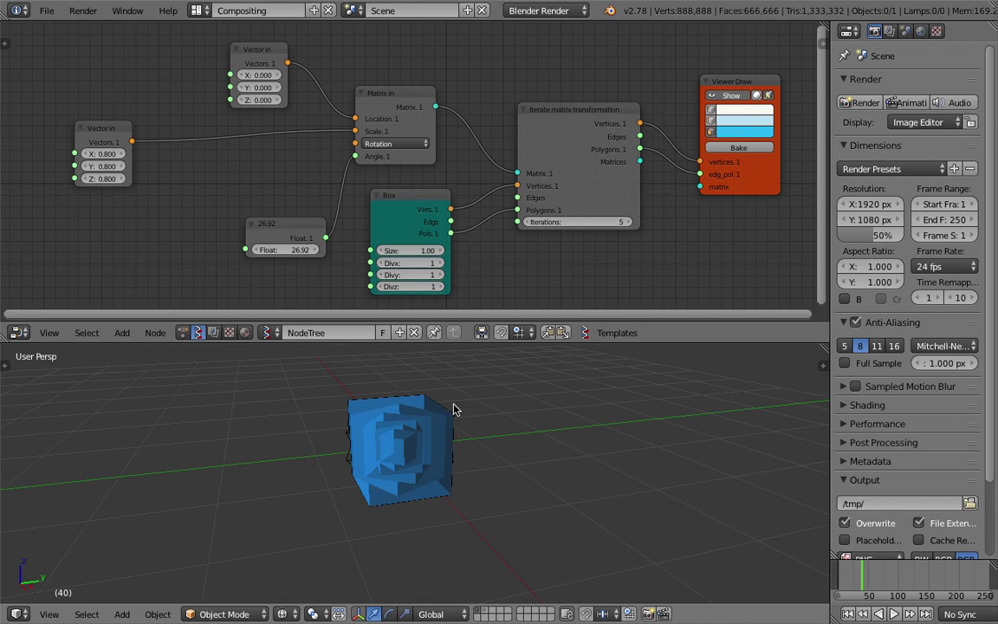
middle_drag(456, 407, 394, 405)
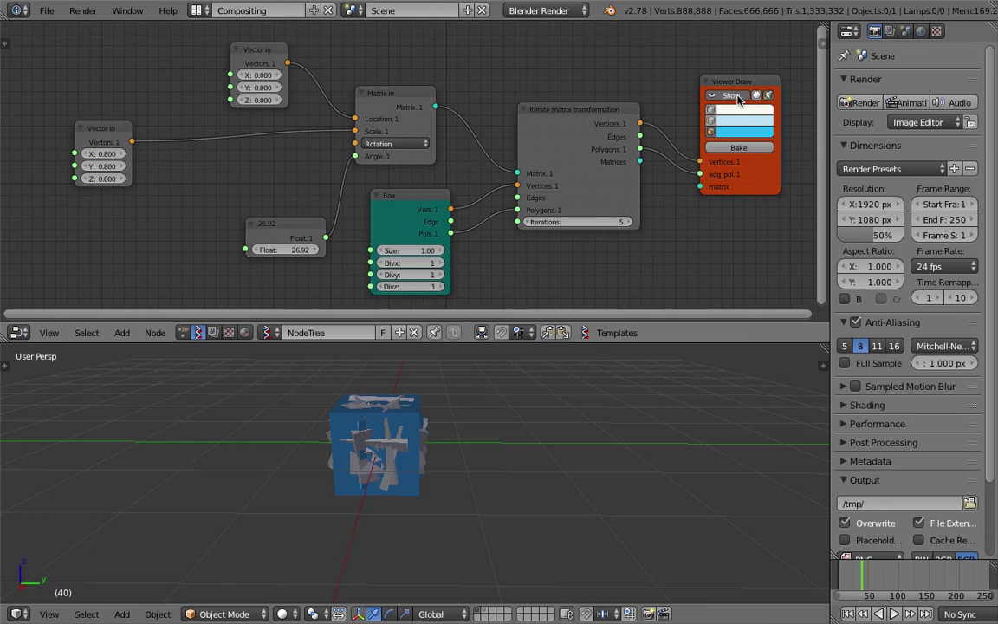
click(736, 98)
middle_drag(468, 415, 417, 437)
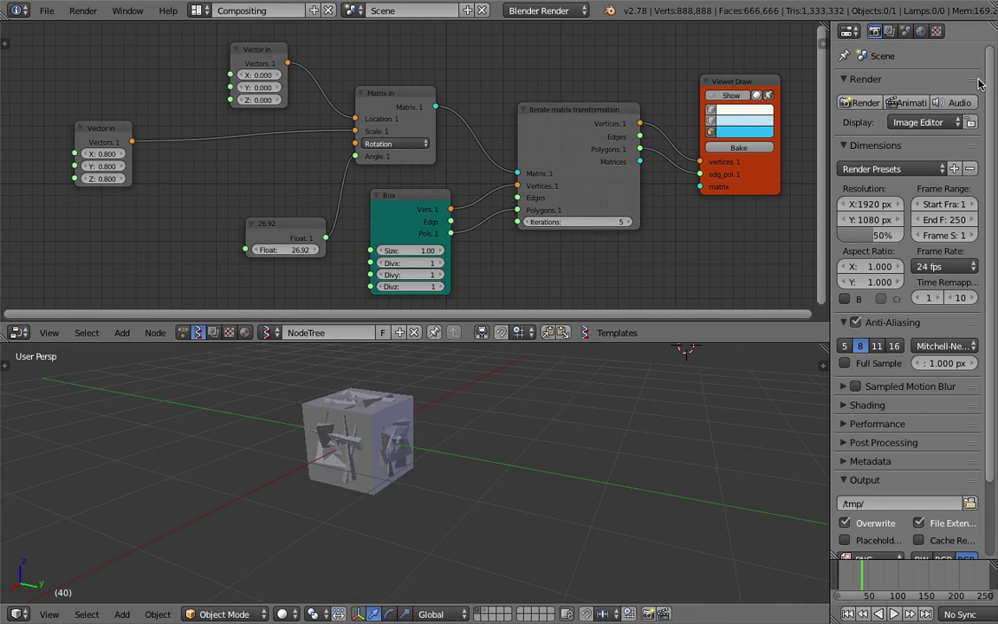
Step: Split the Properties area and change its upper part to an Outliner
drag(991, 27, 982, 193)
click(852, 32)
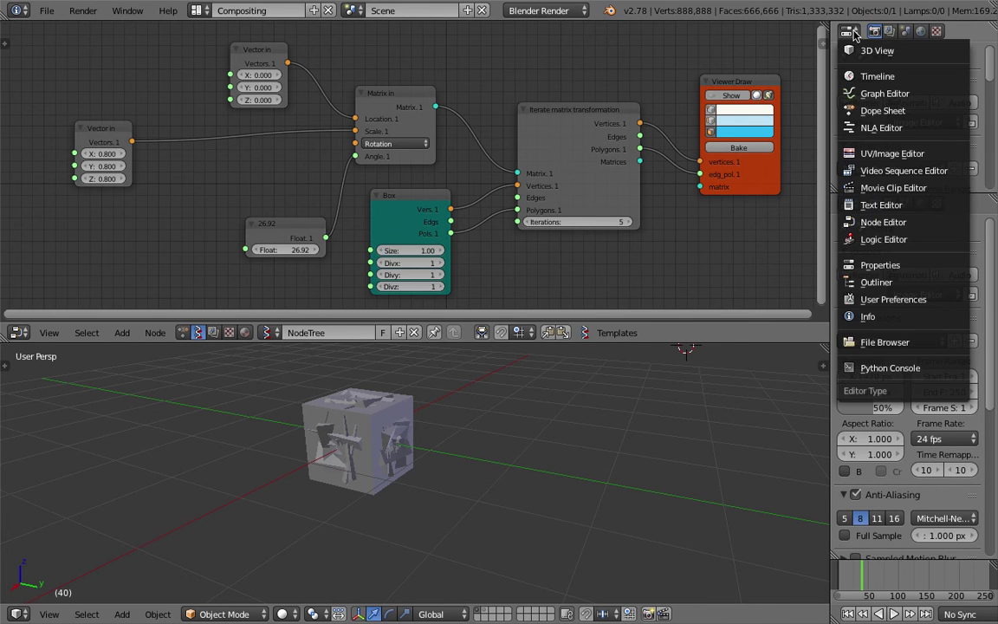
click(855, 282)
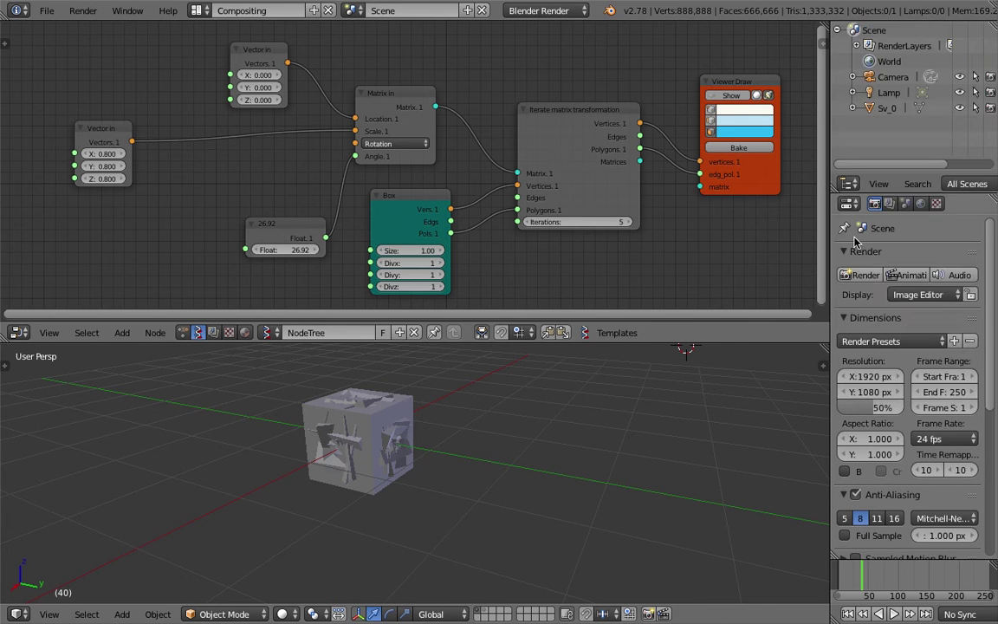
Step: Select the baked mesh Sv_0 and scale it up uniformly in several passes to a large block
click(879, 108)
scroll(440, 449, down, 4)
key(s)
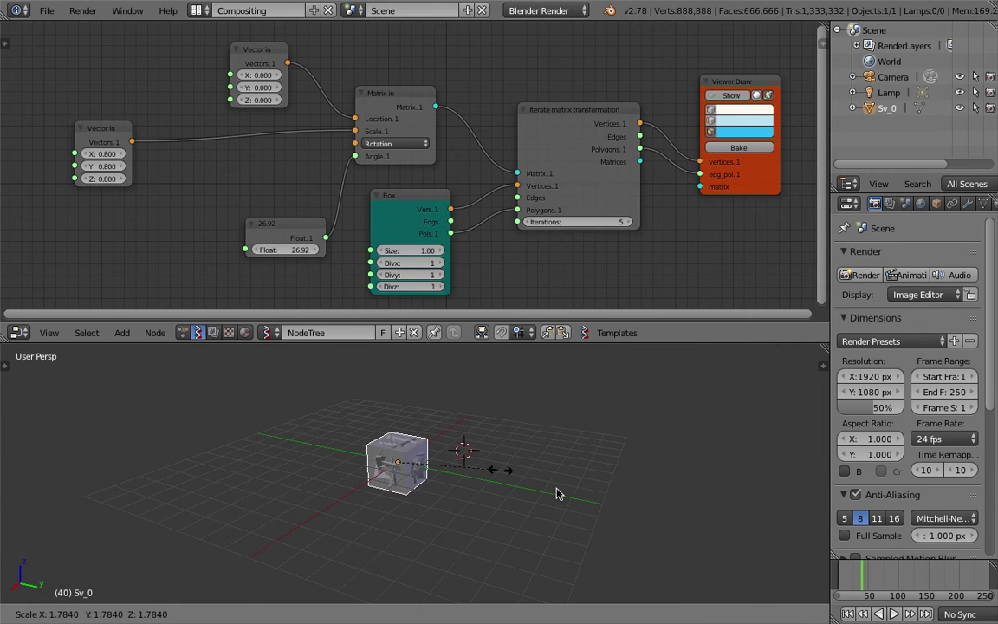
click(760, 557)
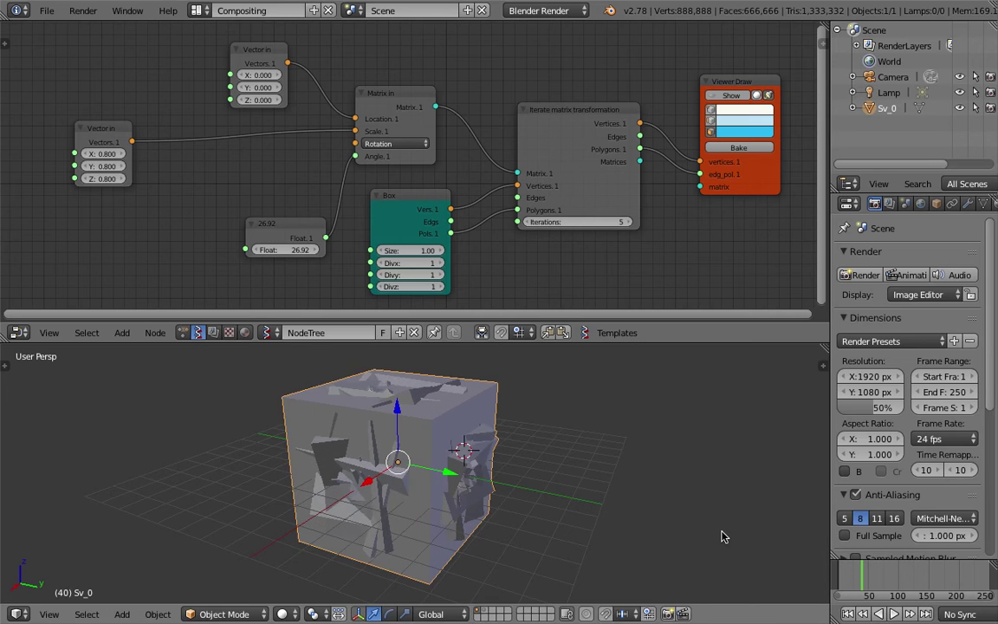
scroll(538, 492, down, 2)
key(s)
click(594, 510)
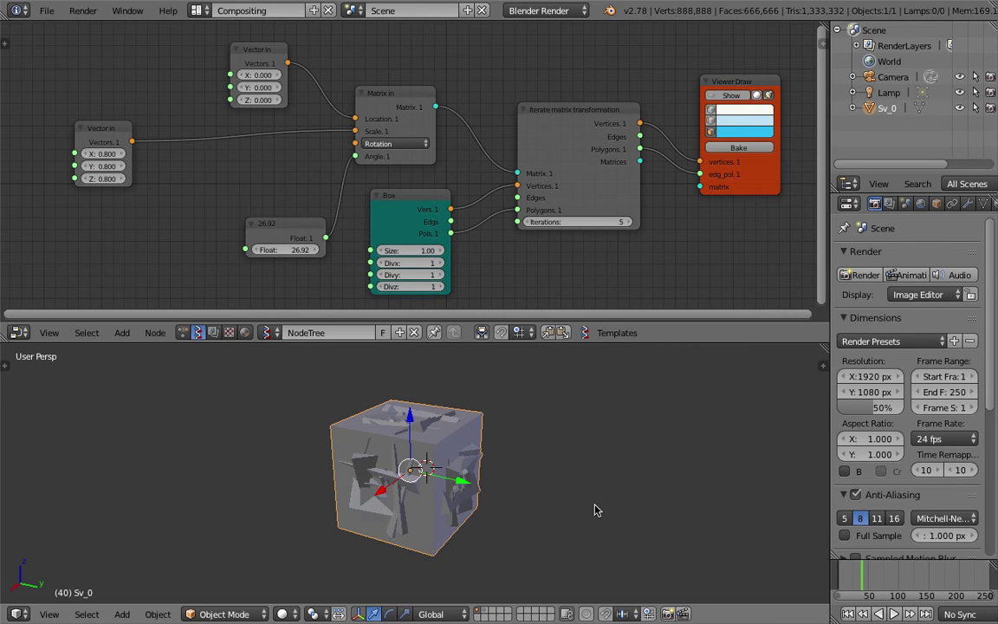
key(s)
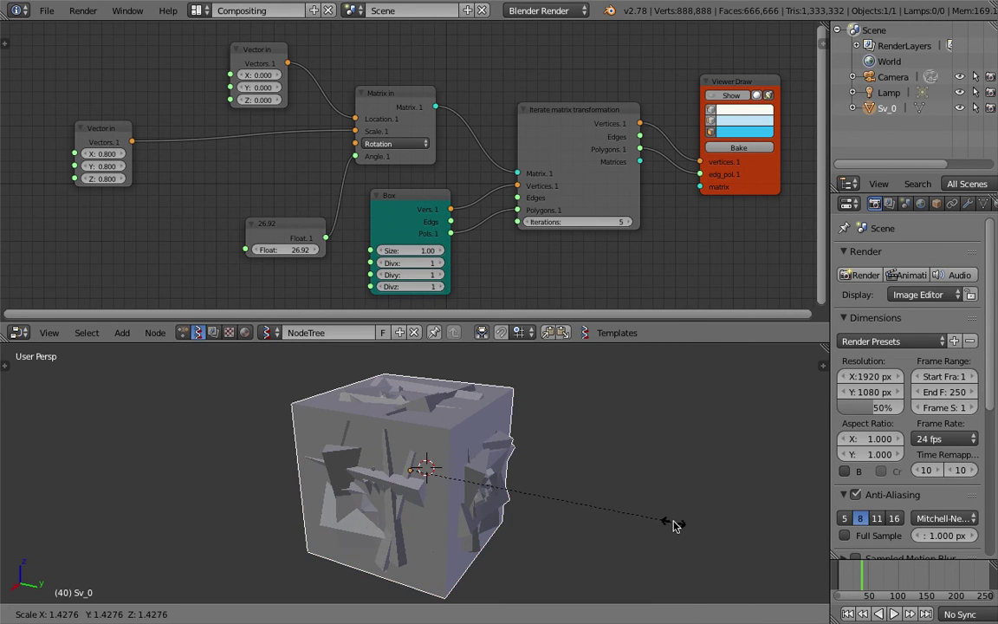
click(680, 526)
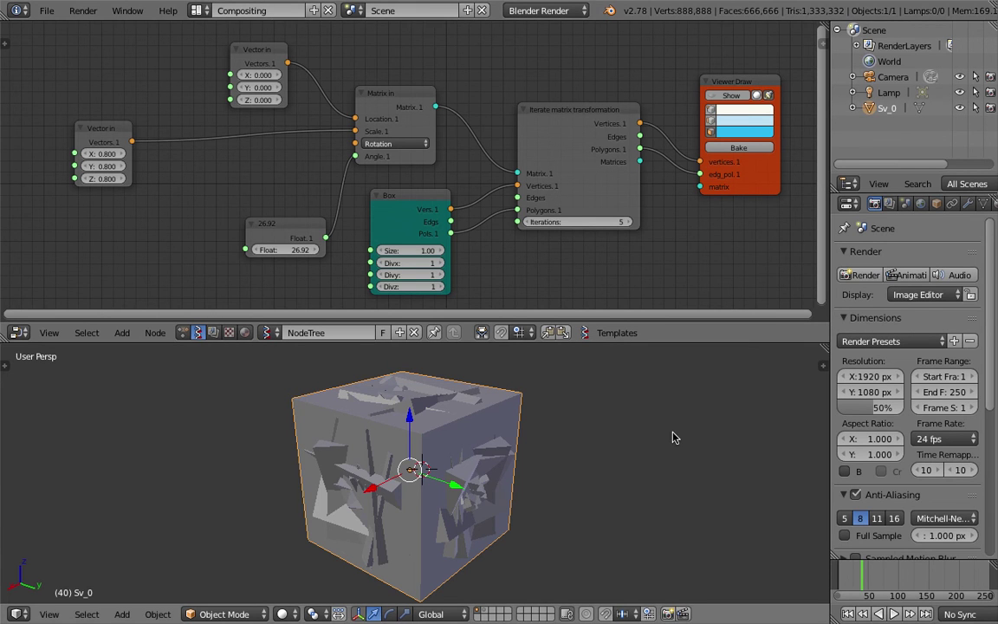
Step: Examine the Sv_0 mesh's geometry in Edit Mode with Solid viewport shading and return to Object Mode
middle_drag(672, 431, 659, 429)
key(Tab)
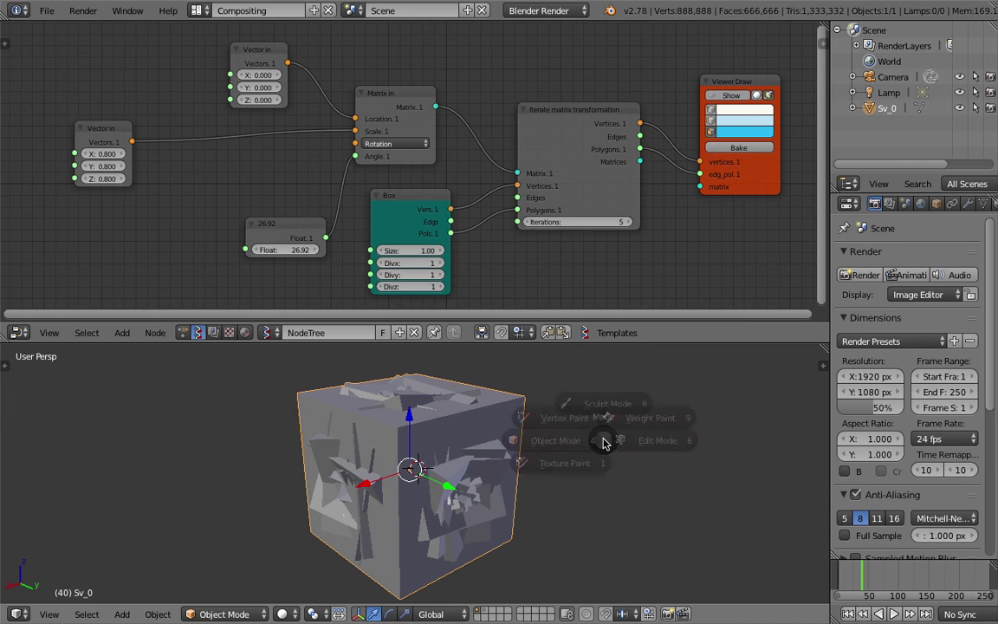
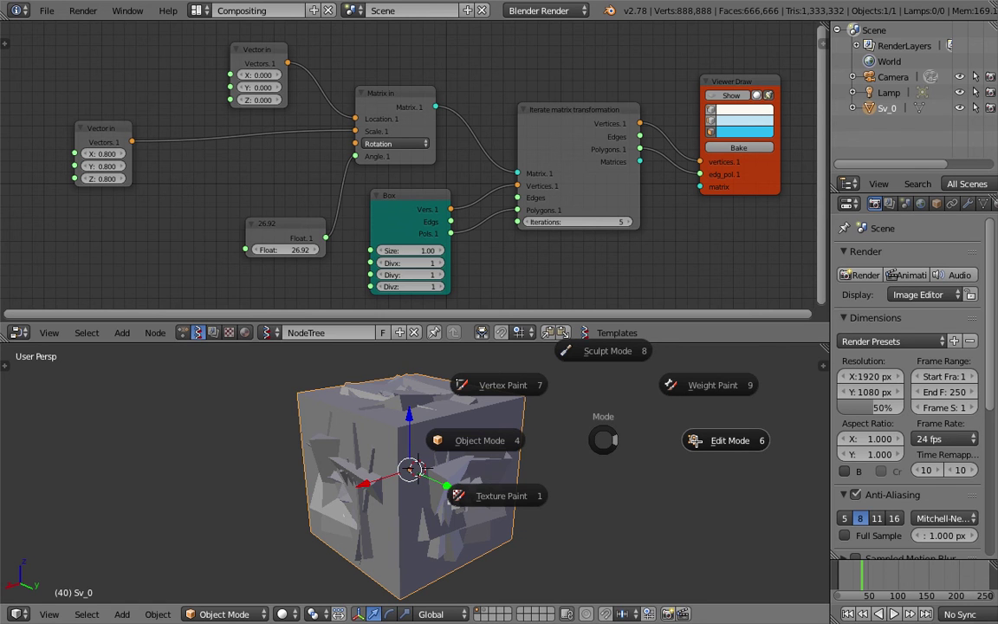
click(695, 442)
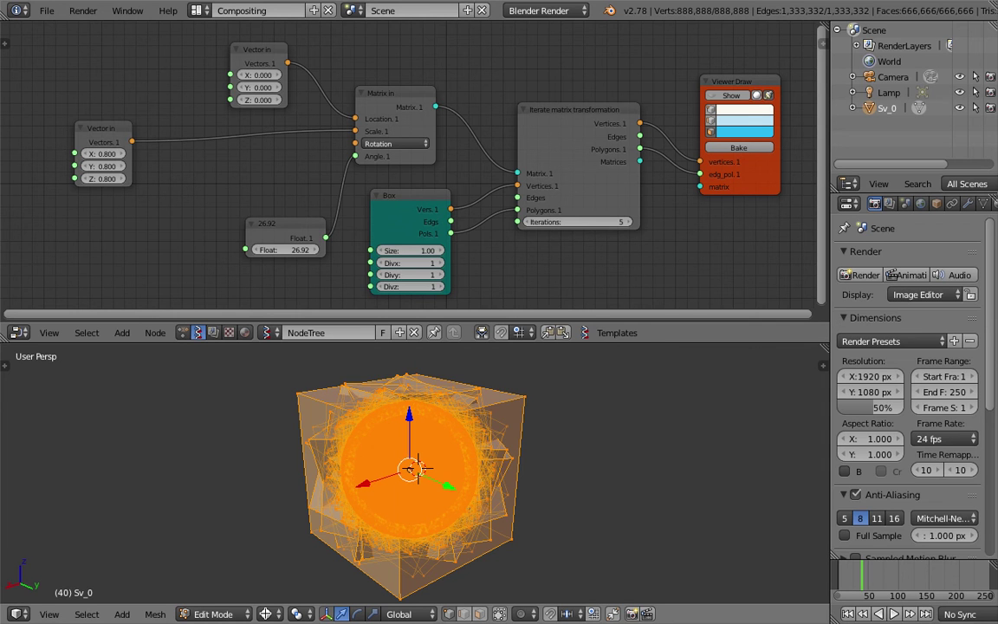
click(266, 614)
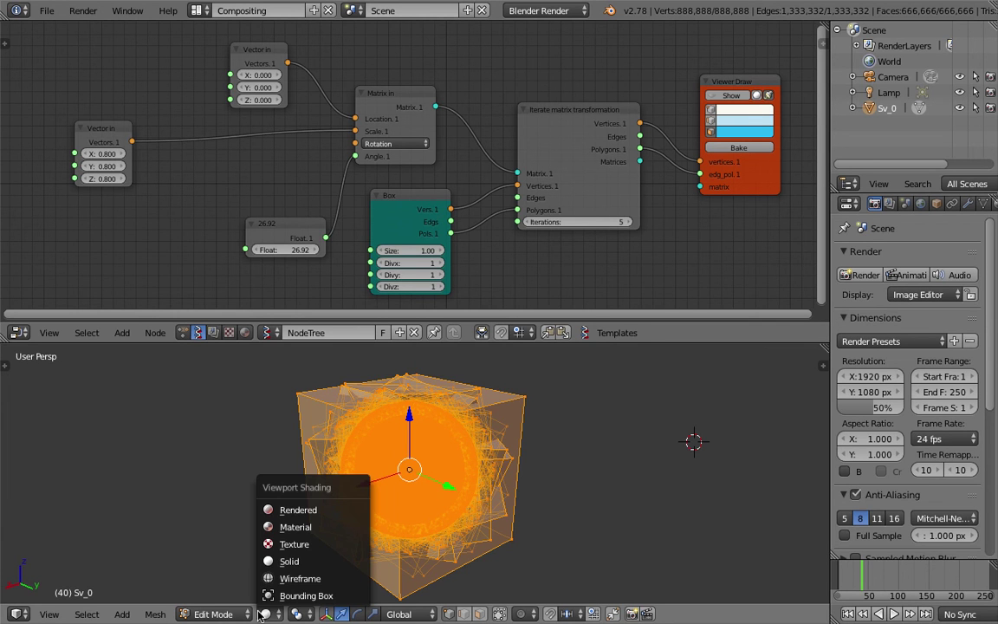
click(277, 562)
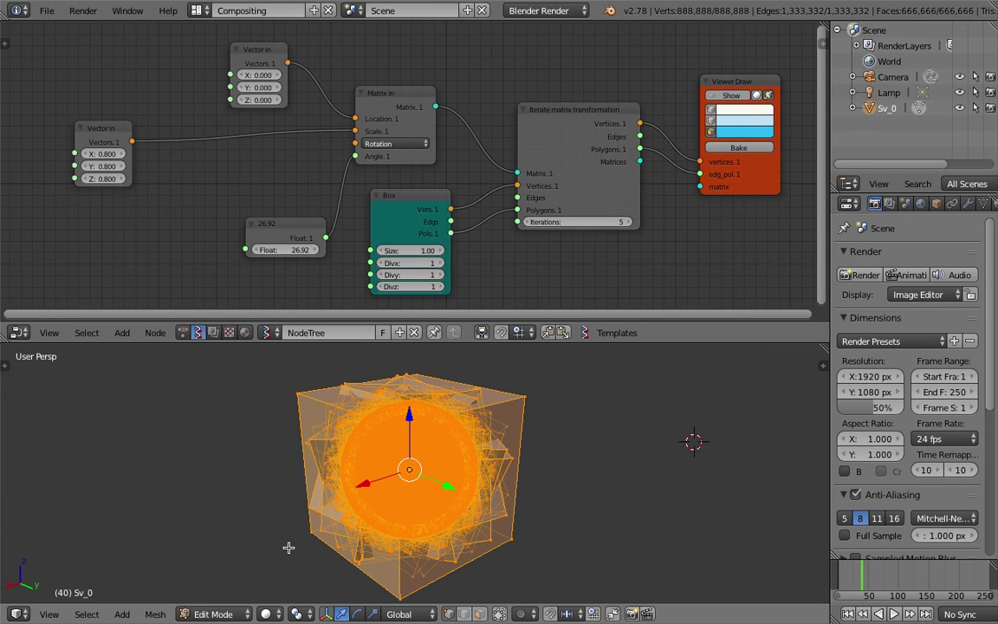
key(Tab)
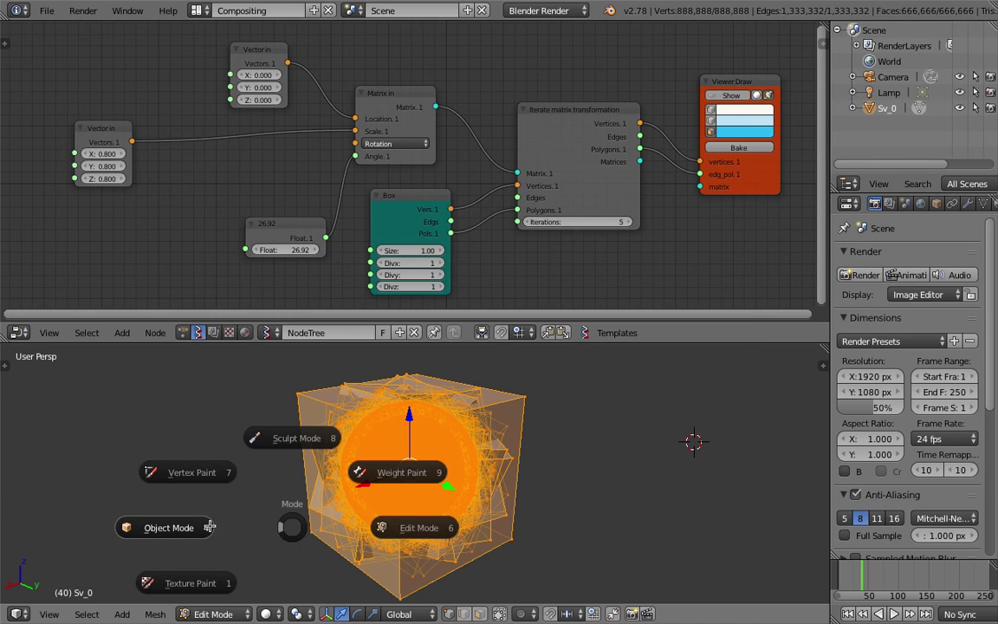
click(211, 527)
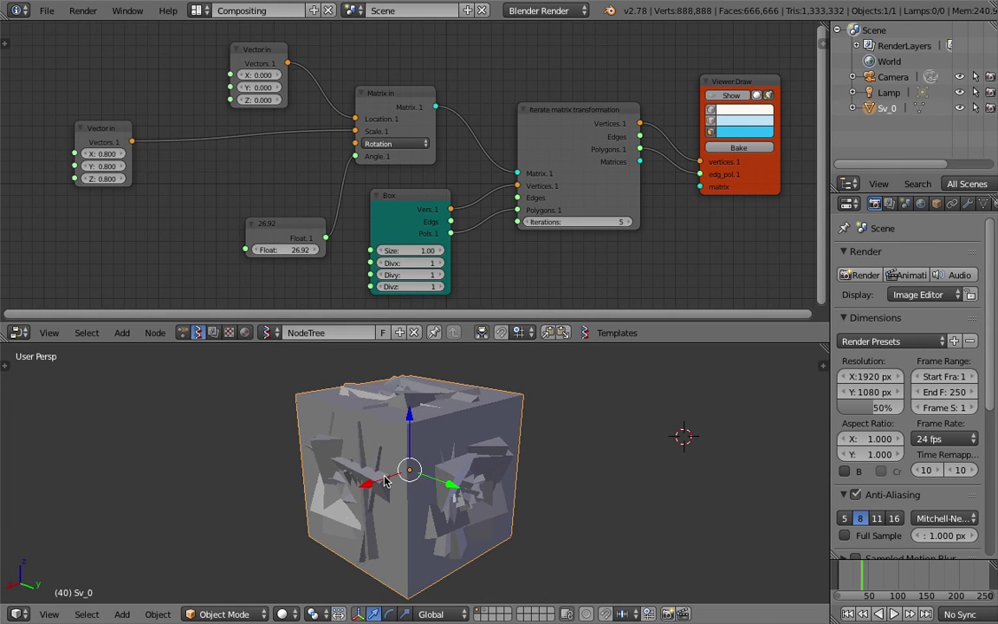
key(g)
key(x)
key(x)
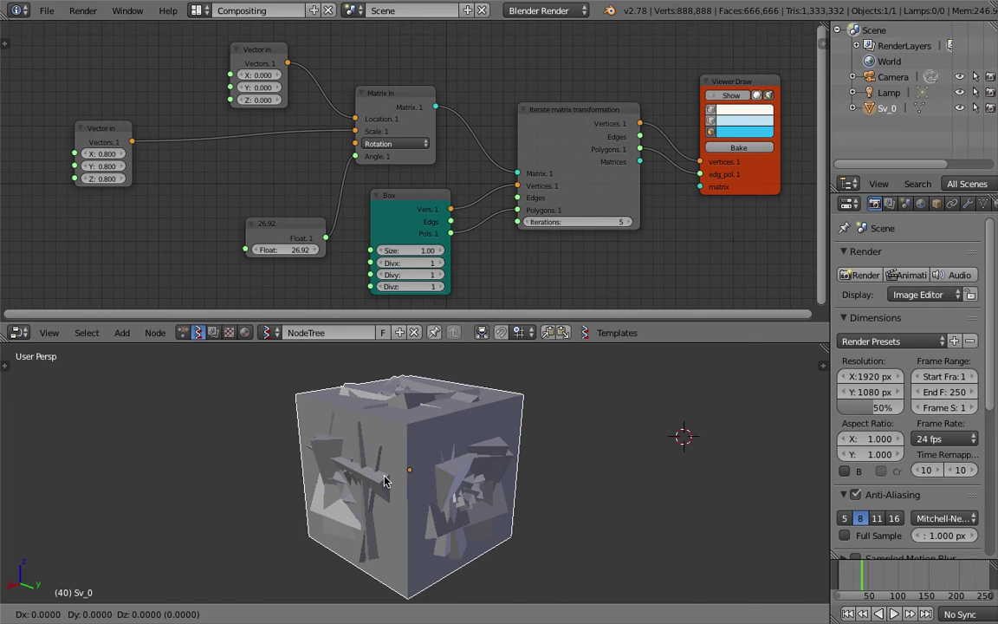
key(Escape)
Step: Delete the baked mesh Sv_0 and turn the Viewer Draw node's preview back on
key(x)
click(364, 414)
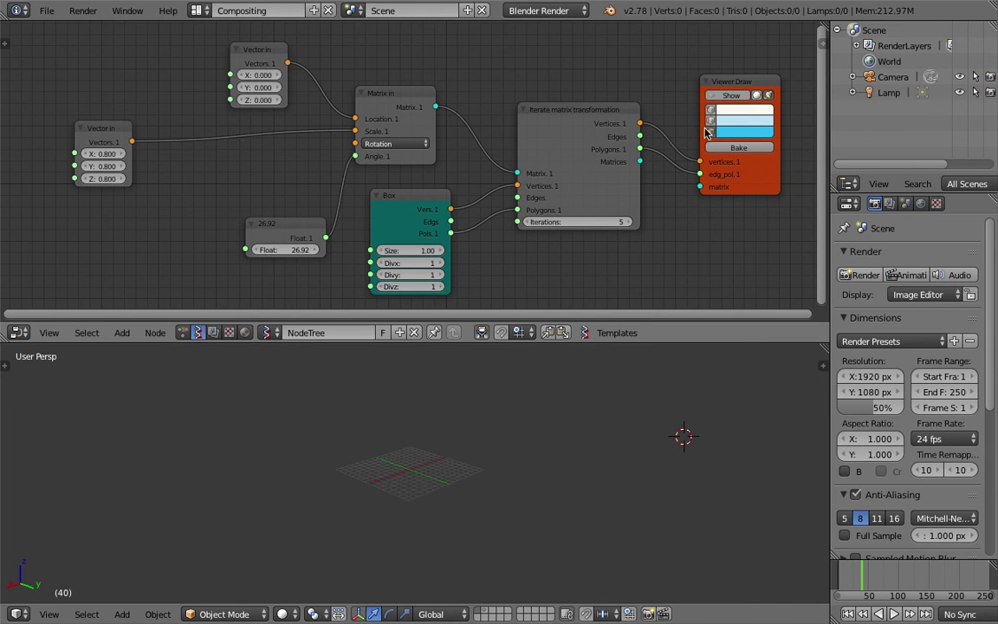
click(727, 95)
Step: Set the X value of the Vector in node feeding Matrix in's Location to 1
click(256, 74)
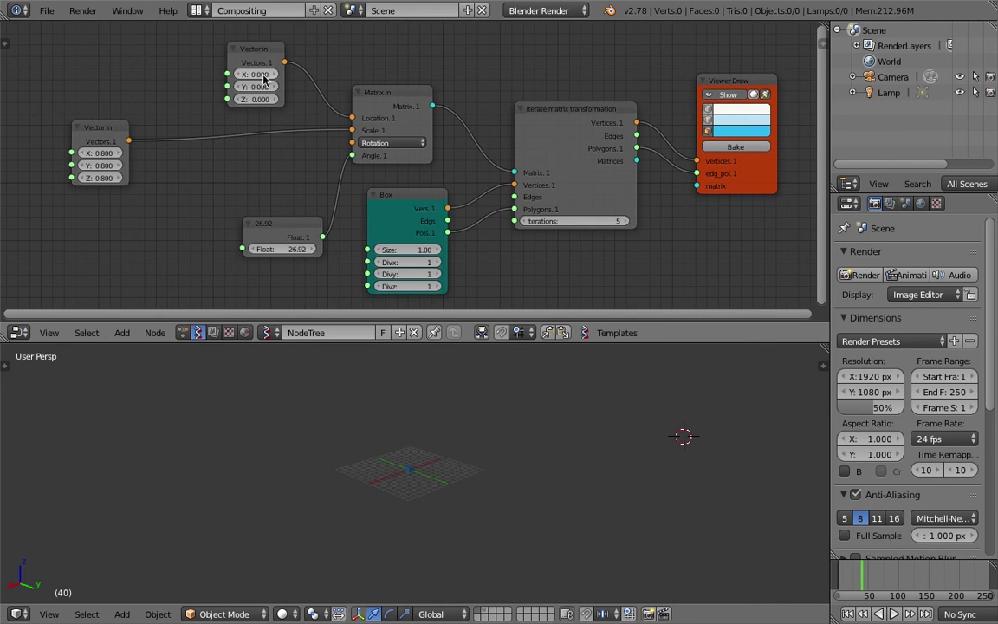
text(1)
key(Return)
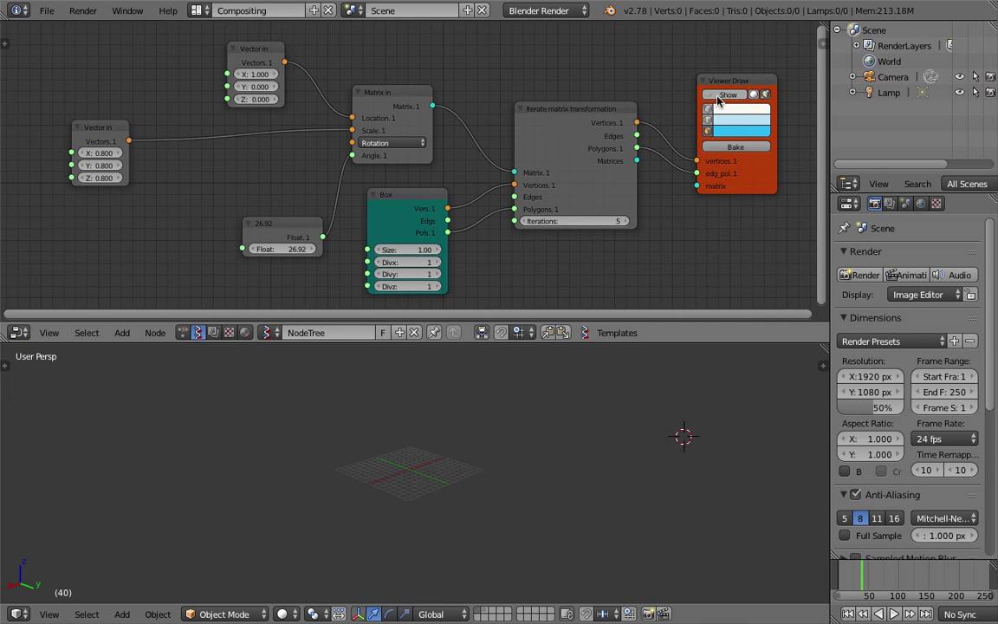
Step: Set the X value of the Vector in node feeding Matrix in's Location to 2.230
scroll(433, 477, up, 5)
scroll(432, 477, up, 4)
middle_drag(431, 478, 498, 517)
drag(254, 75, 360, 74)
scroll(584, 468, down, 3)
middle_drag(450, 402, 501, 495)
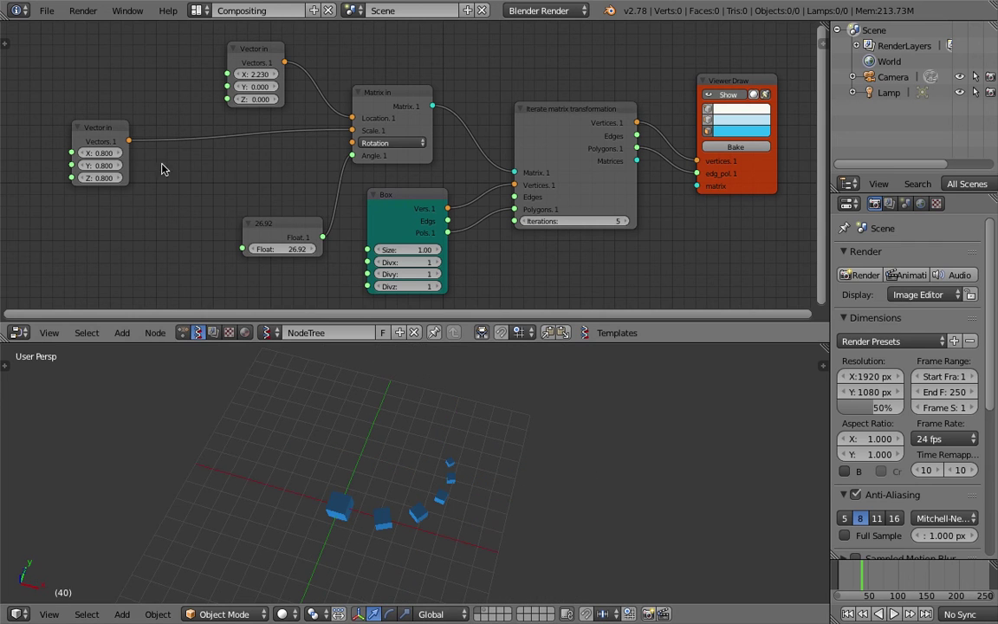
Step: Try other Y and X values in the Vector in node feeding Scale, restoring each to 0.8
drag(99, 165, 126, 165)
click(108, 165)
text(.8)
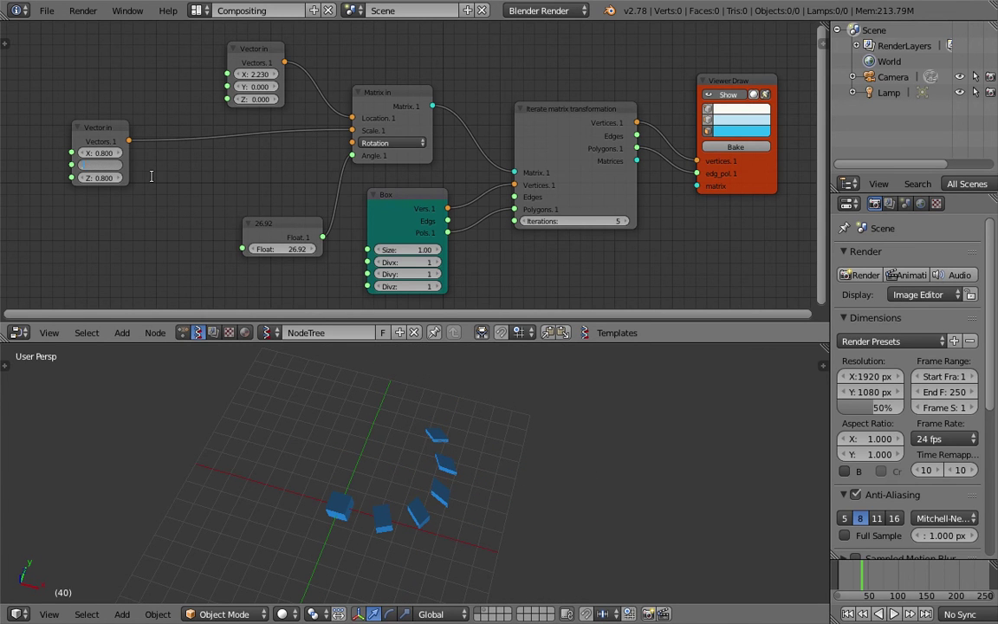
key(Return)
drag(105, 153, 140, 177)
click(99, 153)
text(.8)
key(Return)
Step: Set the Z value of the Vector in node feeding Scale to 1.580 and save over iterate_matrix_002.blend
middle_drag(486, 463, 374, 339)
key(ctrl+s)
drag(101, 178, 86, 177)
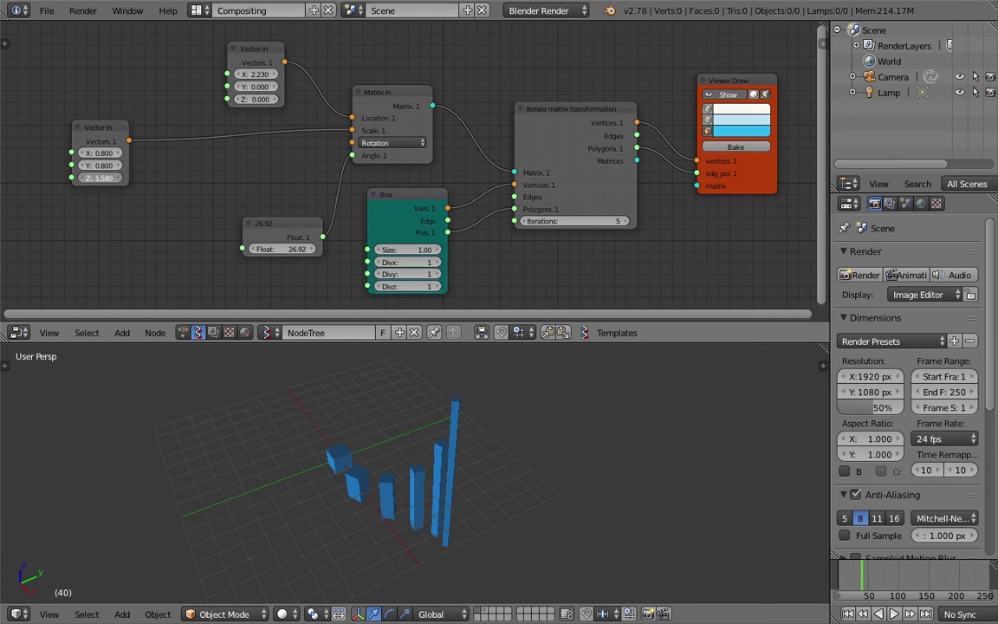
key(ctrl+s)
middle_drag(341, 457, 552, 457)
key(ctrl+s)
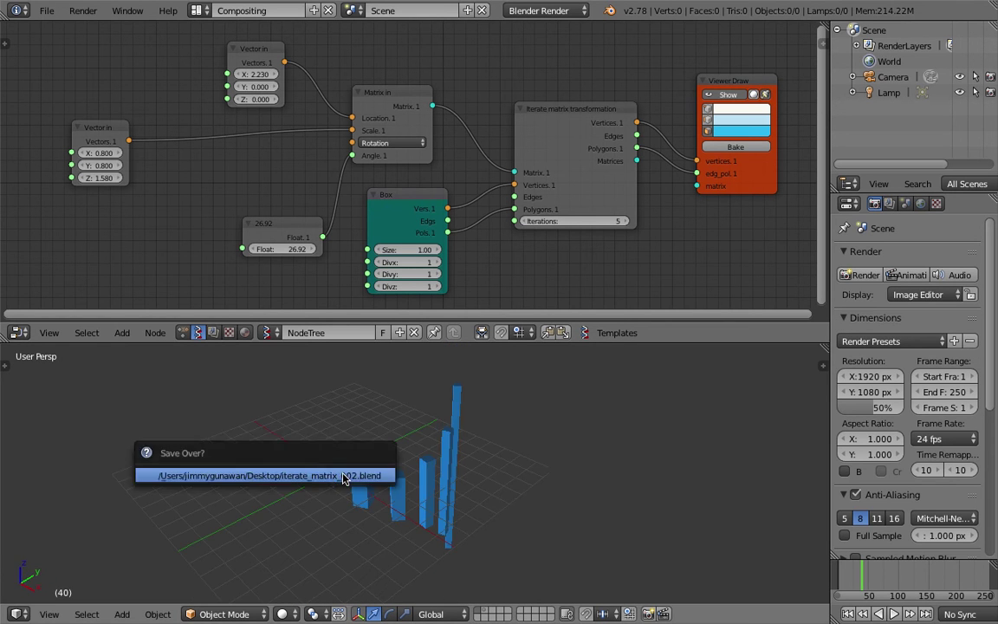
Step: Save the file and set the Iterate matrix transformation node's Iterations to 6
middle_drag(356, 421, 441, 468)
middle_drag(381, 451, 347, 421)
key(ctrl+s)
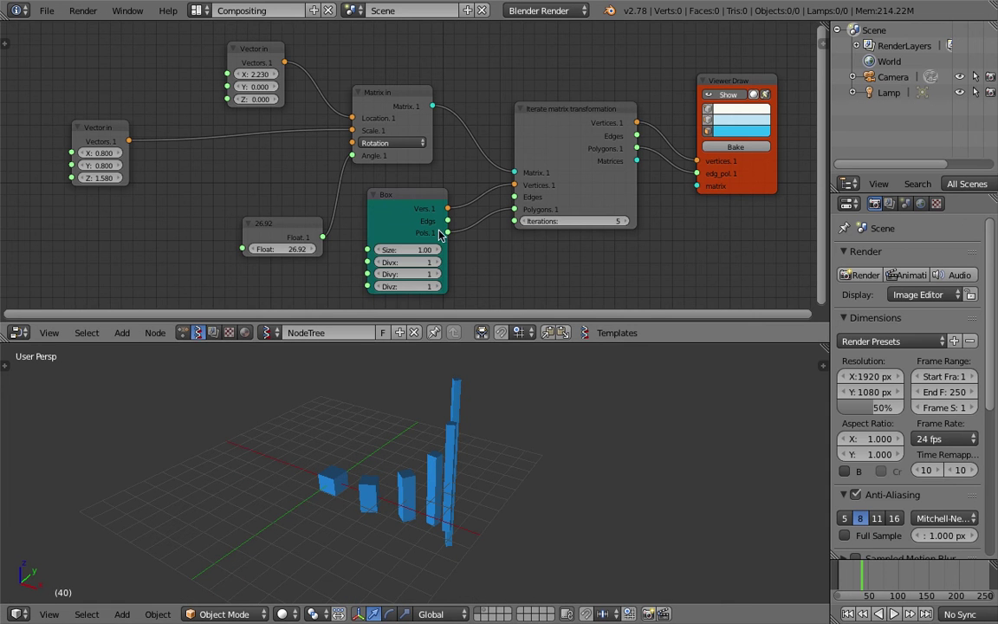
click(625, 221)
middle_drag(511, 372, 432, 409)
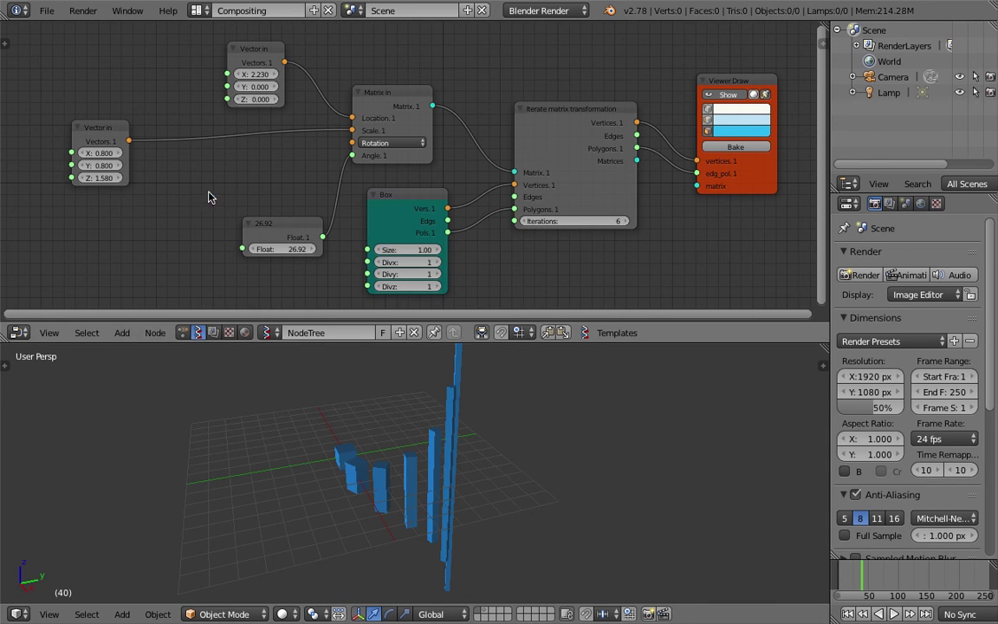
Step: Add a Random Vector node beside the Float node and set its Count to 2
key(ctrl+a)
text(random)
key(Return)
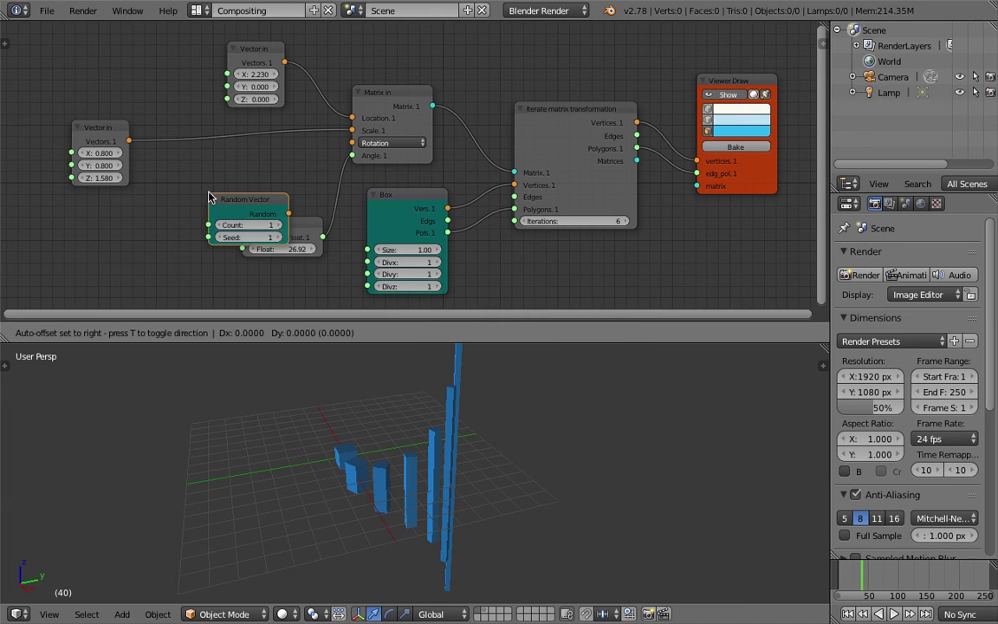
click(234, 205)
click(240, 205)
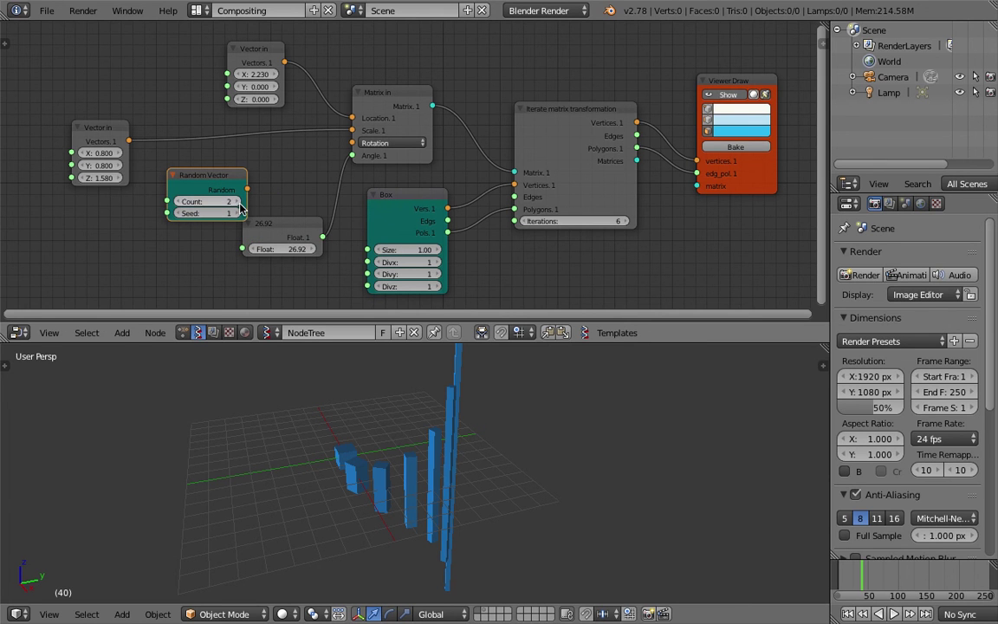
key(ctrl+s)
click(241, 208)
click(210, 203)
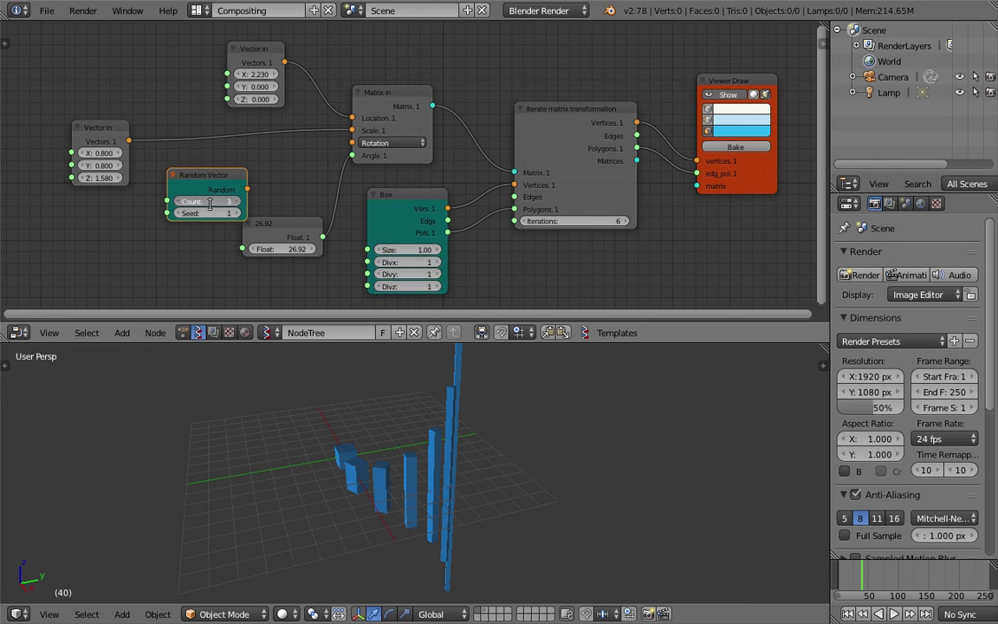
text(2)
click(307, 197)
Step: Connect the Random Vector output to Matrix in's Rotation input and set the Random Vector's Seed to 31
drag(247, 189, 352, 143)
middle_drag(423, 476, 345, 424)
drag(216, 214, 264, 213)
middle_drag(507, 461, 454, 515)
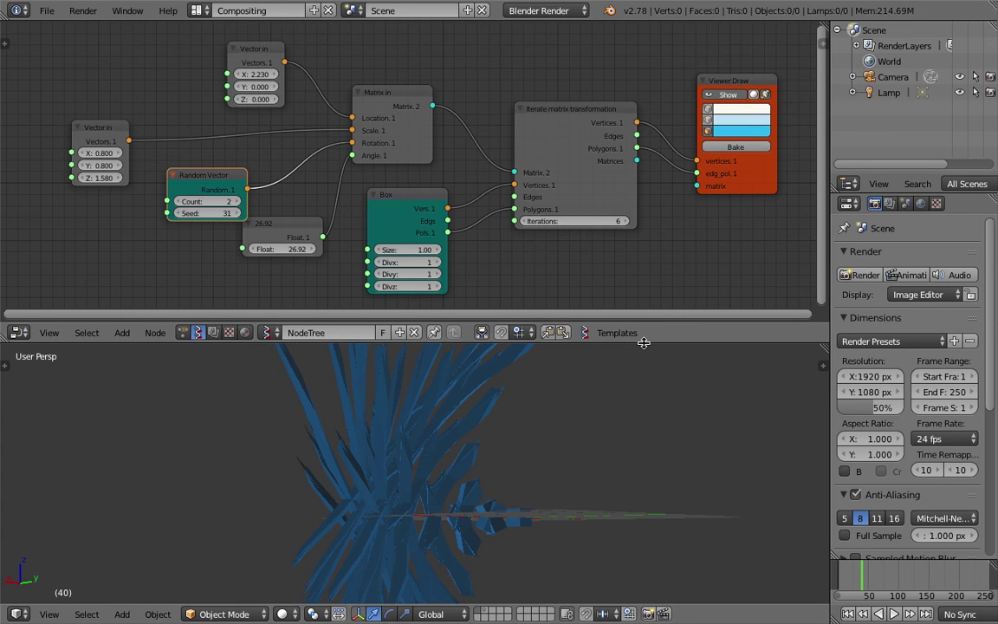
Step: Resize the node editor and 3D view areas and set the scale Vector in node's Z value to 0.8
drag(647, 341, 651, 245)
middle_drag(470, 452, 416, 416)
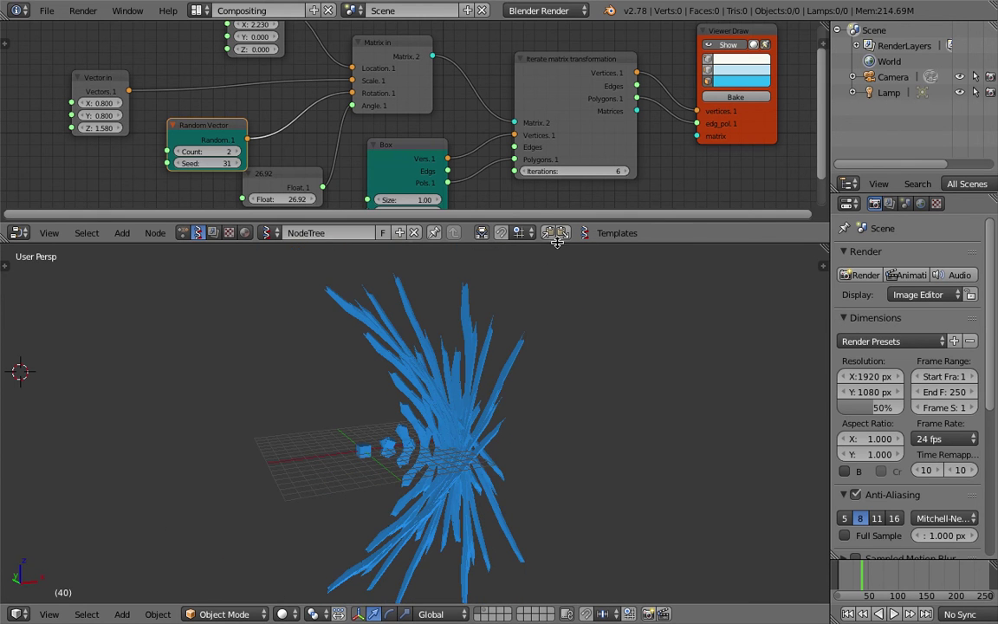
drag(557, 243, 557, 373)
middle_drag(530, 289, 514, 240)
middle_drag(561, 479, 485, 407)
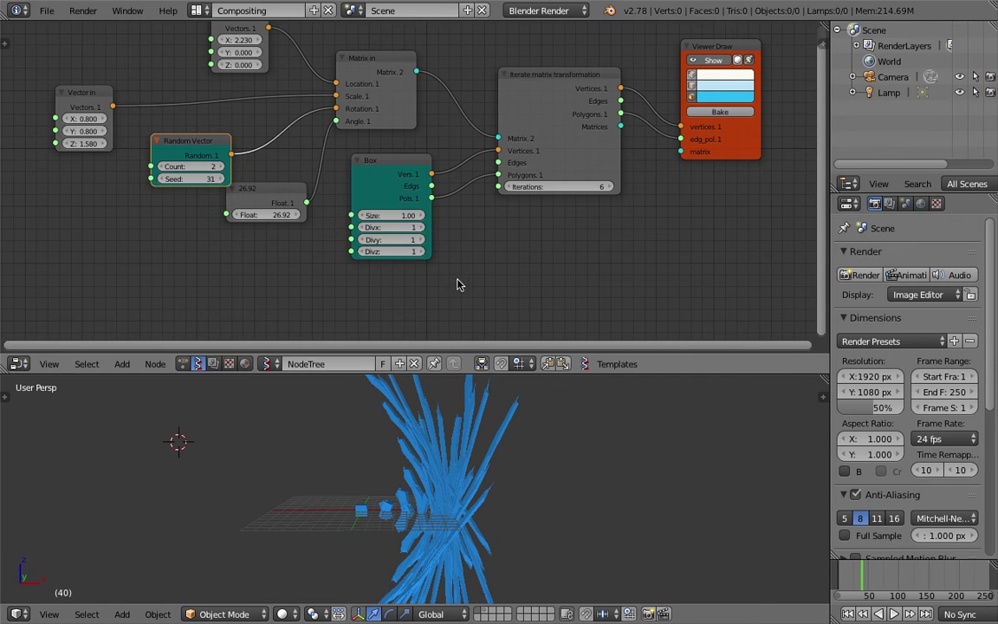
middle_drag(228, 224, 249, 264)
click(113, 184)
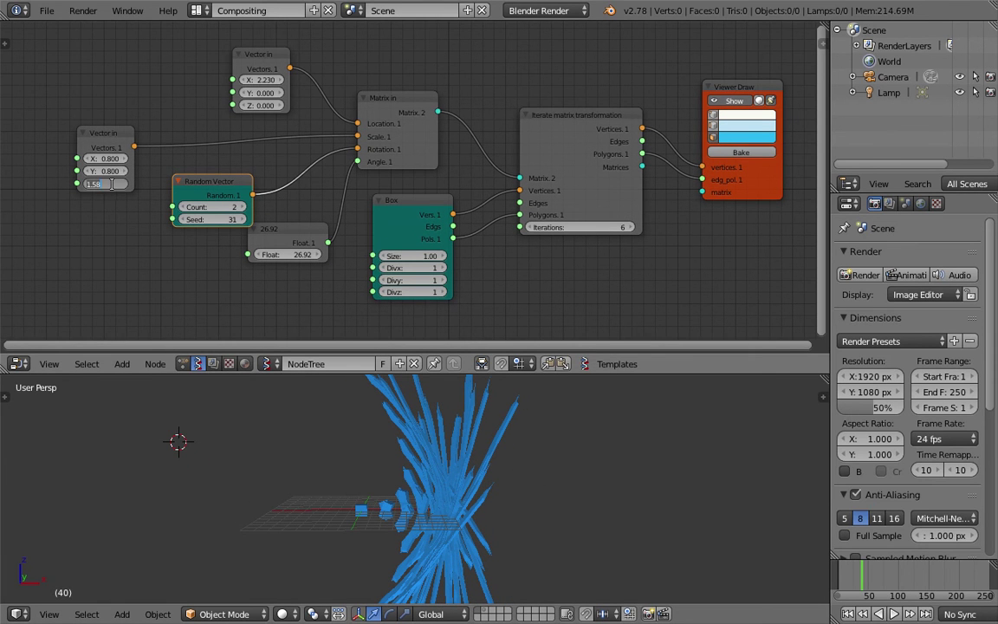
text(.8)
key(Return)
scroll(451, 485, up, 4)
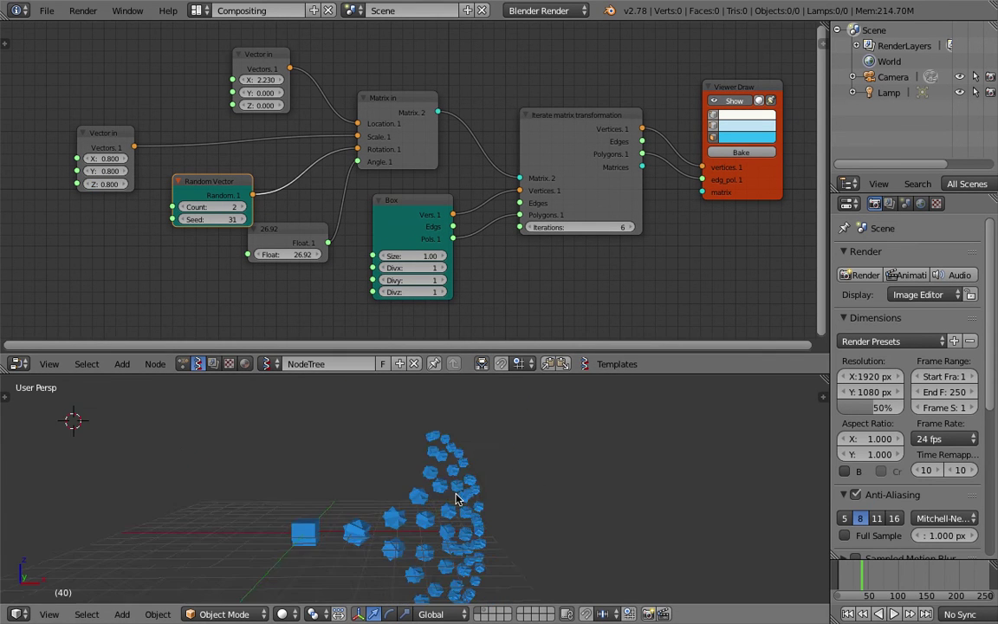
Step: Set the Random Vector node's Seed to 99, move it clear of the Float node, and save the file
middle_drag(450, 485, 494, 561)
drag(211, 219, 447, 281)
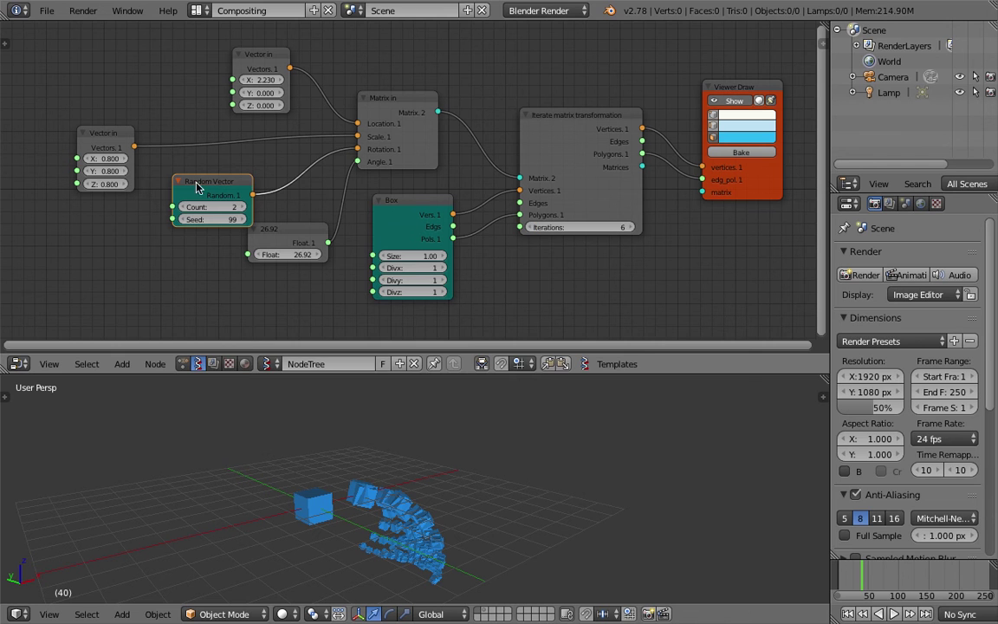
drag(197, 187, 177, 188)
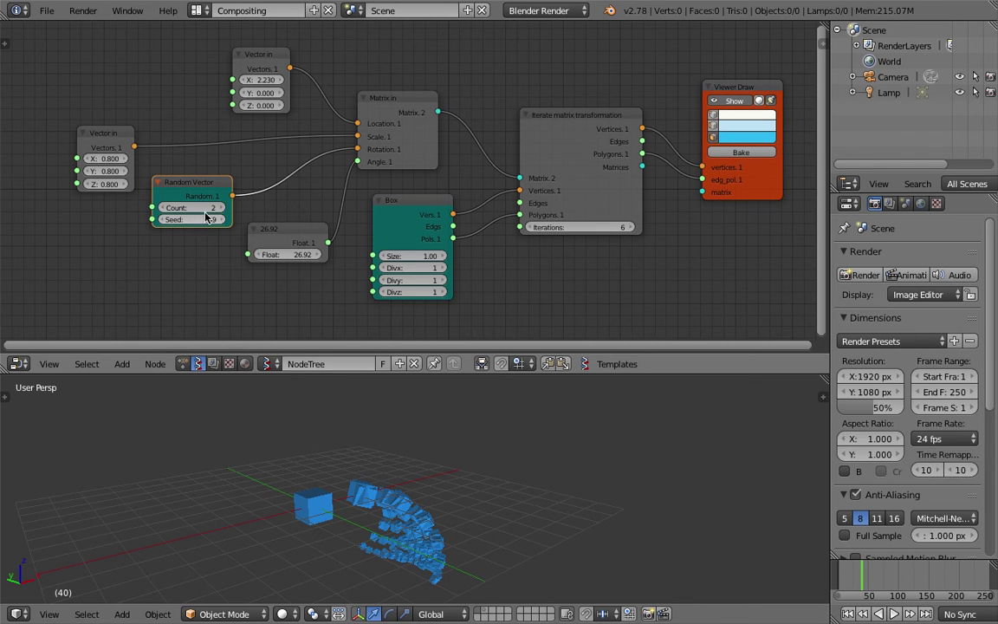
mouse_move(449, 508)
middle_down()
mouse_move(344, 523)
mouse_move(408, 506)
mouse_move(436, 517)
mouse_move(444, 481)
mouse_move(460, 492)
middle_up()
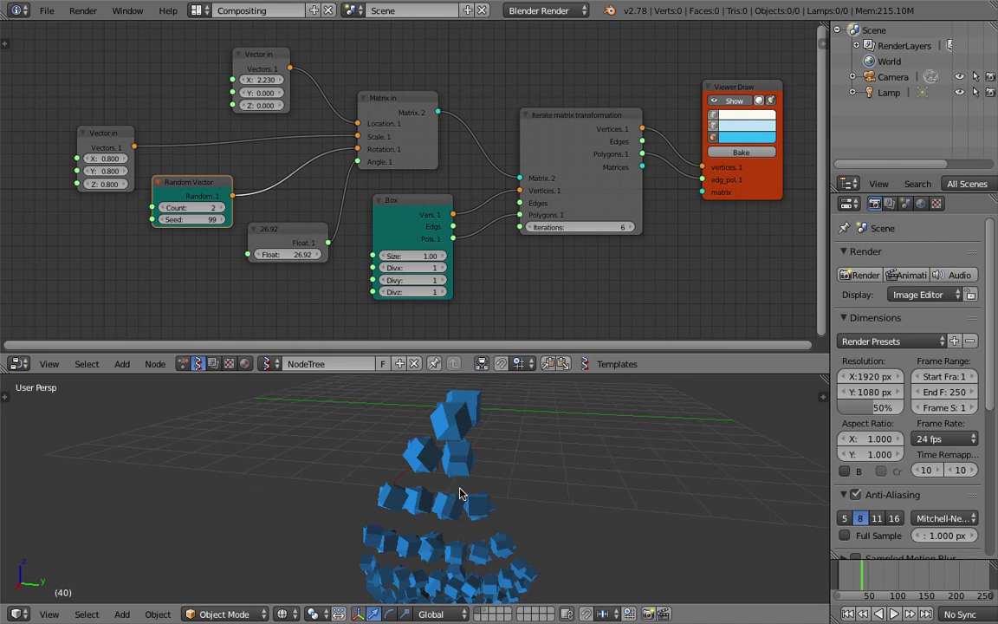
scroll(461, 492, down, 3)
key(ctrl+s)
click(468, 493)
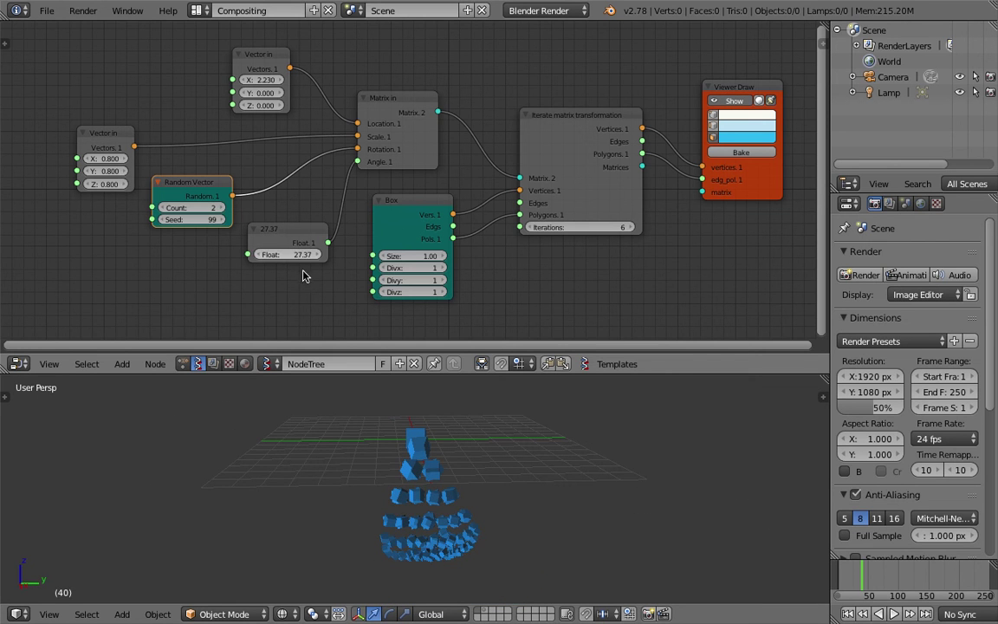
Step: Set the Float node feeding Matrix in's Angle to 22.03 and save the file
mouse_move(295, 256)
mouse_down()
mouse_move(244, 257)
mouse_move(270, 256)
mouse_move(301, 228)
mouse_move(291, 242)
mouse_up()
key(ctrl+s)
click(295, 256)
middle_drag(290, 242, 306, 229)
Step: Find the Random node through the node search and place it below the Random Vector node
key(shift+a)
click(157, 239)
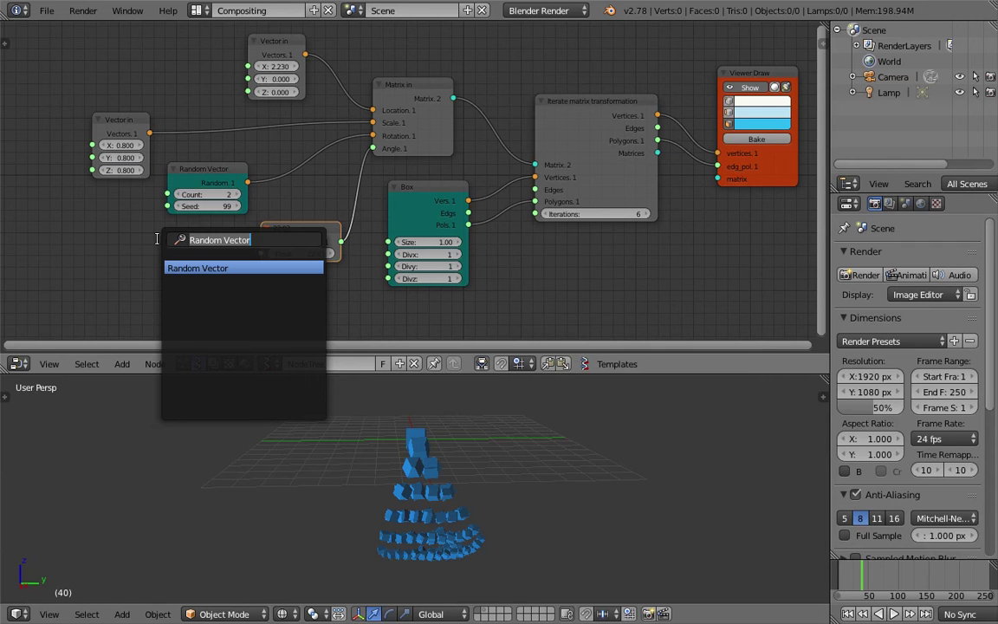
text(ran)
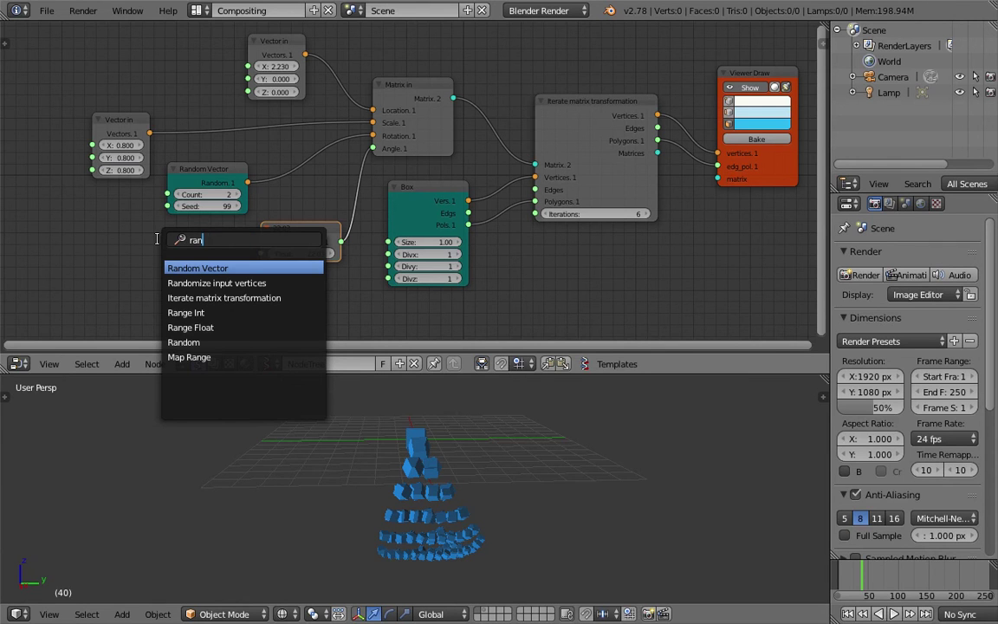
text(dom)
key(Down)
key(Down)
key(Return)
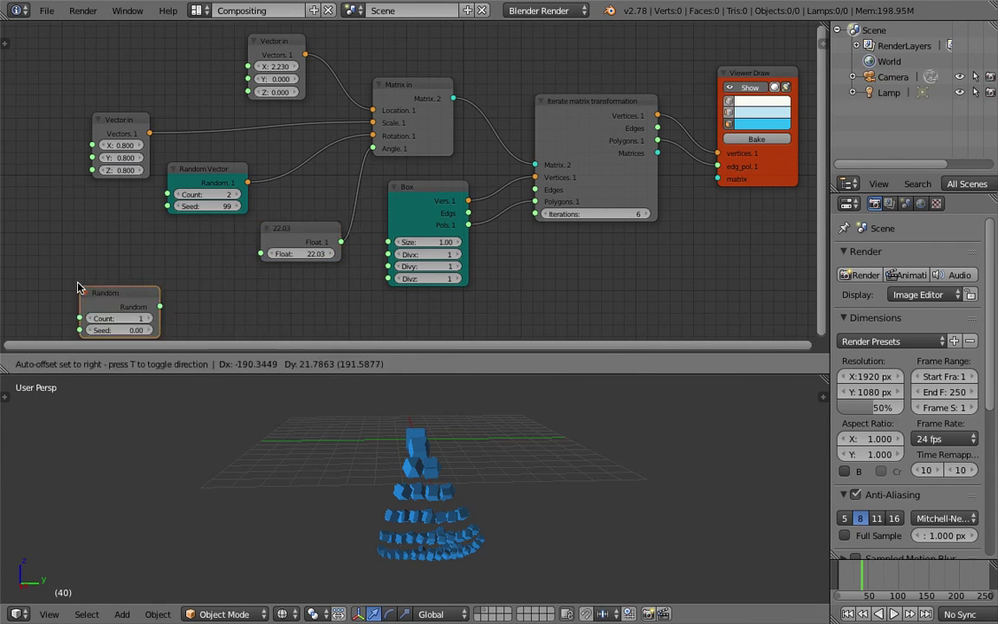
click(55, 258)
drag(67, 263, 51, 263)
middle_drag(97, 299, 168, 269)
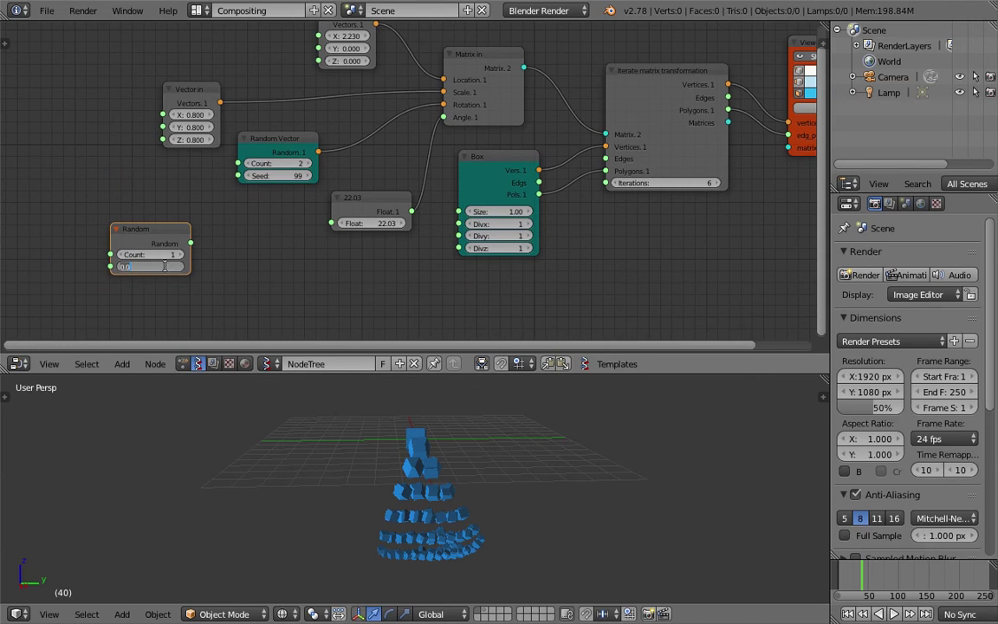
Step: Set the Random node's Count to 10 and save over the existing file
click(160, 255)
text(10)
key(Return)
key(ctrl+s)
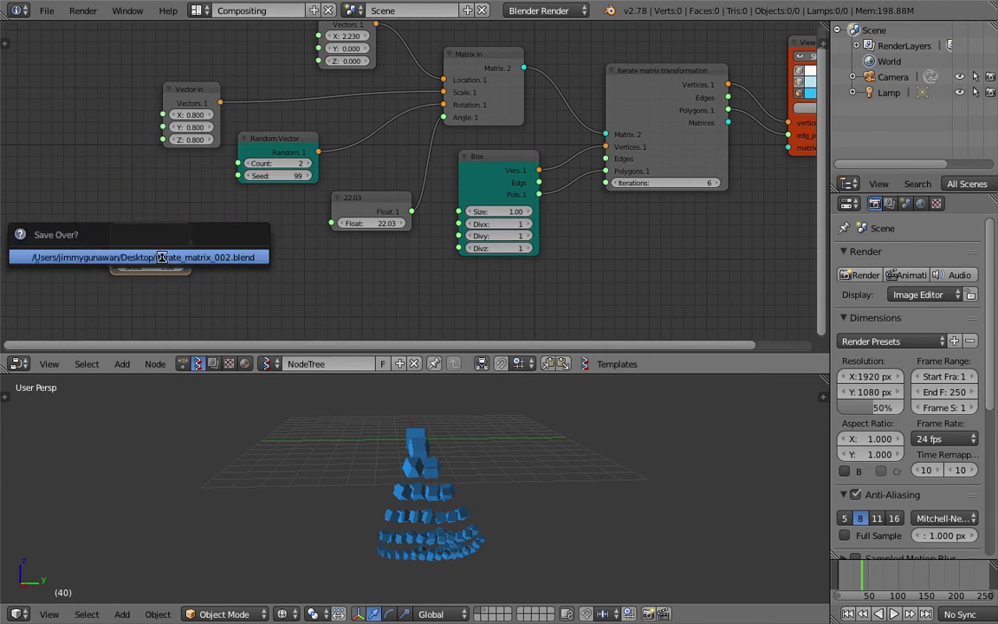
click(160, 257)
Step: Move the Random node farther away from the Float node, set its Count to 3, and save the file
drag(163, 231, 124, 244)
middle_drag(221, 217, 222, 225)
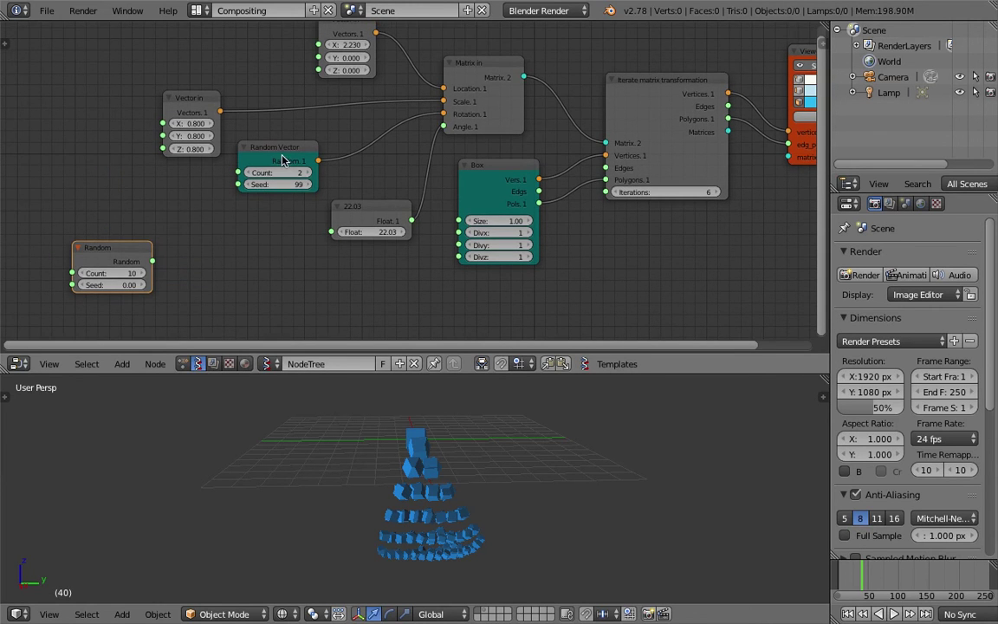
middle_drag(424, 472, 385, 472)
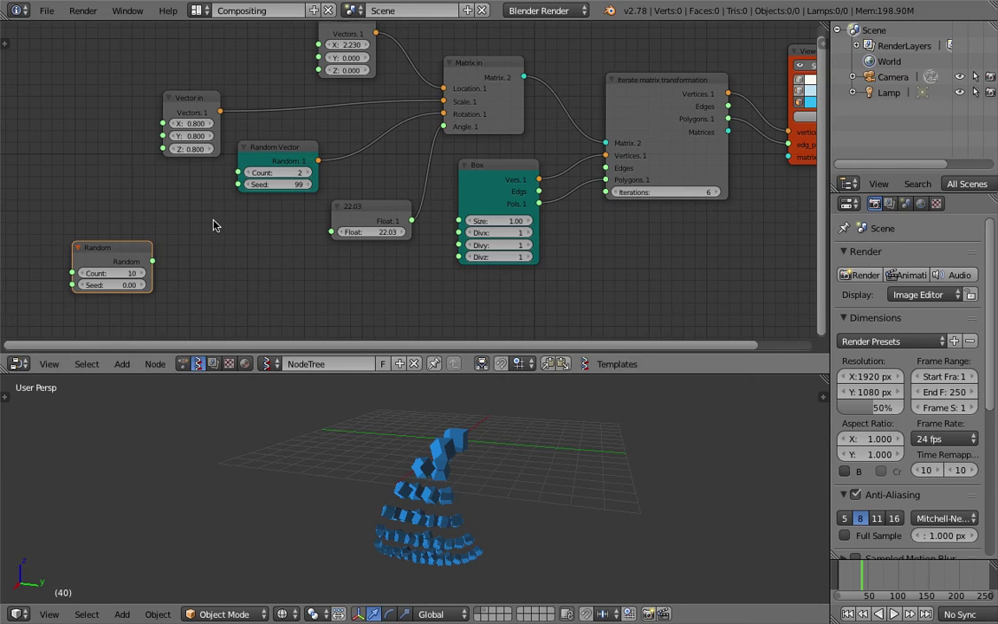
mouse_move(125, 253)
mouse_down()
mouse_move(136, 240)
mouse_move(127, 253)
mouse_up()
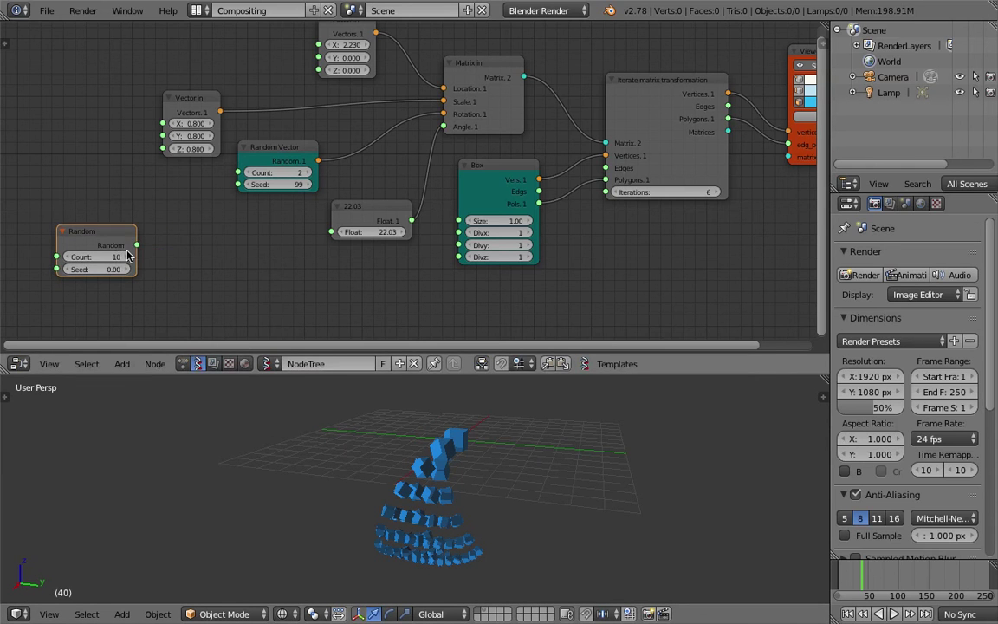
text(3)
key(Return)
key(ctrl+s)
click(154, 264)
Step: Connect the Random node's output to the Float node's input and save the file
drag(137, 245, 332, 233)
middle_drag(470, 407, 438, 468)
scroll(455, 455, up, 3)
key(ctrl+s)
click(439, 469)
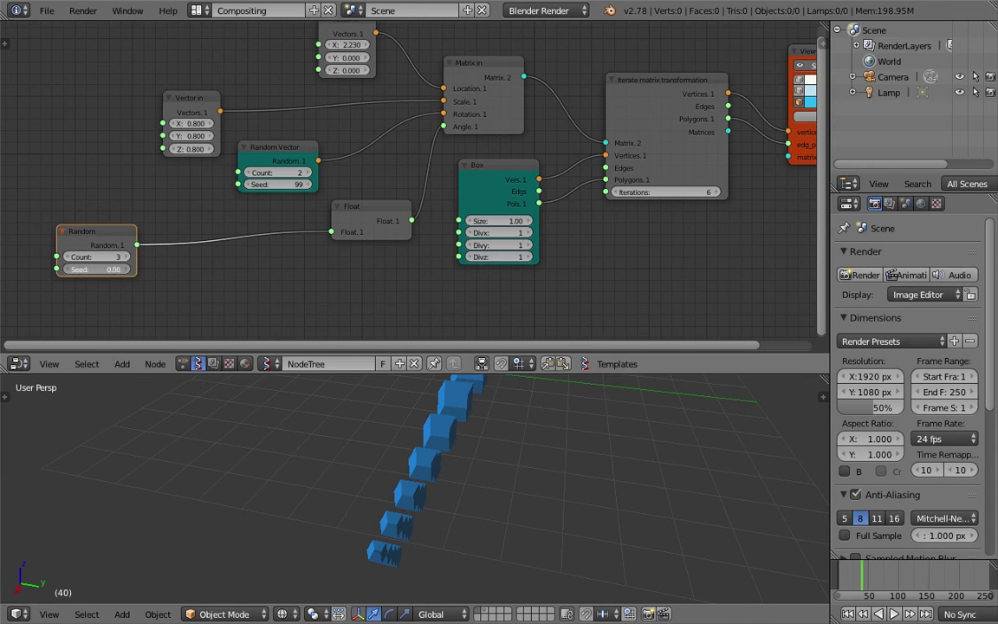
Step: Set the Random node's Seed to 2.55 and reposition it to make room before the Float node
drag(96, 269, 115, 234)
middle_drag(630, 530, 518, 495)
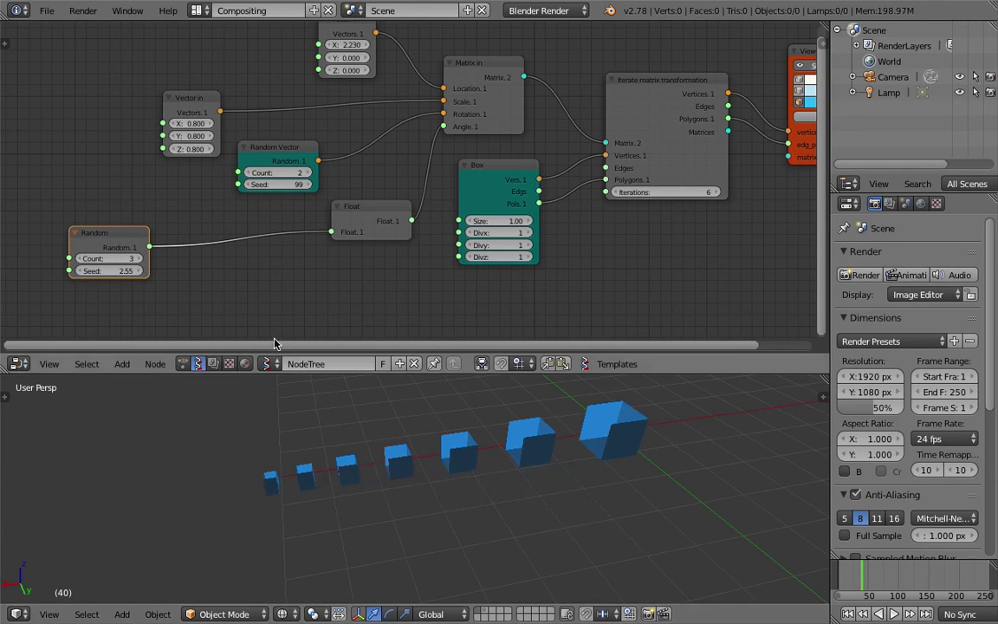
drag(119, 241, 76, 245)
middle_drag(176, 274, 187, 269)
Step: Insert a Map Range node on the link between the Random node and the Float node
key(shift+a)
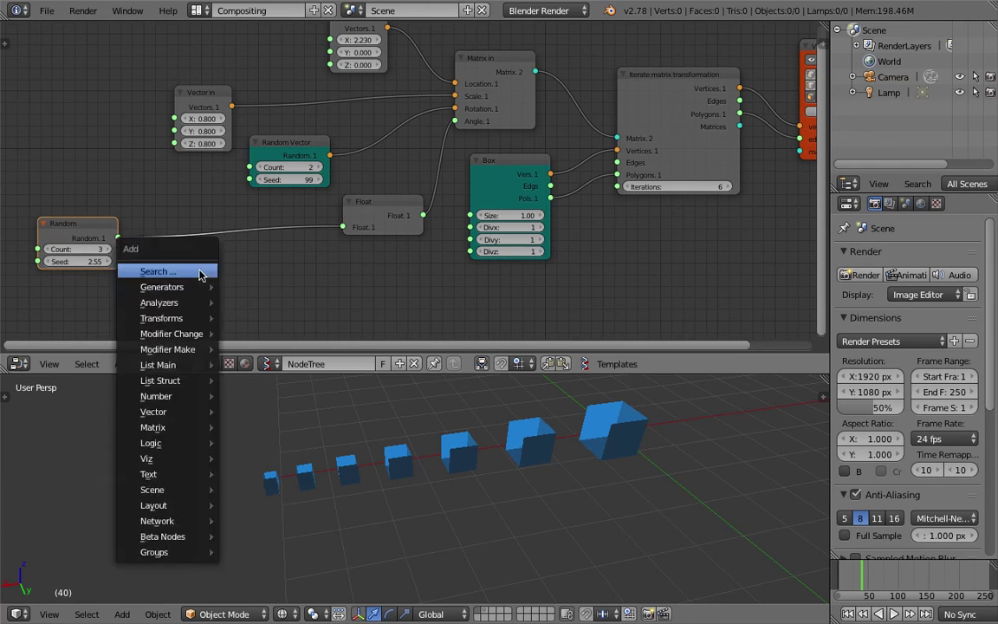
click(201, 272)
text(remap)
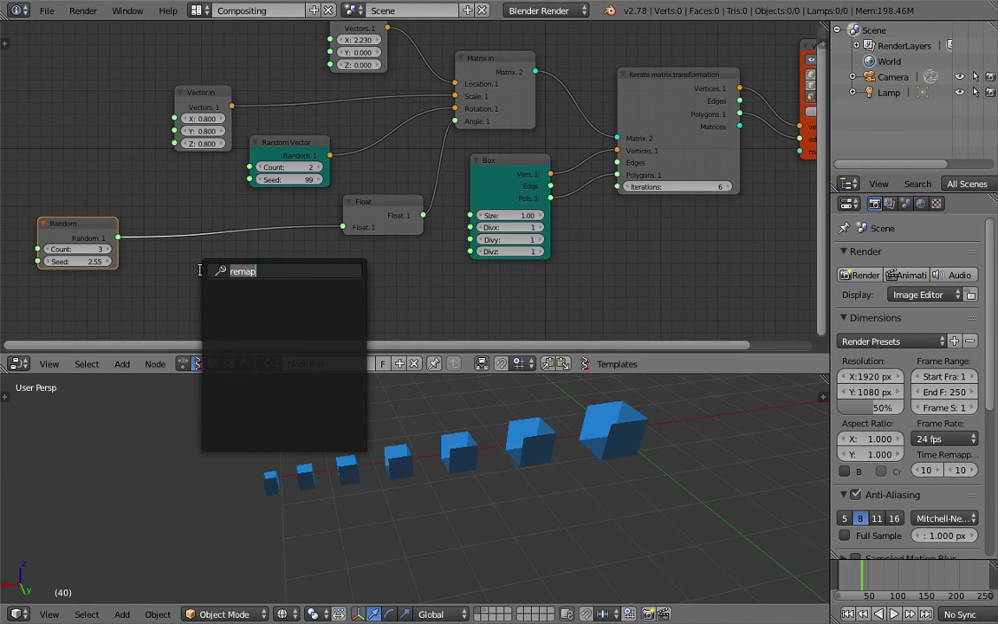
text(map)
key(Return)
click(200, 217)
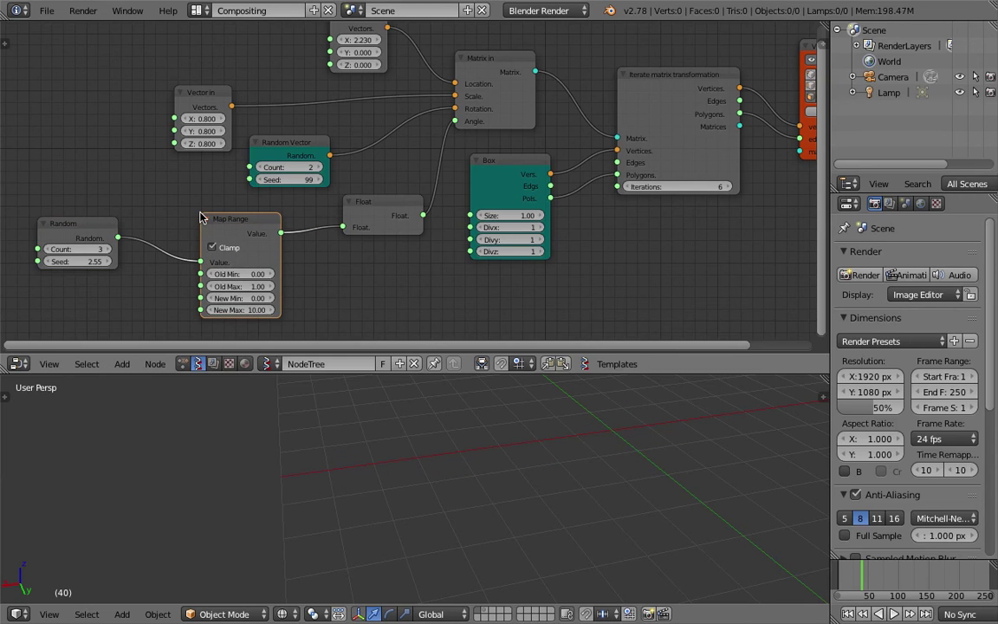
middle_drag(172, 239, 226, 229)
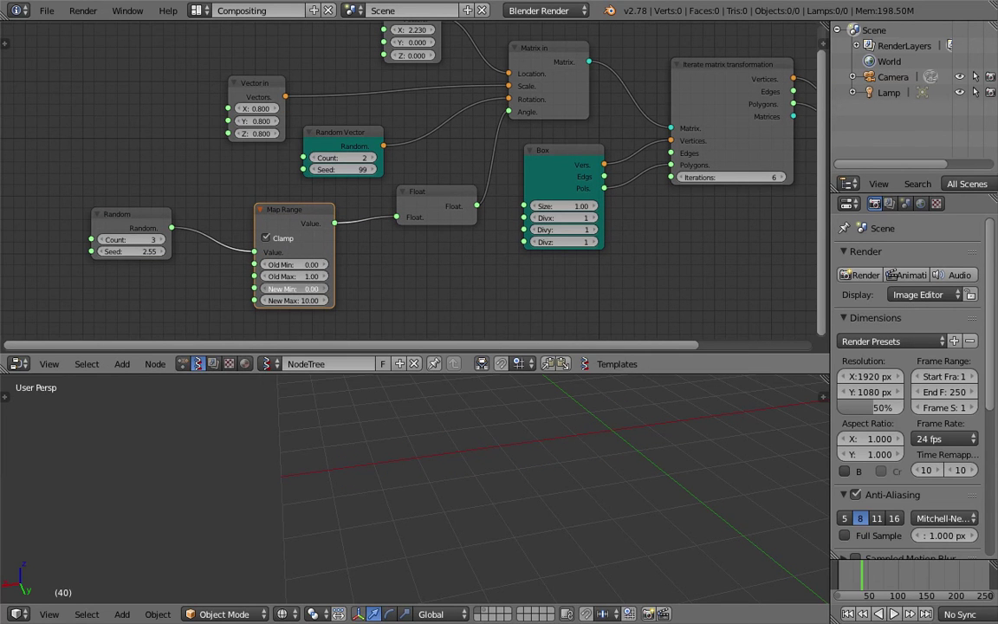
Step: Set the Map Range node's New Min to 2.52 and New Max to 51.82
drag(292, 289, 535, 300)
middle_drag(502, 459, 619, 465)
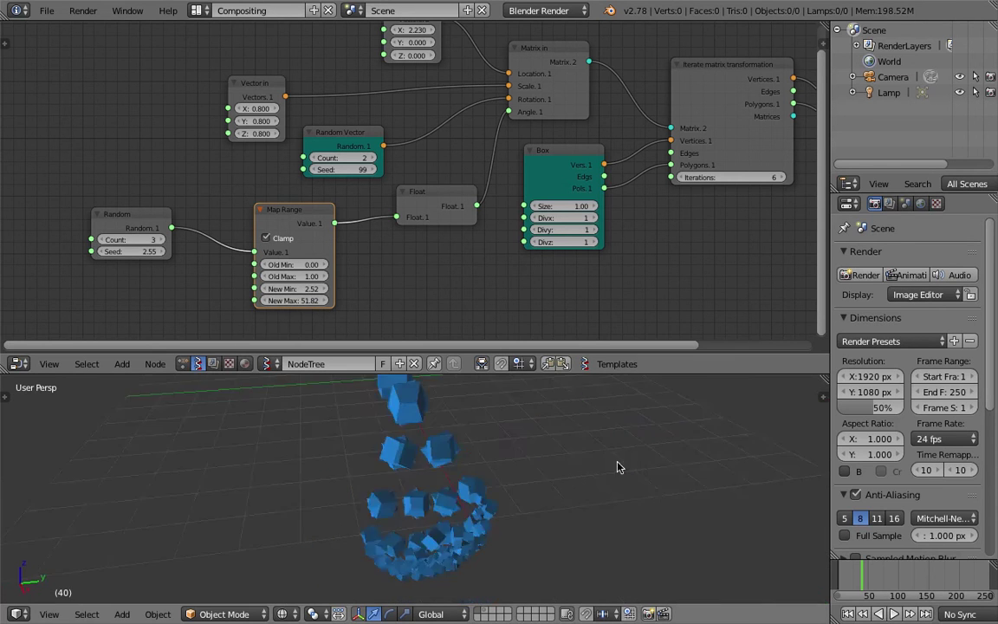
scroll(495, 456, down, 2)
middle_drag(495, 457, 467, 402)
Step: Set the Map Range node's New Min to 6.93 and the Random node's Count to 6
drag(294, 288, 322, 288)
click(161, 240)
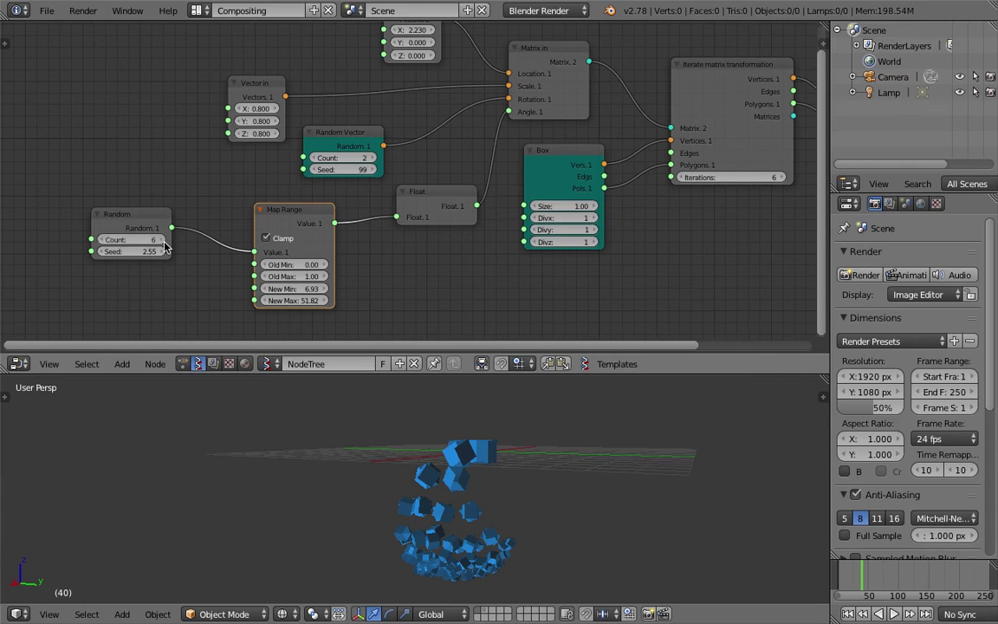
click(104, 240)
click(104, 239)
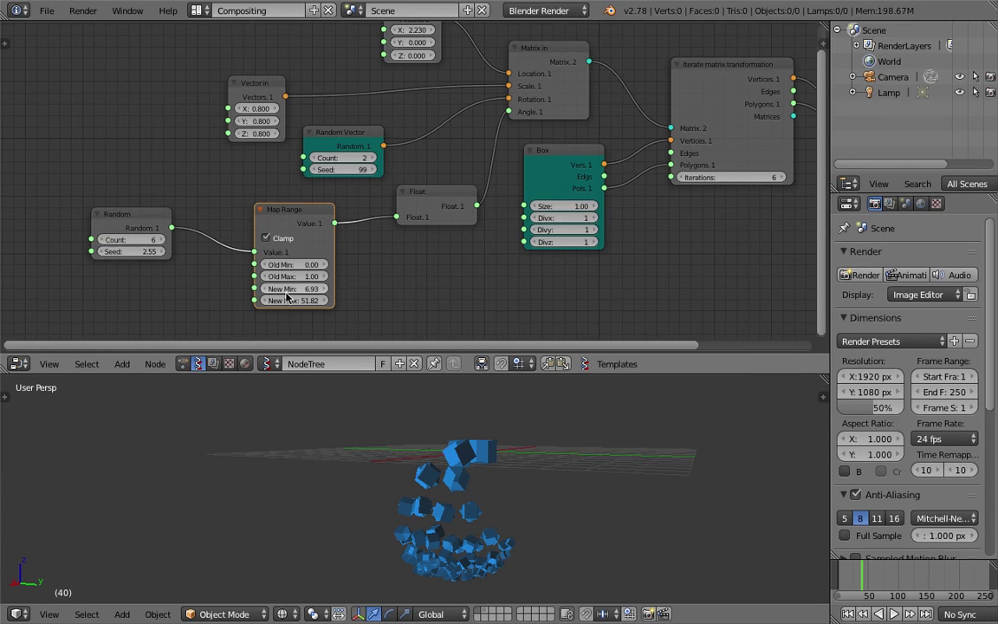
Step: Set the Map Range node's New Max to 59.02 and New Min to -56.25
drag(290, 301, 333, 301)
drag(295, 289, 174, 288)
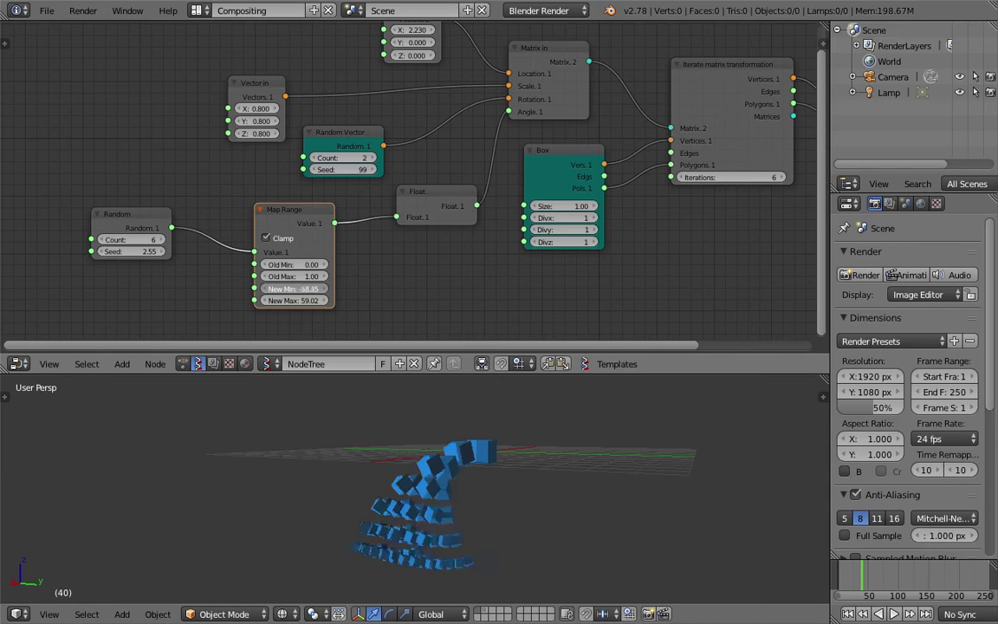
drag(243, 289, 251, 288)
middle_drag(426, 197, 352, 192)
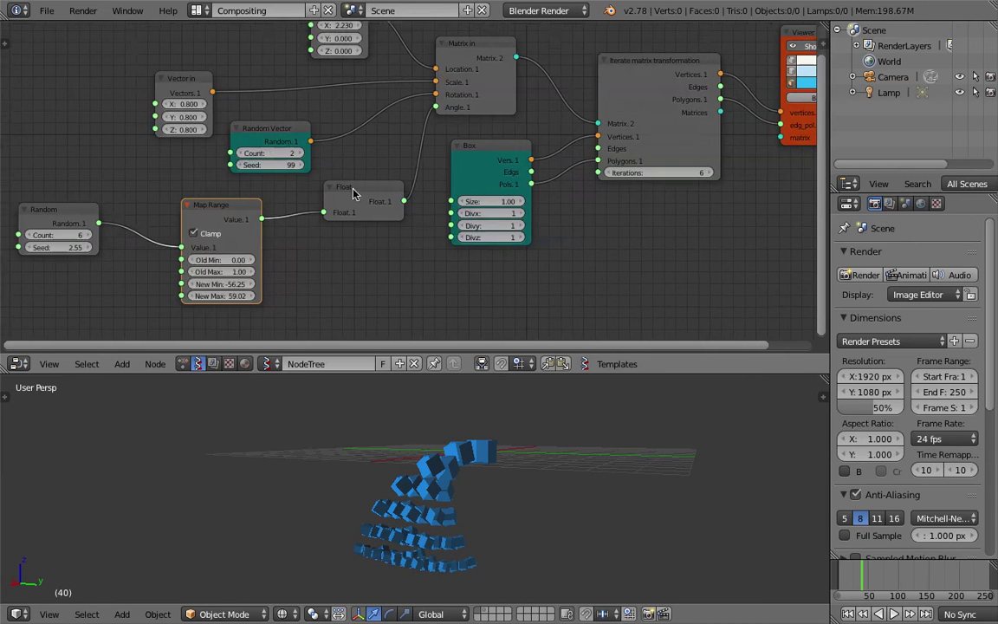
Step: Set the Random Vector's Seed to 147 and the Map Range node's New Max to 79.18 and New Min to -75.03
drag(283, 164, 325, 165)
middle_drag(462, 457, 201, 296)
drag(221, 295, 179, 283)
mouse_move(484, 534)
middle_down()
mouse_move(319, 503)
mouse_move(474, 514)
middle_up()
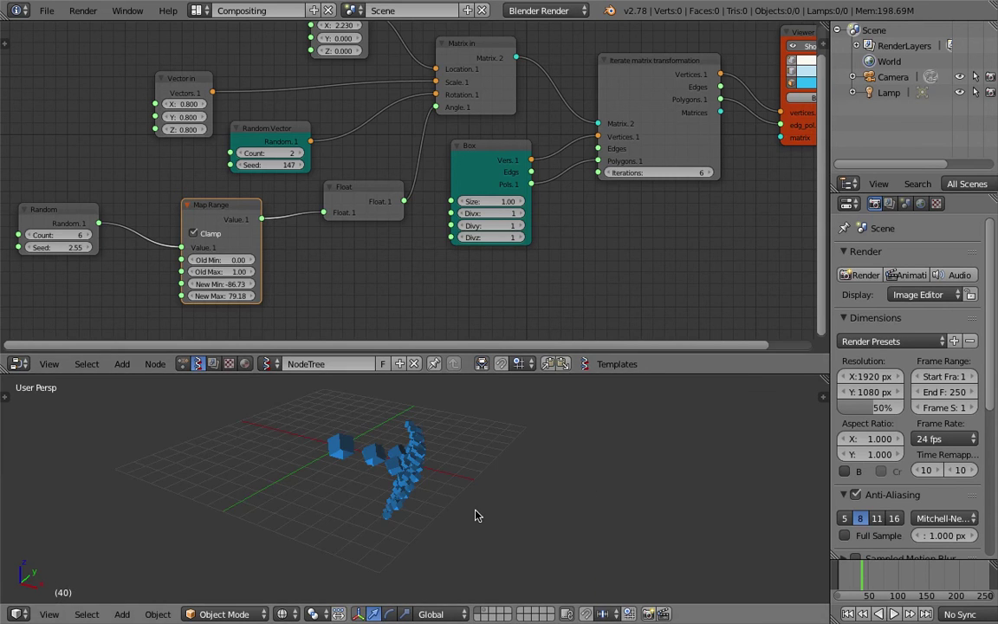
drag(217, 283, 232, 283)
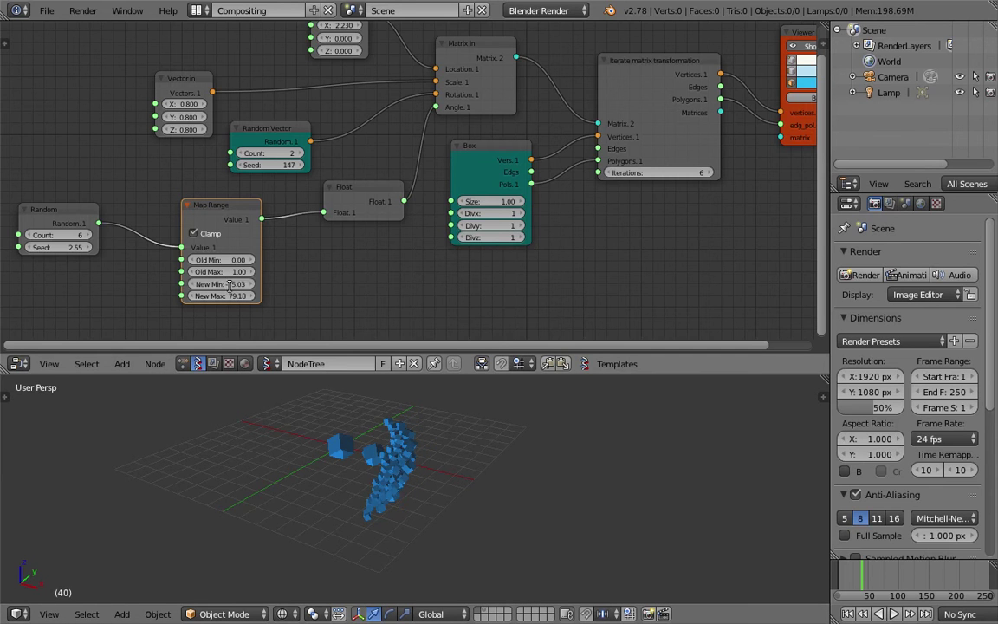
click(350, 495)
middle_drag(350, 495, 243, 481)
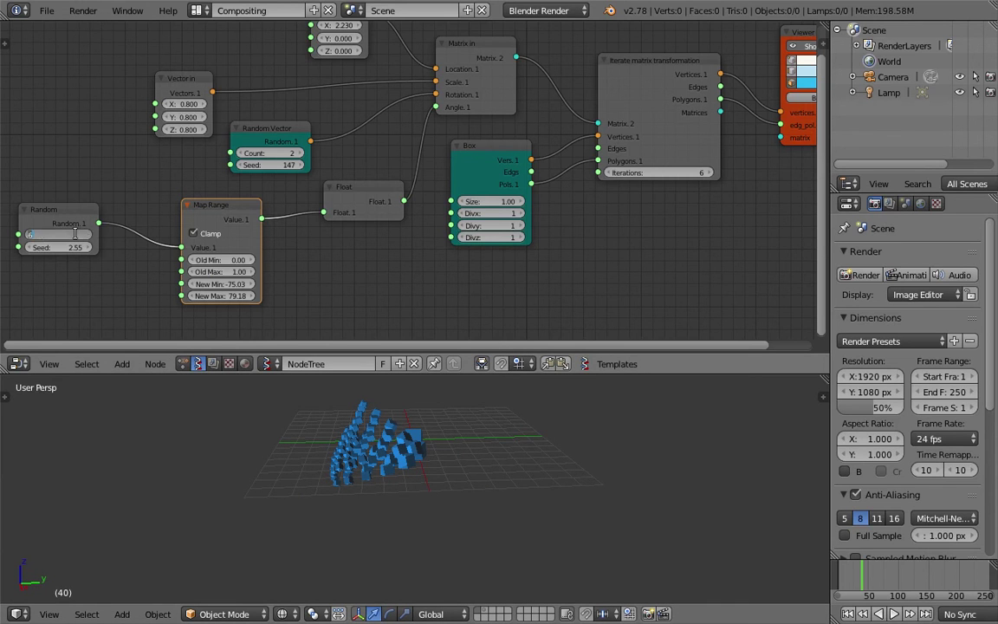
Step: Keep the Random node's Count at 6 and set the Iterate matrix transformation node's Iterations to 9
middle_drag(91, 243, 111, 251)
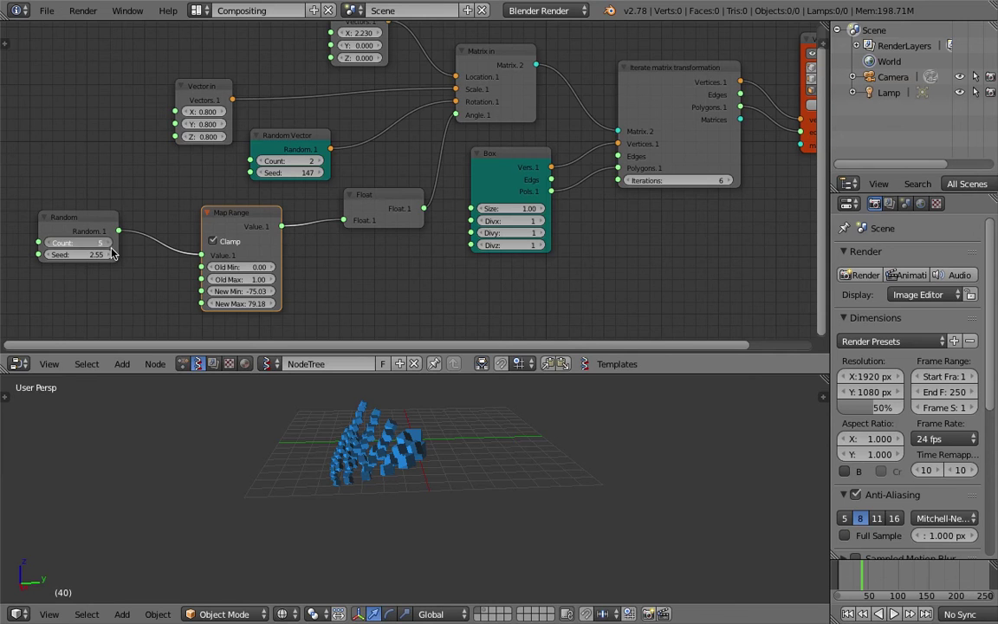
click(110, 245)
middle_drag(438, 481, 442, 460)
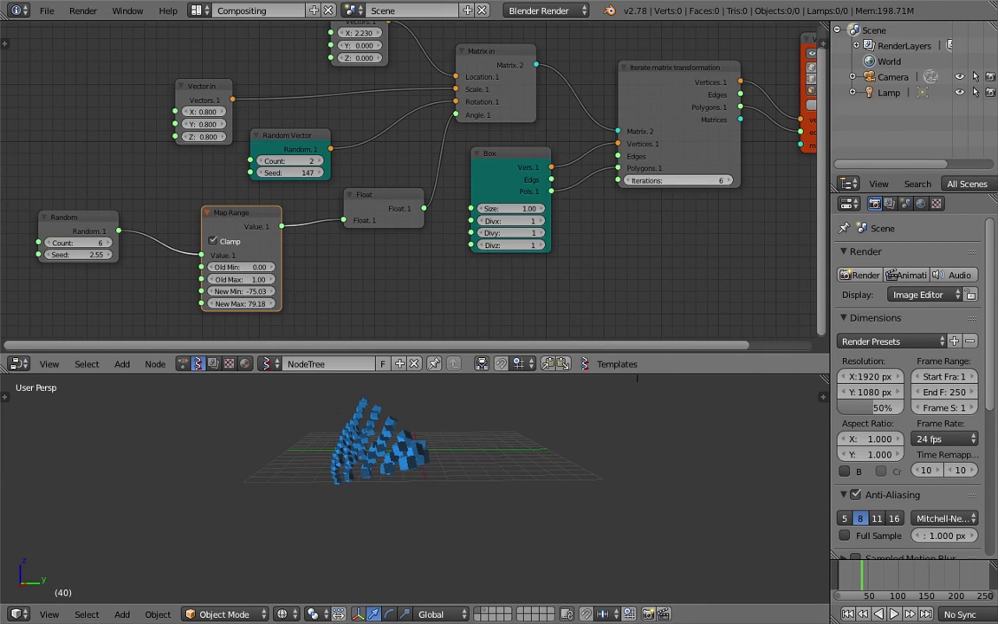
click(733, 181)
click(733, 181)
click(733, 181)
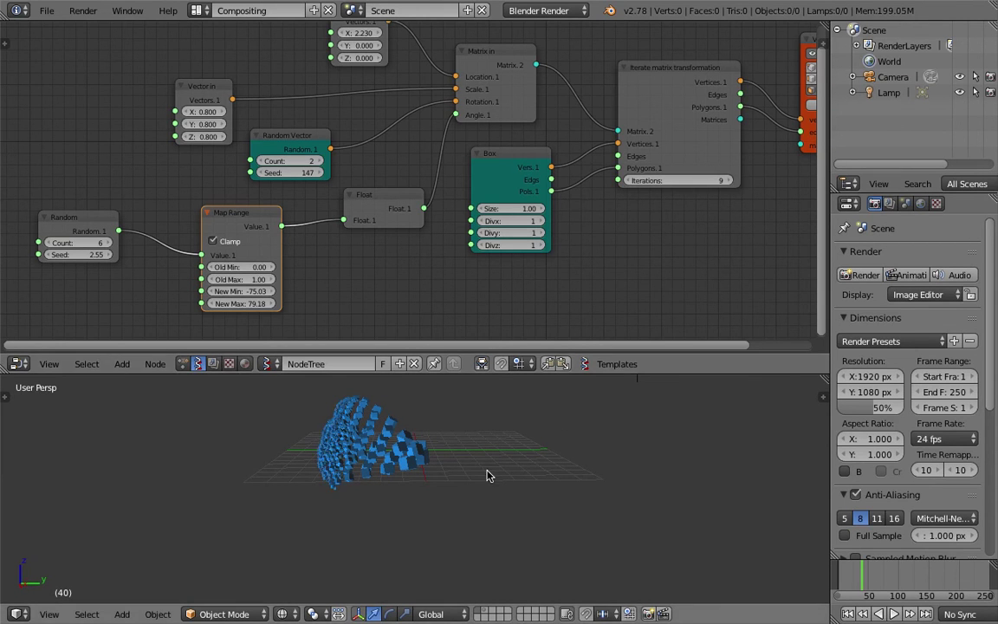
Step: Set the Random Vector node's Seed to 192 and save the file over the existing one
middle_drag(487, 475, 452, 503)
scroll(518, 486, up, 4)
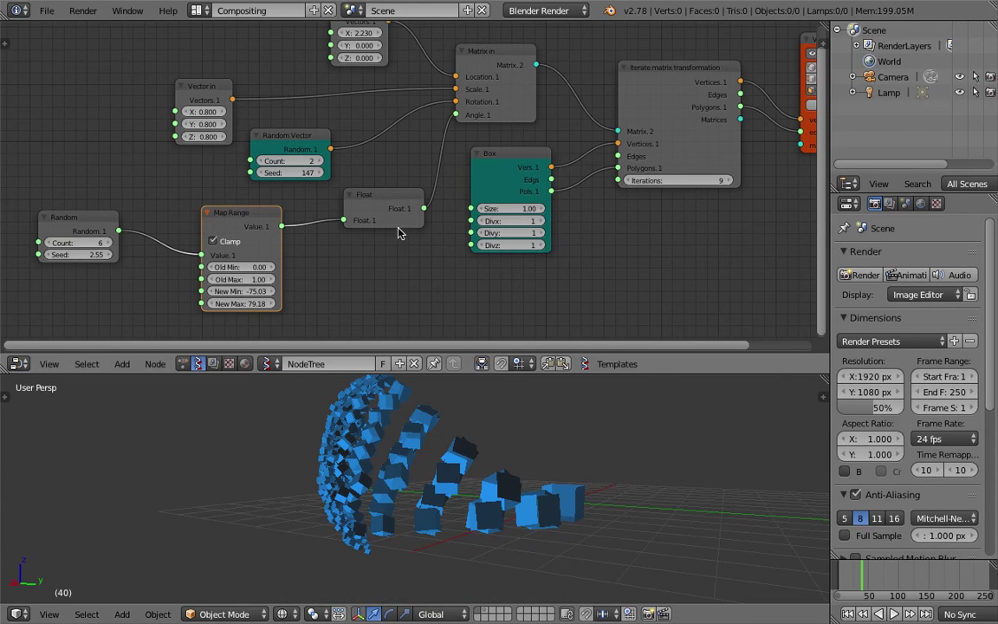
middle_drag(371, 221, 371, 231)
middle_drag(486, 457, 438, 460)
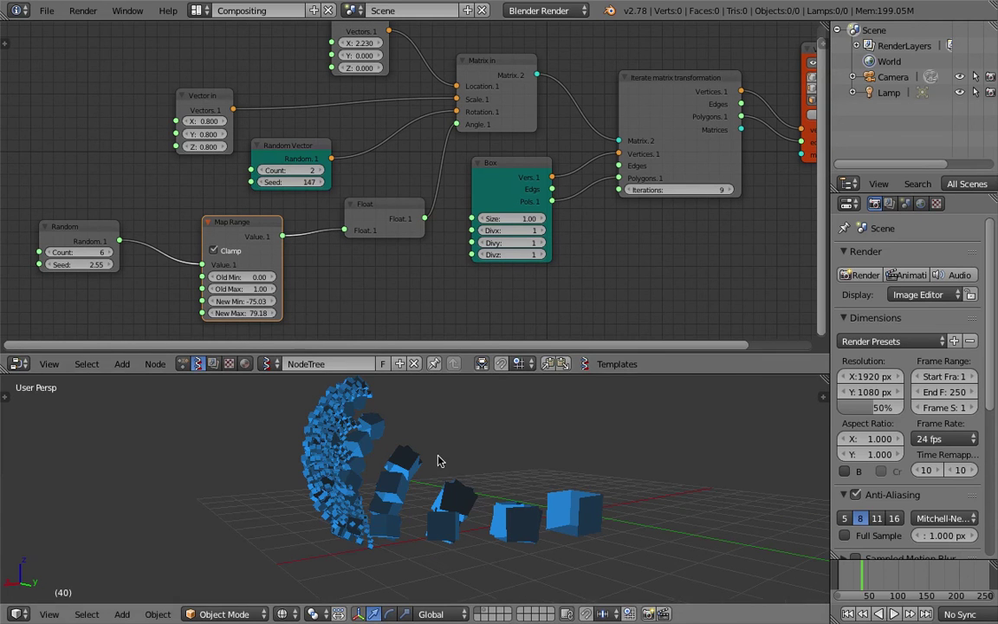
drag(303, 183, 341, 183)
scroll(520, 470, down, 6)
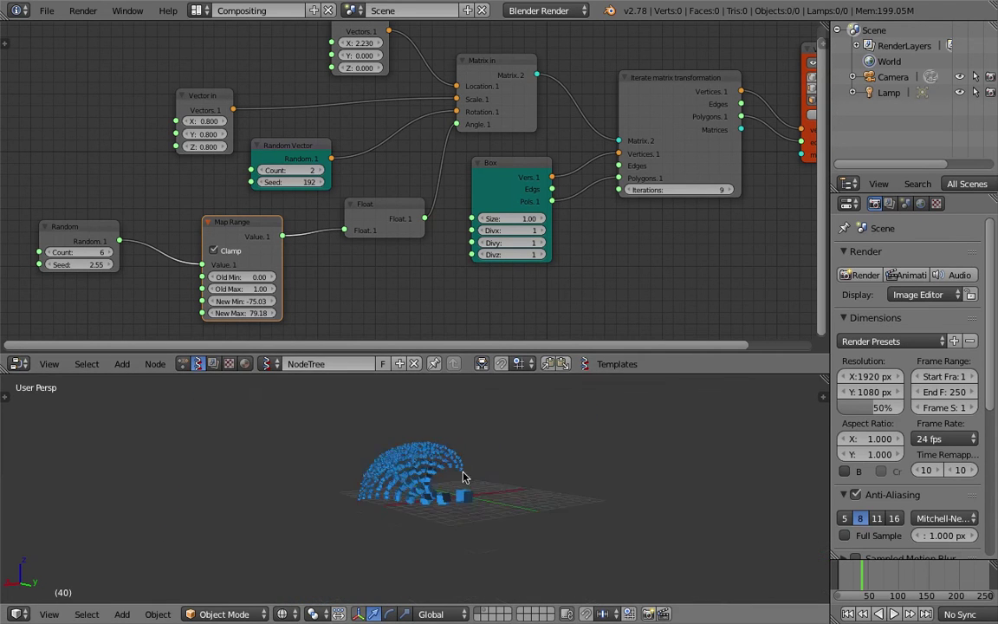
key(ctrl+s)
click(521, 479)
Step: Enlarge the 3D view and save the file as the next incremented version after iterate_matrix_002.blend
scroll(520, 472, up, 6)
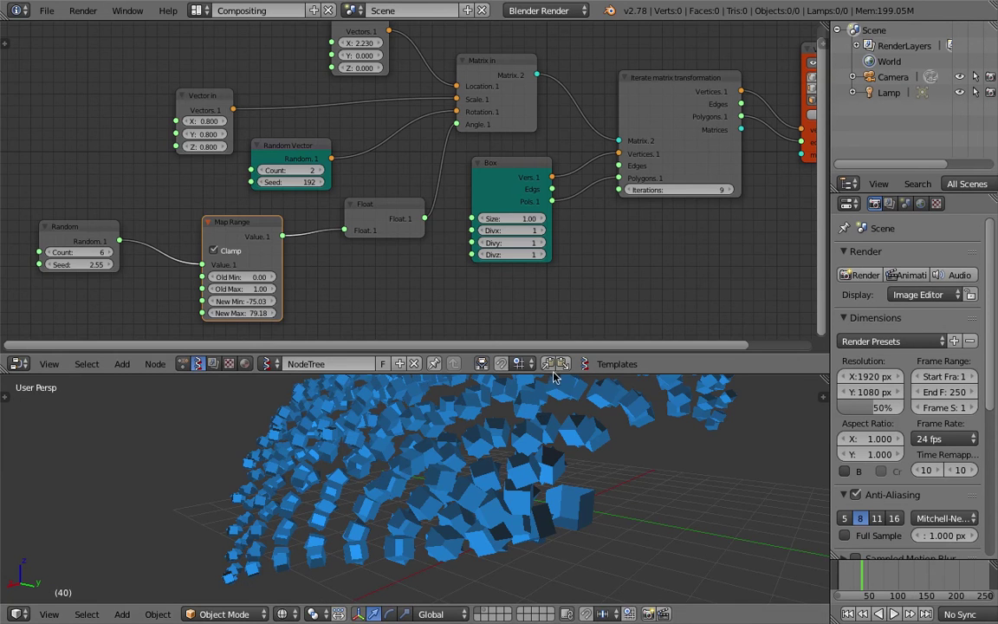
drag(557, 372, 557, 313)
scroll(592, 443, down, 5)
middle_drag(559, 433, 508, 468)
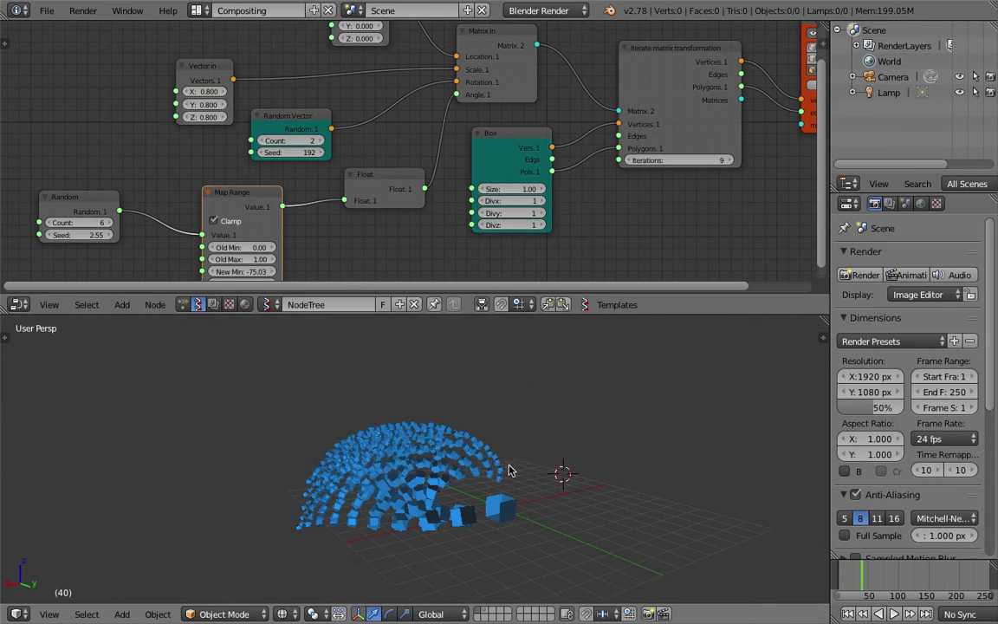
click(46, 10)
click(76, 146)
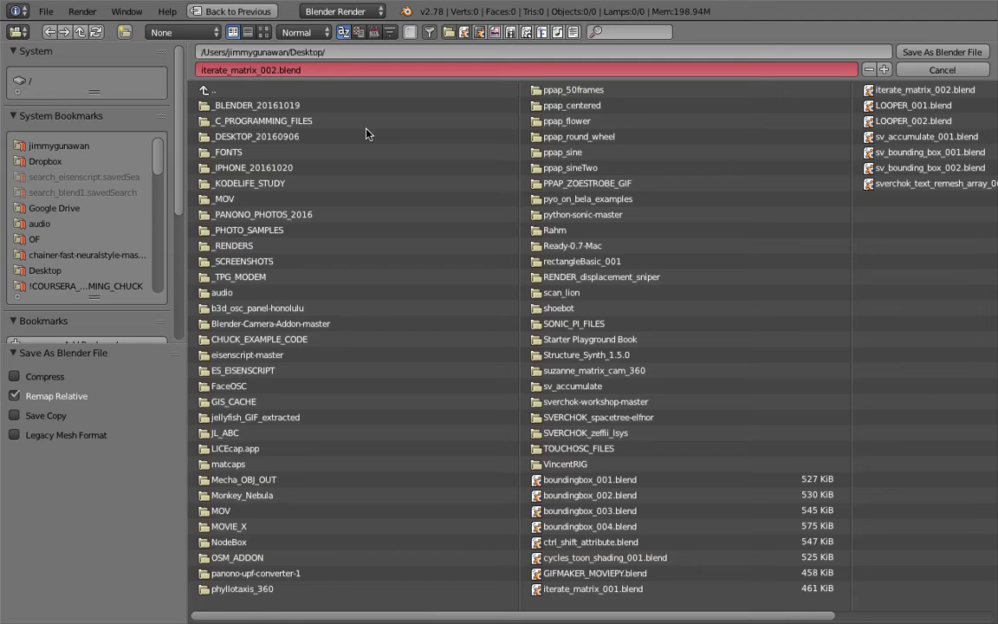
click(883, 70)
click(916, 54)
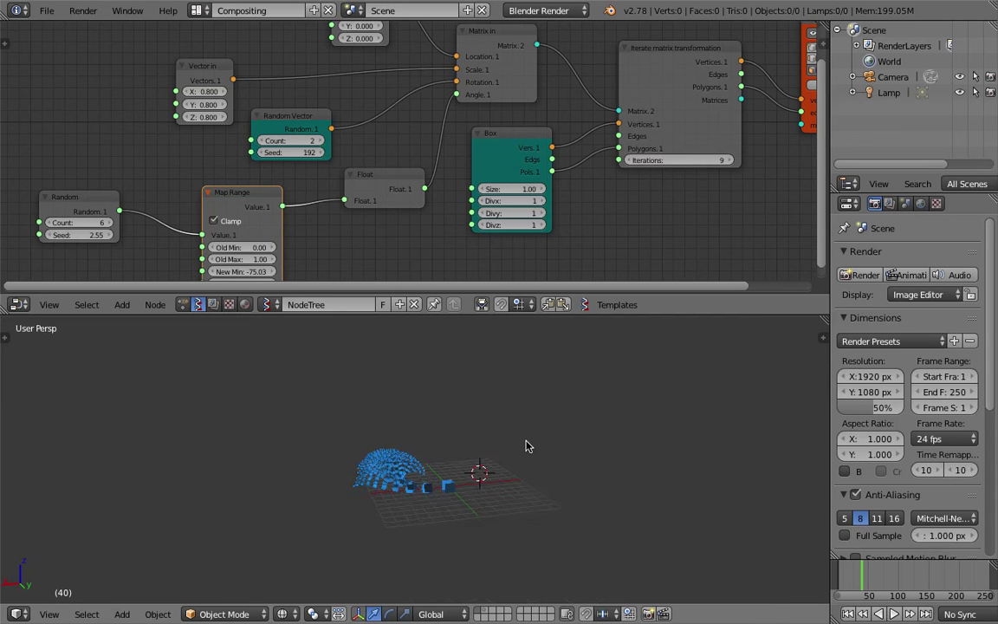
key(ctrl+s)
click(517, 386)
Step: Enlarge the node editor, narrow the properties area to show the whole node tree, and save the file
drag(608, 315, 603, 396)
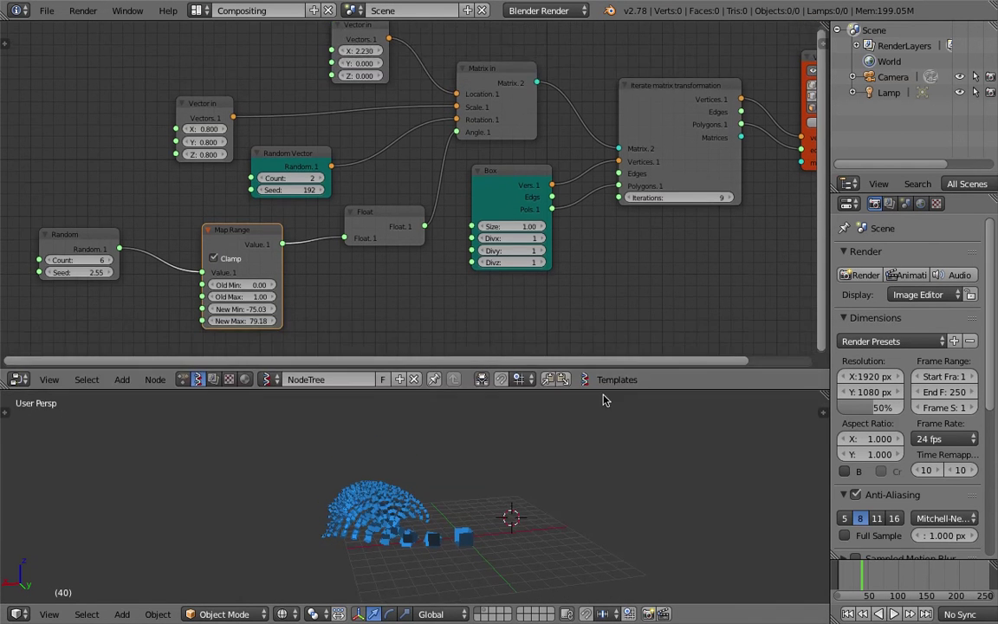
key(Home)
drag(828, 268, 978, 282)
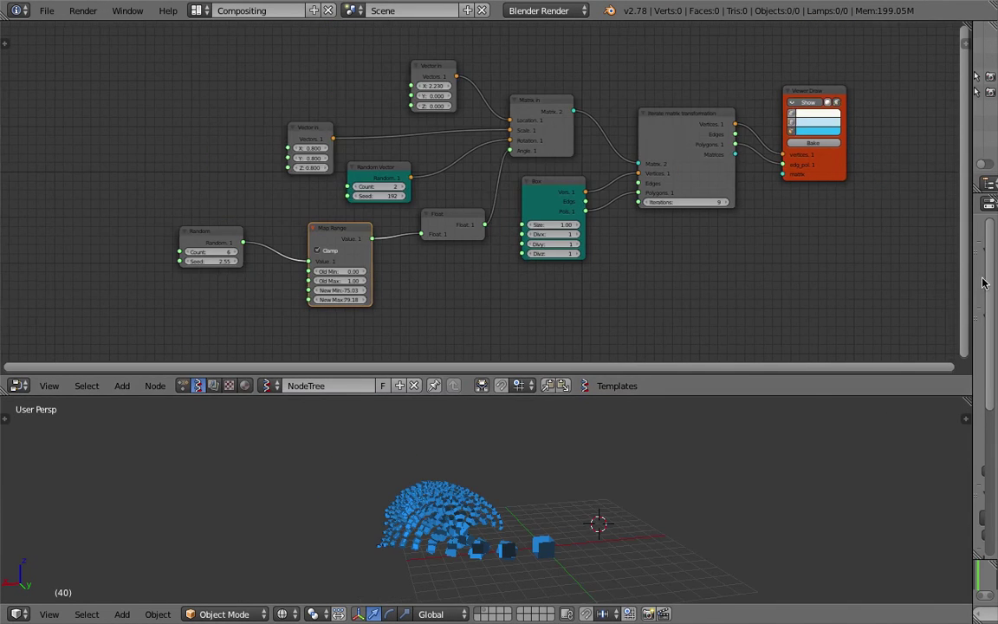
middle_drag(674, 275, 655, 271)
key(ctrl+s)
click(654, 271)
Step: Examine the wave-shaped box structure from several angles in an enlarged 3D view
scroll(601, 515, up, 4)
middle_drag(601, 557, 593, 502)
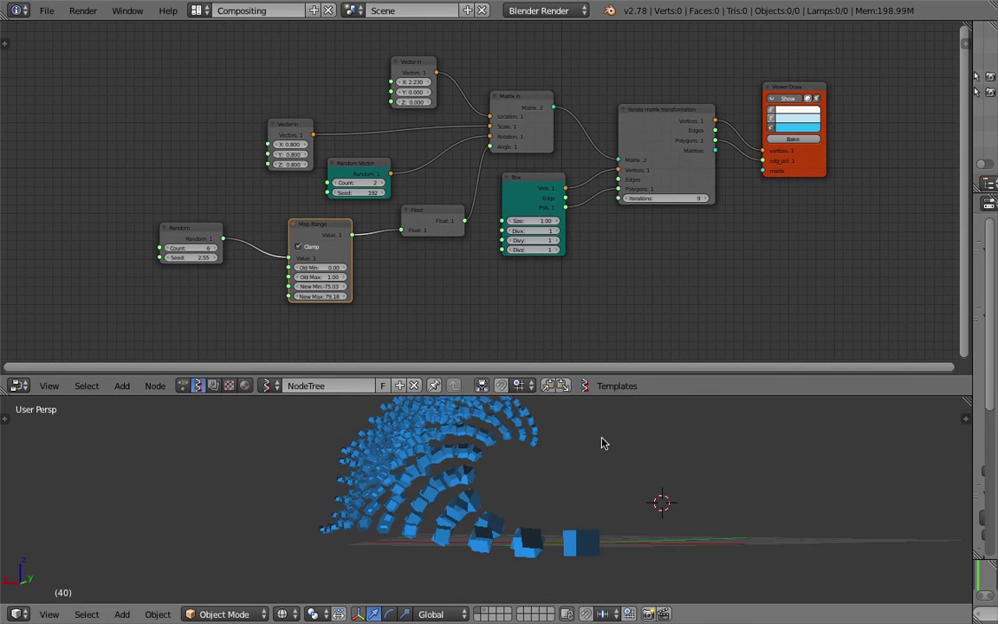
middle_drag(632, 217, 552, 196)
scroll(579, 436, up, 4)
scroll(580, 436, down, 5)
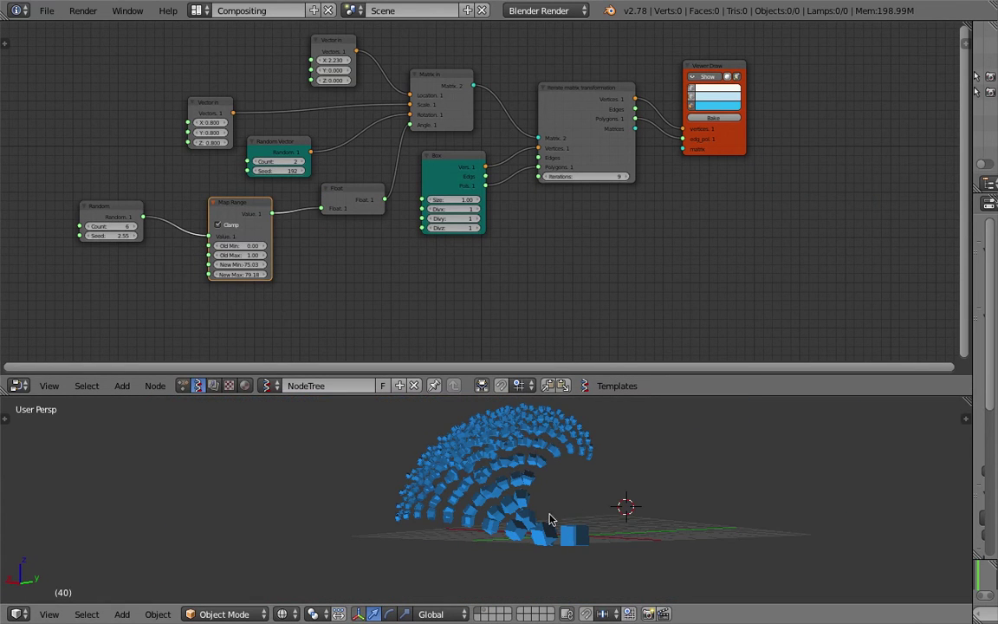
middle_drag(549, 519, 554, 479)
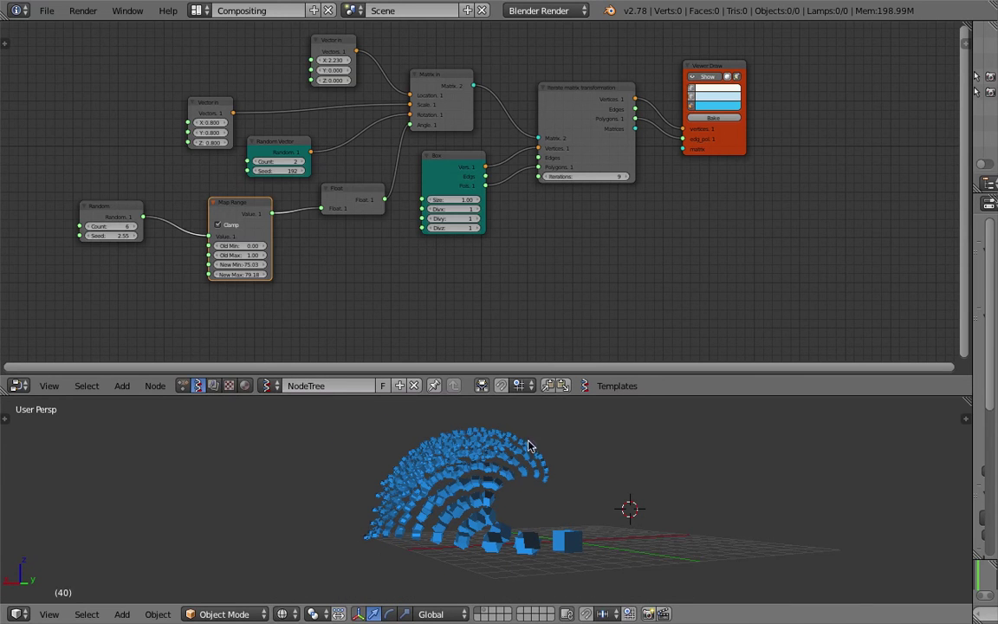
middle_drag(530, 445, 500, 423)
drag(534, 395, 543, 281)
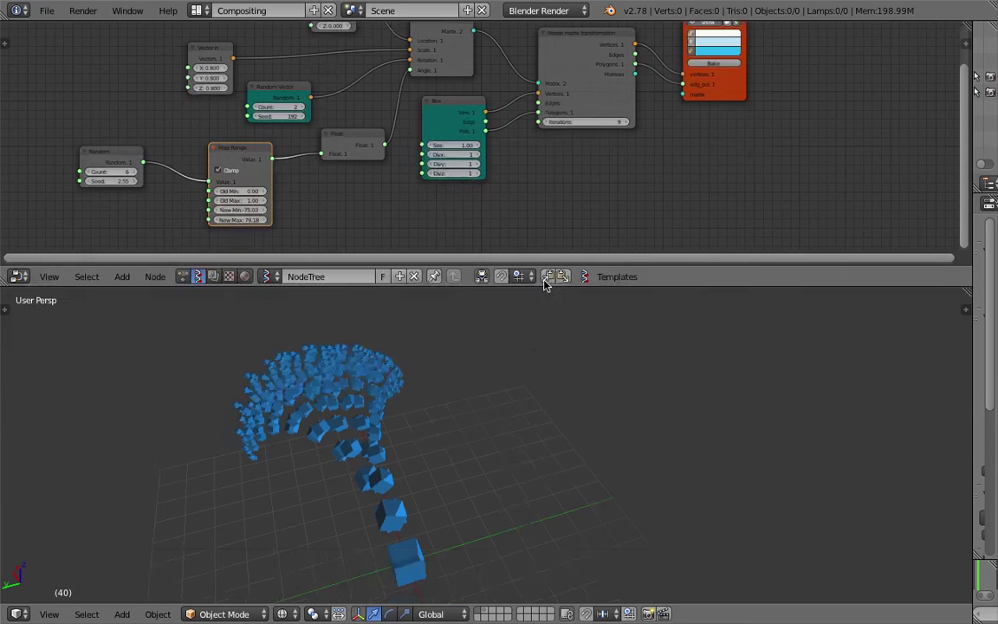
middle_drag(537, 329, 569, 390)
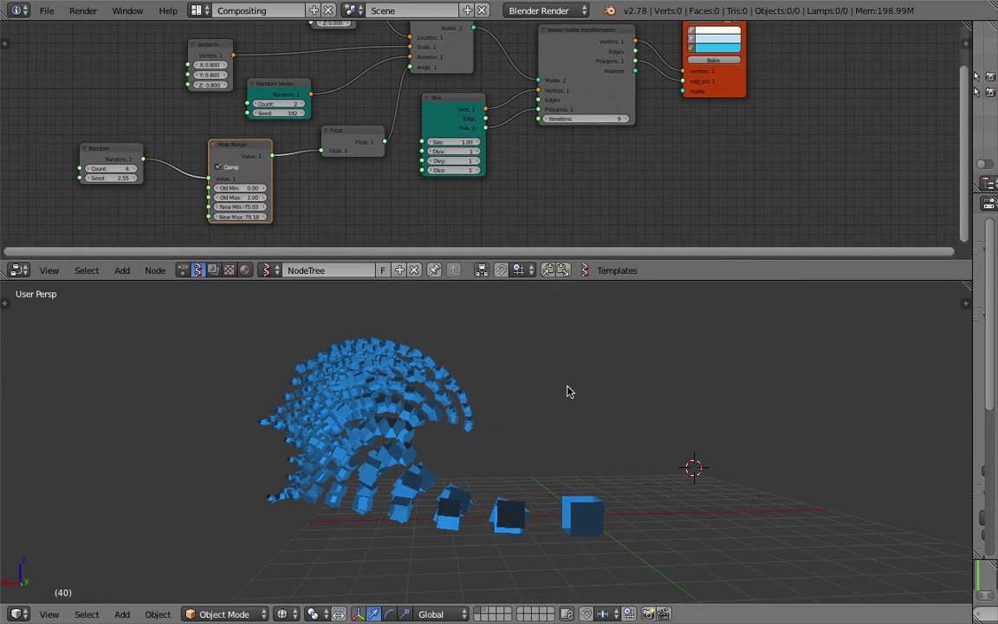
Step: Give the node editor more height above the 3D view and save the file again
scroll(520, 225, up, 2)
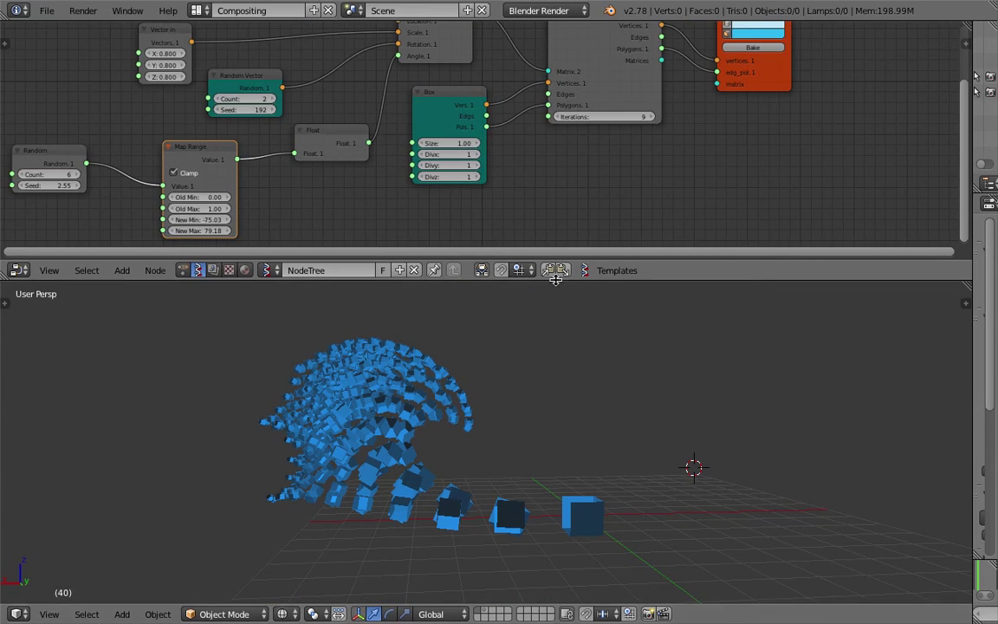
drag(554, 281, 549, 337)
middle_drag(578, 261, 553, 254)
key(ctrl+s)
click(552, 252)
key(shift+a)
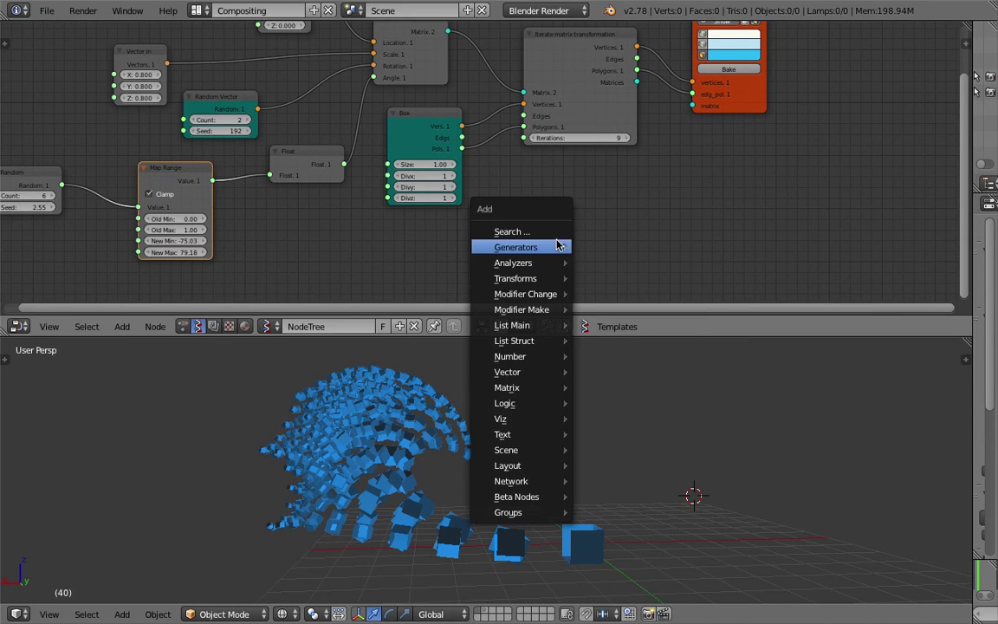
mouse_move(563, 247)
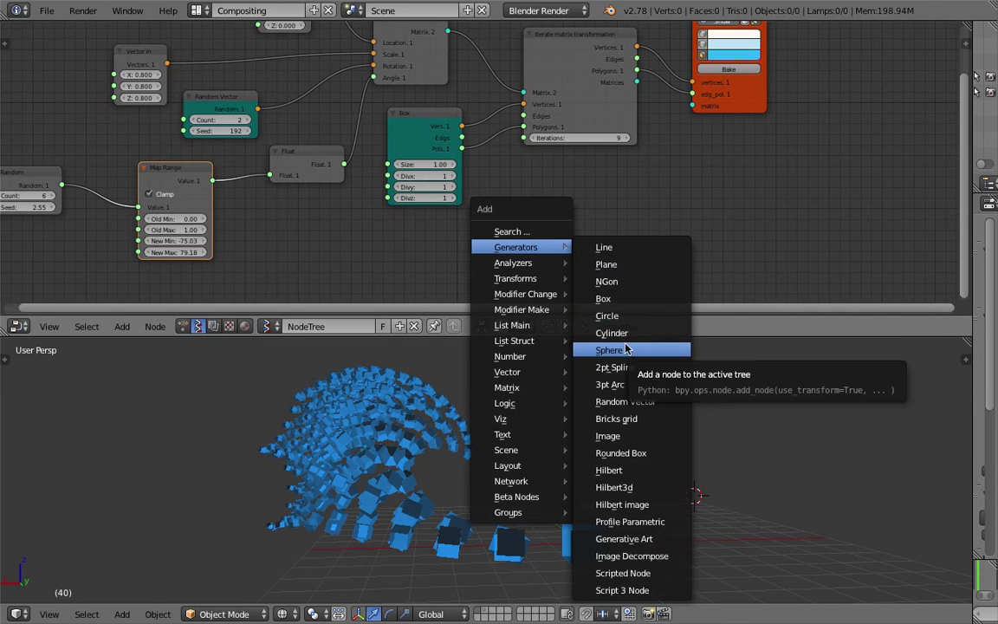
middle_drag(574, 171, 592, 198)
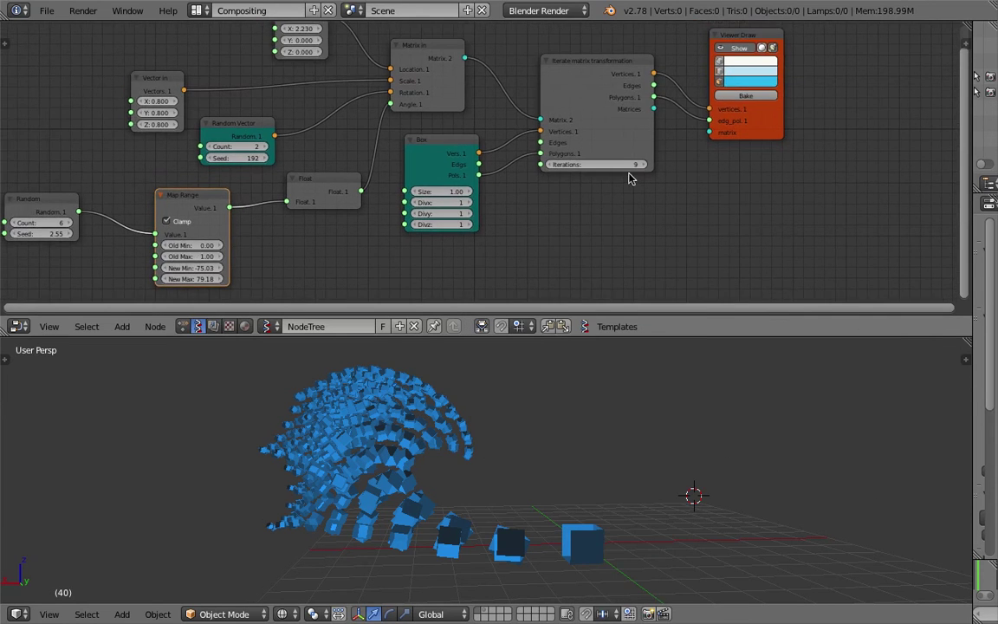
middle_drag(523, 210, 564, 200)
middle_drag(295, 258, 374, 231)
Step: Set the Map Range node's New Max to 360 with Clamp enabled, and save the file
scroll(374, 231, up, 3)
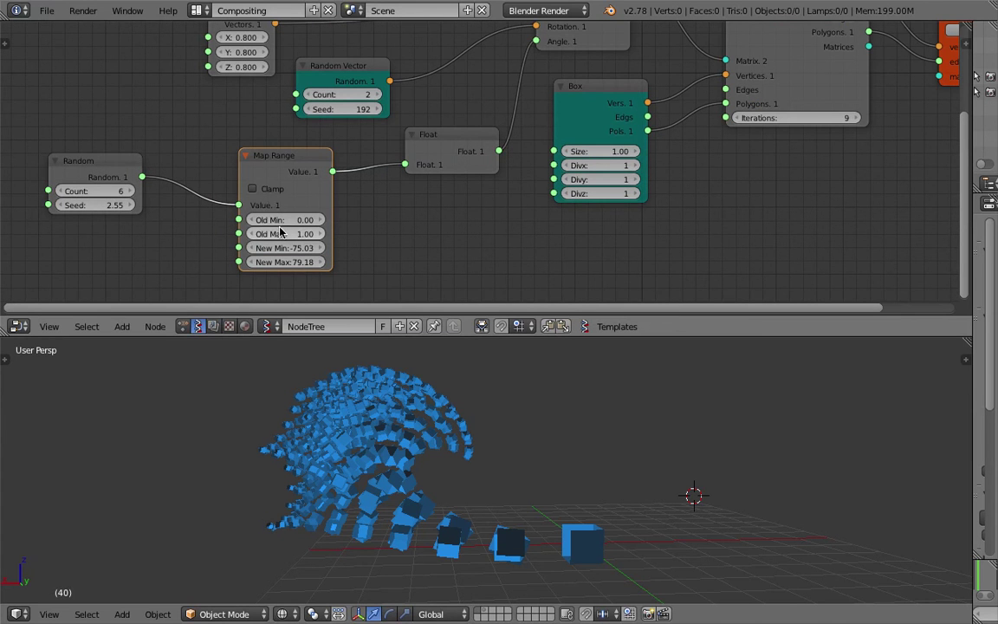
click(298, 262)
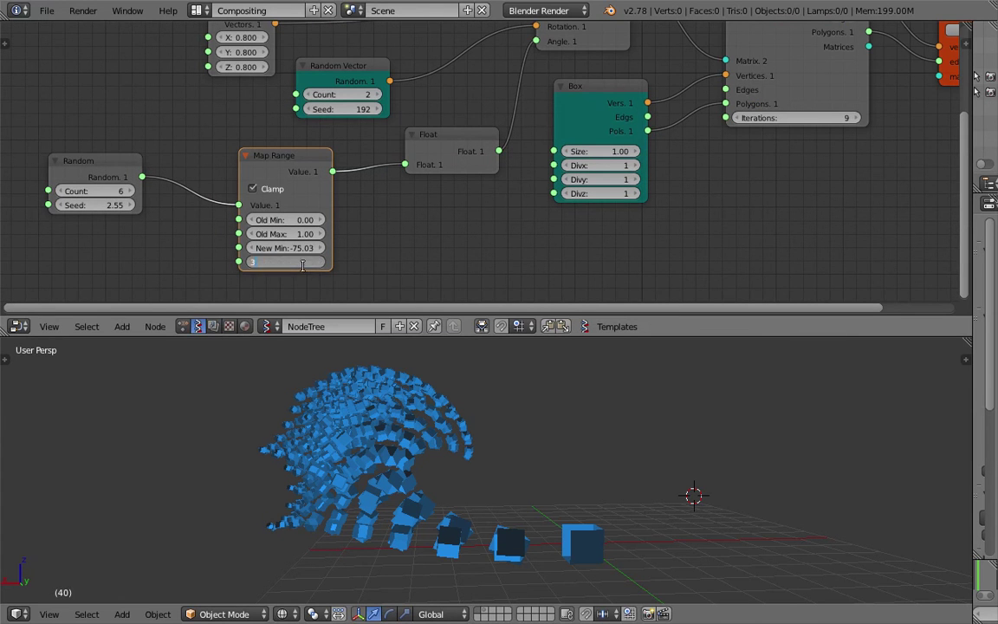
key(Return)
middle_drag(502, 511, 525, 476)
key(ctrl+s)
click(528, 488)
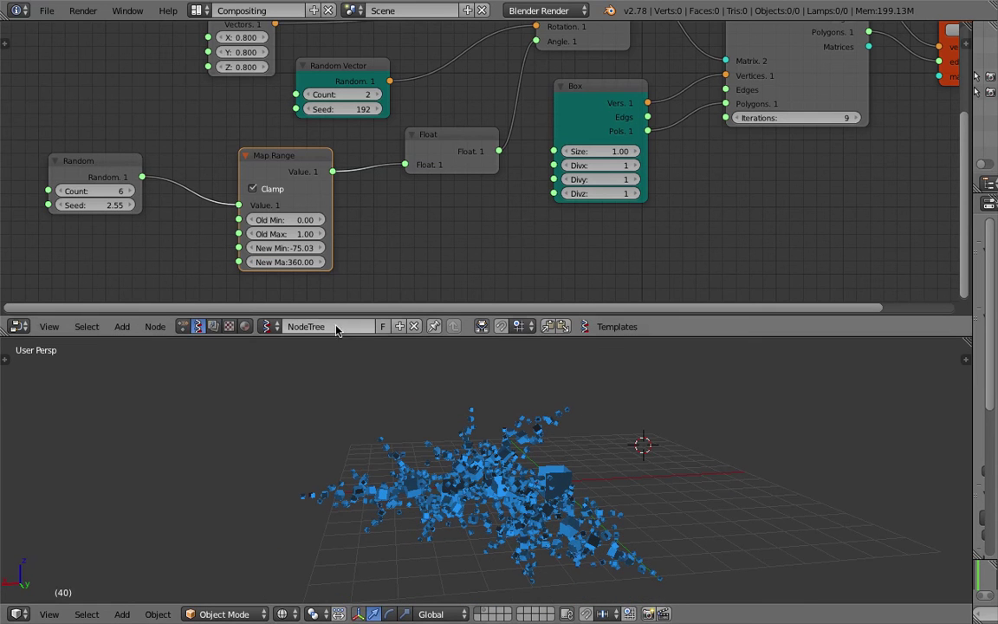
Step: Set the Map Range node's New Min to 0 and enlarge the 3D view to inspect the scattered boxes
drag(299, 249, 299, 248)
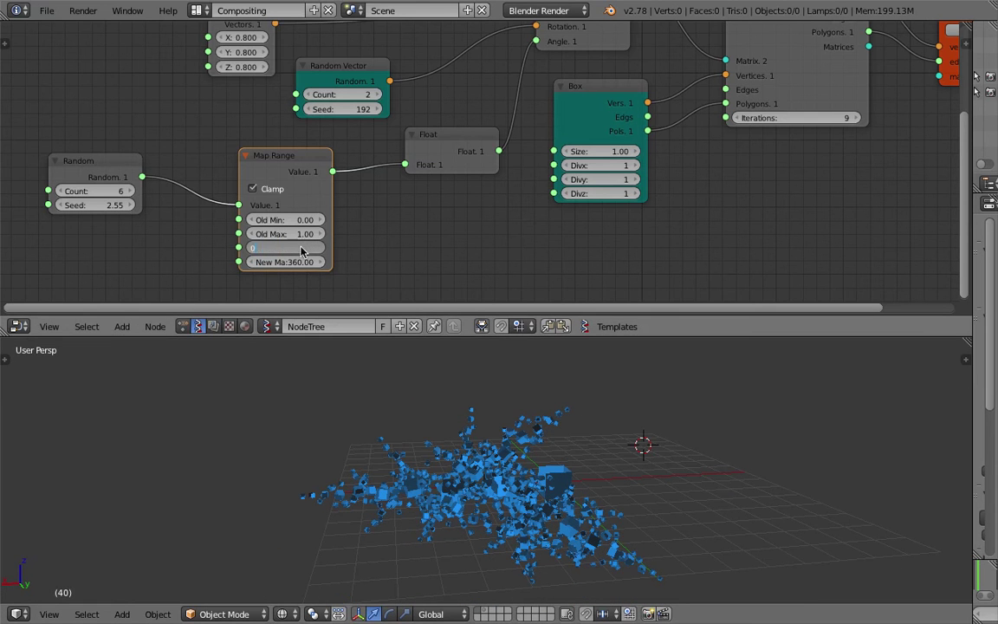
key(Return)
middle_drag(373, 407, 546, 342)
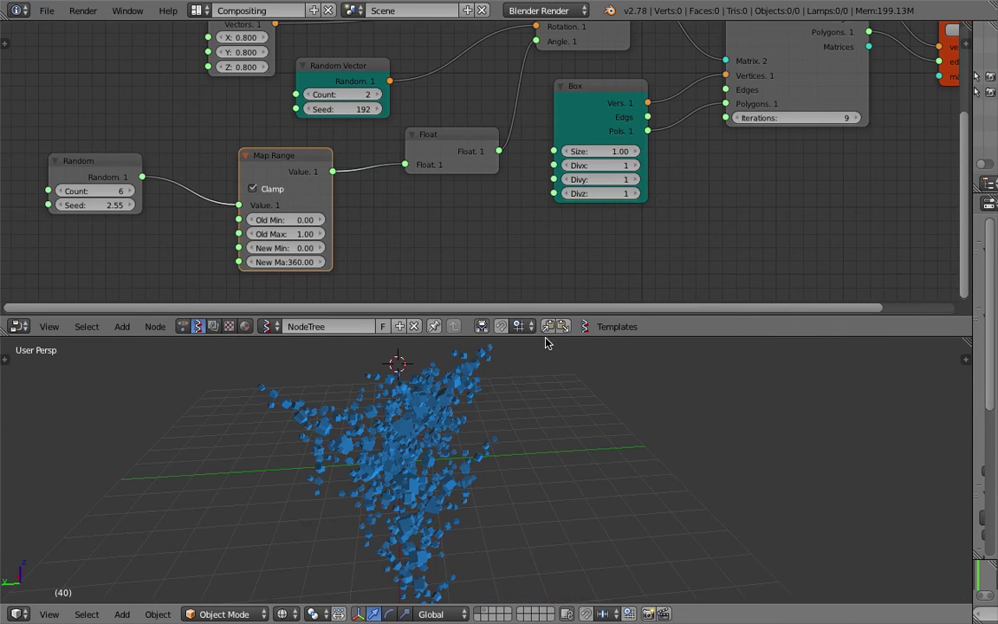
drag(546, 337, 545, 212)
middle_drag(541, 260, 572, 434)
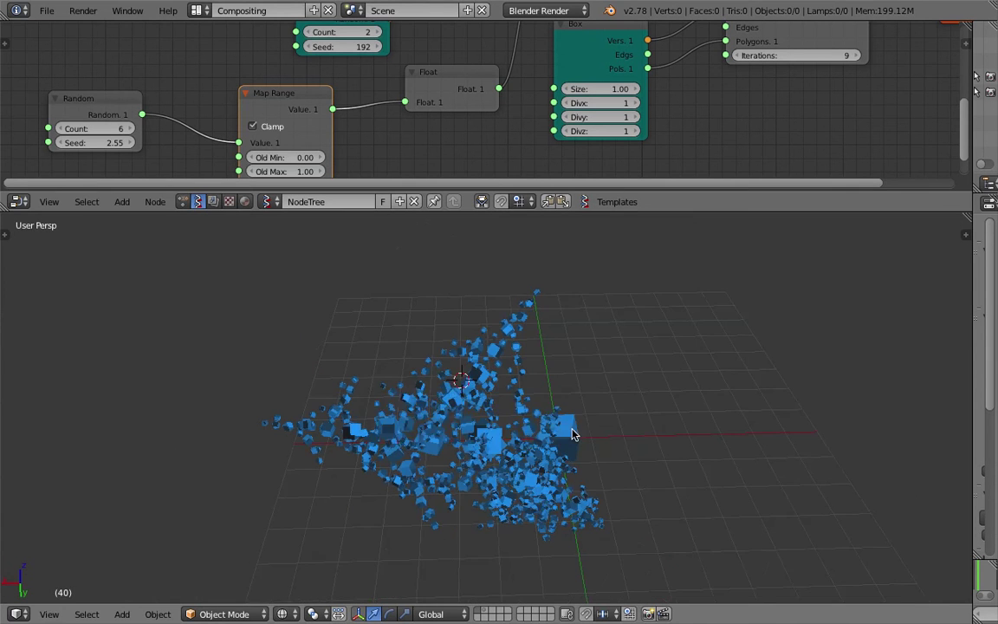
Step: Try a Count of 10 on the Random node, and set it to 1
click(109, 127)
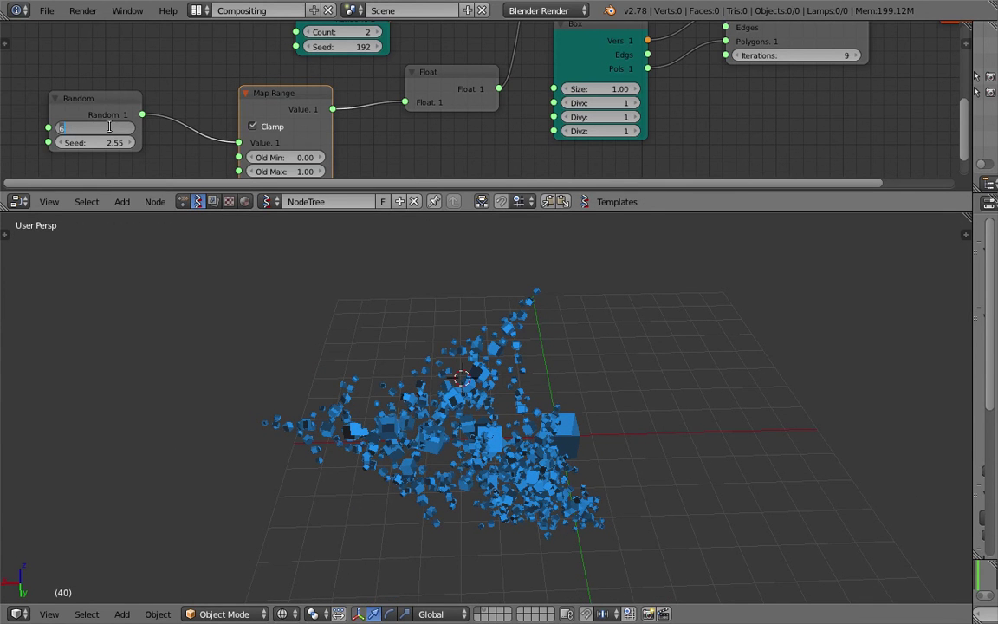
key(Return)
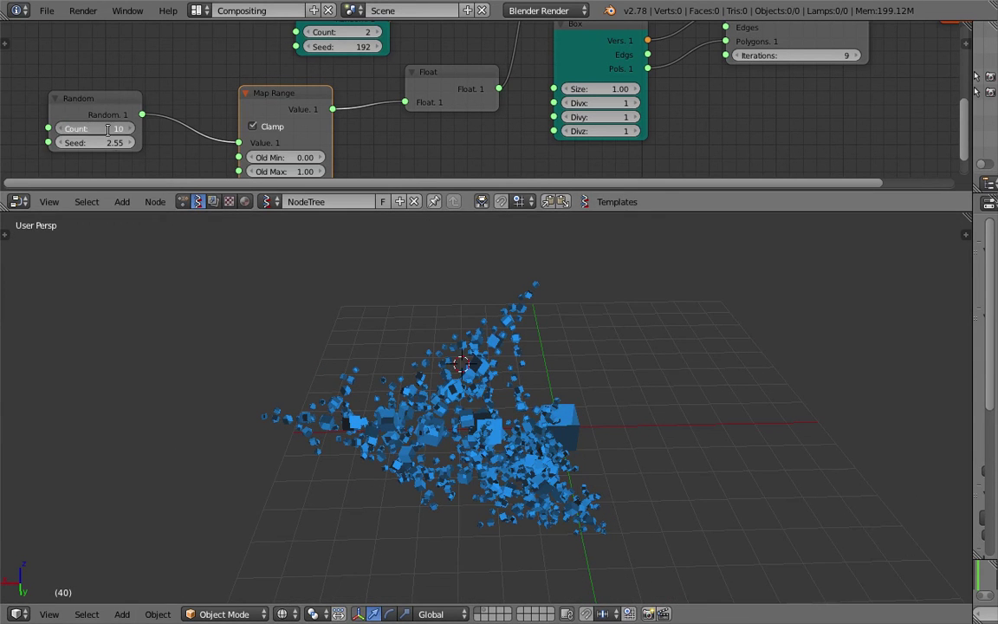
key(Return)
Step: Set the Random node's Seed to 9.78 while checking the box arrangement from different angles
drag(103, 143, 156, 143)
middle_drag(485, 368, 460, 334)
drag(95, 142, 131, 142)
middle_drag(498, 363, 460, 402)
middle_drag(384, 160, 390, 127)
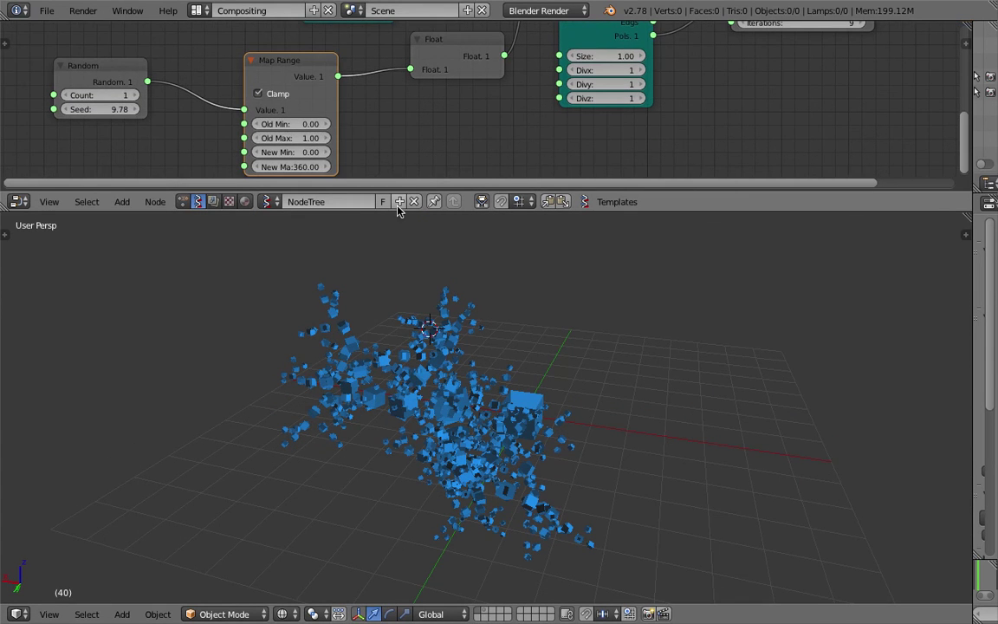
Step: Set the Map Range node's New Min to -360
drag(401, 212, 401, 278)
text(-360)
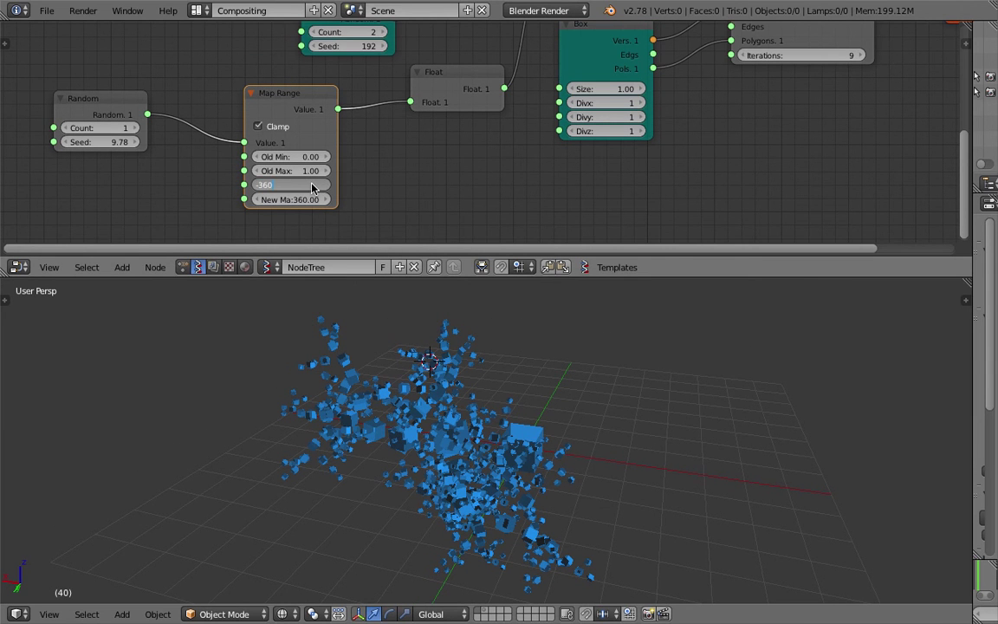
key(Return)
middle_drag(527, 308, 546, 364)
Step: Try a Seed of 13.23 on the Random node, inspect the scattered boxes and save the file
drag(95, 141, 130, 141)
middle_drag(643, 441, 602, 431)
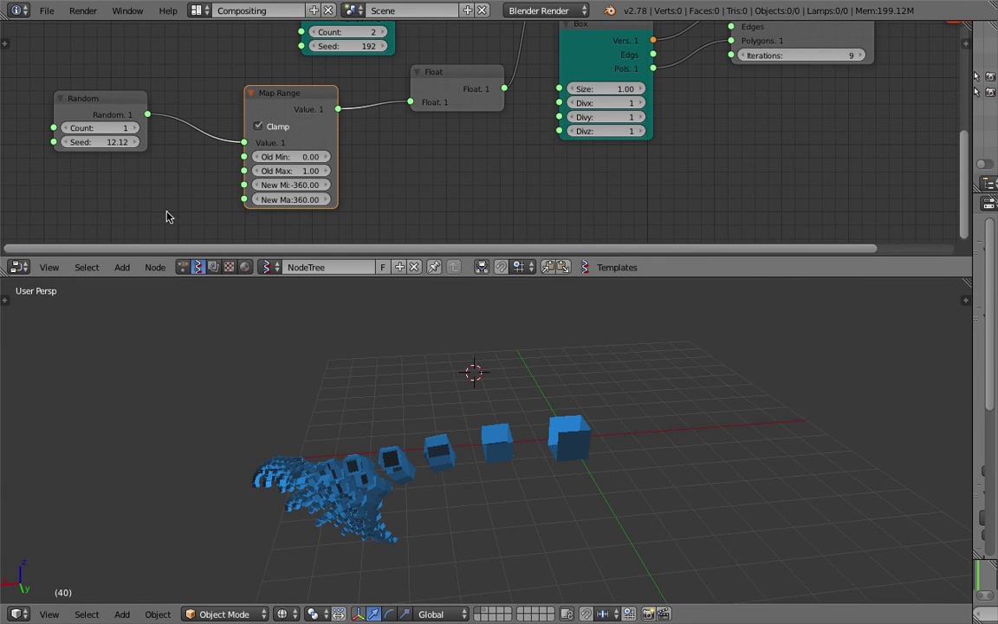
drag(116, 145, 122, 141)
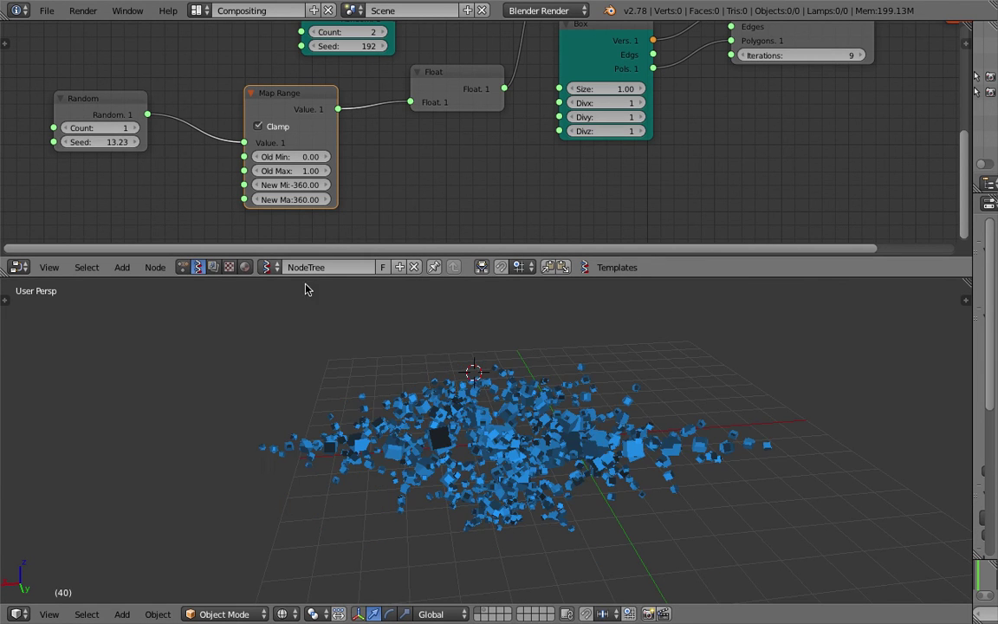
middle_drag(364, 407, 526, 285)
key(ctrl+s)
click(426, 470)
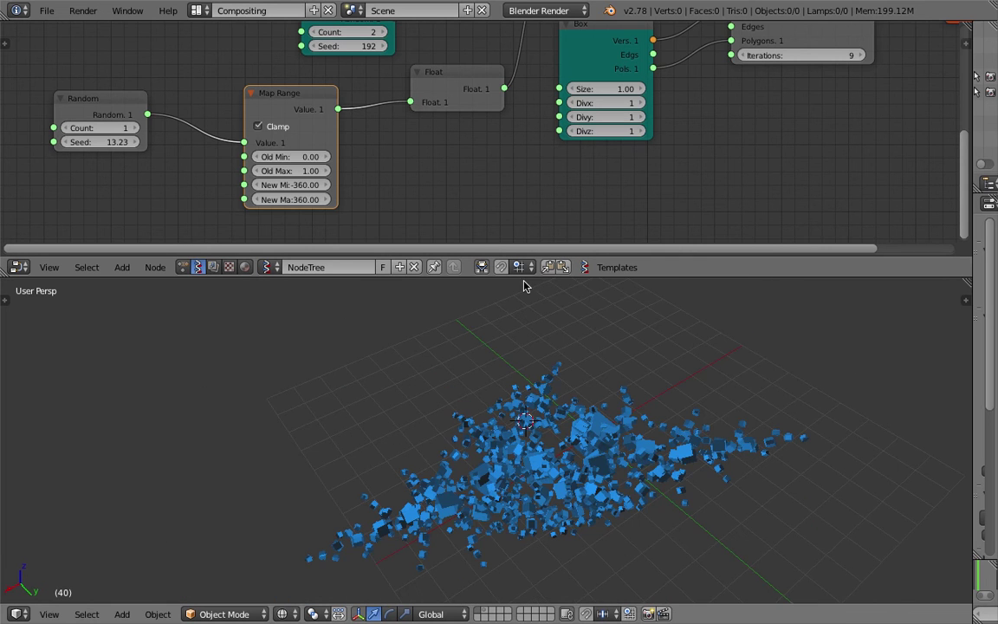
Step: Try a Count of 3 on the Random Vector node and inspect the resulting box cluster
drag(538, 276, 537, 381)
middle_drag(385, 116, 358, 216)
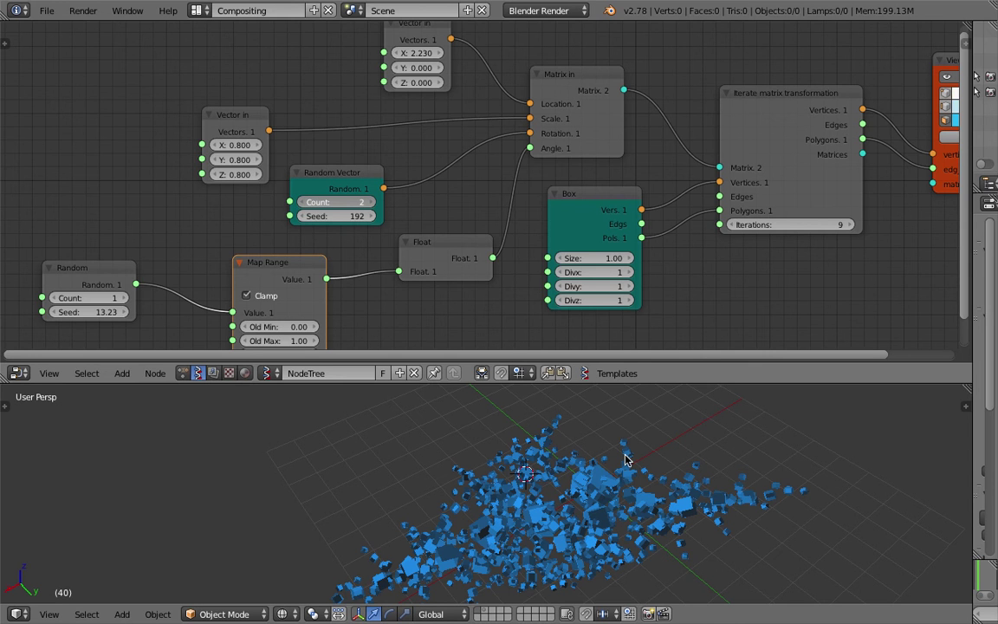
click(373, 202)
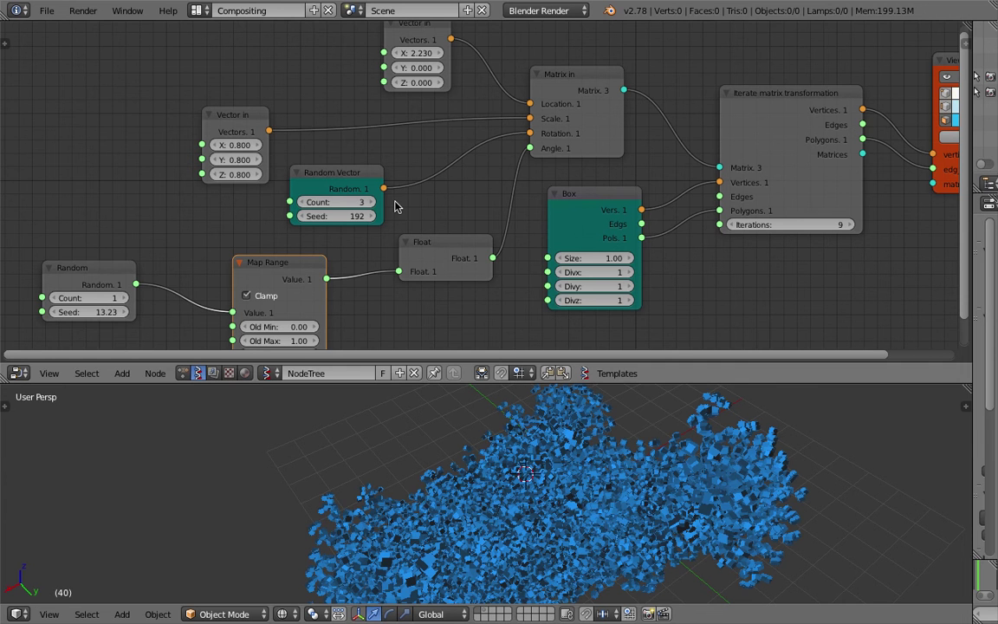
middle_drag(554, 448, 221, 232)
middle_drag(485, 420, 350, 410)
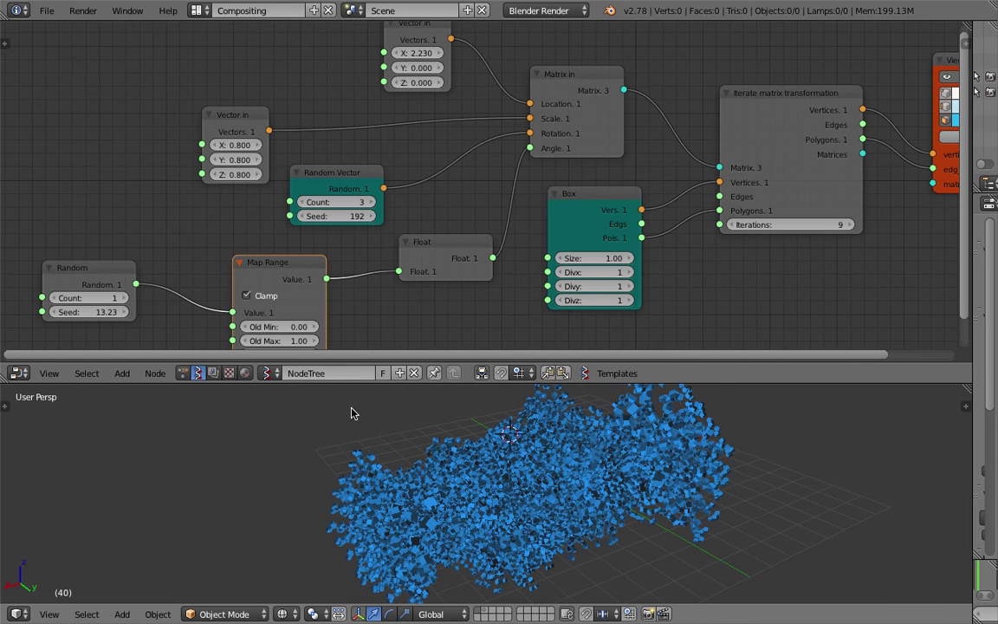
Step: Set the Random node's Seed to 1 and inspect the cluster from other angles
click(107, 311)
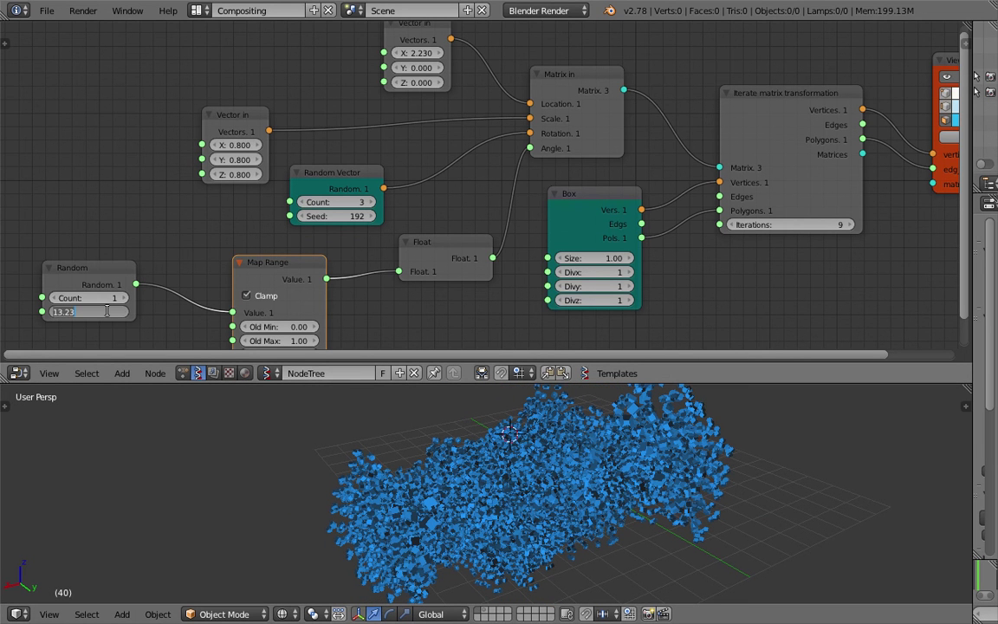
text(1)
key(Return)
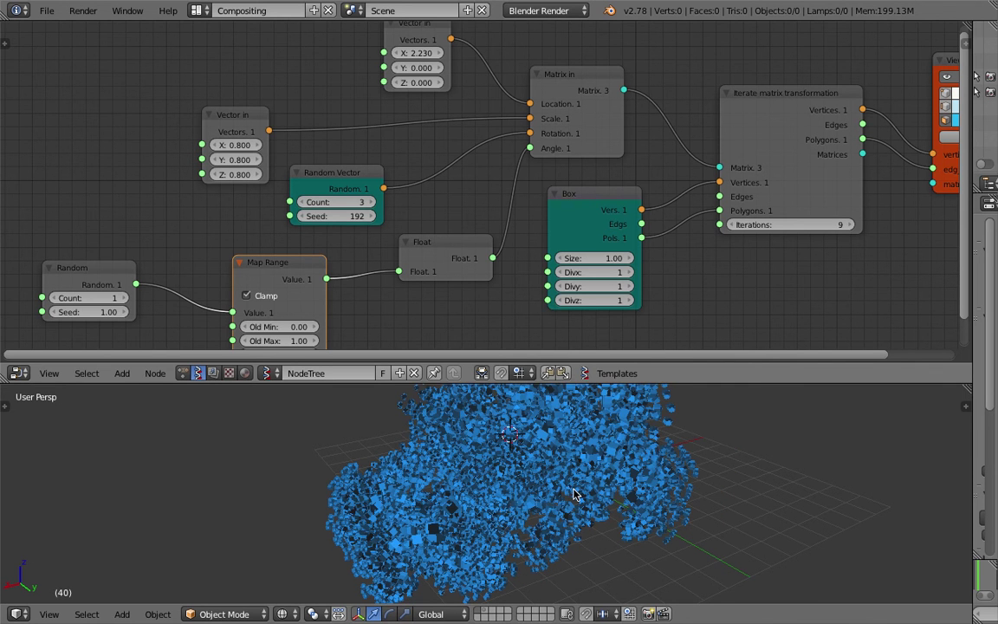
click(714, 451)
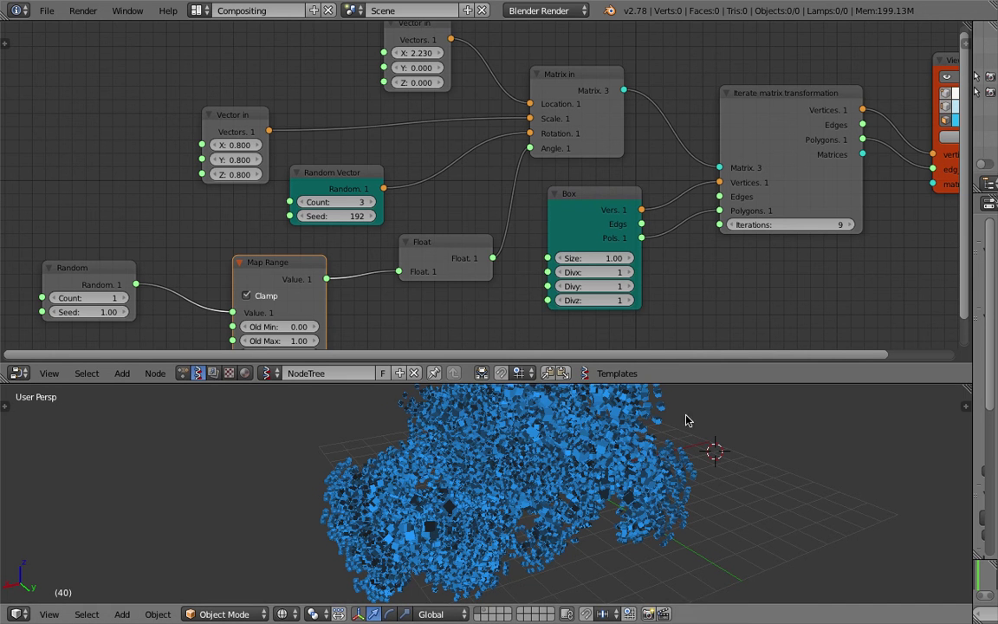
middle_drag(684, 417, 631, 584)
middle_drag(686, 400, 754, 438)
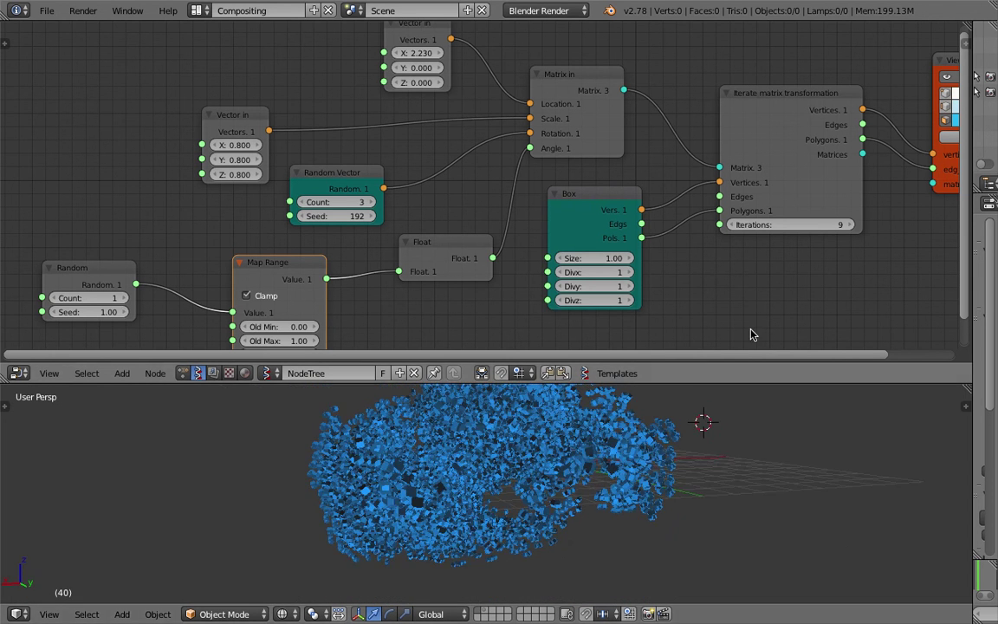
Step: Reduce the Iterations of the Iterate matrix transformation node to 3, and raise them one at a time to 5
middle_drag(749, 270, 700, 299)
scroll(674, 291, up, 2)
scroll(701, 295, down, 1)
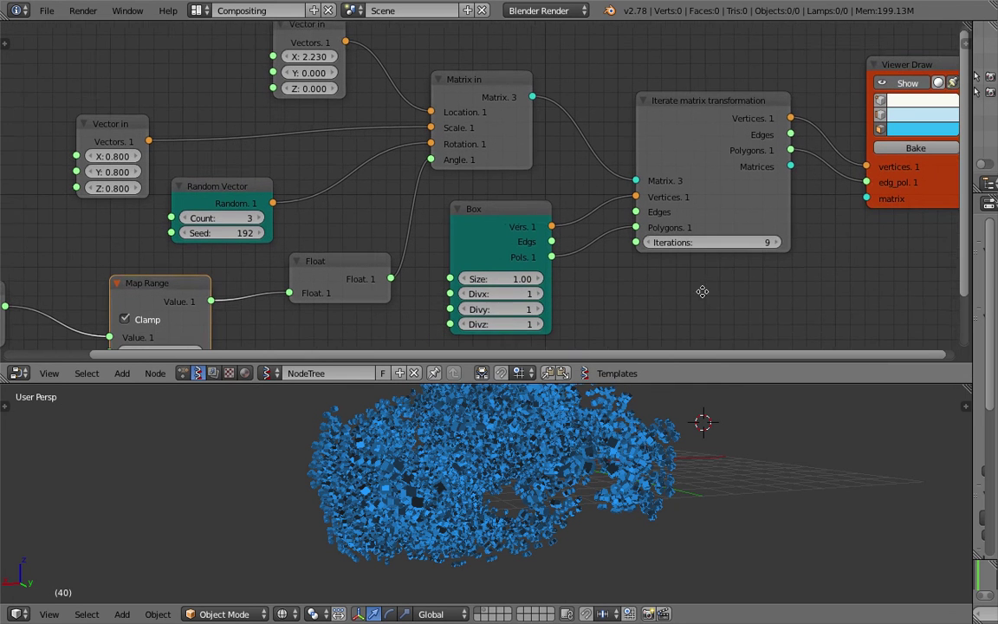
click(720, 238)
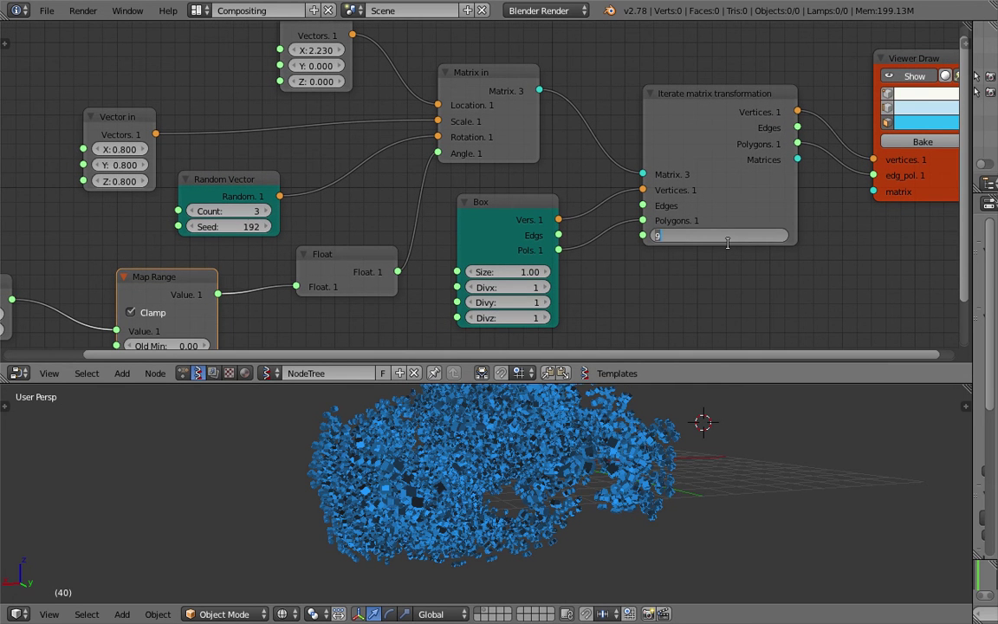
text(3)
key(Return)
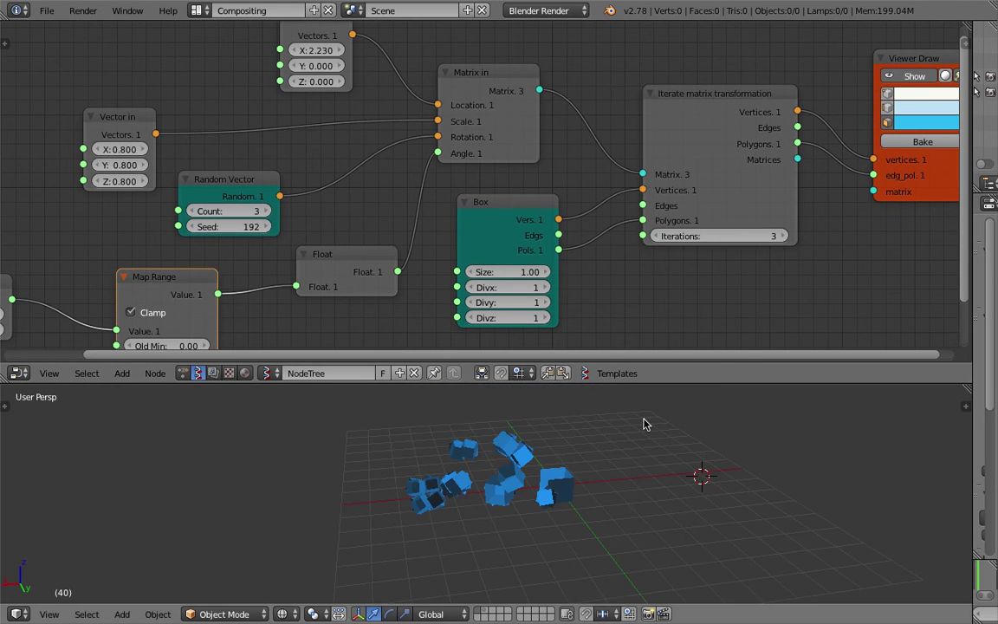
click(784, 236)
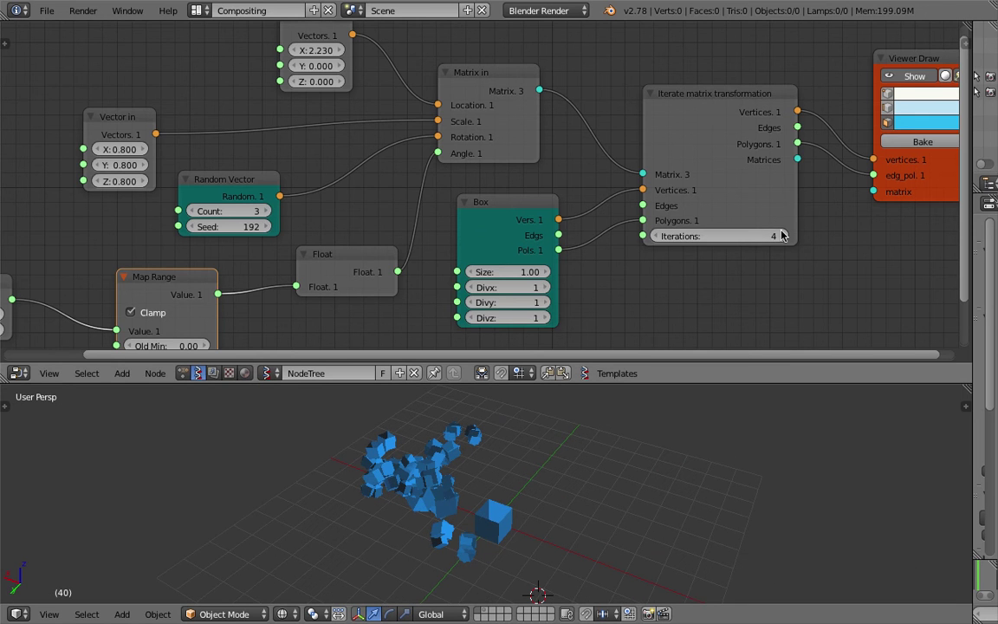
click(784, 236)
Step: Move the Viewer Draw node farther away from the Iterate matrix transformation node to make room
scroll(774, 277, down, 2)
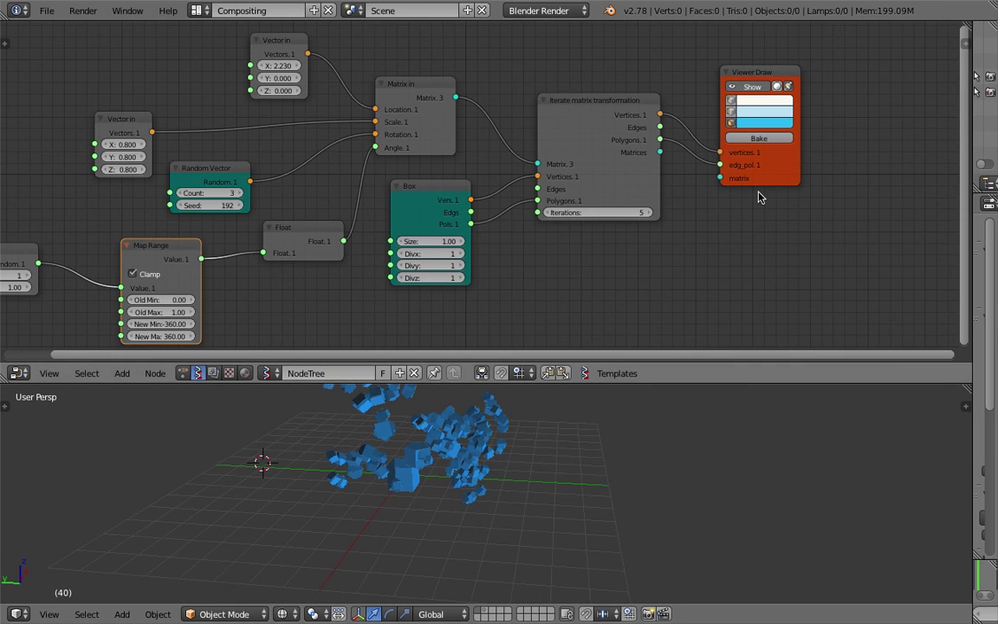
drag(762, 195, 823, 177)
middle_drag(791, 199, 721, 206)
key(ctrl+a)
text(get)
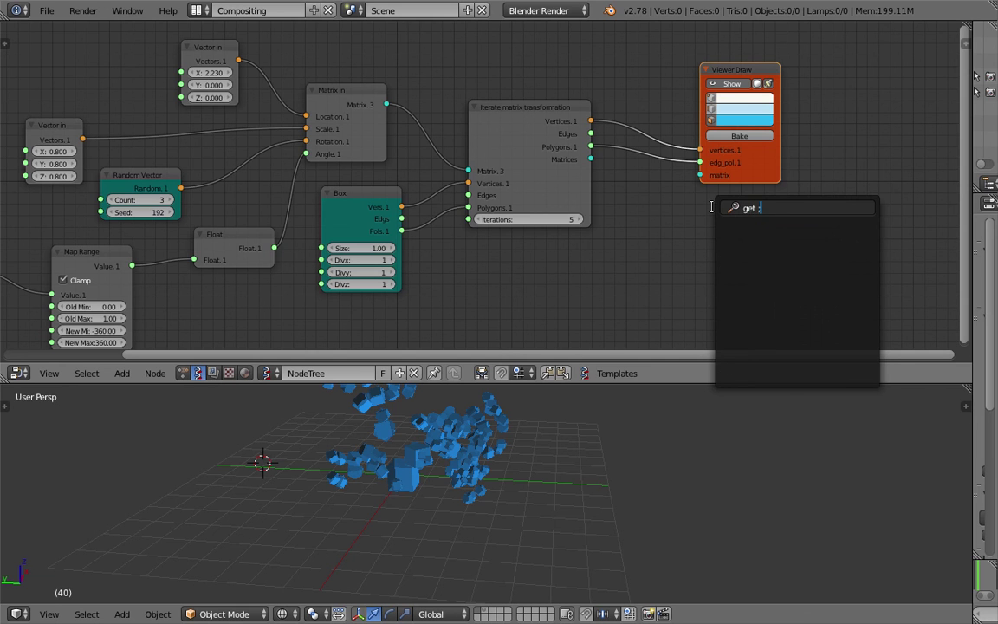
key(BackSpace)
text(po)
key(BackSpace)
key(BackSpace)
text(in)
key(BackSpace)
key(BackSpace)
text(leng)
Step: Add a List Length node below the Viewer Draw node and save the file
key(ctrl+a)
text(len)
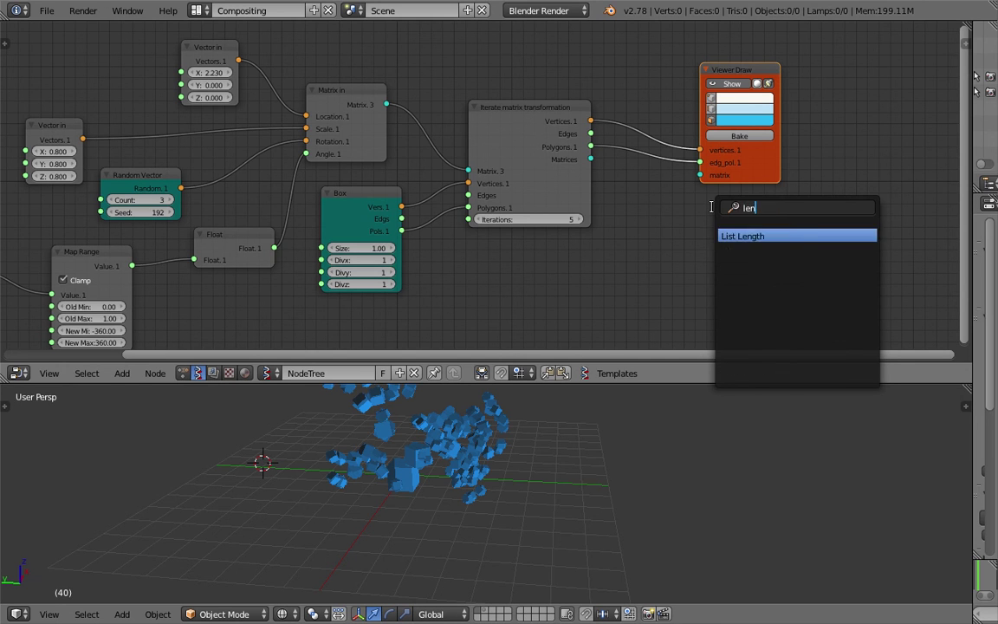
key(Return)
click(682, 220)
key(ctrl+s)
click(683, 220)
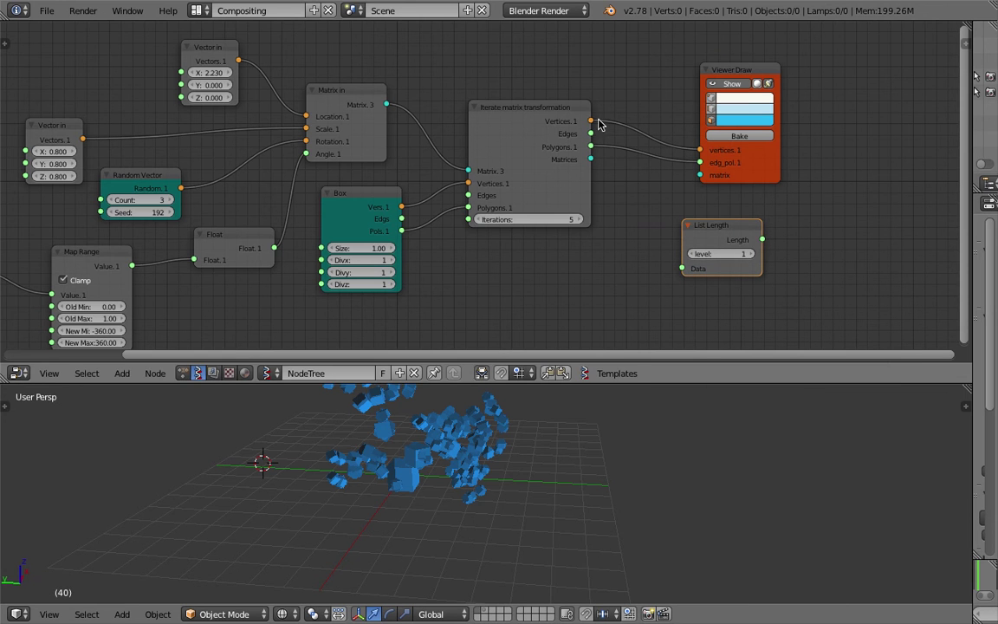
Step: Connect the Matrices output of the Iterate matrix transformation node to the List Length node's Data input
drag(592, 120, 691, 239)
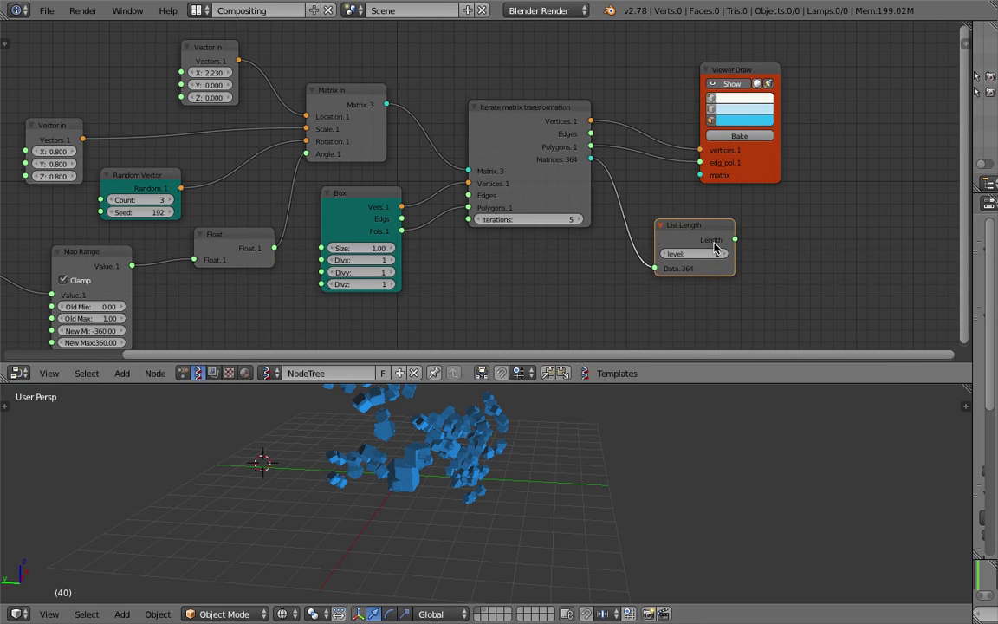
middle_drag(702, 295, 735, 289)
scroll(735, 289, up, 2)
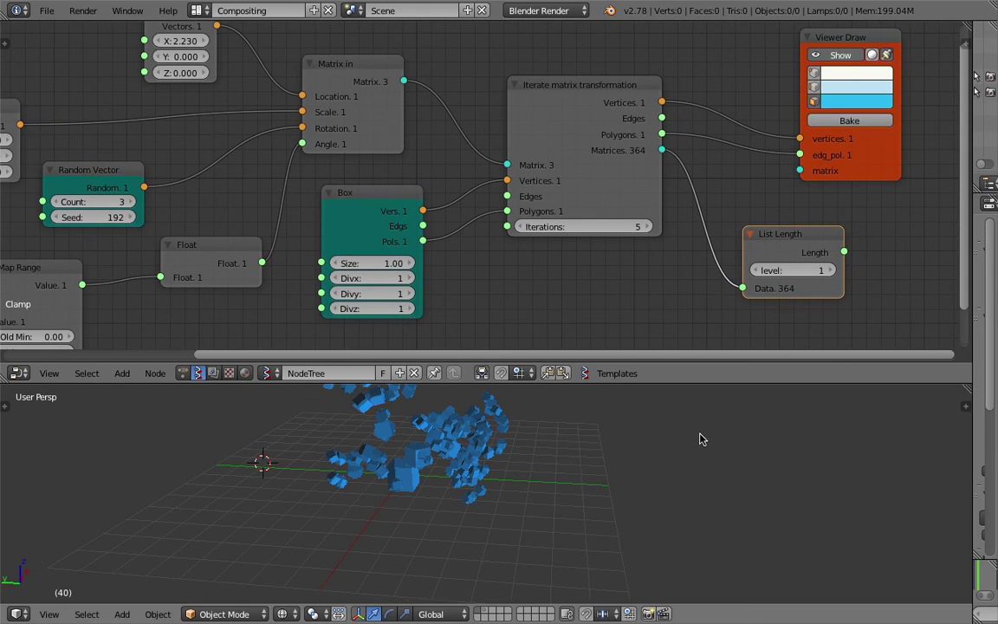
middle_drag(702, 434, 574, 490)
Step: Set the Random Vector node's Count to 2 and save the file
middle_drag(494, 273, 527, 255)
scroll(524, 260, down, 2)
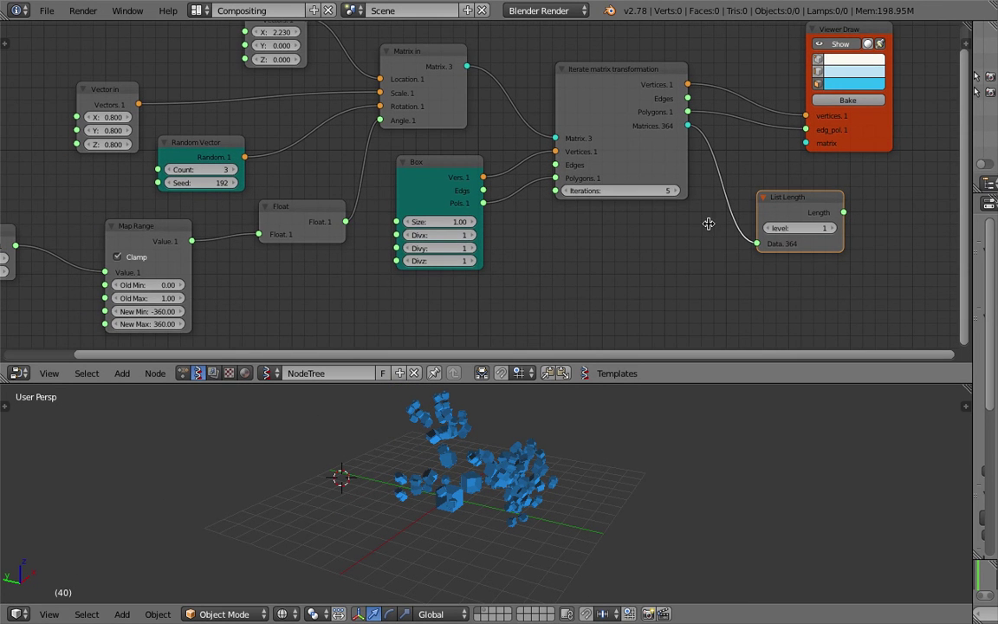
click(172, 172)
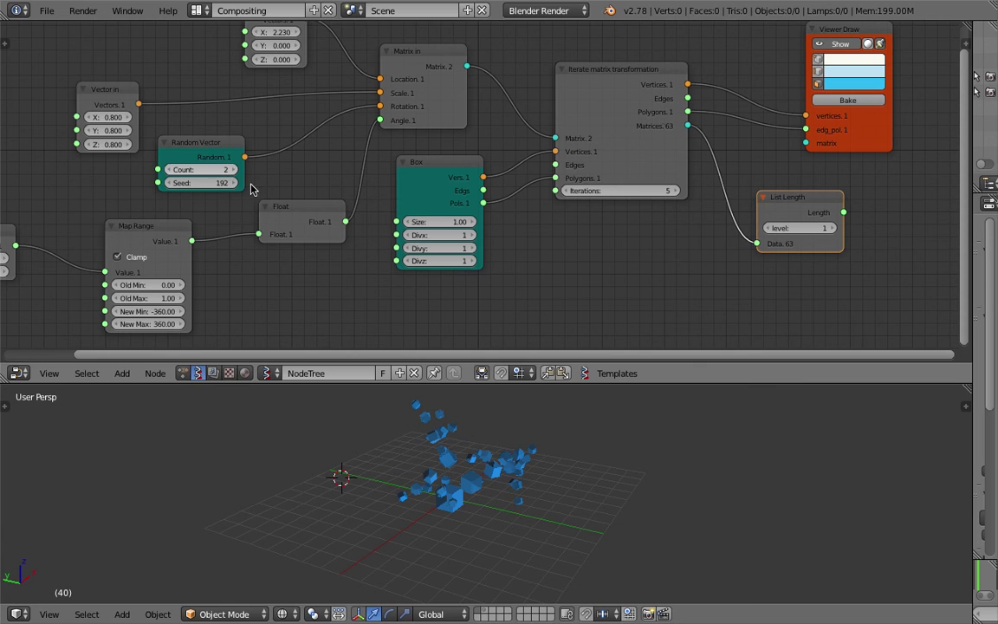
key(ctrl+s)
click(640, 328)
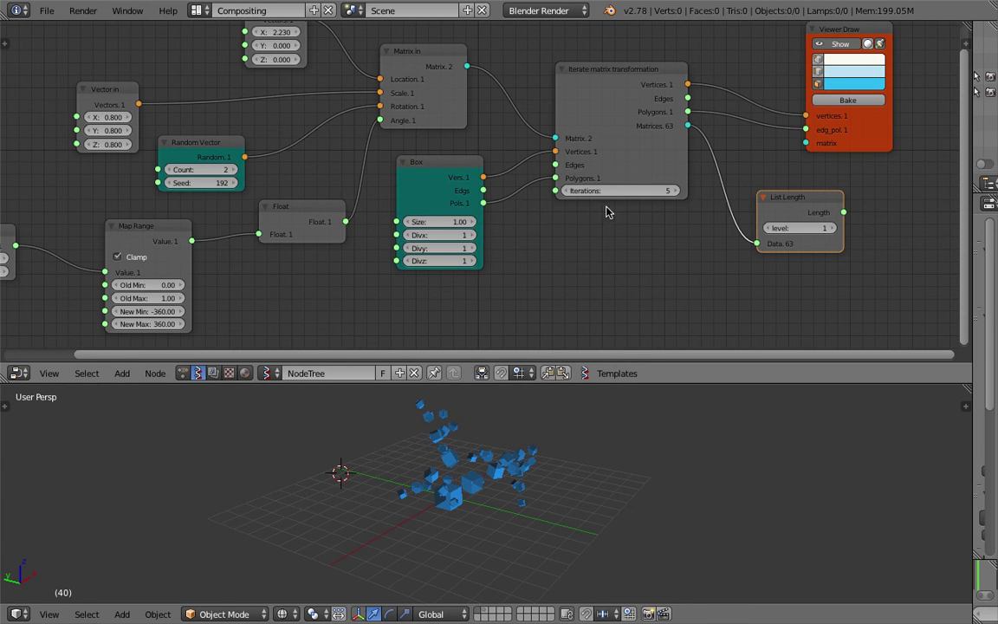
Step: Raise the Iterations of the Iterate matrix transformation node one at a time to 10, checking the growing box structure
click(675, 191)
click(675, 191)
click(675, 192)
click(675, 192)
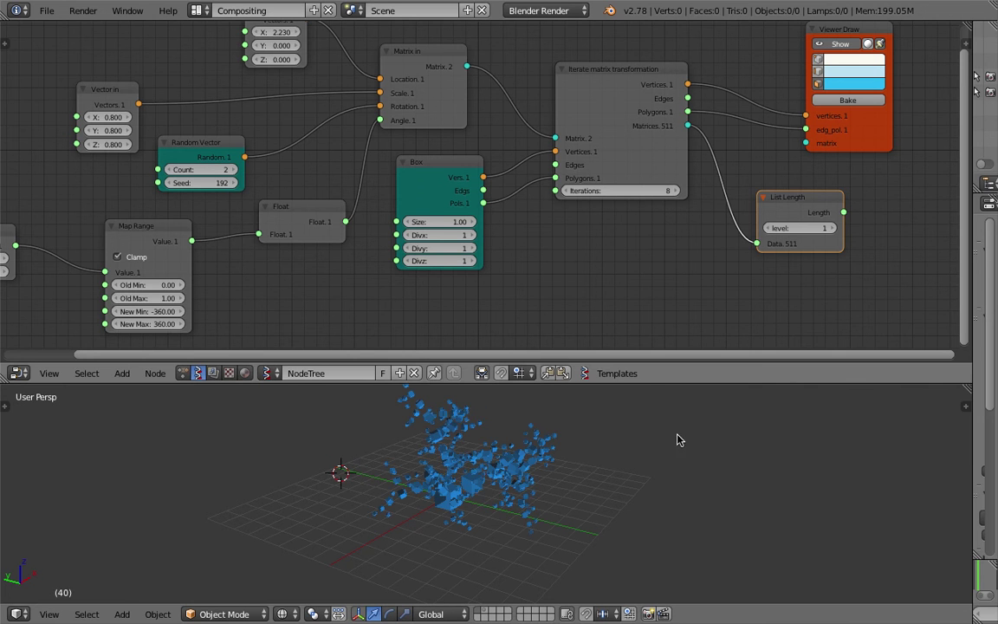
middle_drag(675, 433, 608, 432)
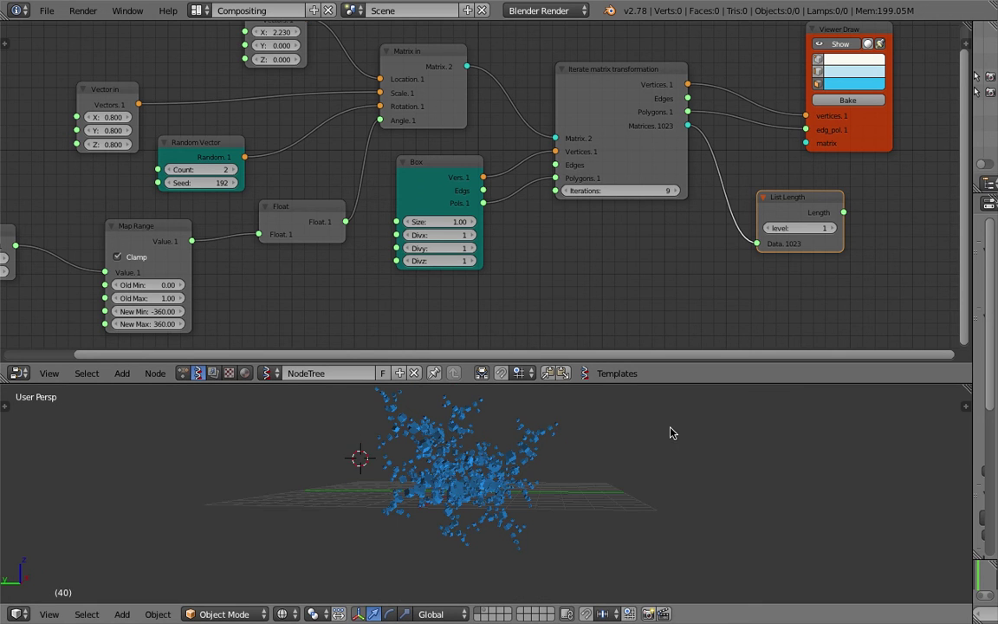
click(677, 192)
middle_drag(659, 469, 459, 463)
Step: Set the Random Vector node's Seed to 220 and inspect the new box arrangement up close
scroll(260, 183, up, 3)
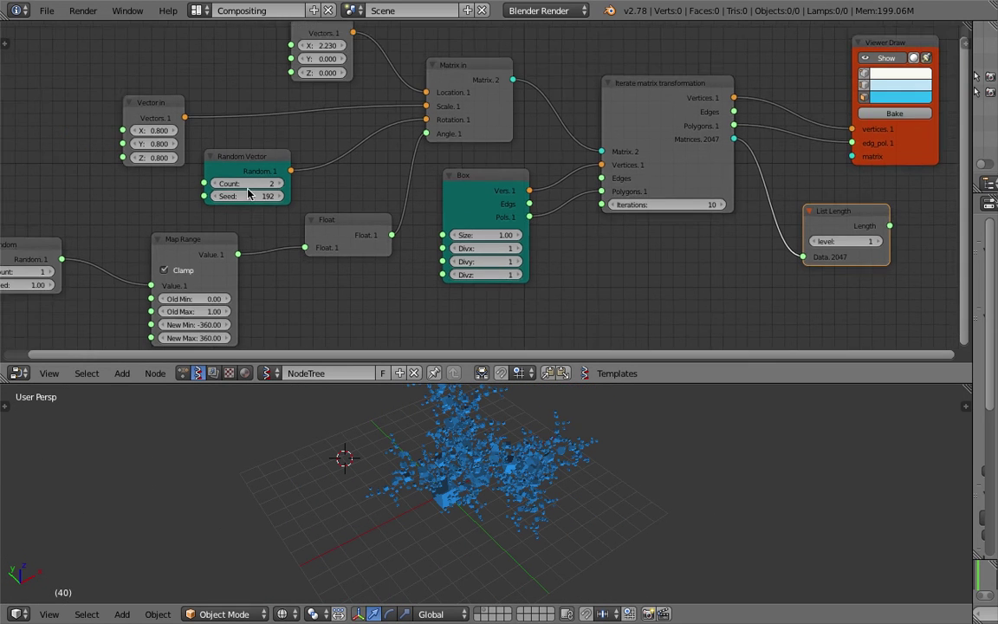
scroll(297, 186, up, 3)
drag(243, 150, 292, 129)
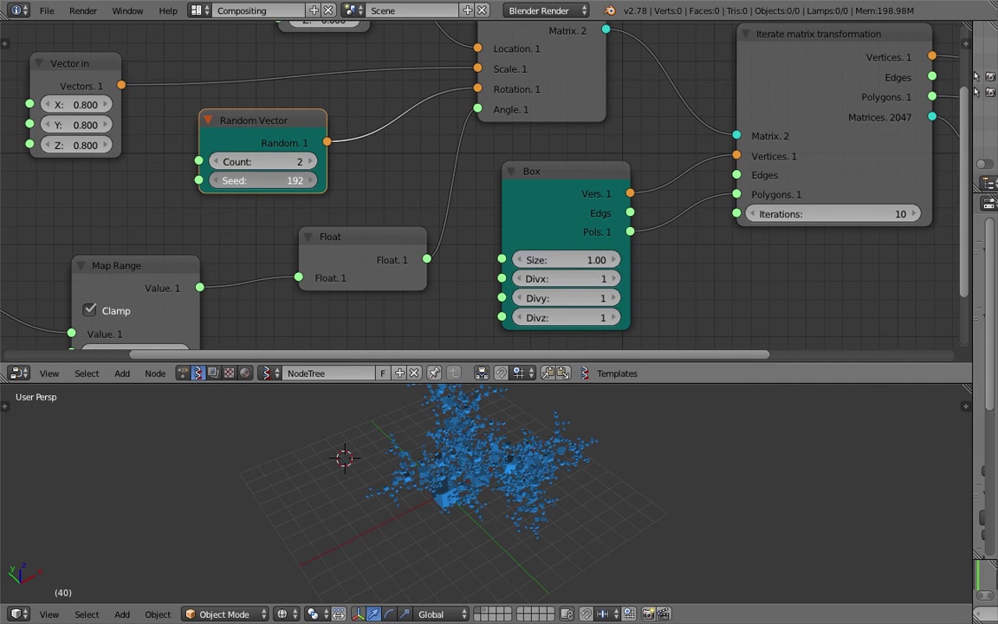
mouse_move(263, 180)
mouse_down()
mouse_move(311, 181)
mouse_move(281, 180)
mouse_up()
middle_drag(516, 499, 622, 471)
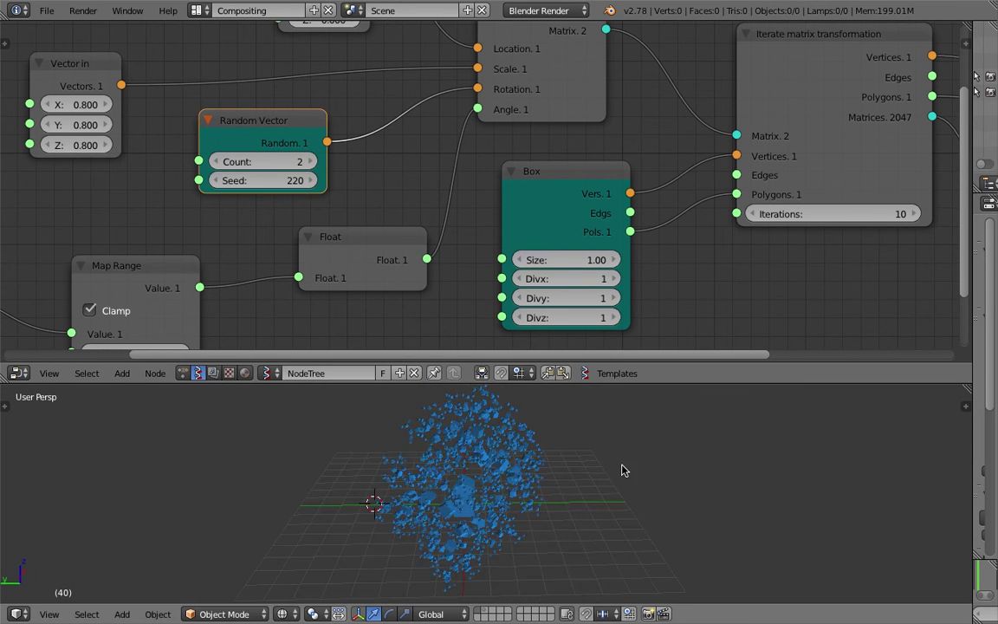
middle_drag(488, 459, 489, 433)
middle_drag(332, 320, 437, 251)
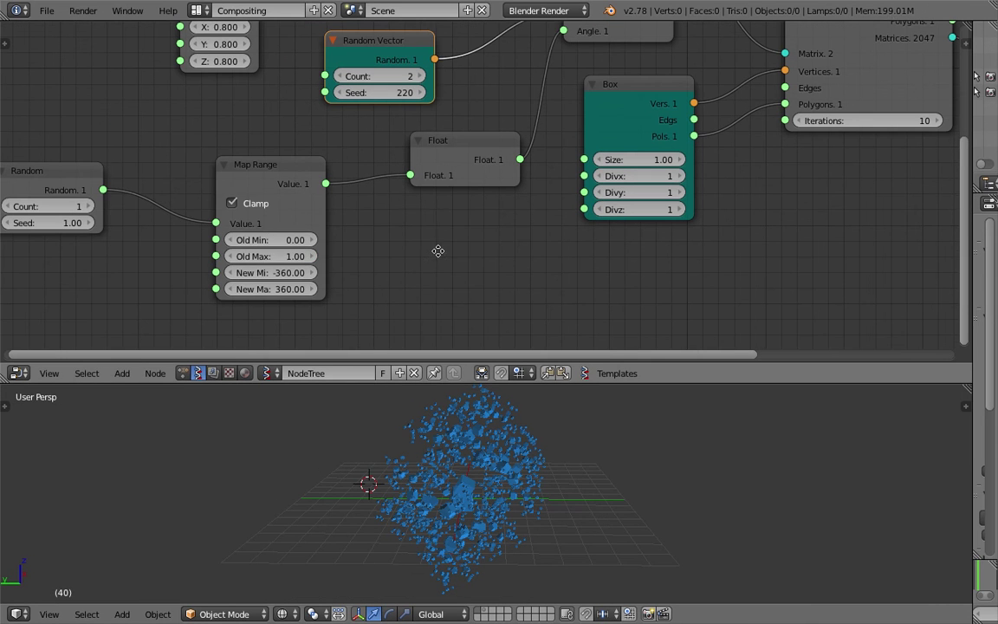
middle_drag(632, 499, 554, 508)
scroll(555, 485, up, 6)
scroll(551, 494, down, 6)
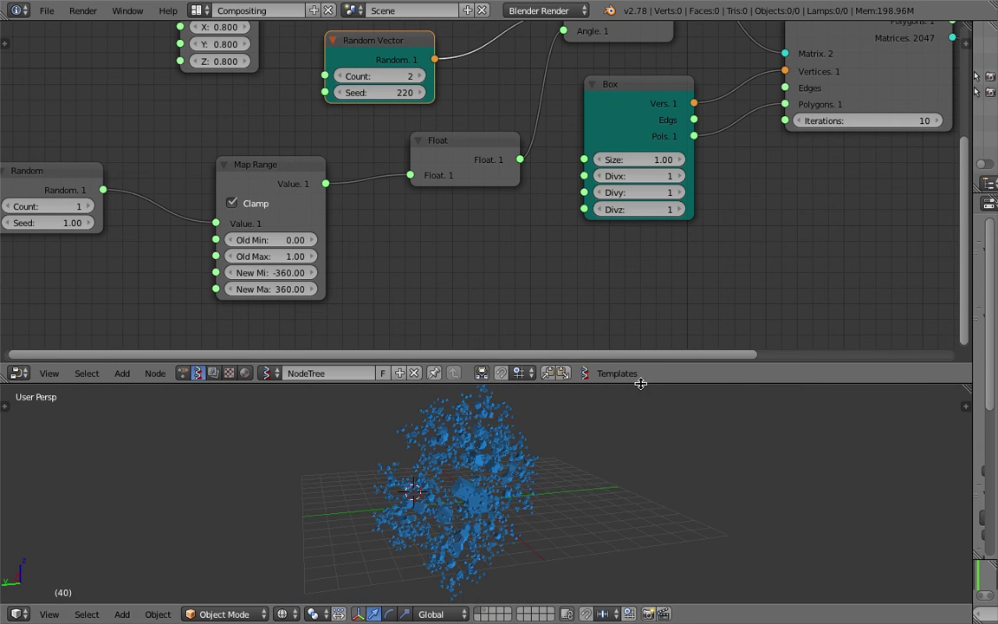
Step: Enlarge the 3D view, save the file and examine the box cloud from several angles
drag(641, 384, 636, 309)
key(ctrl+s)
click(574, 417)
middle_drag(645, 345, 321, 577)
middle_drag(532, 504, 468, 355)
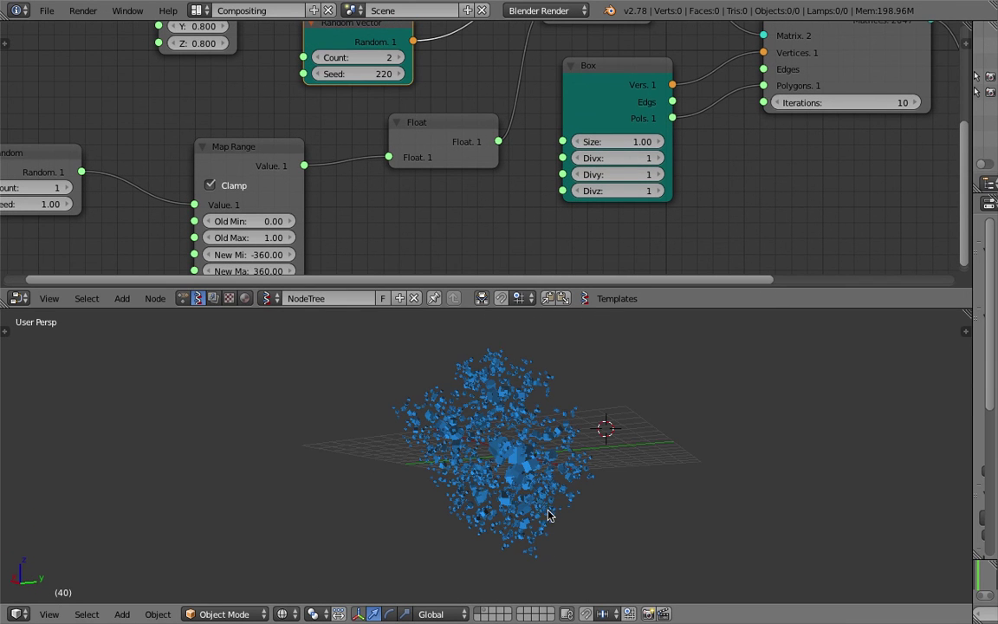
Step: Enlarge the node editor and reframe the node network to show the Iterate matrix transformation and List Length nodes
middle_drag(698, 96, 672, 204)
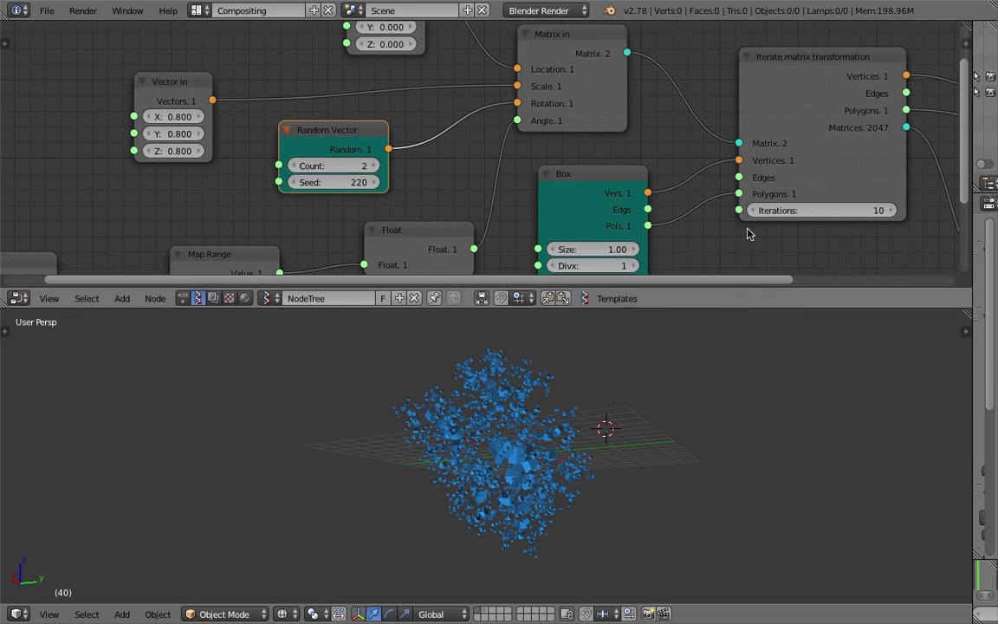
click(760, 312)
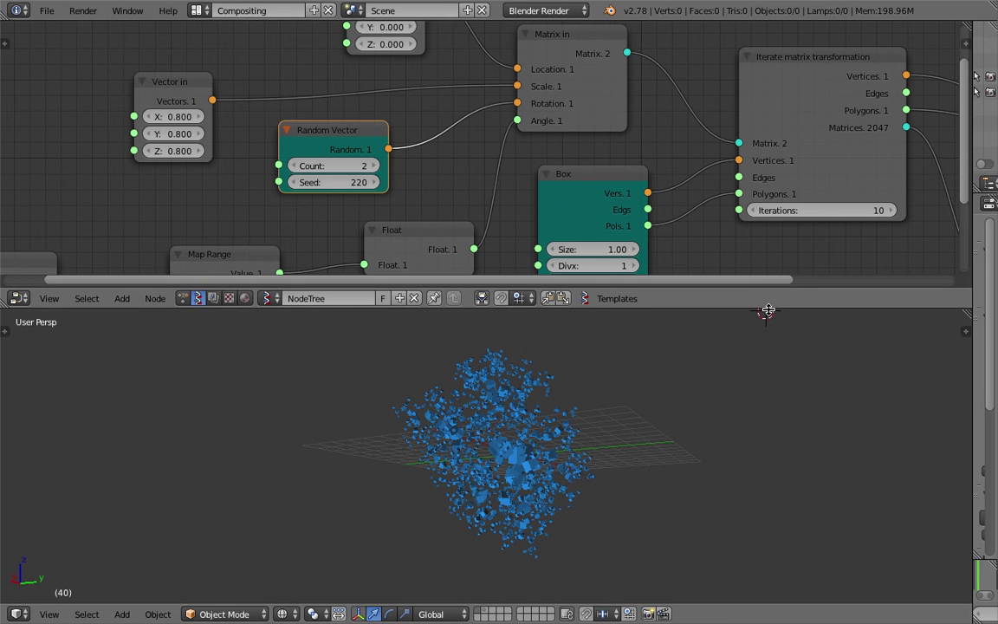
drag(766, 308, 773, 389)
scroll(735, 324, down, 2)
middle_drag(759, 311, 686, 296)
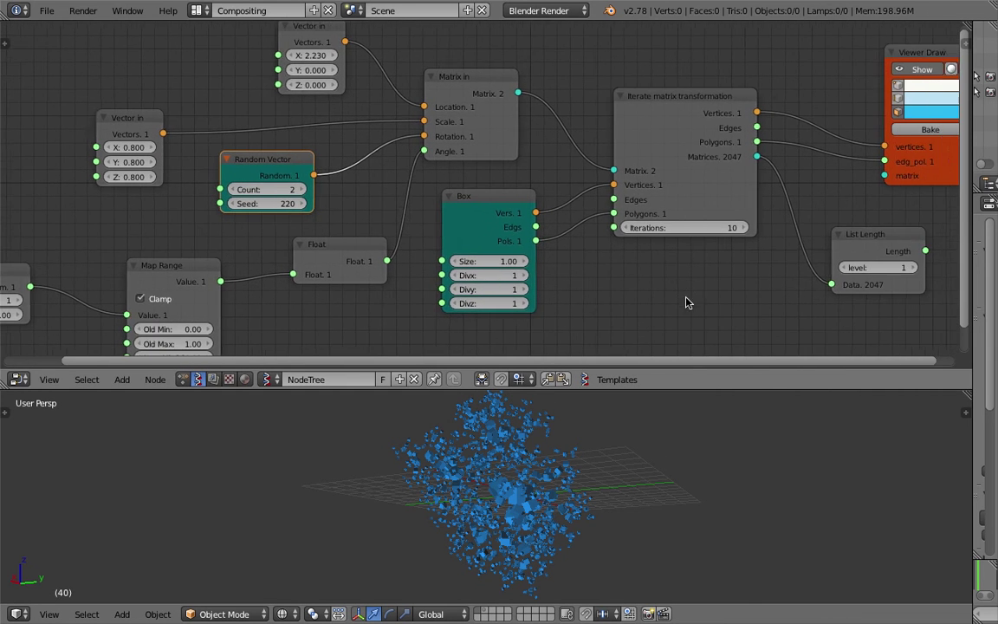
Step: Move the List Length node closer to the Iterate matrix transformation node and nudge the Iterate matrix transformation node slightly
scroll(686, 297, down, 1)
drag(822, 231, 800, 230)
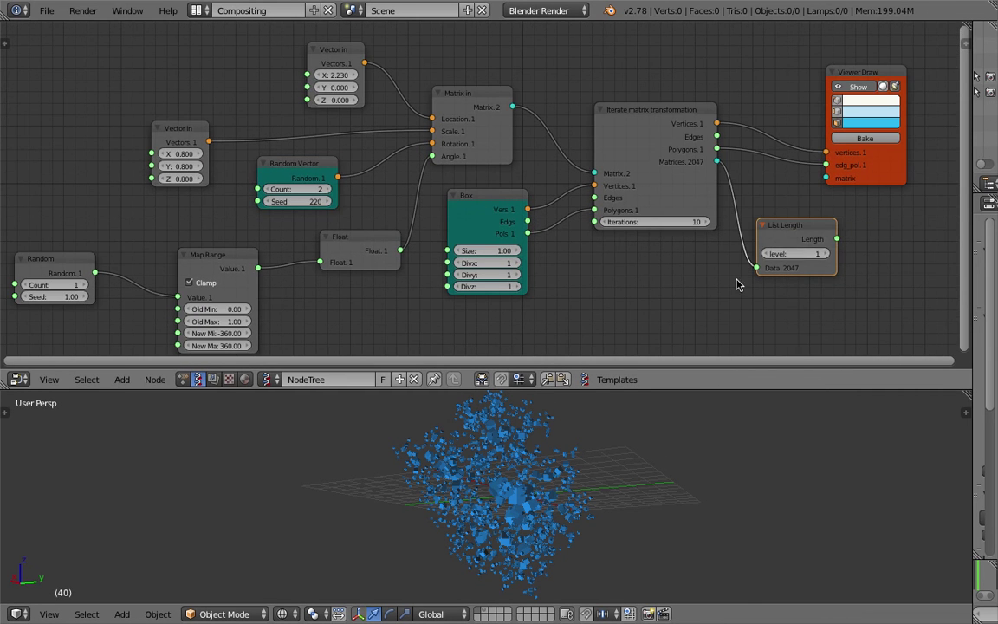
middle_drag(740, 284, 759, 298)
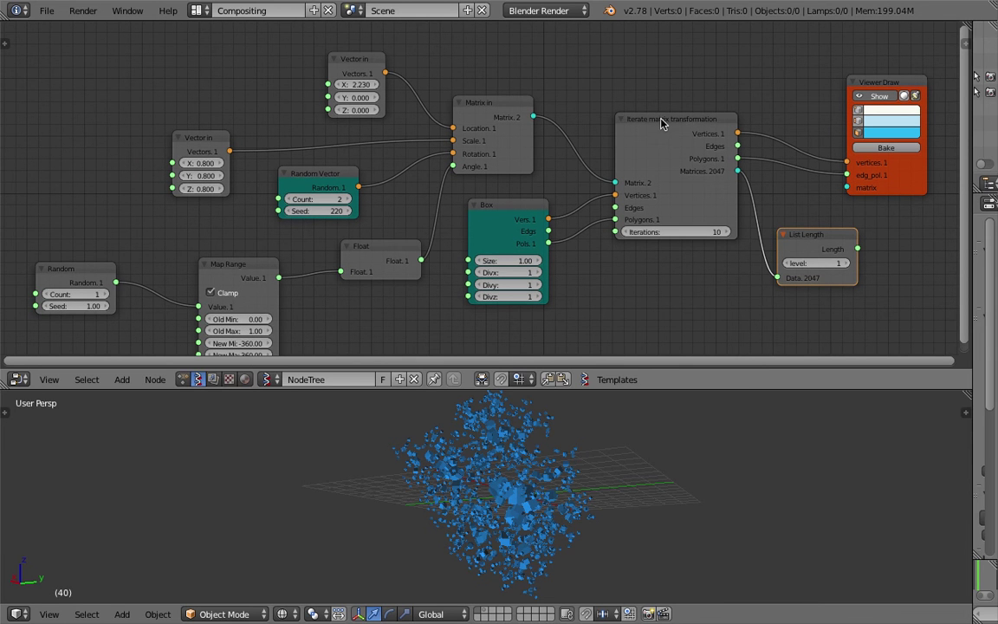
drag(664, 122, 657, 125)
middle_drag(732, 436, 673, 468)
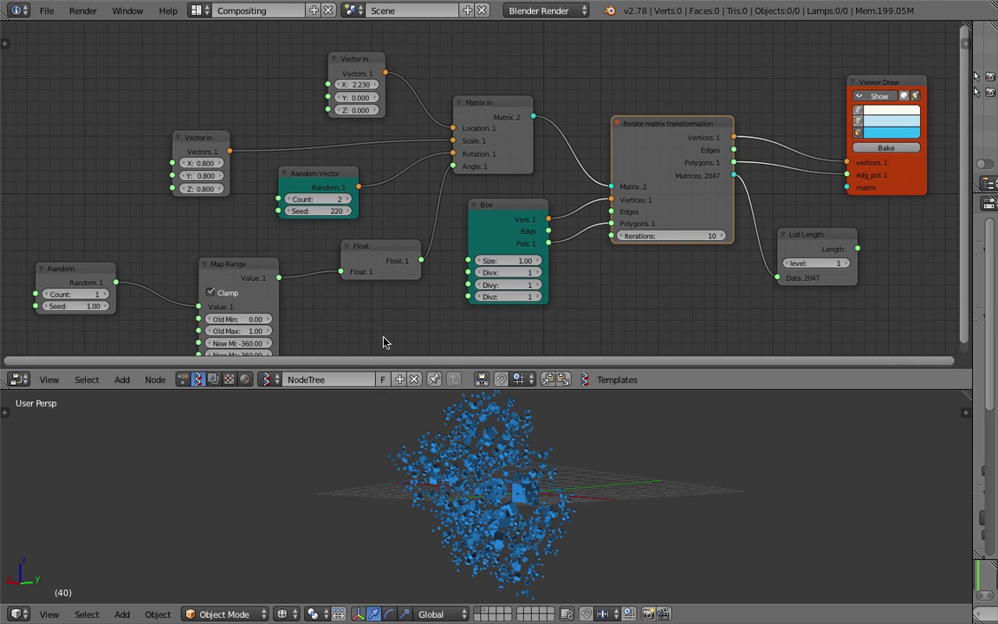
Step: Reposition the Random Vector node and the 0.800 Vector in node closer to the Matrix in node
drag(308, 192, 319, 178)
drag(208, 138, 230, 127)
scroll(335, 136, up, 1)
scroll(335, 136, up, 2)
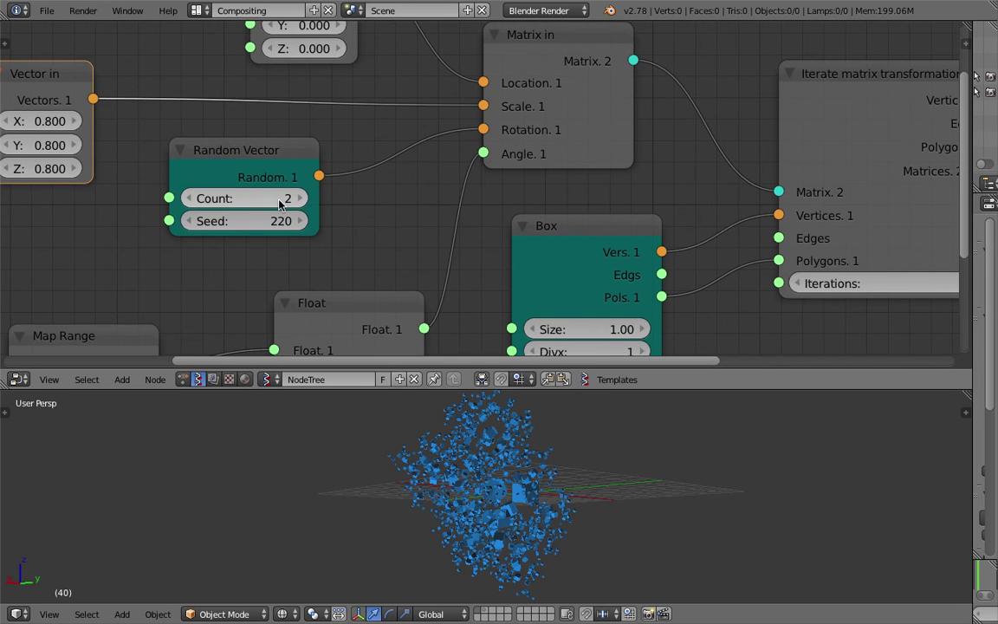
scroll(289, 207, down, 1)
scroll(327, 220, down, 3)
middle_drag(330, 221, 310, 226)
drag(305, 176, 324, 176)
ctrl+scroll(374, 187, right, 1)
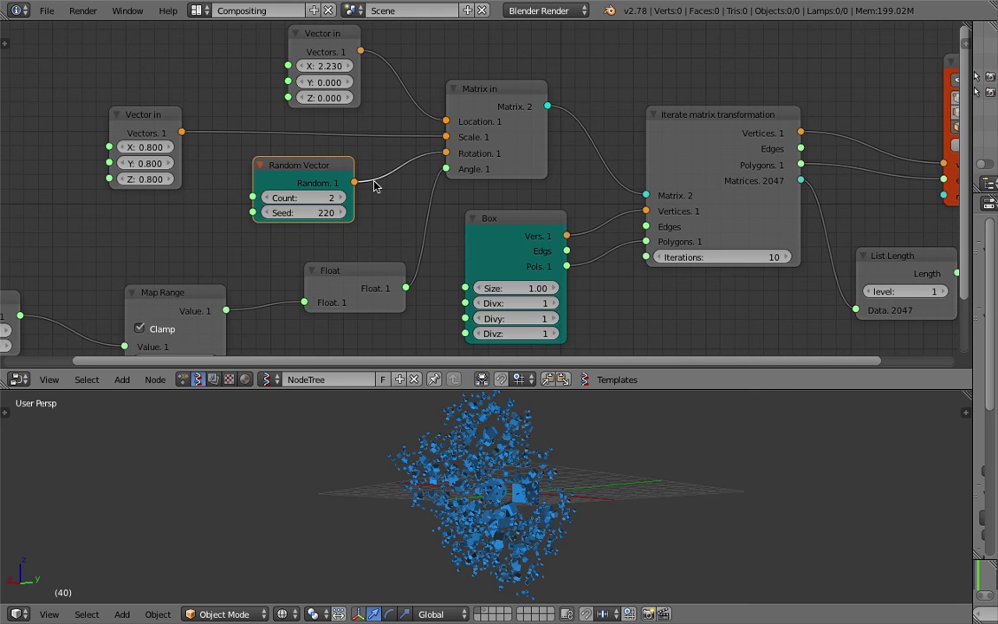
Step: Shift the Iterate matrix transformation node slightly and review its connections to the Matrix in, Box, Viewer Draw and List Length nodes
middle_drag(613, 168, 593, 156)
drag(709, 151, 695, 131)
middle_drag(733, 160, 488, 171)
scroll(487, 167, up, 4)
middle_drag(647, 164, 588, 196)
scroll(428, 209, down, 1)
middle_drag(396, 225, 428, 204)
scroll(461, 216, down, 2)
middle_drag(594, 242, 628, 221)
Step: Examine the box cloud up close and from several angles, and review the whole node network that generates it
middle_drag(624, 464, 727, 486)
scroll(723, 451, up, 5)
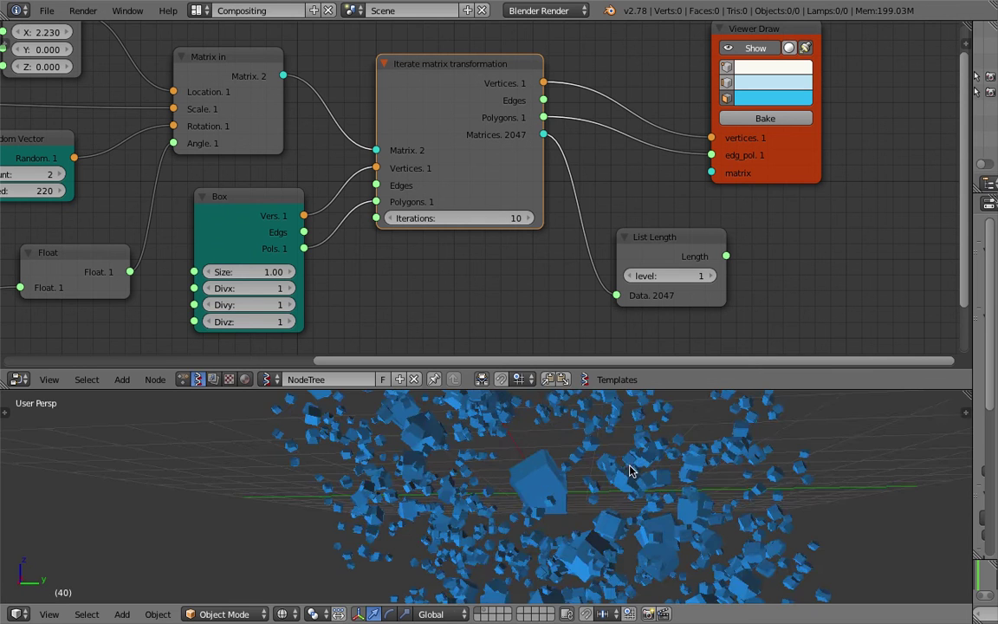
middle_drag(630, 471, 542, 507)
scroll(548, 501, down, 2)
middle_drag(536, 267, 588, 250)
scroll(588, 250, down, 3)
middle_drag(634, 556, 581, 407)
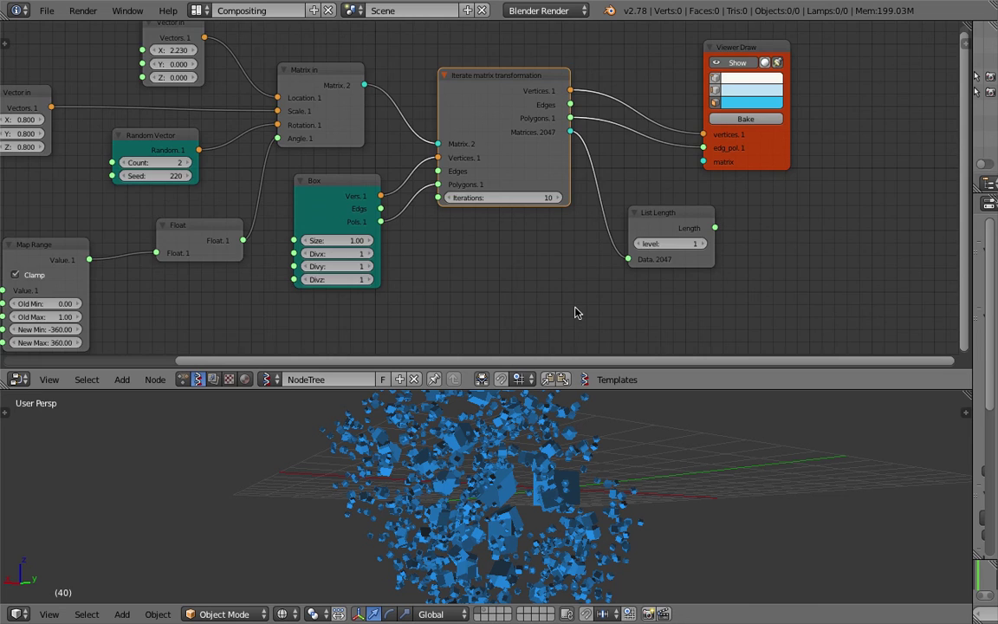
scroll(574, 305, down, 3)
scroll(573, 280, up, 3)
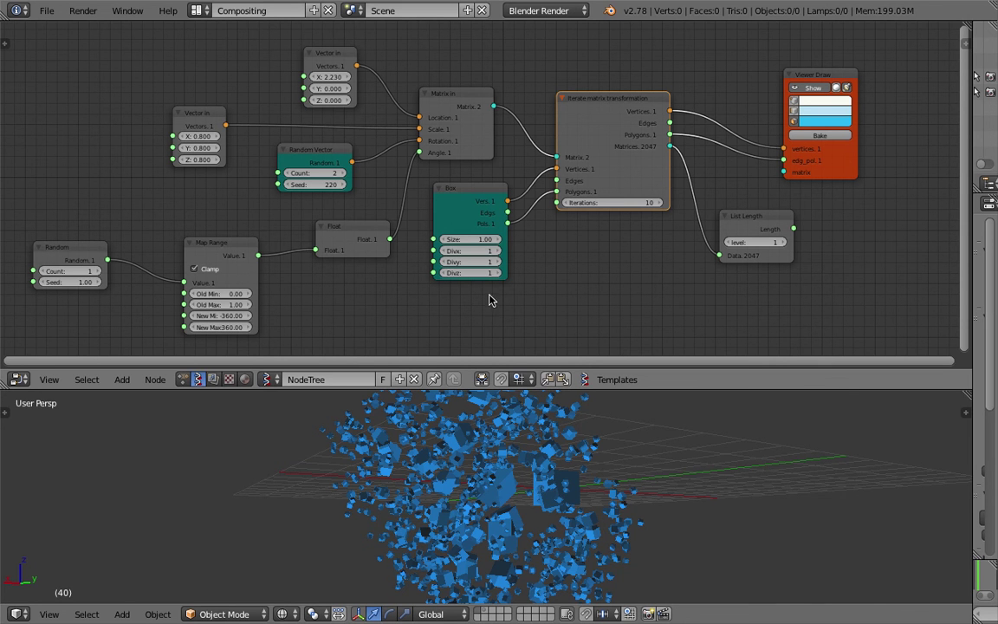
middle_drag(589, 472, 620, 470)
scroll(646, 488, down, 2)
scroll(601, 506, up, 3)
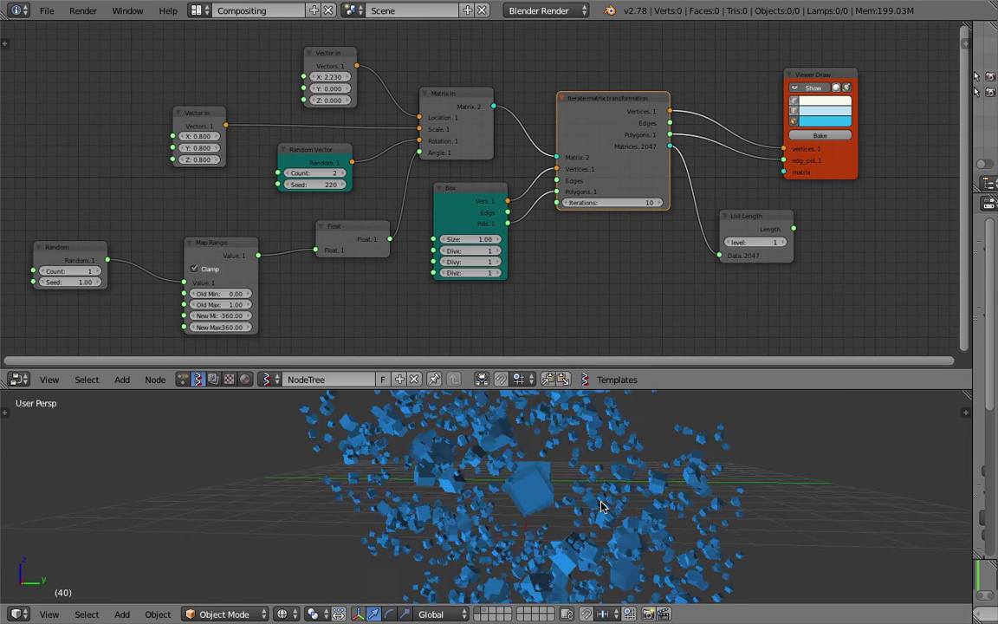
scroll(604, 506, down, 3)
middle_drag(603, 507, 635, 492)
scroll(639, 488, up, 2)
scroll(635, 492, down, 2)
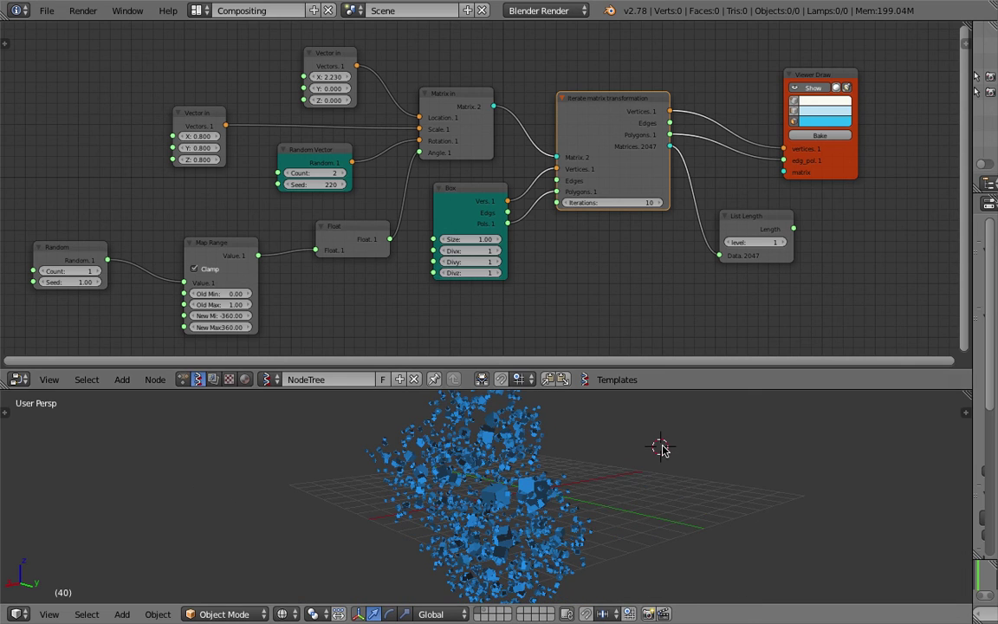
Step: Maximize the 3D view and inspect the box cloud at a larger size
key(shift+space)
scroll(662, 449, up, 4)
middle_drag(613, 391, 622, 373)
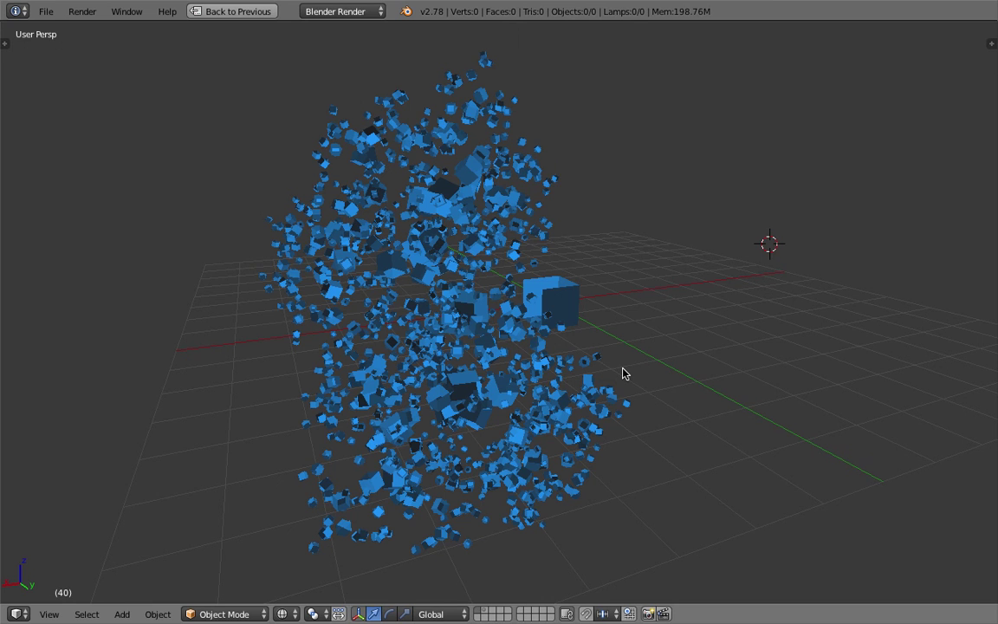